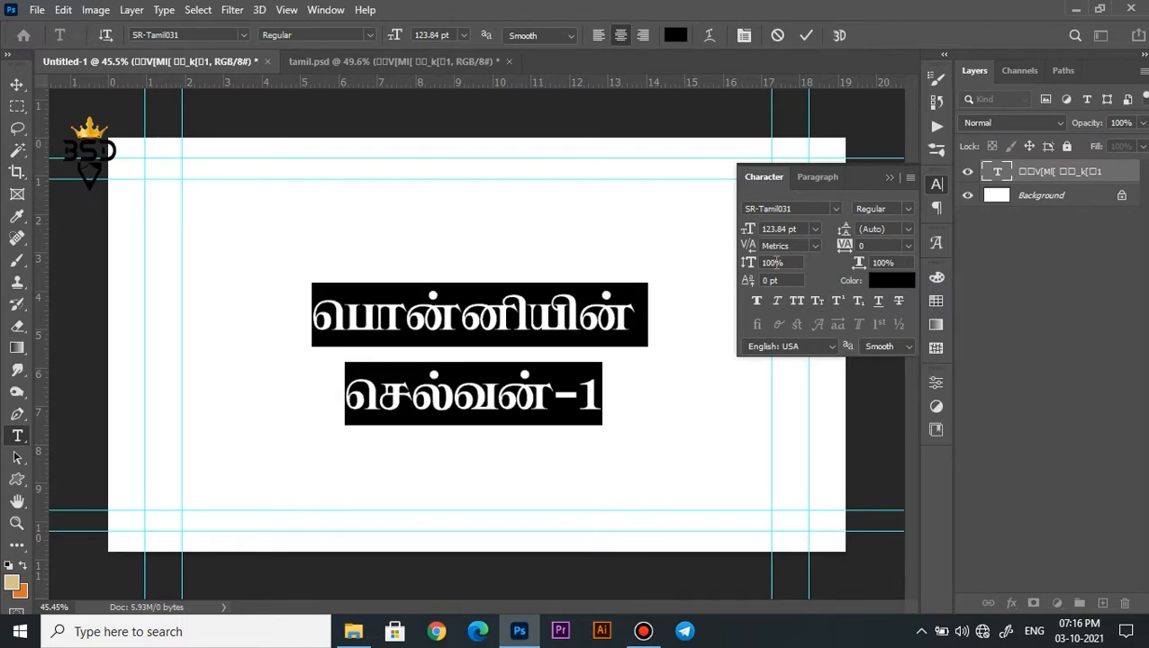
- Set the vertical scale of the selected two-line Tamil title to 135%
text(1)
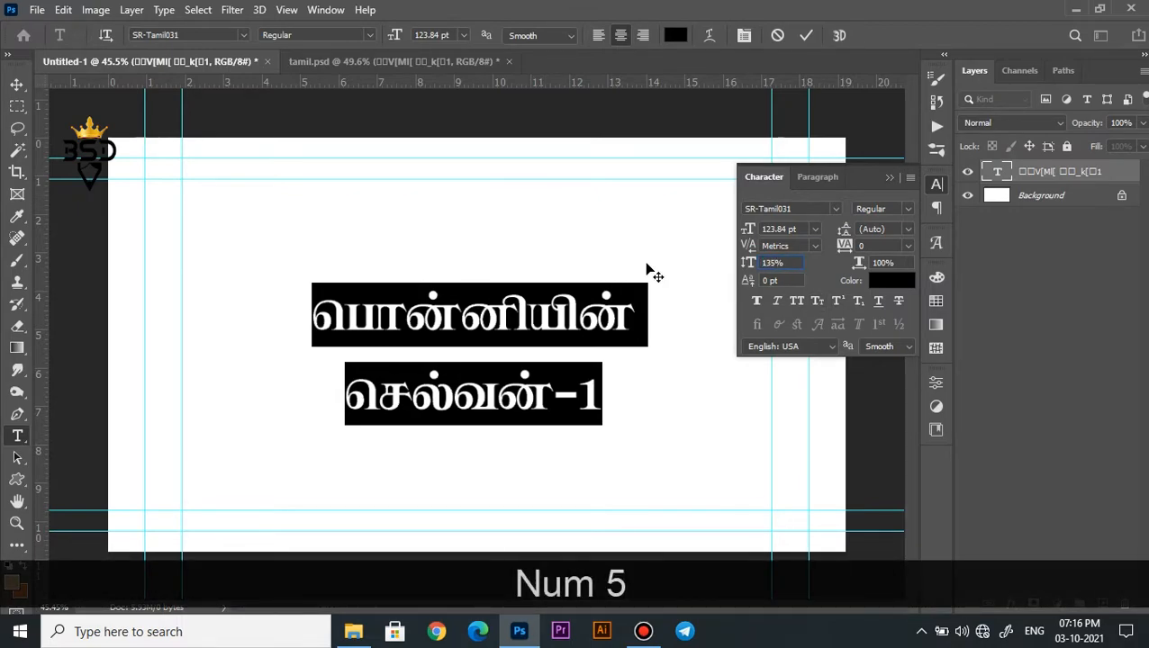
text(35)
key(Return)
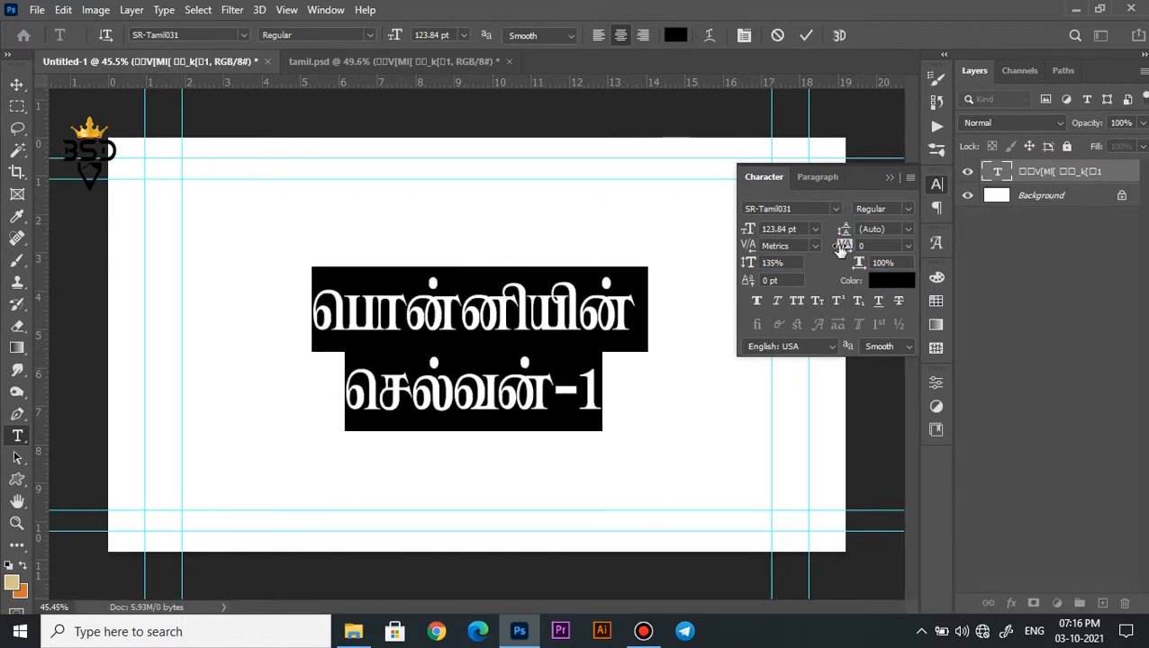
- Set the title's tracking to 20 and its leading to 126 pt, and commit the text edit
drag(844, 249, 824, 231)
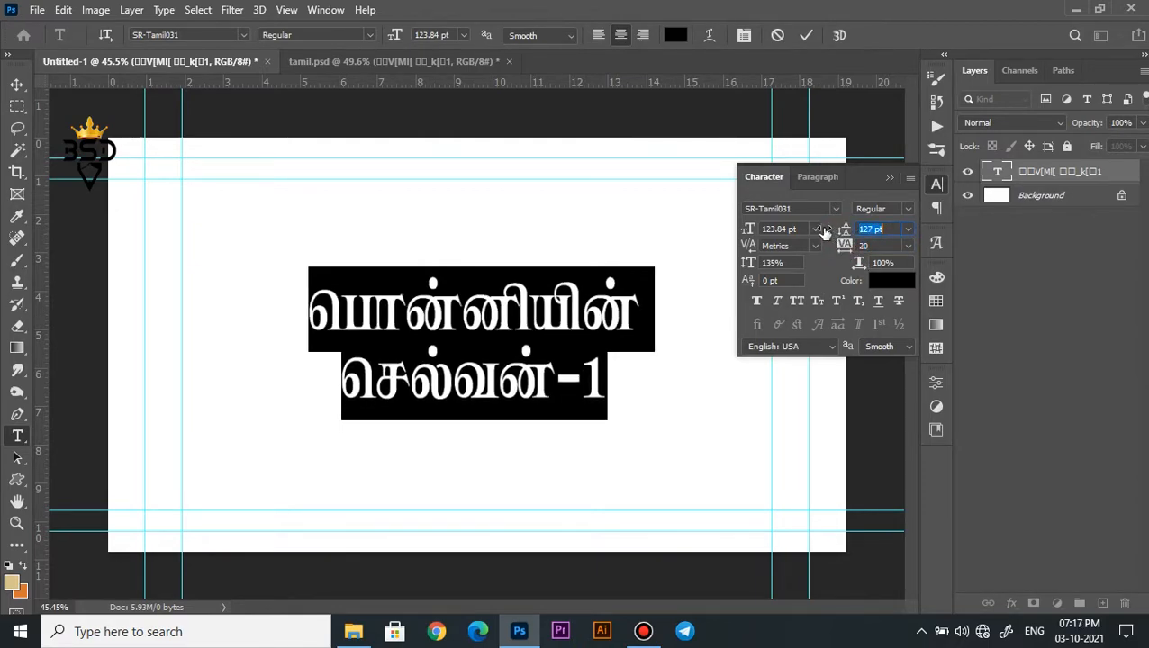
click(805, 36)
key(v)
scroll(570, 283, up, 3)
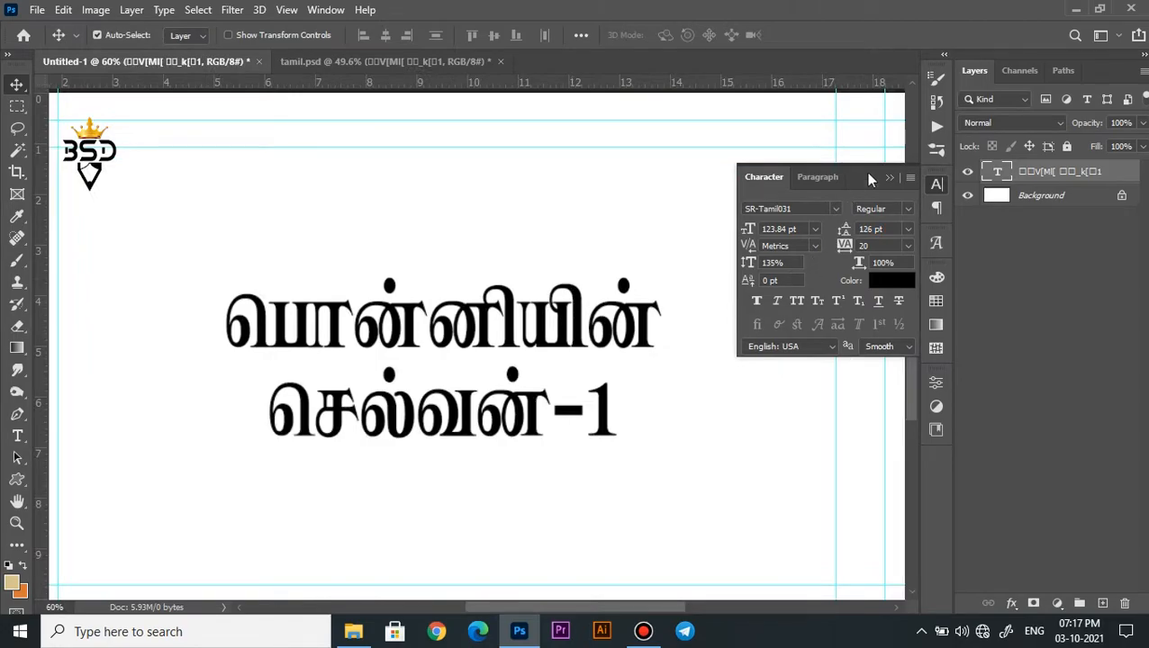
click(889, 177)
scroll(317, 306, up, 3)
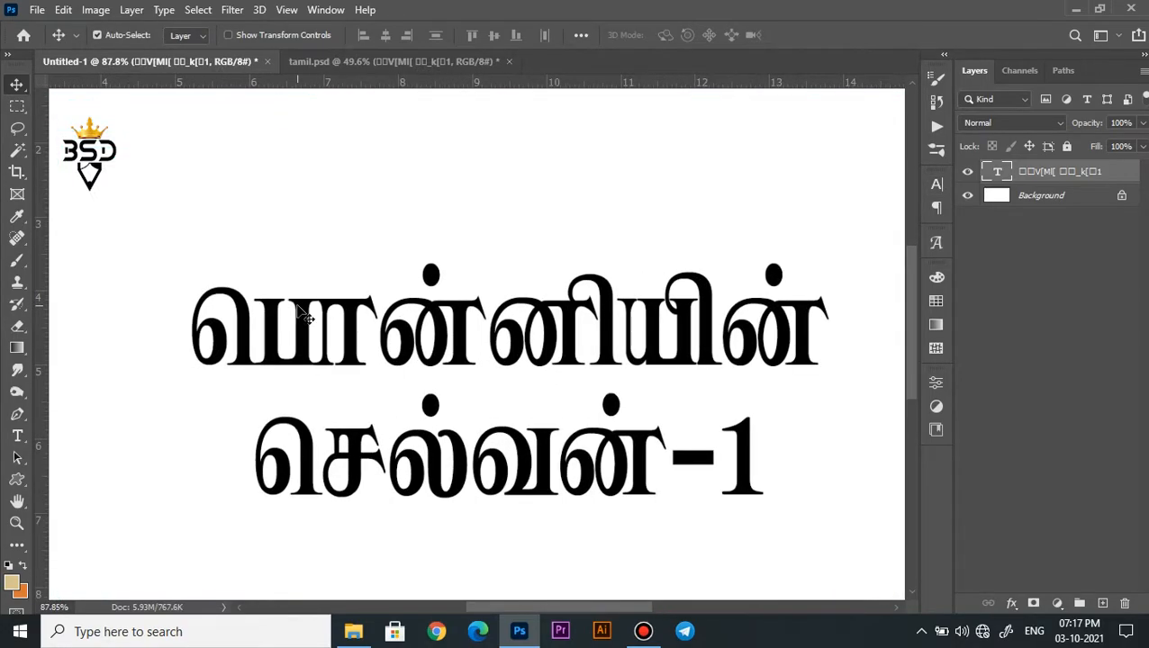
- Reselect the whole title text and set its tracking to 40
double_click(1002, 176)
click(744, 36)
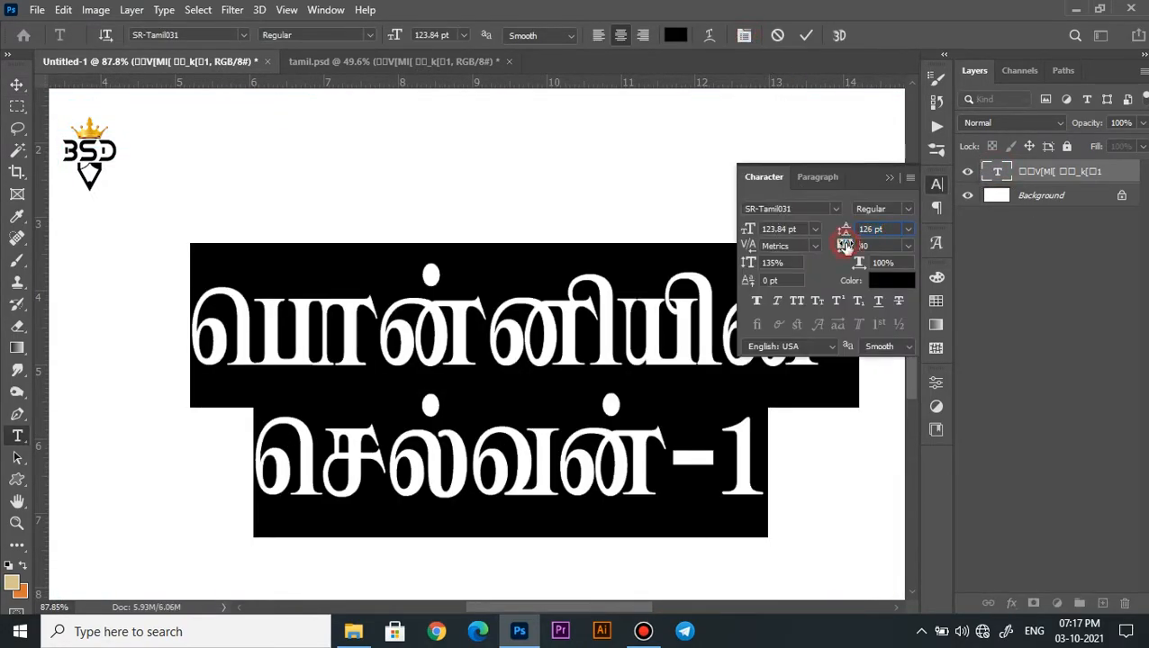
drag(845, 245, 846, 247)
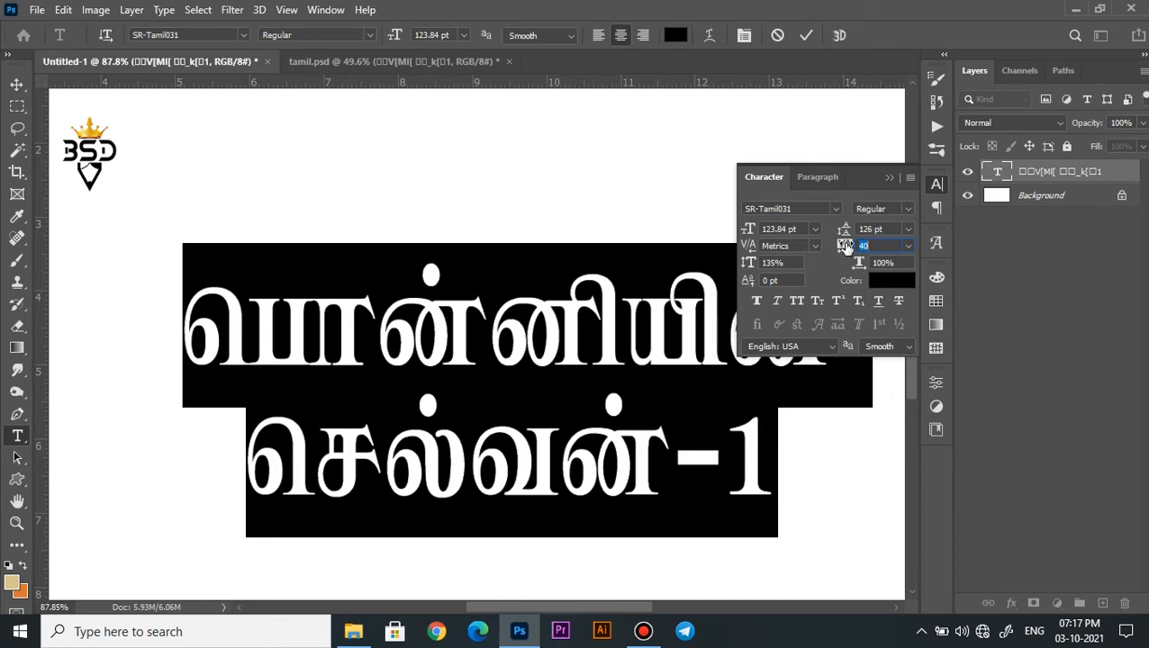
click(806, 35)
click(890, 180)
- Move the title slightly down on the canvas and scale it from its centre to about 132%
scroll(481, 298, down, 5)
key(ctrl+t)
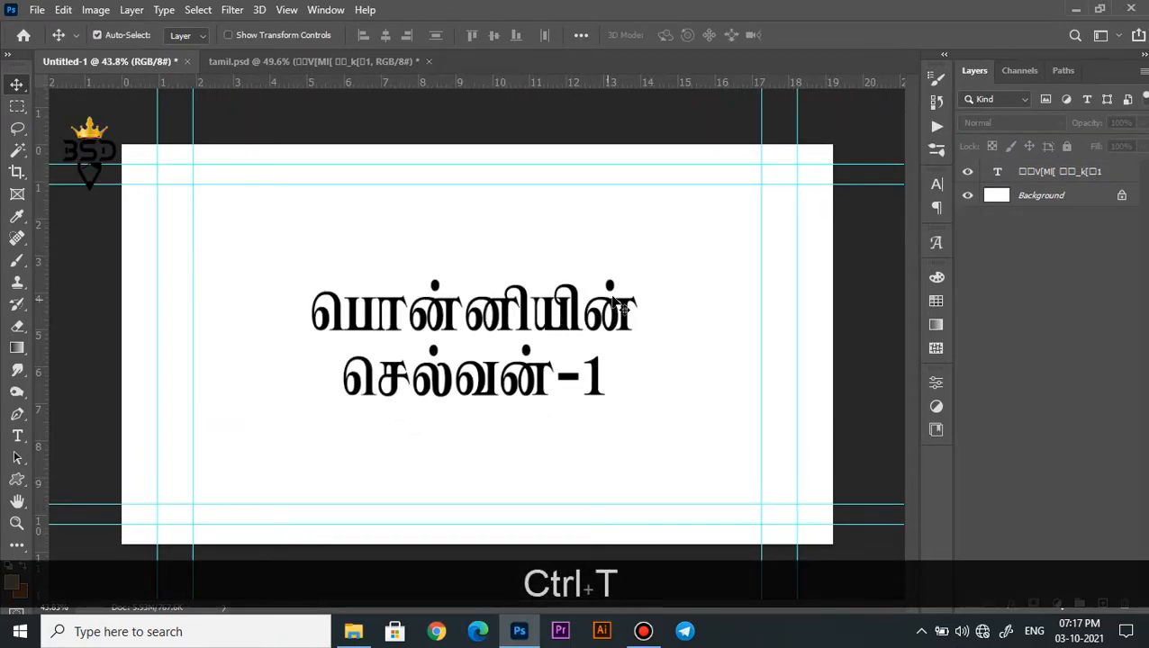
drag(525, 302, 526, 316)
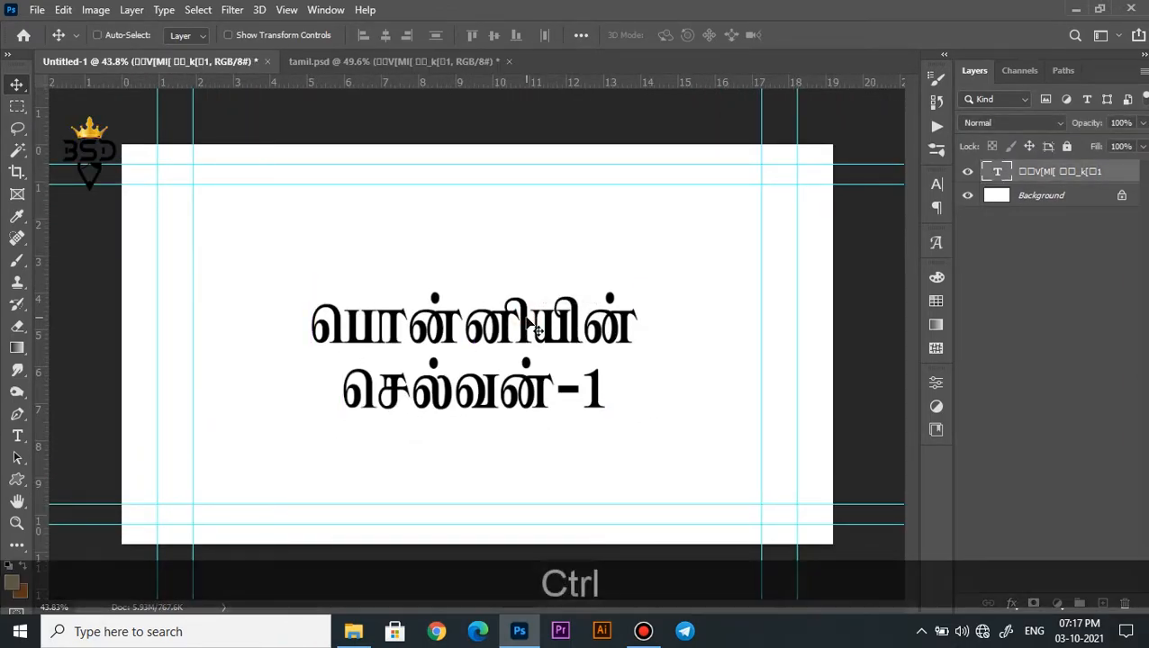
key(ctrl+t)
drag(645, 274, 686, 251)
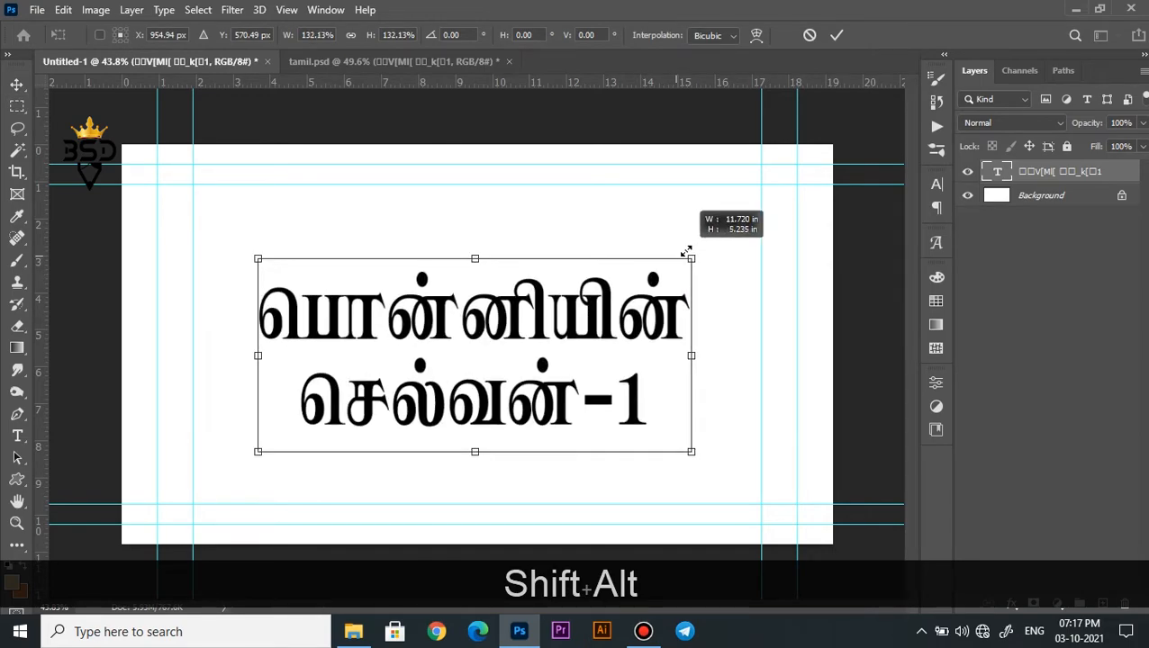
click(836, 35)
- Give the first glyph of the title's upper line a vertical scale of 158% and a font size of 168 pt
scroll(297, 315, up, 4)
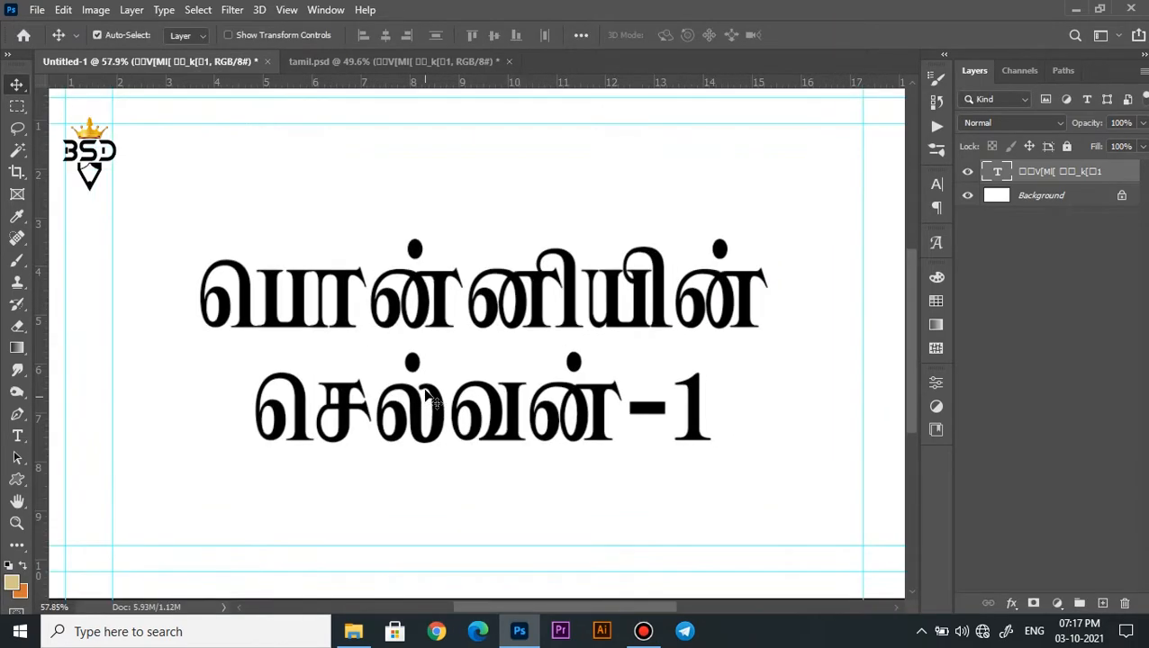
key(t)
drag(297, 315, 205, 315)
click(744, 36)
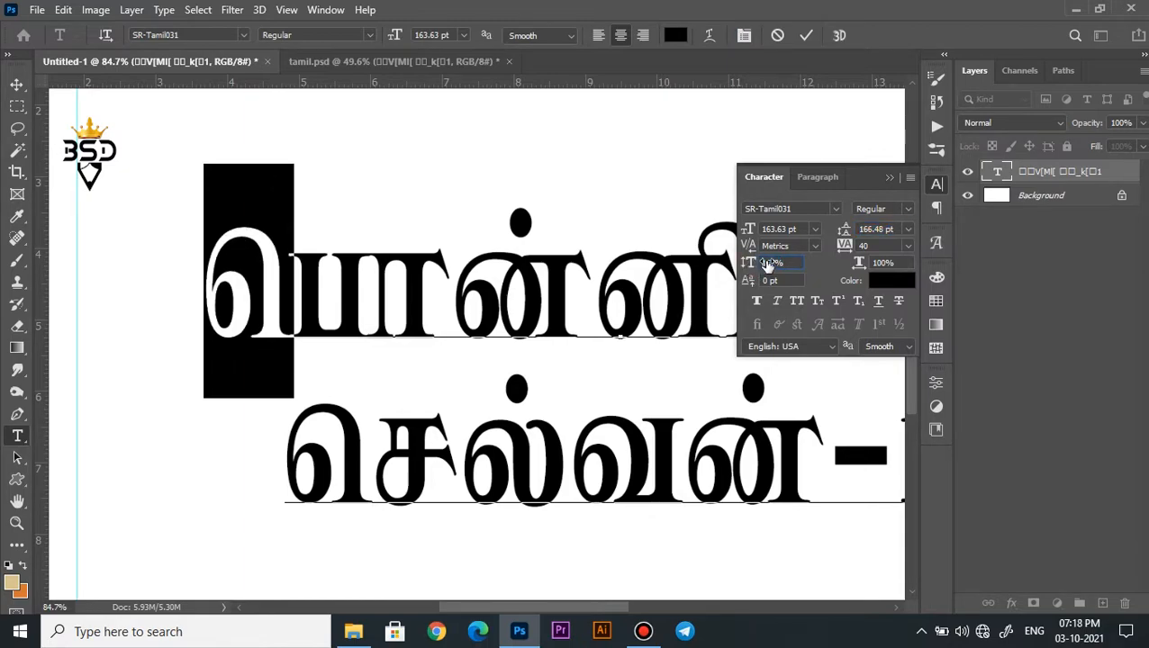
drag(748, 229, 754, 231)
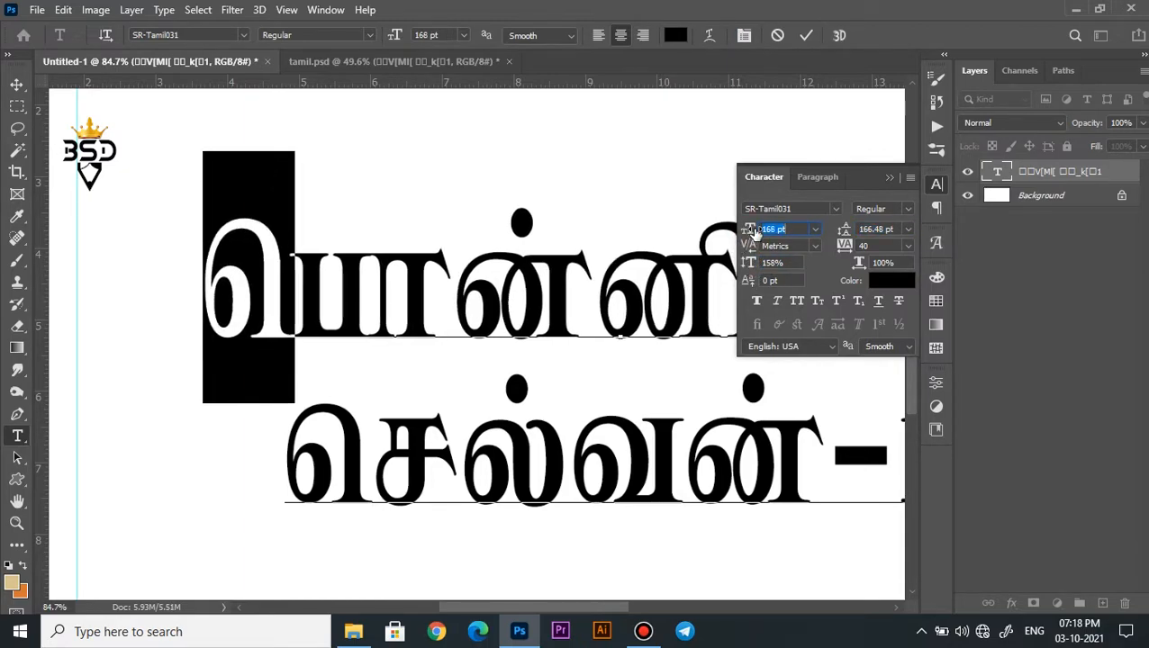
click(806, 35)
- Enlarge the first glyph of the title's second line to match the tall opening glyph of the line above
drag(359, 451, 293, 450)
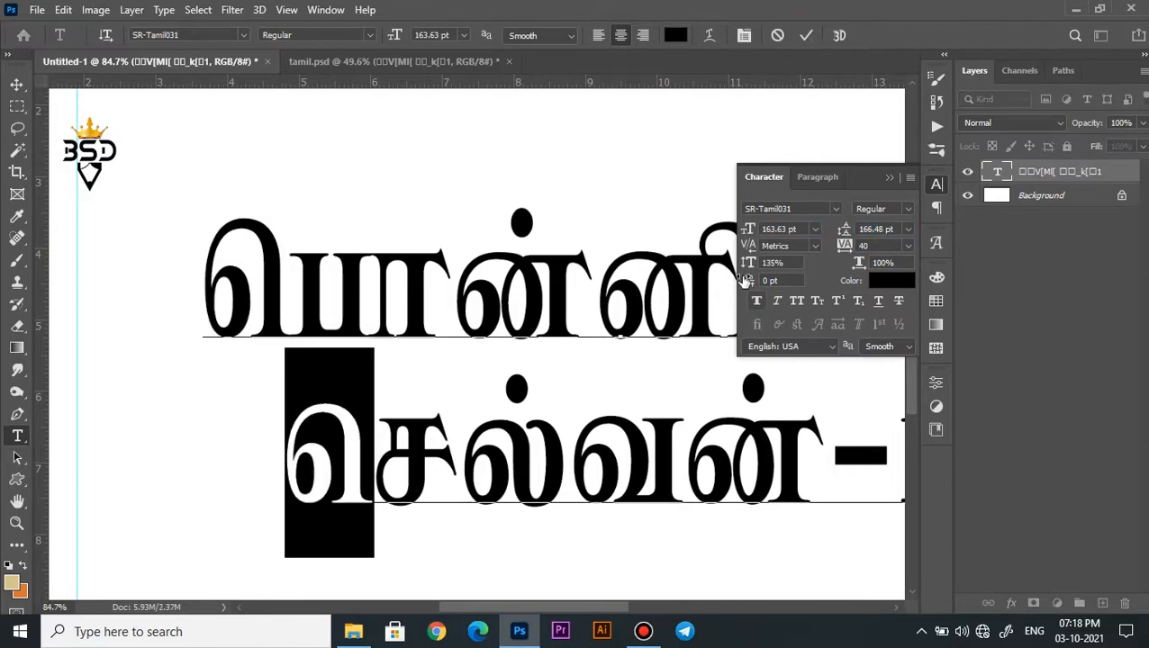
click(806, 35)
scroll(373, 333, down, 5)
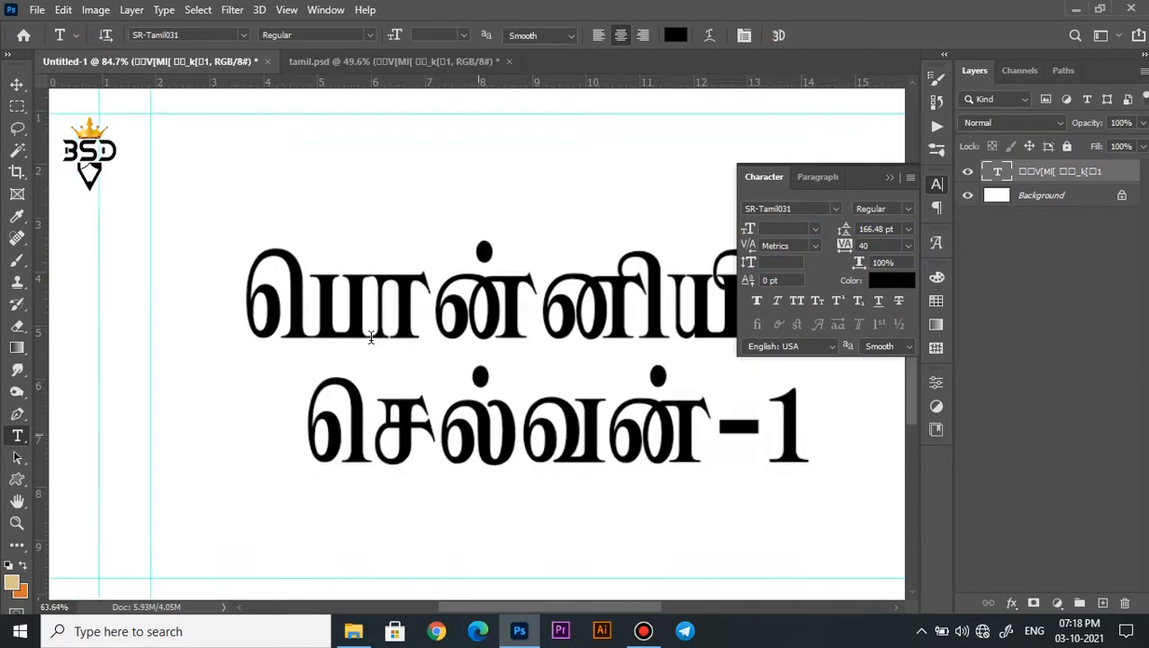
scroll(363, 335, up, 2)
key(v)
click(890, 178)
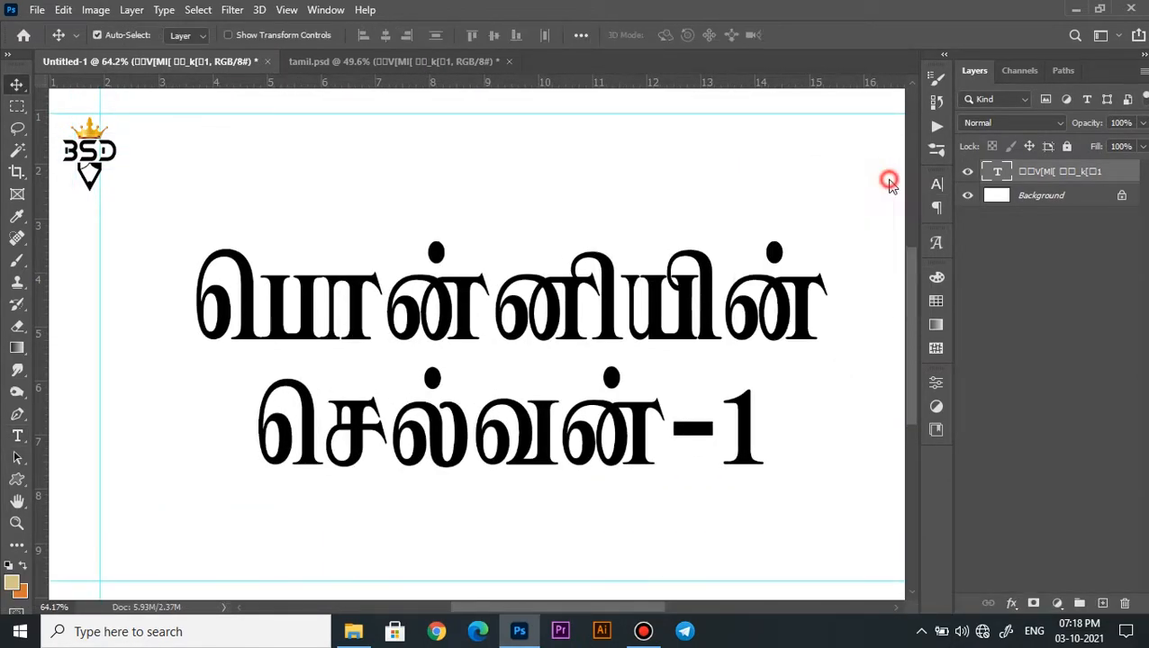
- Duplicate the title text layer and hide the original
scroll(359, 311, up, 2)
key(space)
drag(336, 308, 387, 304)
scroll(322, 317, up, 3)
scroll(255, 344, up, 5)
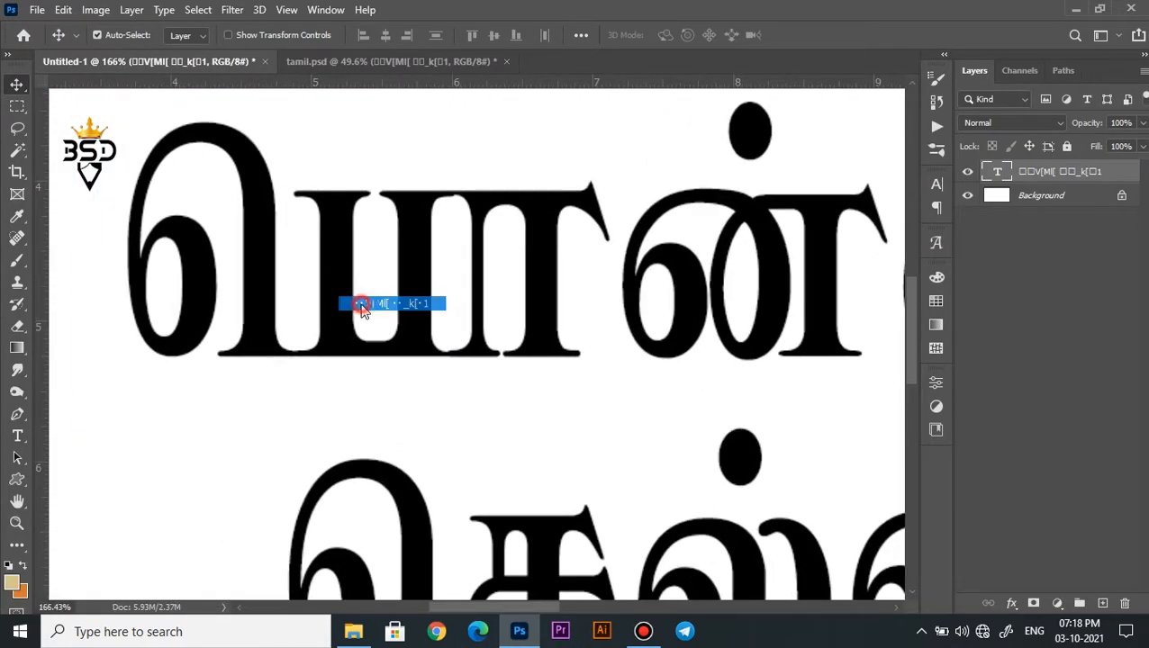
scroll(347, 322, down, 4)
scroll(347, 322, up, 2)
scroll(347, 323, down, 5)
scroll(346, 322, up, 3)
key(ctrl+j)
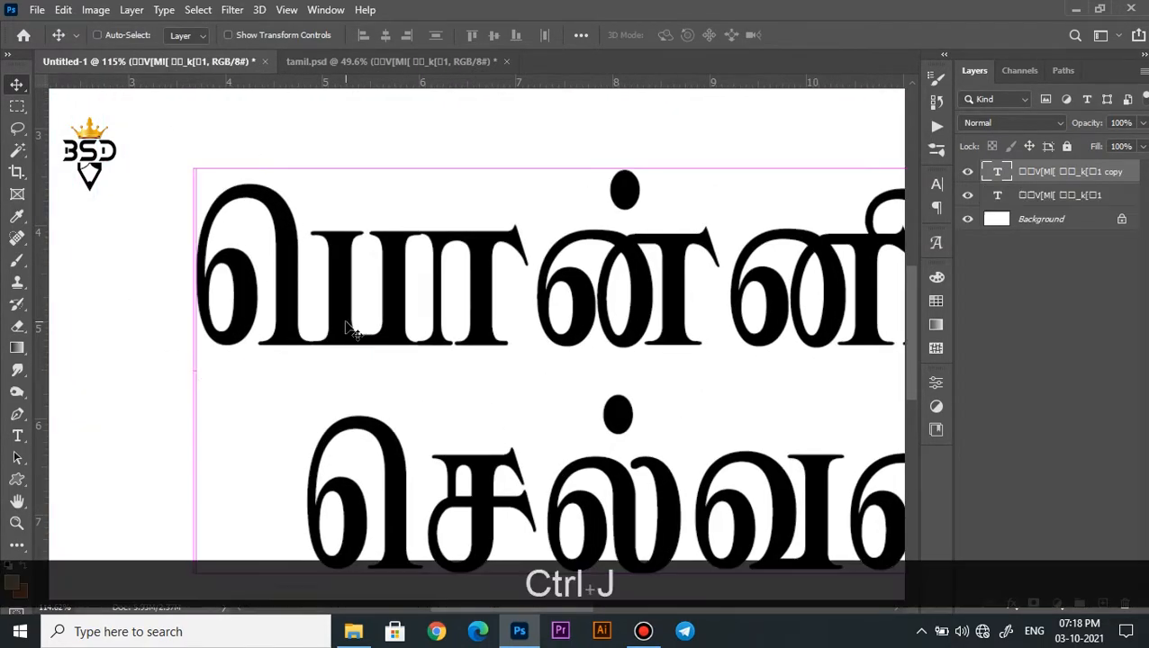
click(968, 195)
- Convert the title copy to a smart object and add a layer mask to it
scroll(507, 325, down, 2)
key(space)
drag(507, 326, 469, 311)
right_click(1052, 174)
click(950, 207)
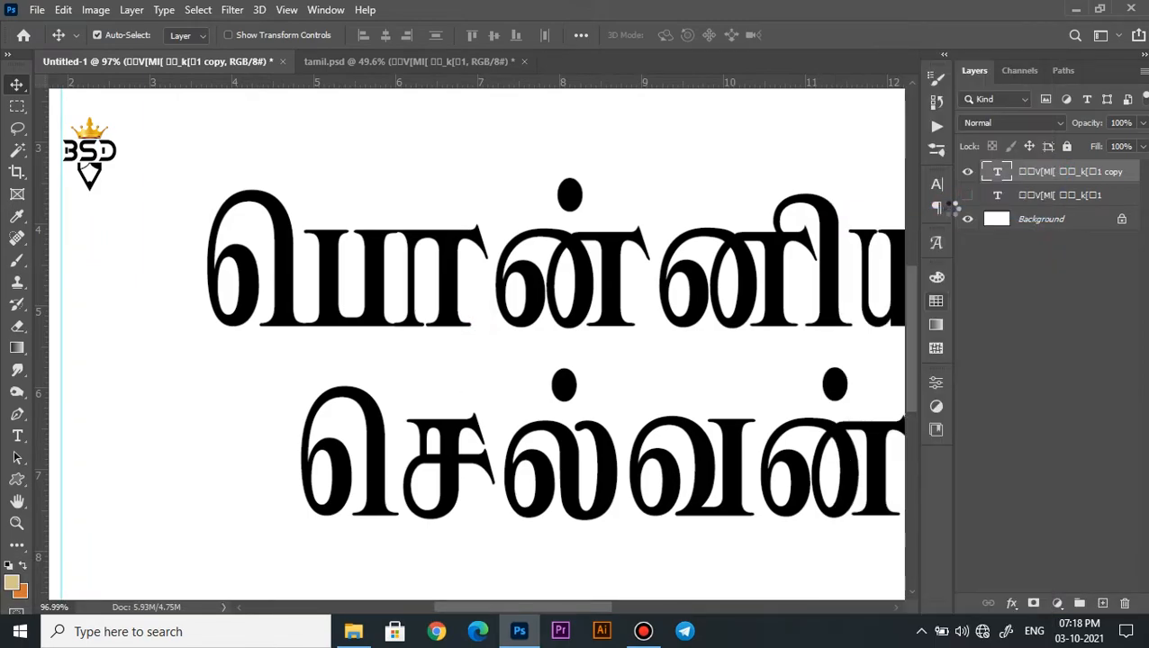
click(1033, 603)
- Cut a narrow gap in the mask where the first two glyphs of பொன்னியின் join at the baseline, using a thin rectangular selection
scroll(277, 290, up, 1)
key(m)
scroll(338, 320, up, 2)
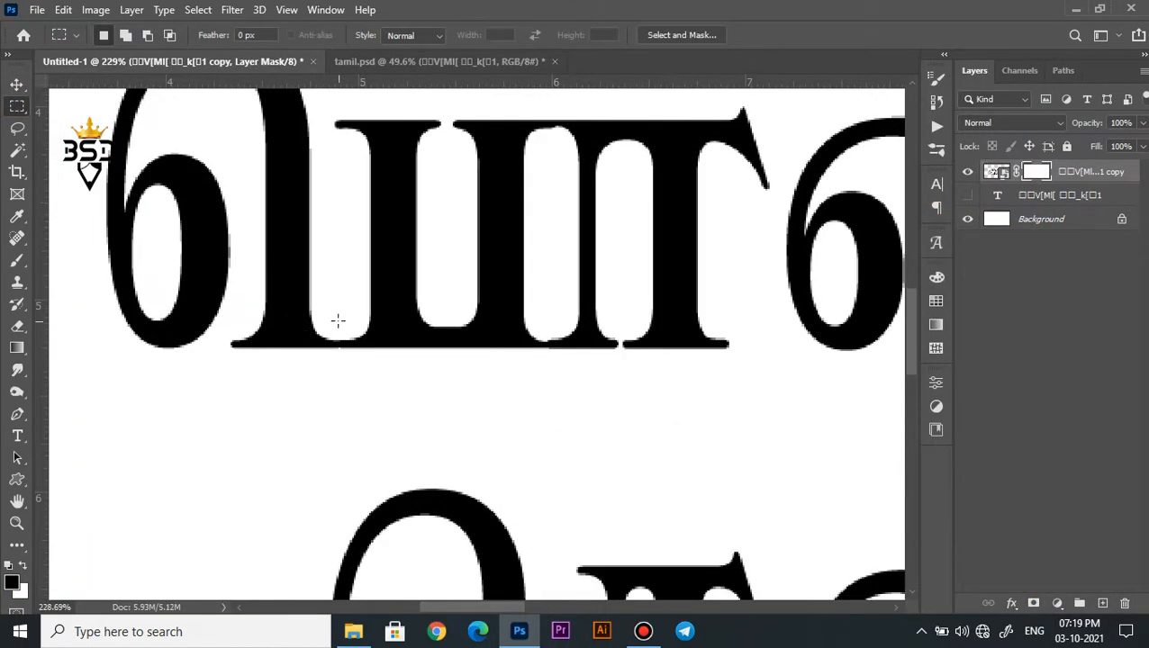
drag(340, 362, 341, 362)
scroll(341, 356, up, 1)
key(x)
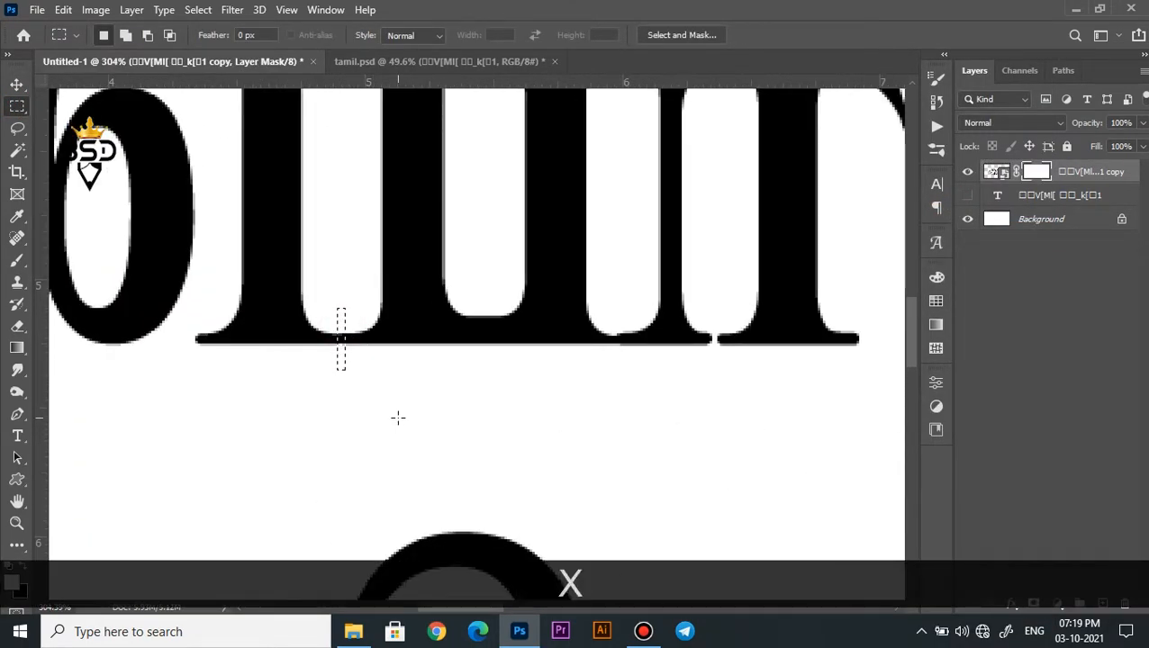
scroll(379, 381, down, 1)
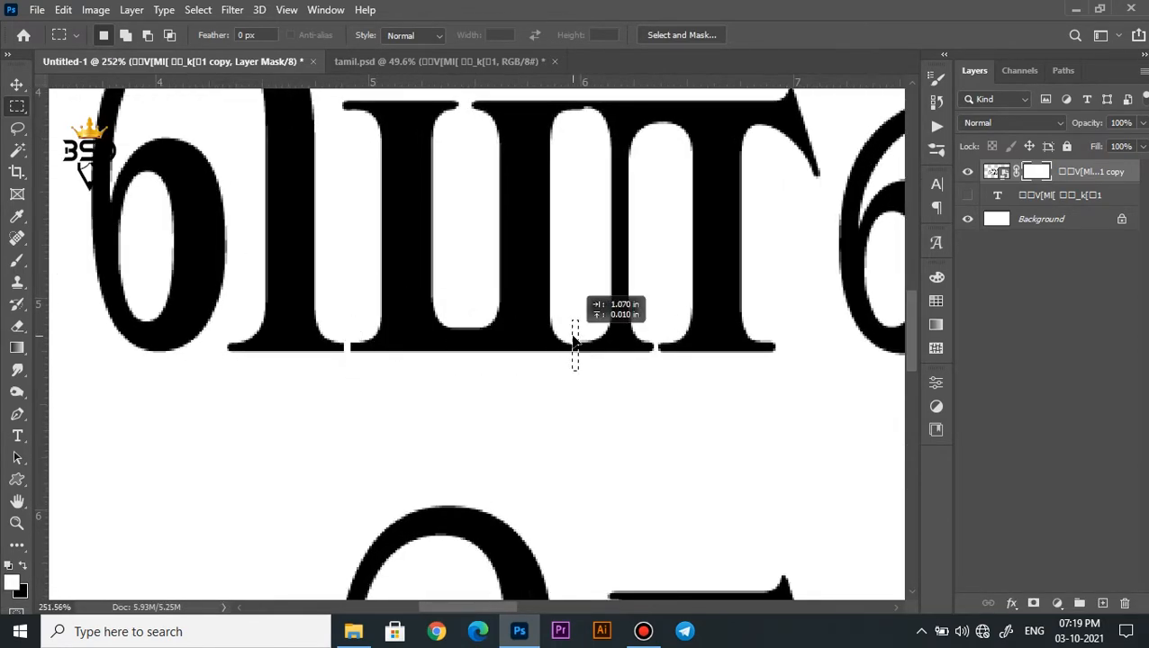
- Reuse the thin selection to cut matching baseline gaps between ப and ா and between the two legs of ா
key(Delete)
scroll(585, 372, down, 1)
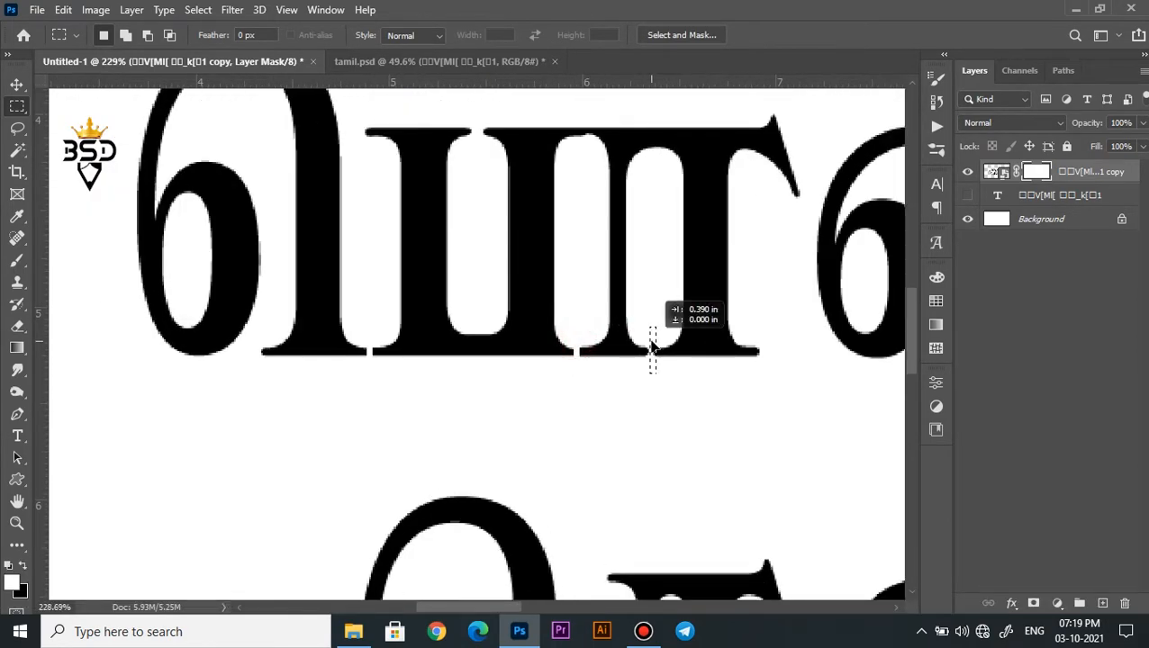
key(Delete)
drag(649, 344, 397, 310)
scroll(571, 375, down, 8)
key(space)
scroll(397, 310, down, 2)
key(ctrl+d)
- Cut the same narrow gap through the upper bar where ப joins ா, and clear the selection
scroll(281, 297, up, 6)
key(space)
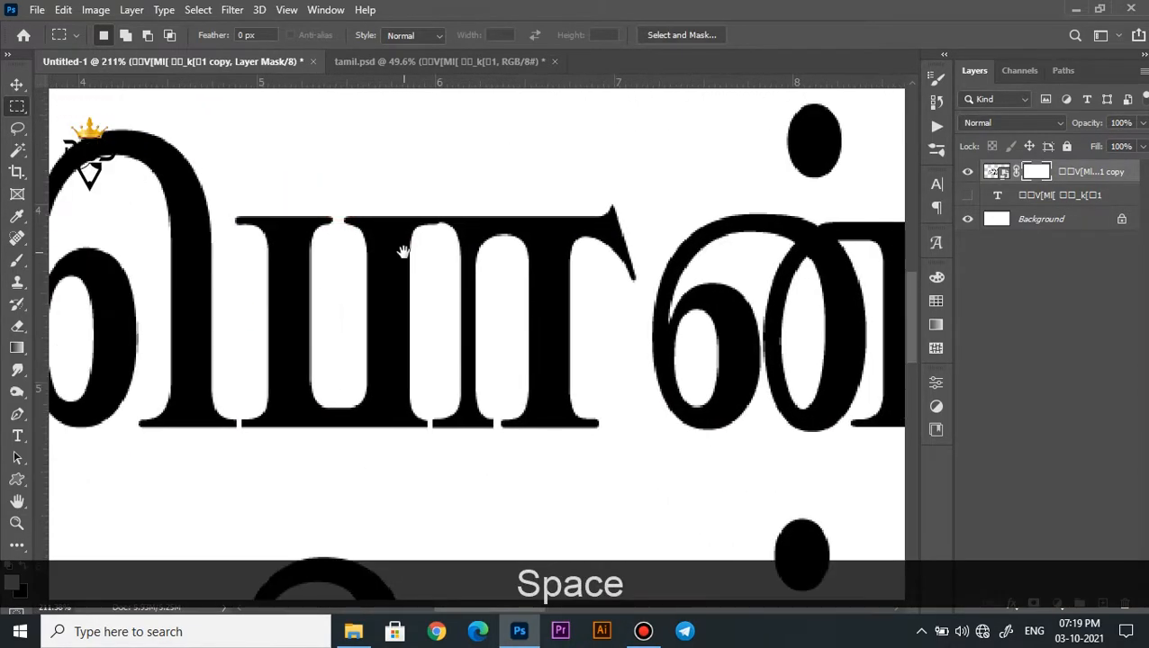
drag(510, 430, 475, 306)
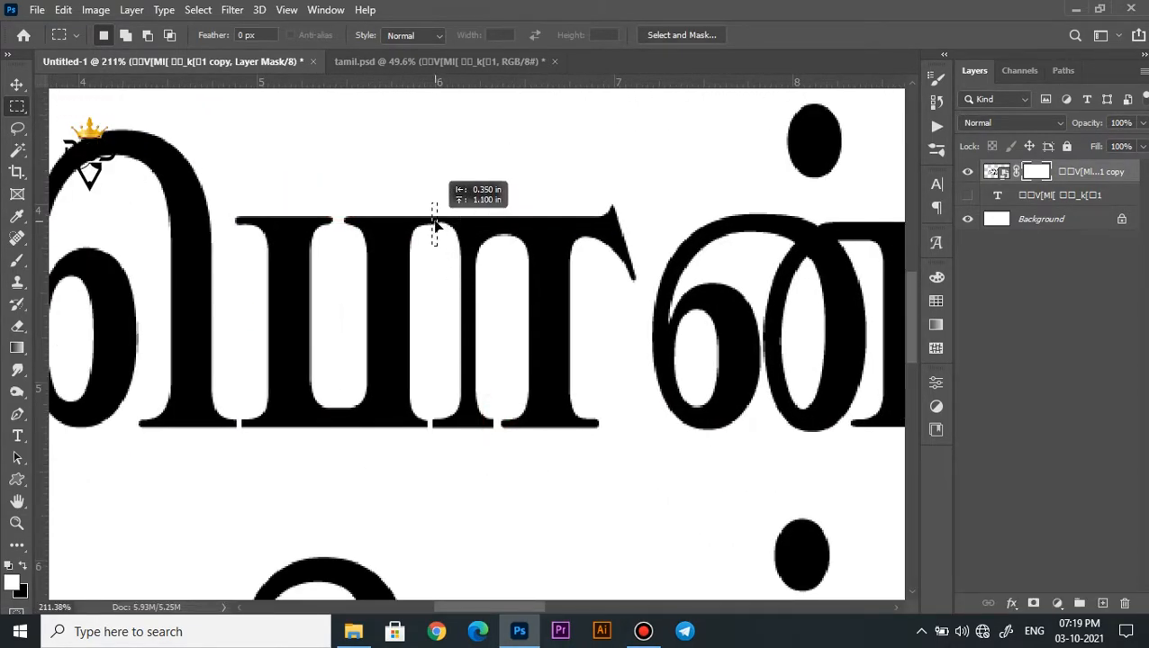
scroll(426, 507, down, 4)
key(ctrl+d)
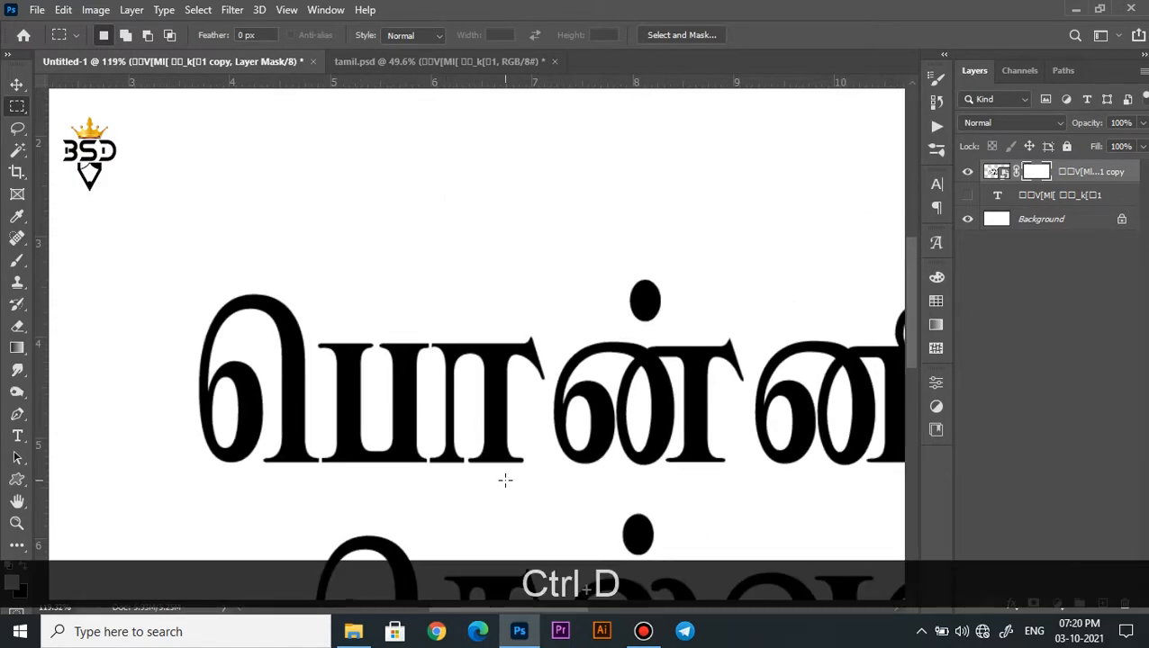
- Erase the slanted tail at the right end of ா's upper bar on the mask with a rectangular selection
scroll(488, 397, up, 2)
key(space)
drag(490, 396, 475, 352)
scroll(401, 259, up, 7)
scroll(430, 313, down, 4)
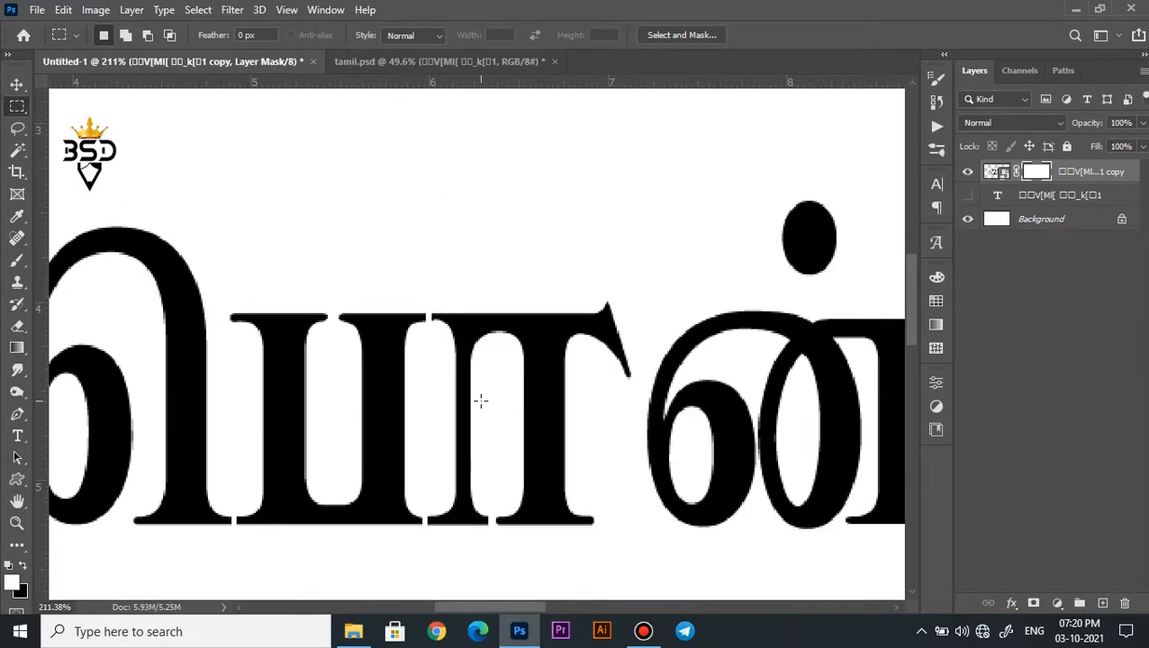
key(v)
scroll(528, 345, up, 1)
scroll(574, 357, up, 3)
key(space)
drag(574, 356, 507, 323)
key(m)
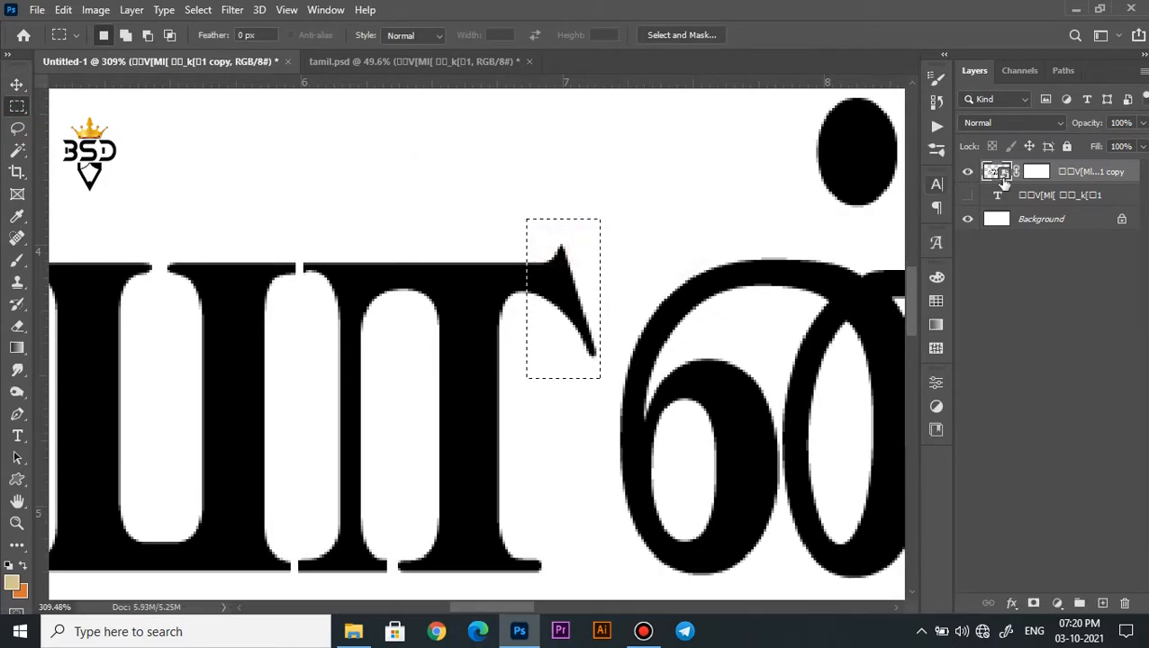
click(1035, 171)
key(Delete)
key(ctrl+d)
- Place a horizontal guide along the underside of the upper bar and a vertical guide along ா's right stem edge
drag(496, 81, 501, 274)
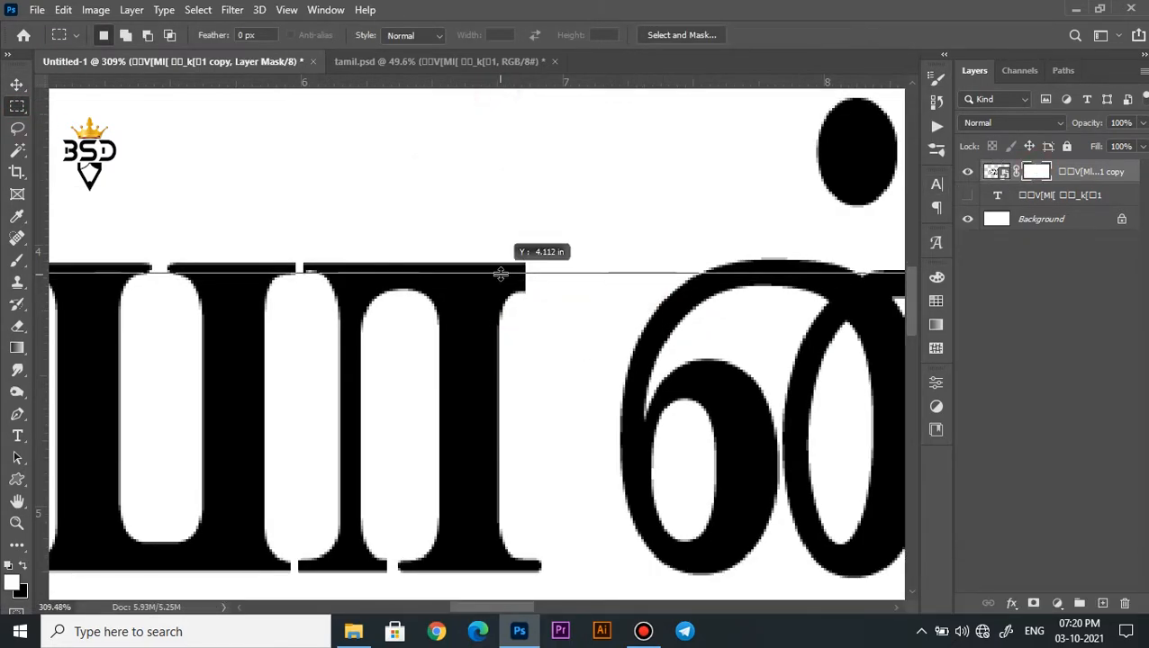
key(p)
scroll(497, 282, up, 1)
drag(44, 321, 500, 351)
- Trim the underside of the bar's cut right end to a curve at the guides, masking with a Pen path converted to a selection
click(502, 352)
scroll(506, 299, up, 1)
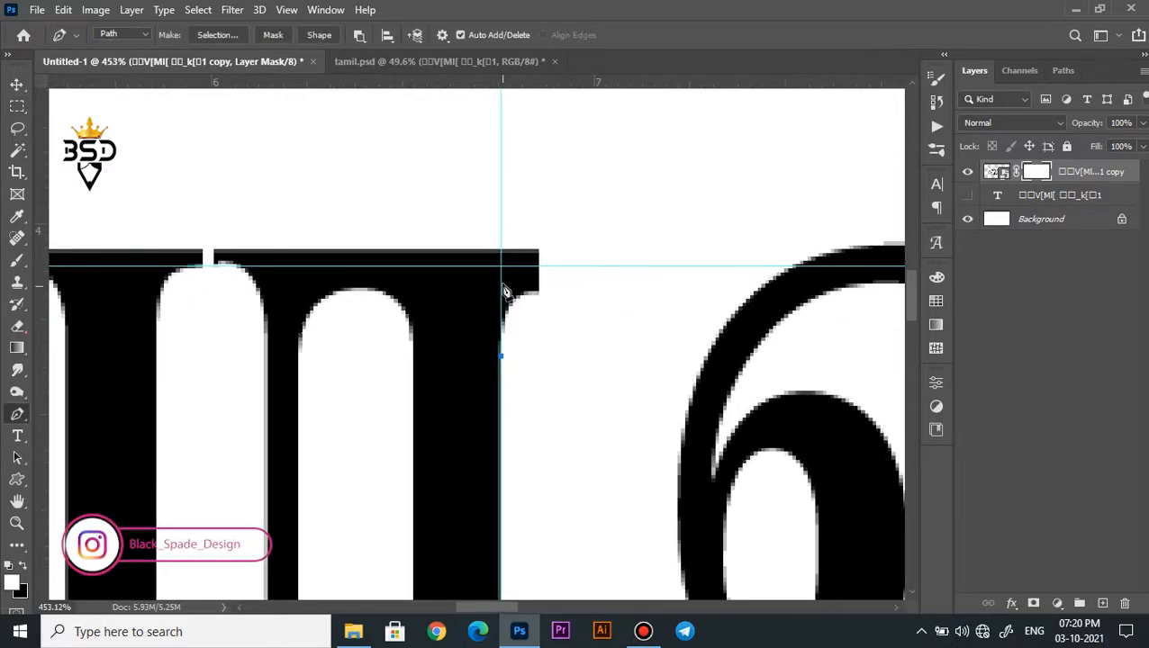
click(502, 286)
scroll(512, 278, up, 1)
right_click(552, 369)
click(594, 420)
click(645, 155)
scroll(519, 302, down, 4)
key(ctrl+shift+i)
key(Delete)
key(ctrl+d)
scroll(475, 297, down, 8)
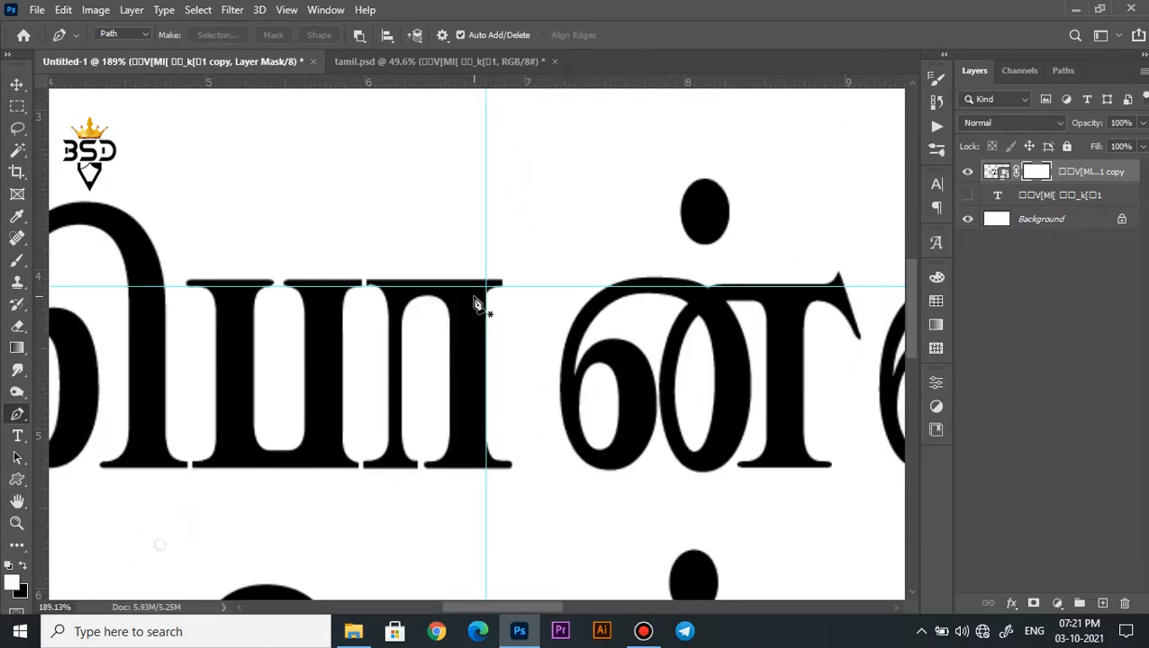
- Outline the curved inner corner at the left end of ா's upper bar with the Pen tool and convert it to a selection
scroll(477, 304, up, 5)
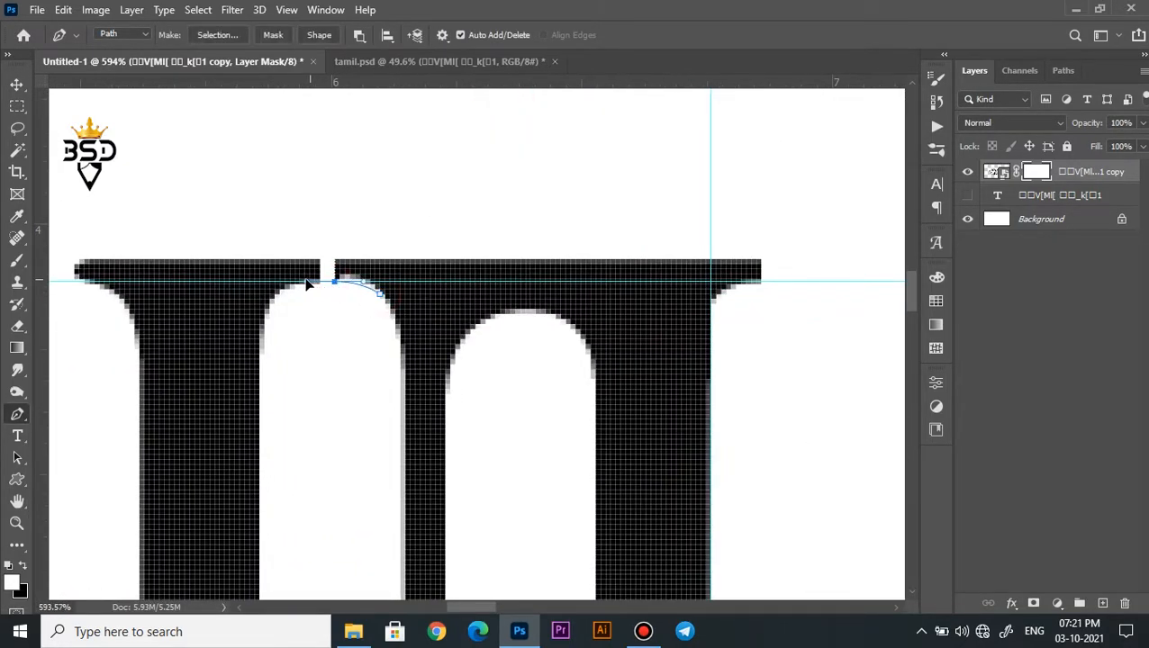
alt+click(333, 280)
drag(339, 269, 356, 270)
right_click(382, 262)
click(430, 313)
click(646, 155)
scroll(471, 315, down, 8)
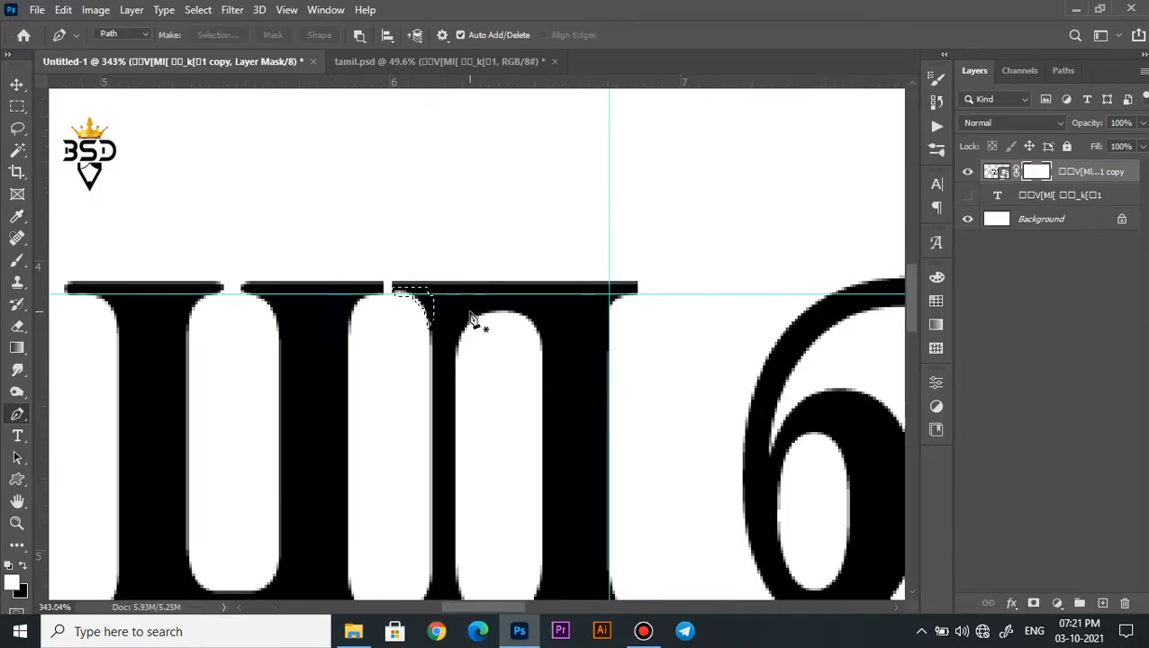
scroll(470, 315, up, 1)
key(ctrl+shift+i)
scroll(480, 287, up, 3)
- Fill the selected corner with the background colour on a new layer and clear the selection
click(1103, 603)
key(ctrl+BackSpace)
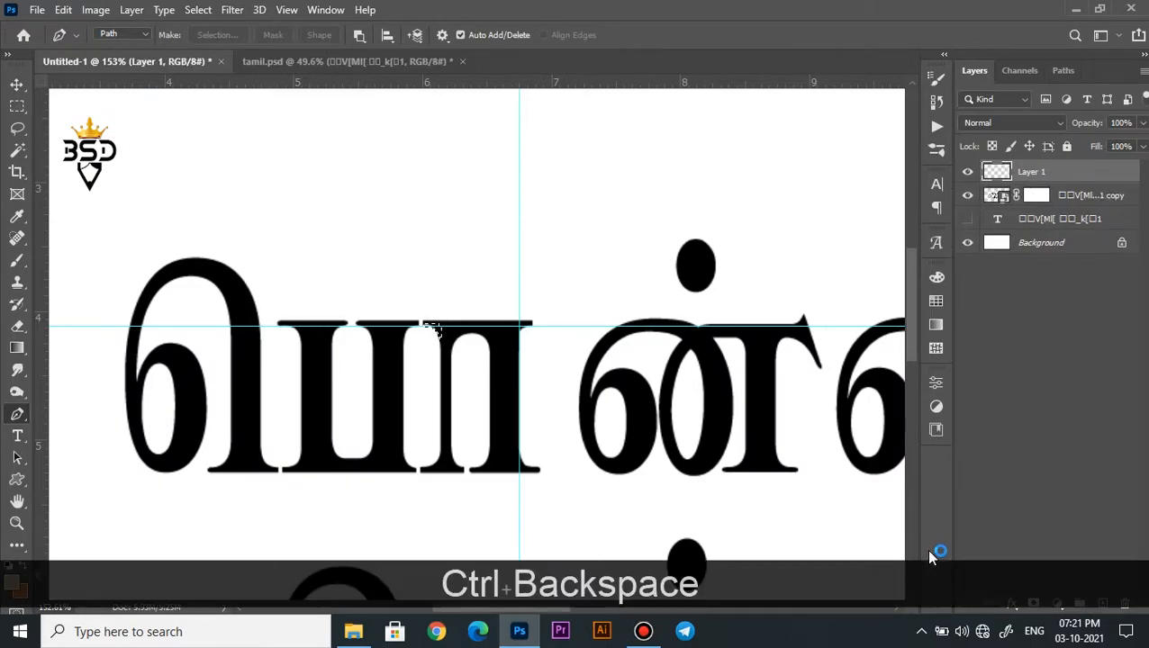
click(22, 592)
key(Return)
key(ctrl+d)
scroll(482, 287, down, 5)
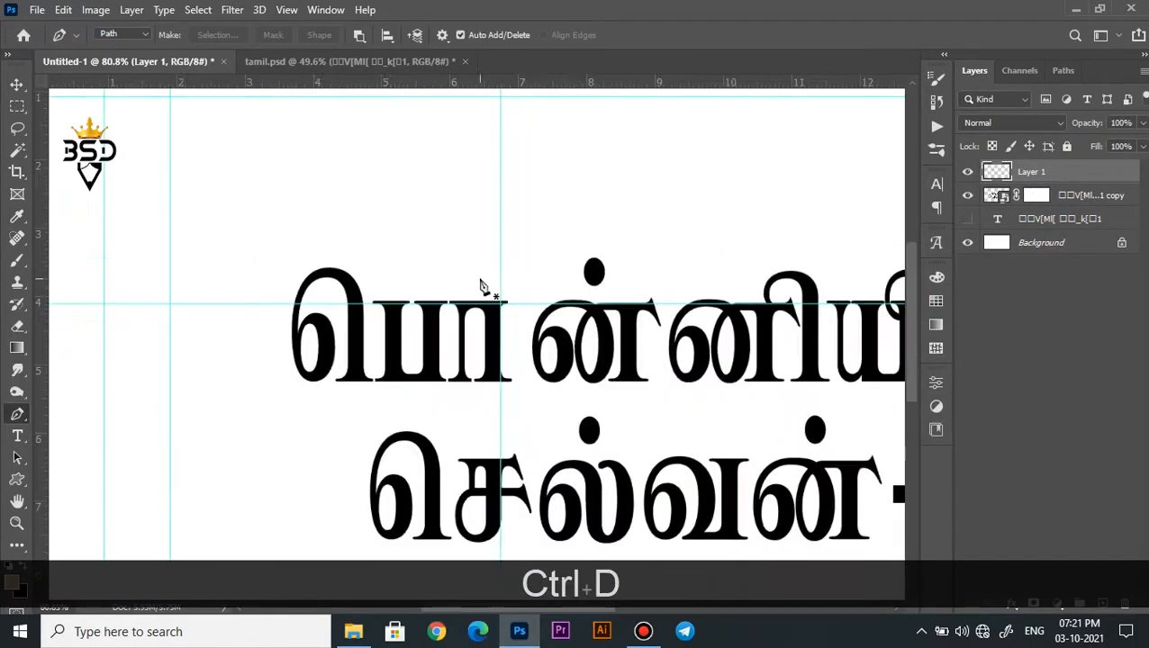
- Mask out the flared tip at the right end of the first ன்'s upper bar with a rectangular selection on the text copy's mask
key(v)
scroll(404, 322, up, 5)
drag(483, 328, 464, 326)
scroll(366, 328, down, 3)
scroll(366, 328, up, 6)
drag(543, 324, 440, 325)
click(441, 326)
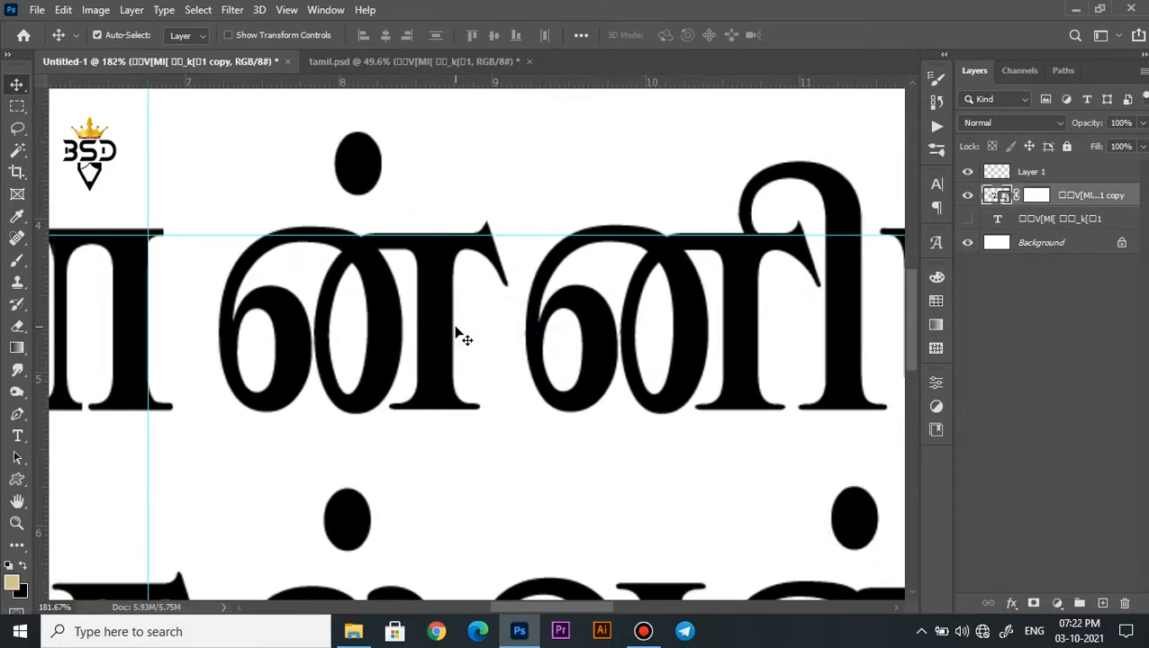
scroll(464, 335, up, 1)
key(m)
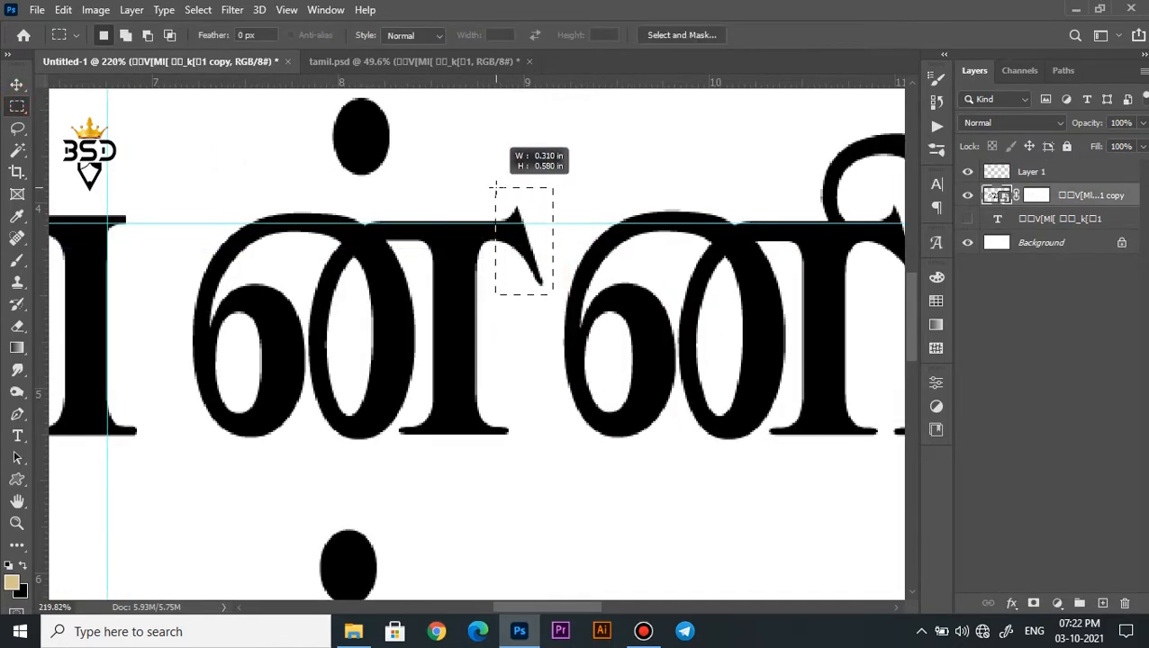
key(Delete)
click(533, 246)
click(1036, 195)
key(Delete)
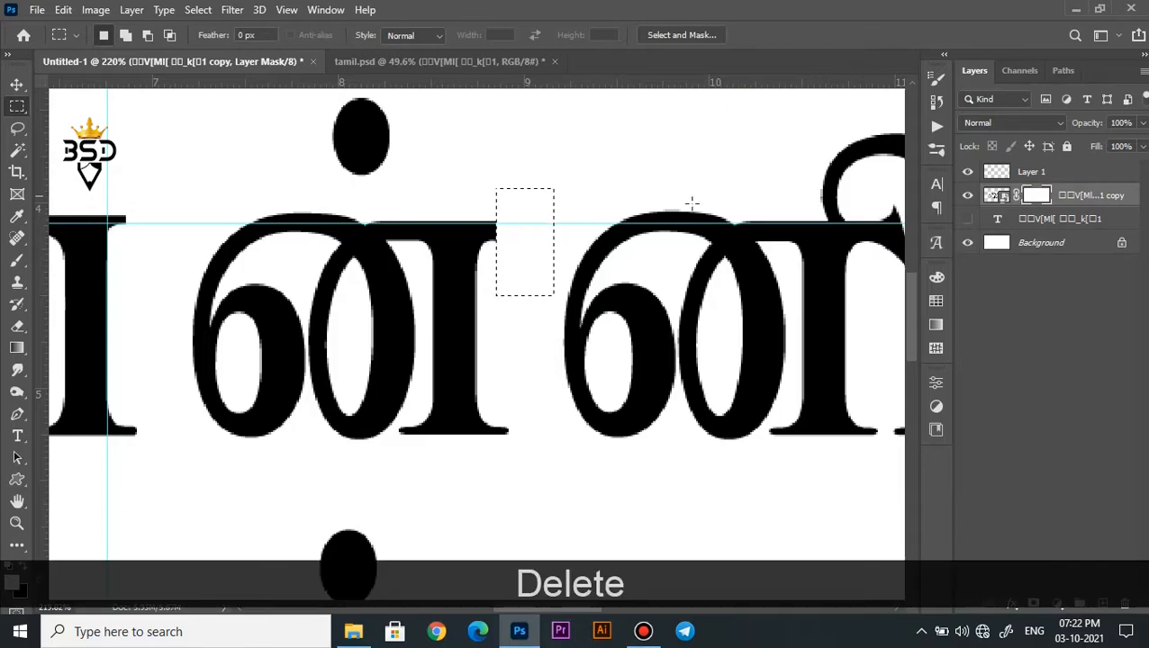
scroll(569, 229, up, 1)
key(ctrl+d)
- Place a vertical guide along the right edge of the first ன்'s stem
scroll(354, 231, down, 5)
scroll(406, 224, up, 4)
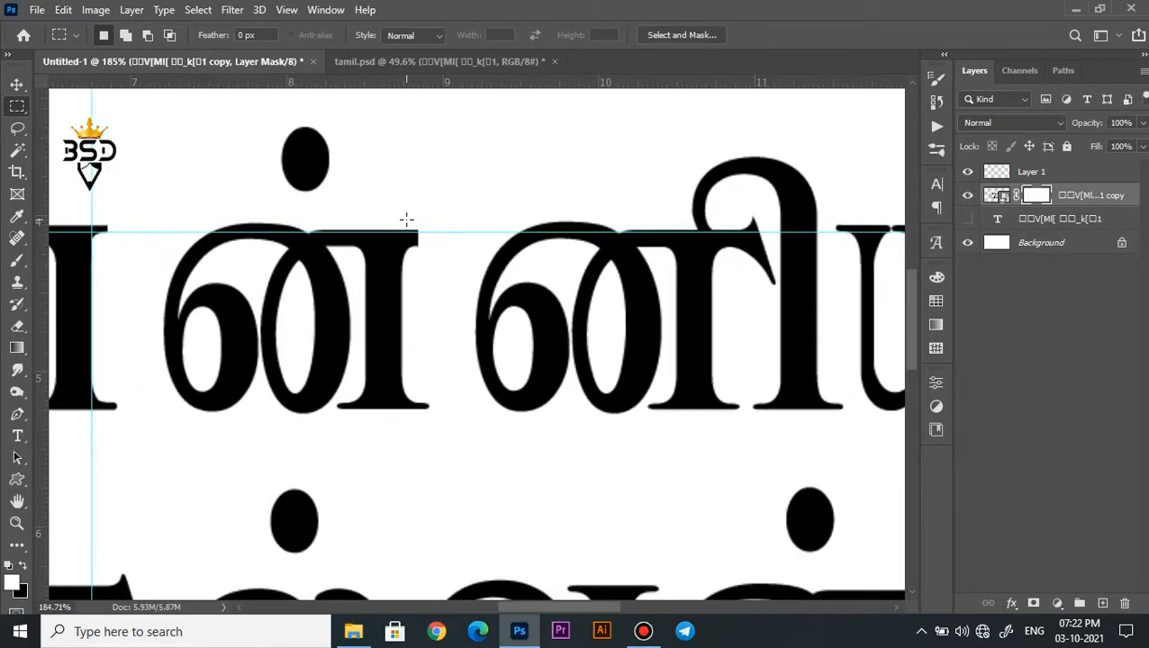
scroll(444, 257, up, 1)
drag(443, 259, 436, 231)
scroll(438, 265, up, 1)
key(v)
scroll(422, 270, up, 1)
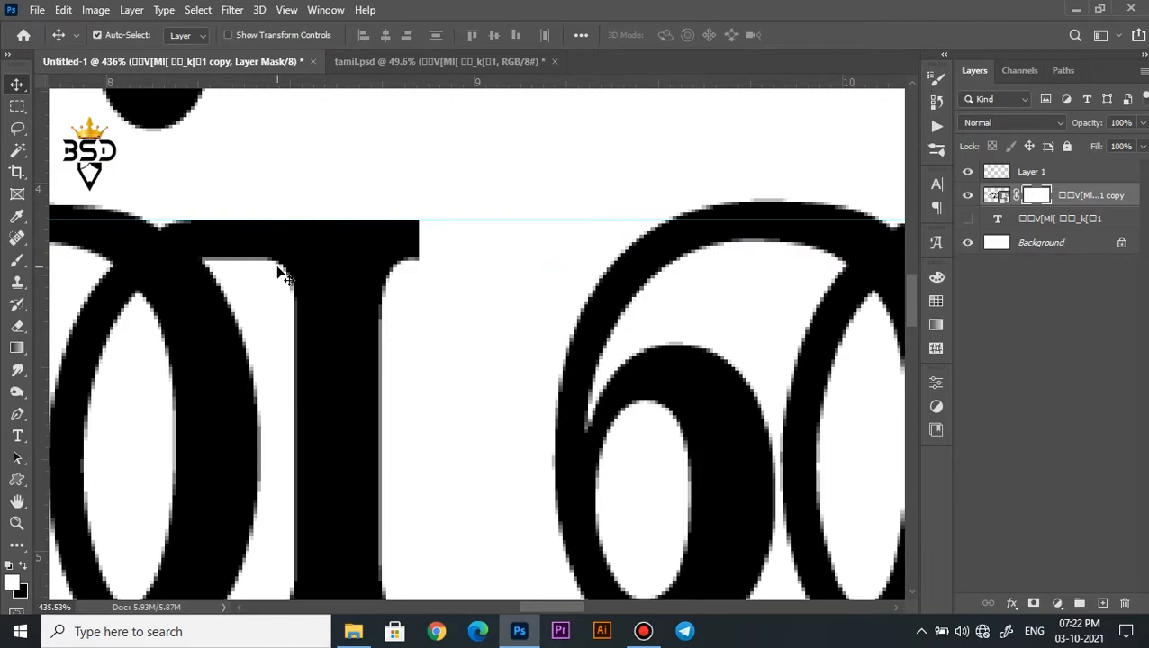
drag(373, 347, 375, 350)
scroll(394, 301, up, 1)
- Trim the underside of the first ன்'s cut bar end to a curve, masking with a Pen path converted to a selection
key(p)
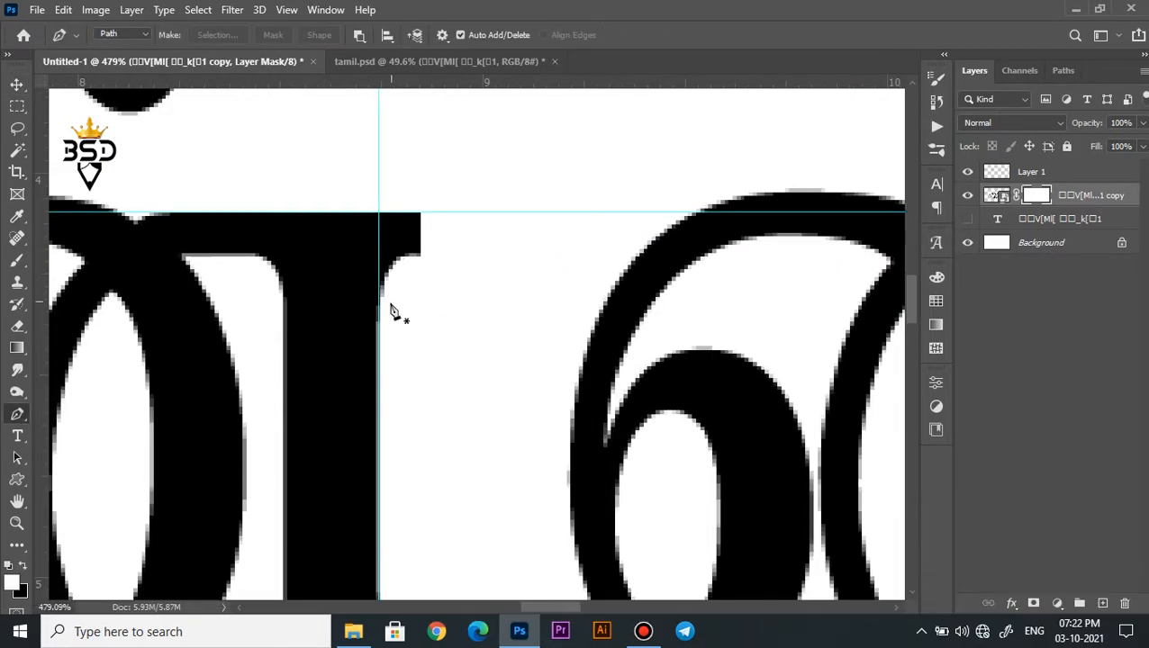
drag(486, 225, 485, 234)
click(433, 349)
click(405, 358)
click(379, 318)
right_click(415, 305)
click(456, 360)
click(654, 153)
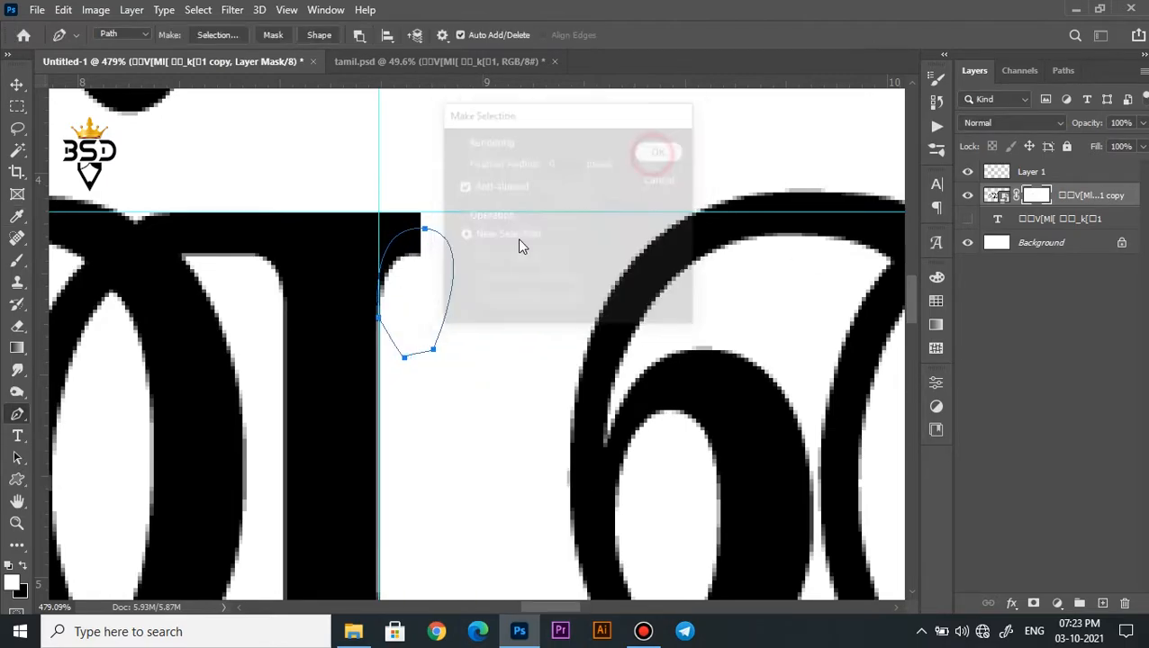
key(Delete)
key(ctrl+d)
- Straighten the right edge of the first ன்'s stem by filling a narrow rectangular selection with the background colour on Layer 1
scroll(423, 256, down, 2)
scroll(424, 327, up, 2)
key(m)
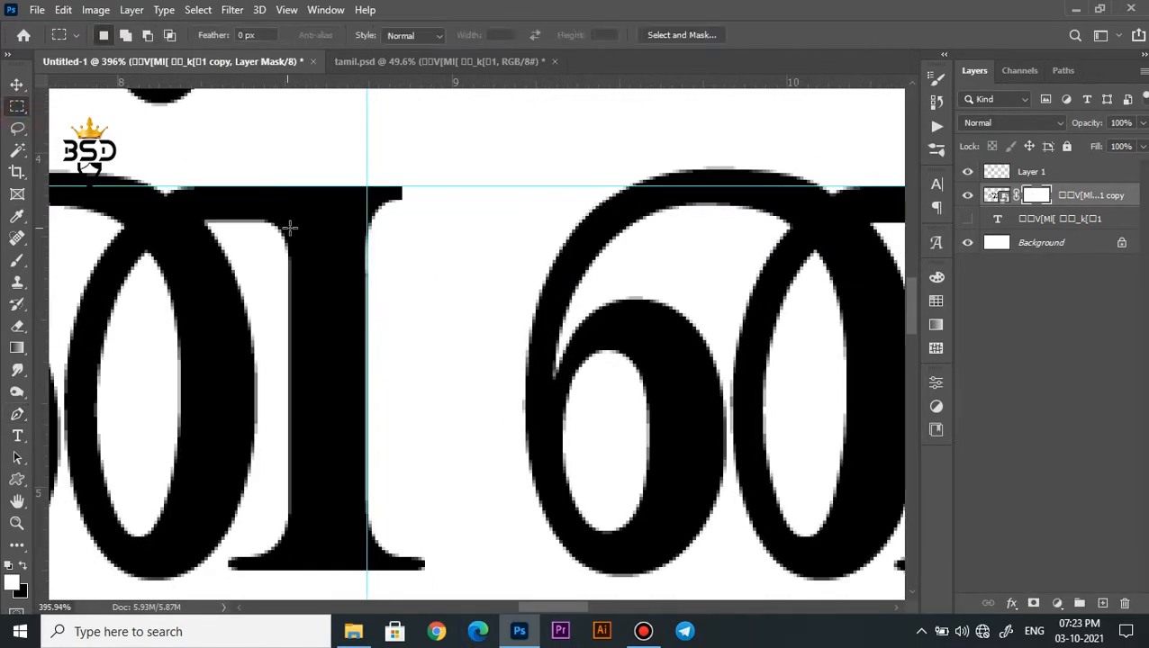
drag(353, 467, 360, 531)
drag(344, 212, 360, 548)
click(1026, 171)
key(ctrl+BackSpace)
key(ctrl+d)
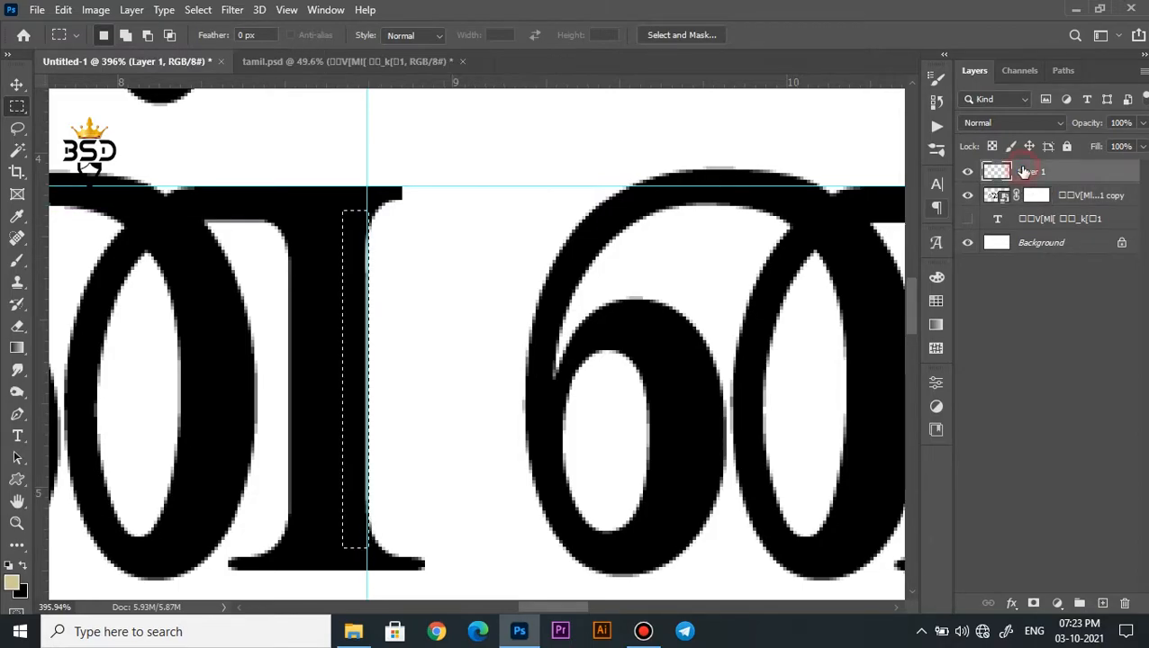
- Extend the first ன்'s cut bar end with a thin rectangular strip filled with the background colour on a new layer
scroll(385, 212, down, 2)
scroll(390, 226, up, 2)
key(v)
scroll(324, 232, up, 2)
key(m)
scroll(483, 237, up, 2)
drag(383, 214, 492, 252)
scroll(442, 241, down, 2)
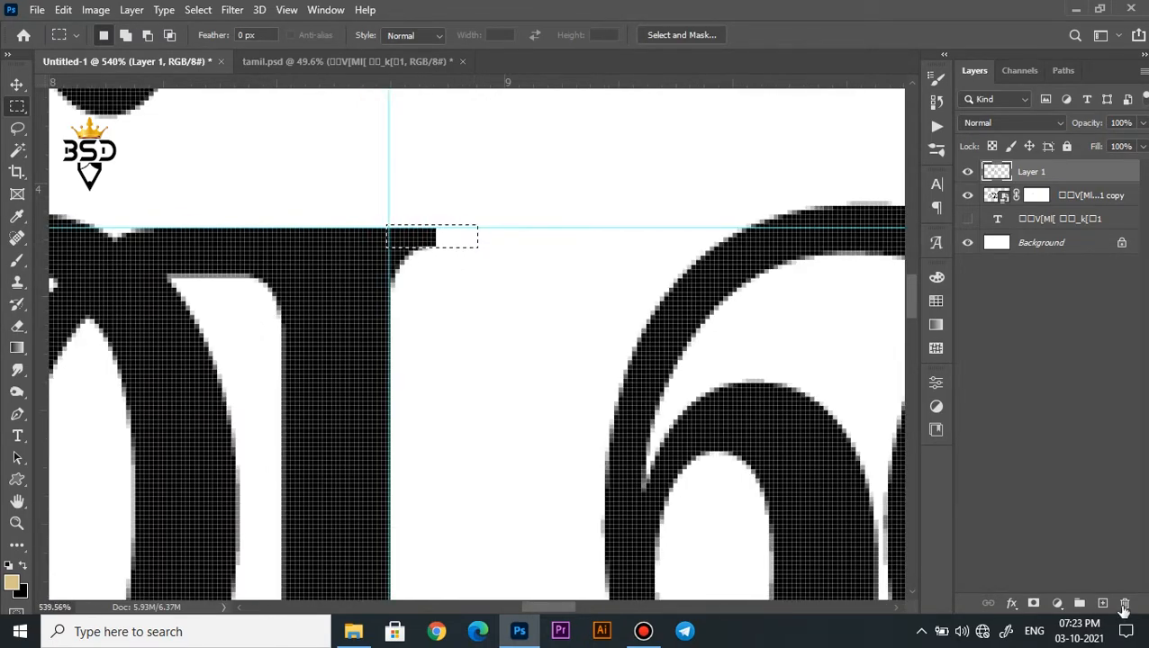
click(1102, 603)
key(ctrl+BackSpace)
key(ctrl+d)
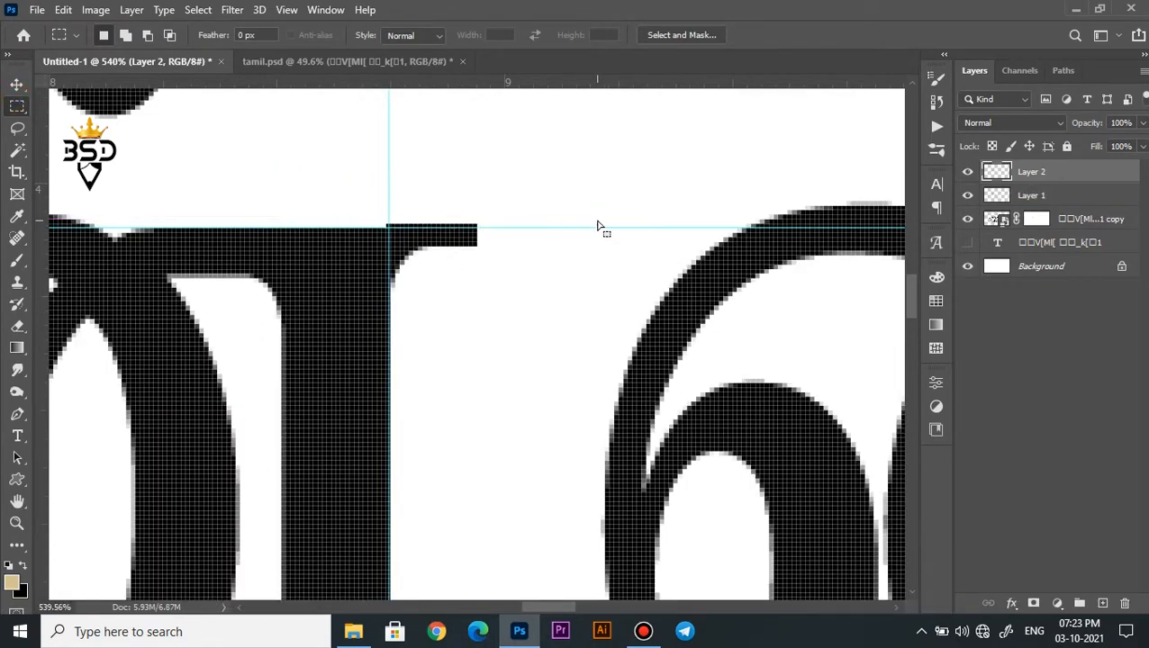
- Trim the strip's excess above the guide and beyond the bar's end using rectangular selections
drag(596, 221, 598, 226)
key(Delete)
scroll(261, 257, down, 2)
drag(489, 311, 412, 163)
key(Delete)
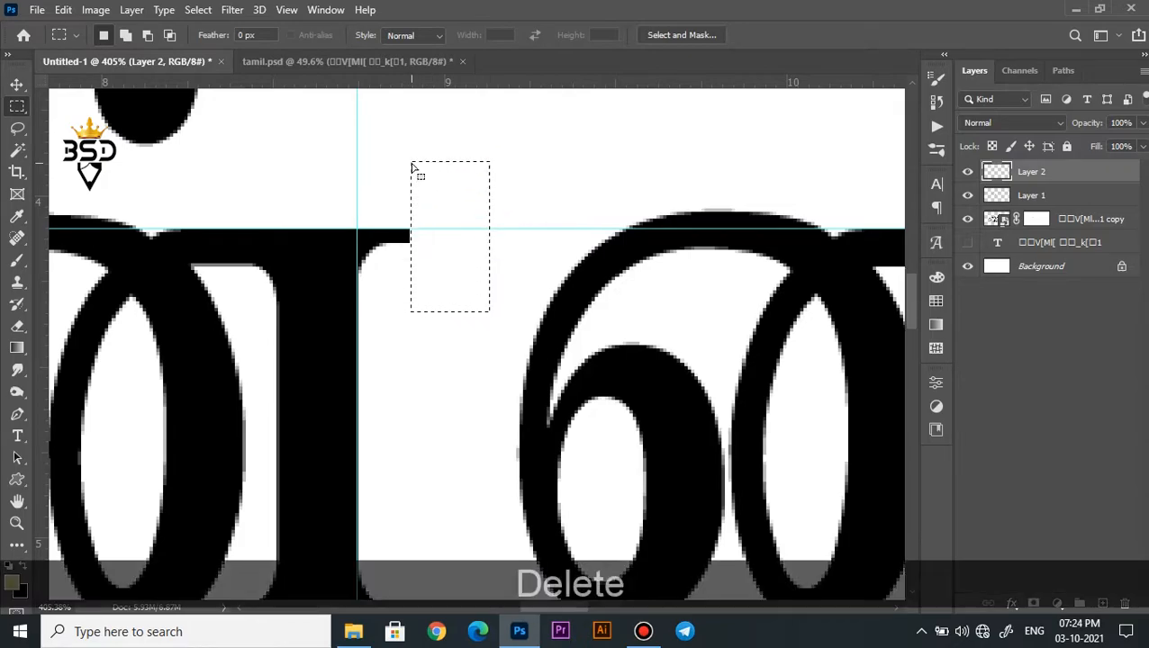
key(ctrl+d)
- Merge the two patch layers into one and toggle layer visibility to check the patches
scroll(383, 220, down, 7)
key(v)
scroll(390, 251, up, 1)
click(970, 197)
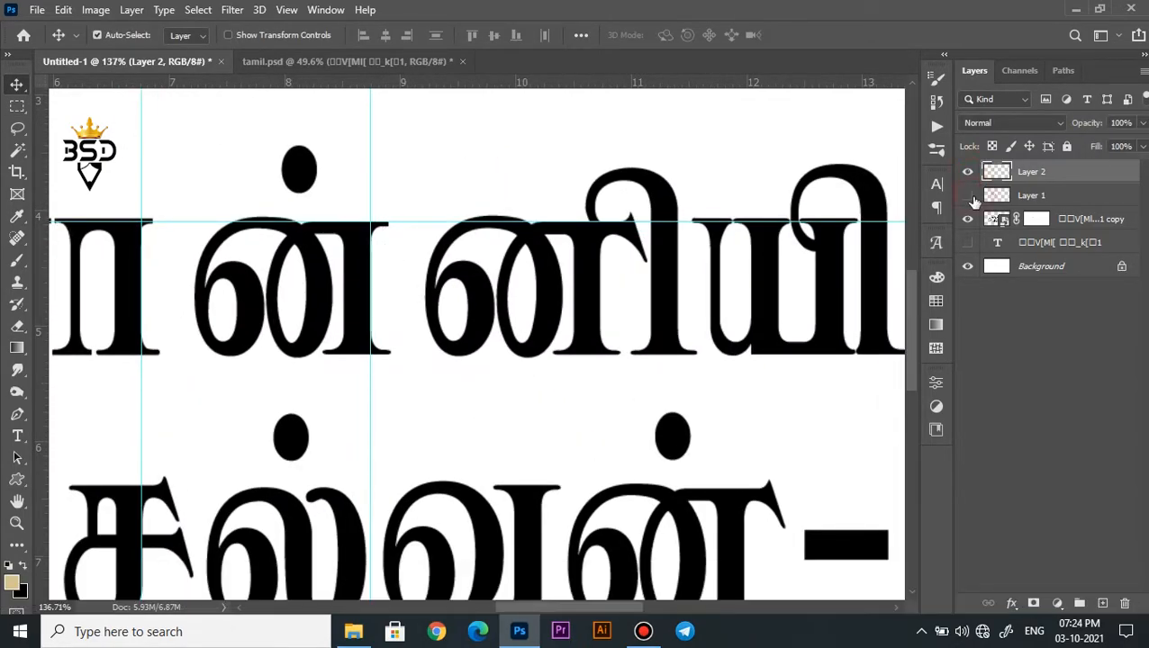
key(ctrl+e)
click(966, 196)
click(967, 195)
- Mask out the flared tip at the end of னி's inner bar with a rectangular selection on the text copy's mask
scroll(530, 240, up, 2)
scroll(637, 277, up, 1)
drag(619, 267, 425, 298)
click(360, 281)
scroll(362, 283, down, 1)
scroll(362, 282, up, 1)
click(17, 106)
key(Delete)
key(Return)
key(Delete)
scroll(345, 254, up, 1)
key(v)
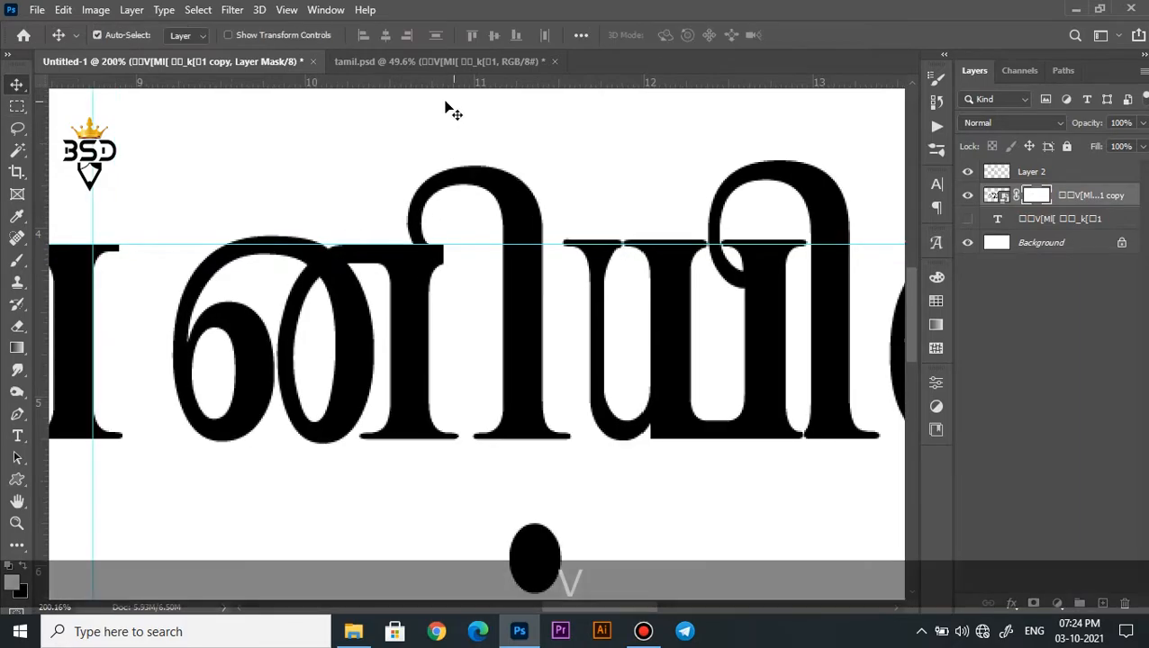
- Place a vertical guide on னி's inner stem edge and trim the cut bar's underside to a curve, masking a Pen path selection
scroll(441, 299, up, 4)
key(p)
drag(41, 341, 428, 341)
scroll(427, 292, up, 1)
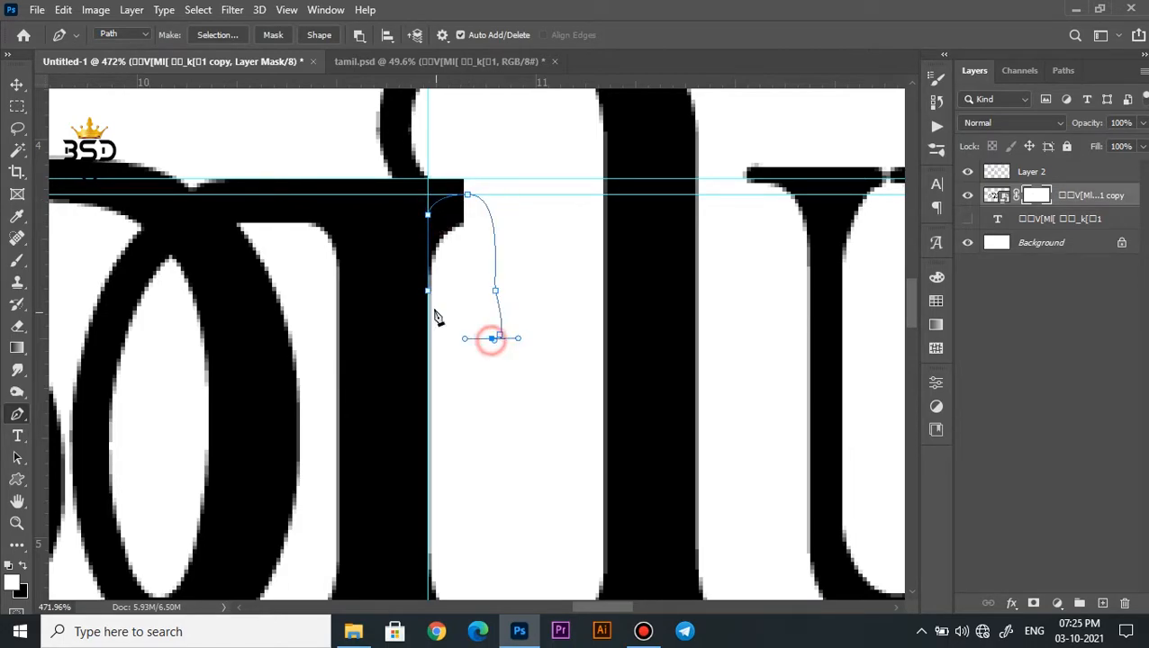
key(ctrl+Return)
key(Delete)
key(ctrl+d)
scroll(342, 262, down, 3)
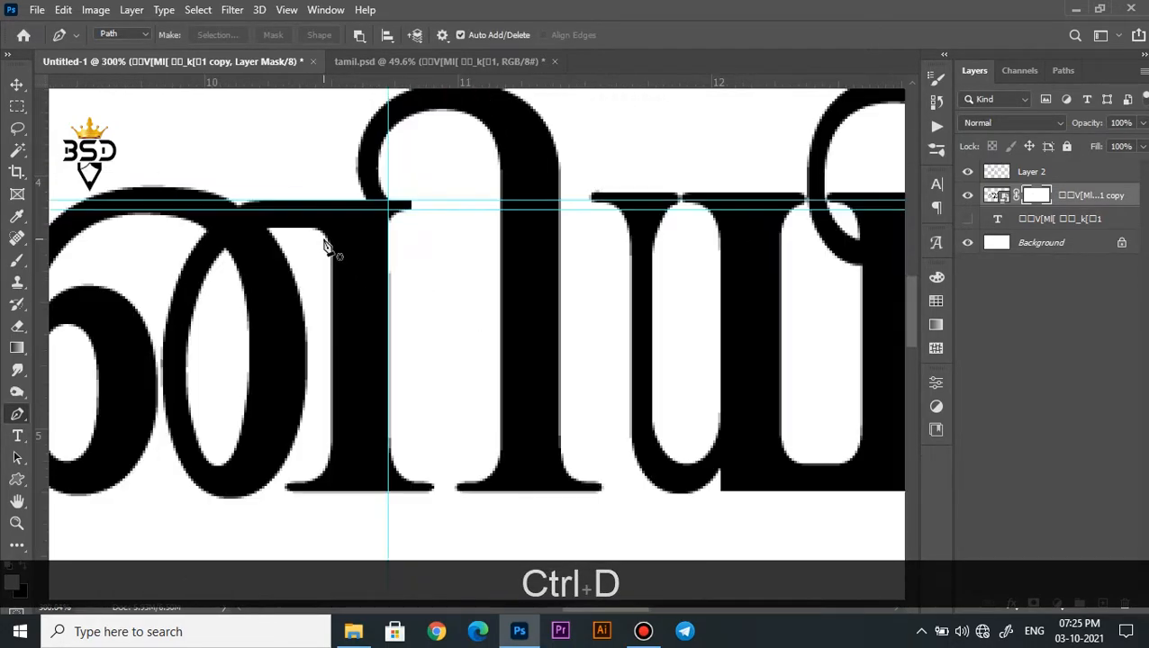
- Duplicate the Layer 2 patch and move the copy onto னி's cut bar end
key(v)
scroll(167, 228, down, 2)
scroll(516, 212, up, 3)
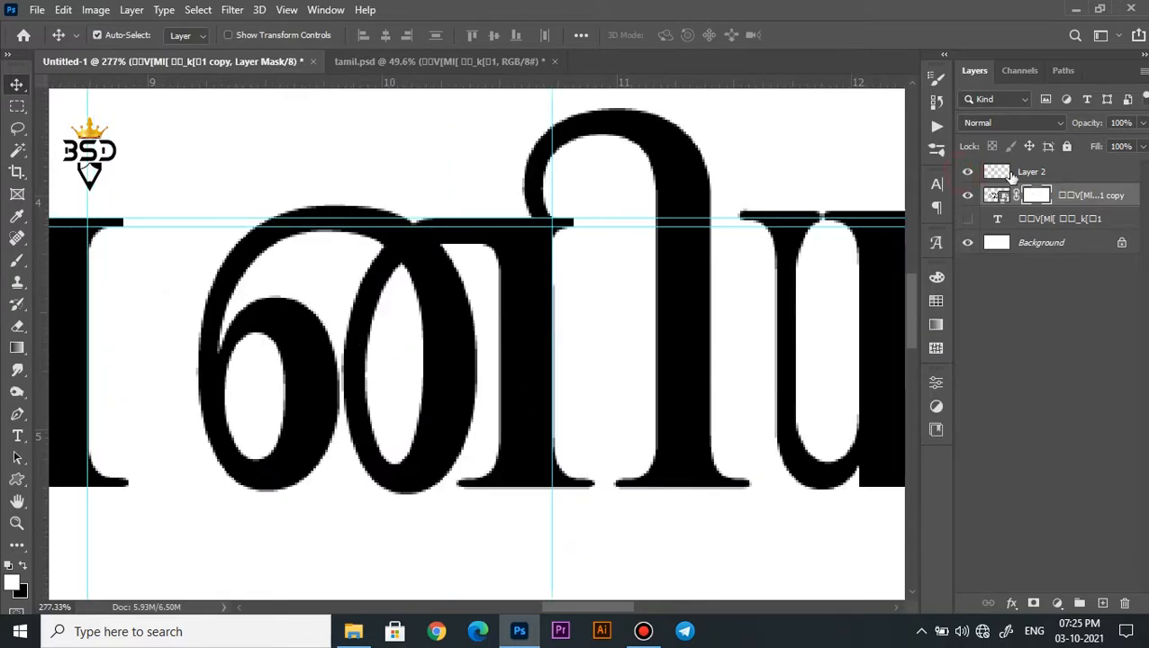
click(1010, 177)
key(ctrl+j)
drag(126, 225, 581, 227)
- Mask out the flared tip of the last ன் in the upper line with a rectangular selection on the text copy's mask
scroll(578, 276, down, 8)
key(space)
drag(820, 288, 638, 277)
scroll(638, 278, up, 2)
key(ctrl+h)
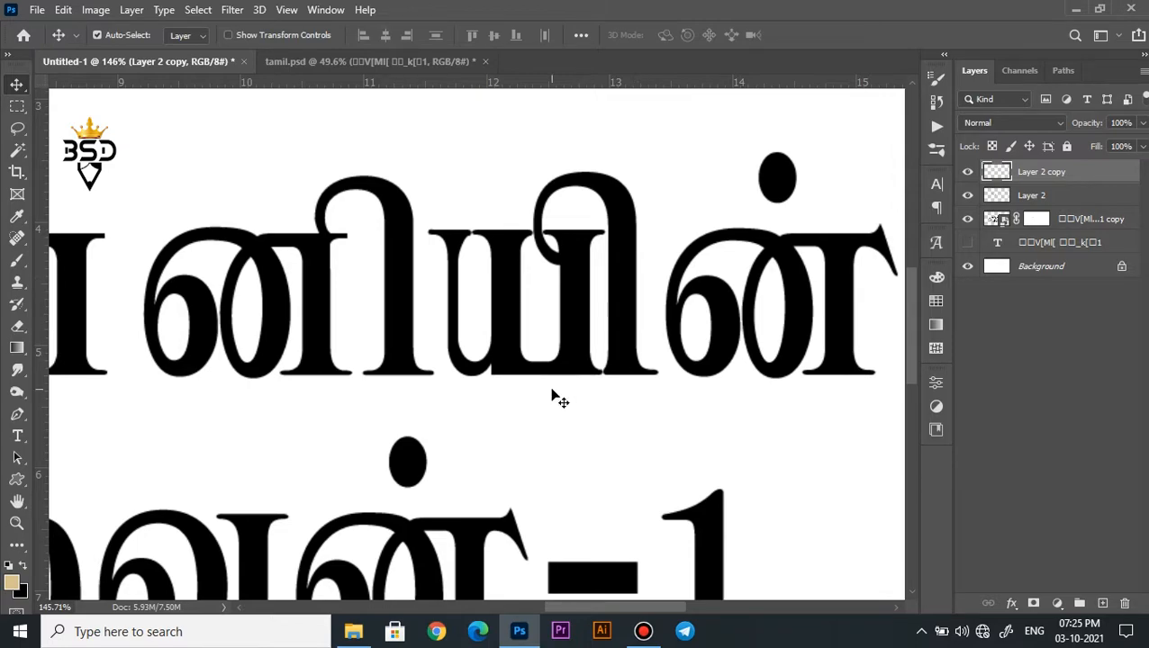
scroll(869, 236, up, 1)
key(space)
drag(868, 236, 574, 257)
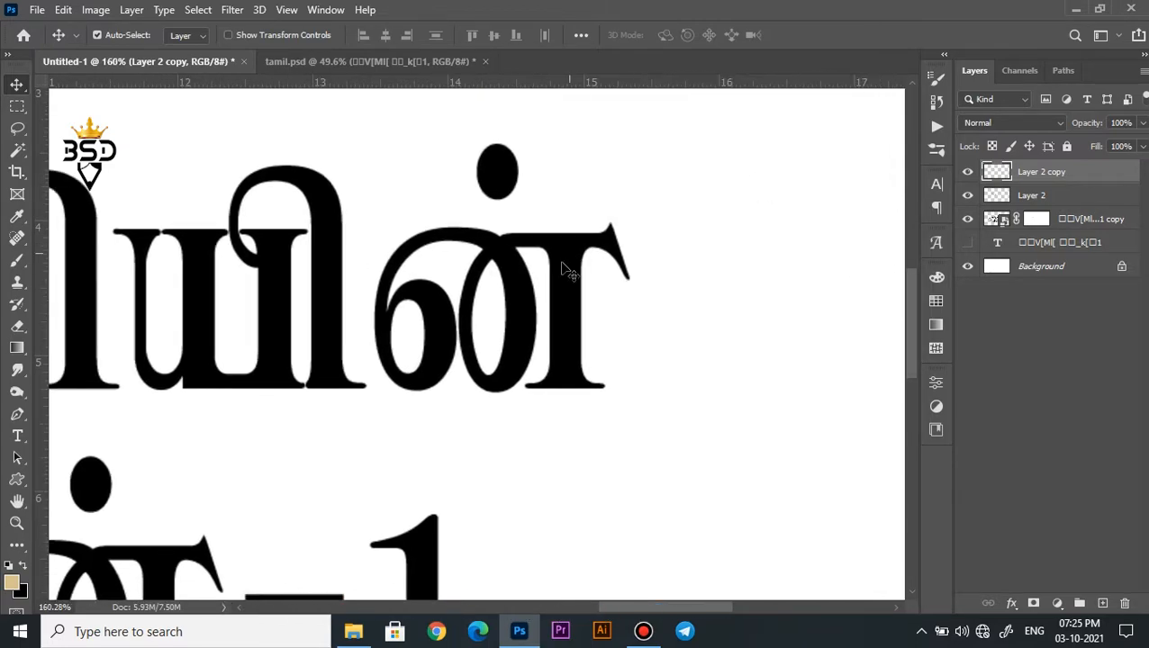
click(990, 220)
key(m)
drag(666, 309, 595, 210)
key(Delete)
click(1036, 219)
key(ctrl+d)
- Show the guides and place a vertical one along the right stem edge of the upper line's last ன்
key(v)
key(ctrl+h)
scroll(611, 239, up, 6)
drag(40, 332, 554, 335)
- Trim the underside of the last ன்'s cut bar end to a curve with a Pen path selection on the mask
key(p)
scroll(568, 287, up, 1)
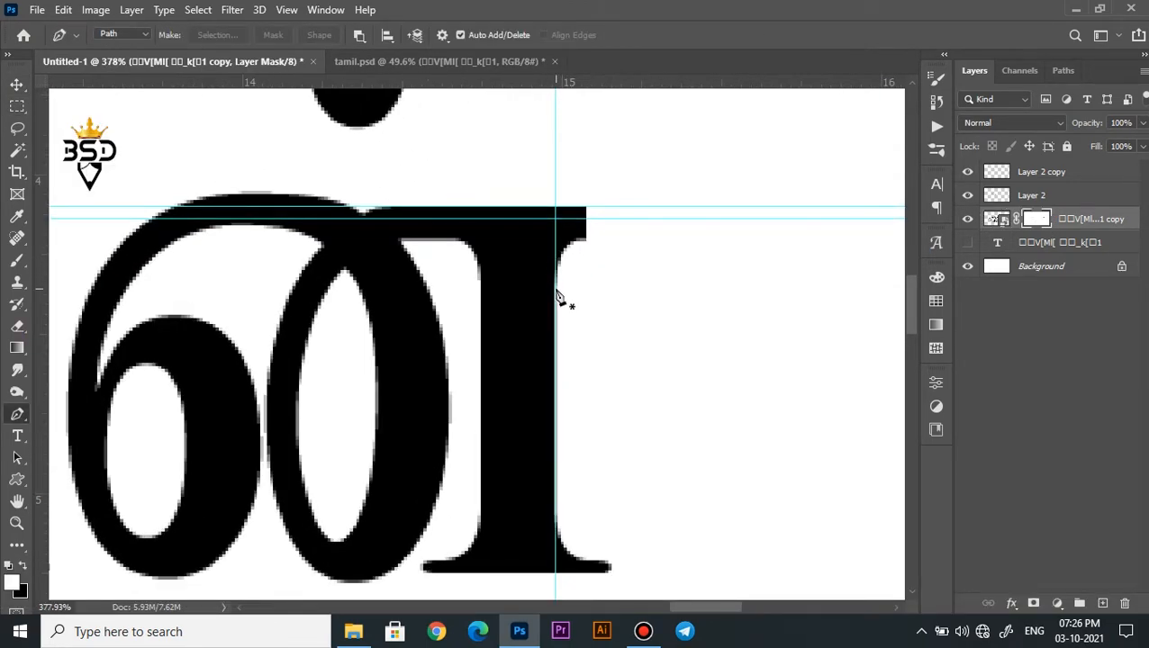
scroll(555, 290, up, 3)
scroll(555, 290, down, 2)
click(556, 289)
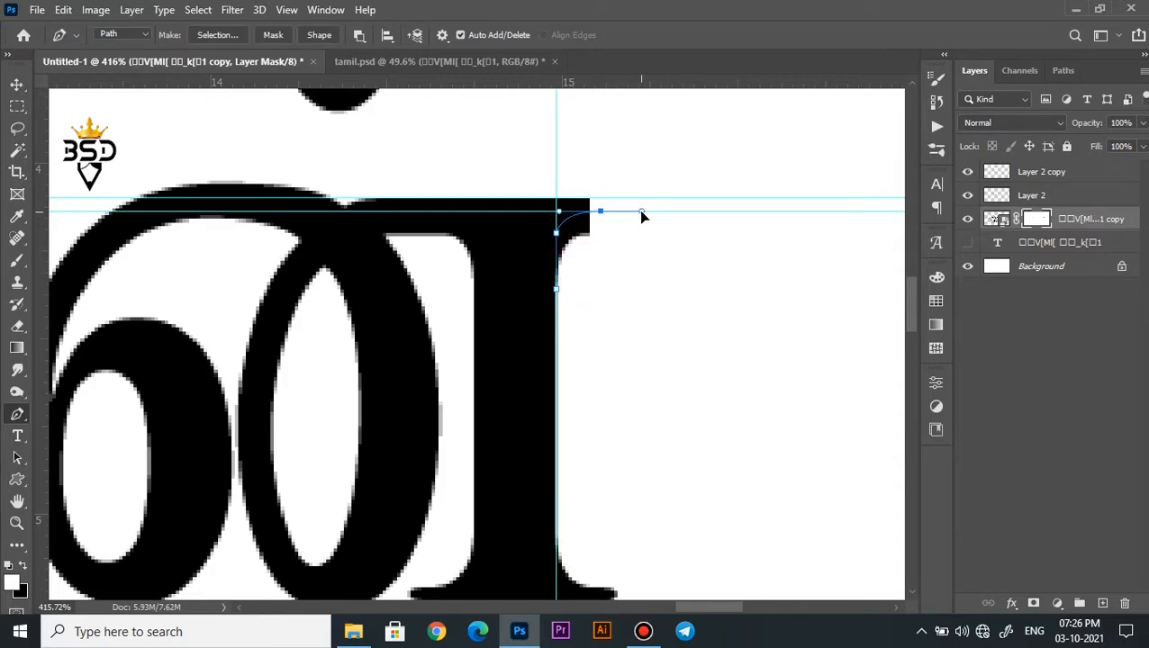
click(630, 310)
key(ctrl+shift+i)
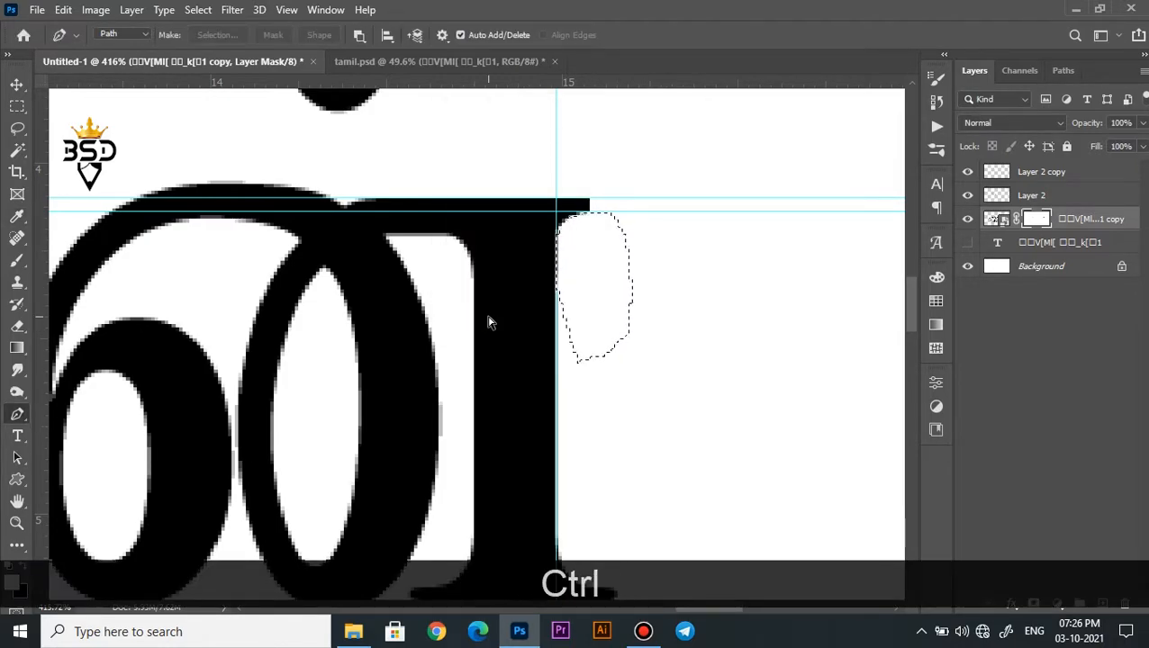
scroll(518, 321, down, 2)
- Duplicate the Layer 2 copy patch and move the duplicate beside the upper line's last ன்
key(v)
click(1038, 173)
key(ctrl+j)
key(ctrl+t)
scroll(299, 297, down, 13)
drag(55, 291, 572, 298)
scroll(409, 298, up, 5)
scroll(547, 300, down, 8)
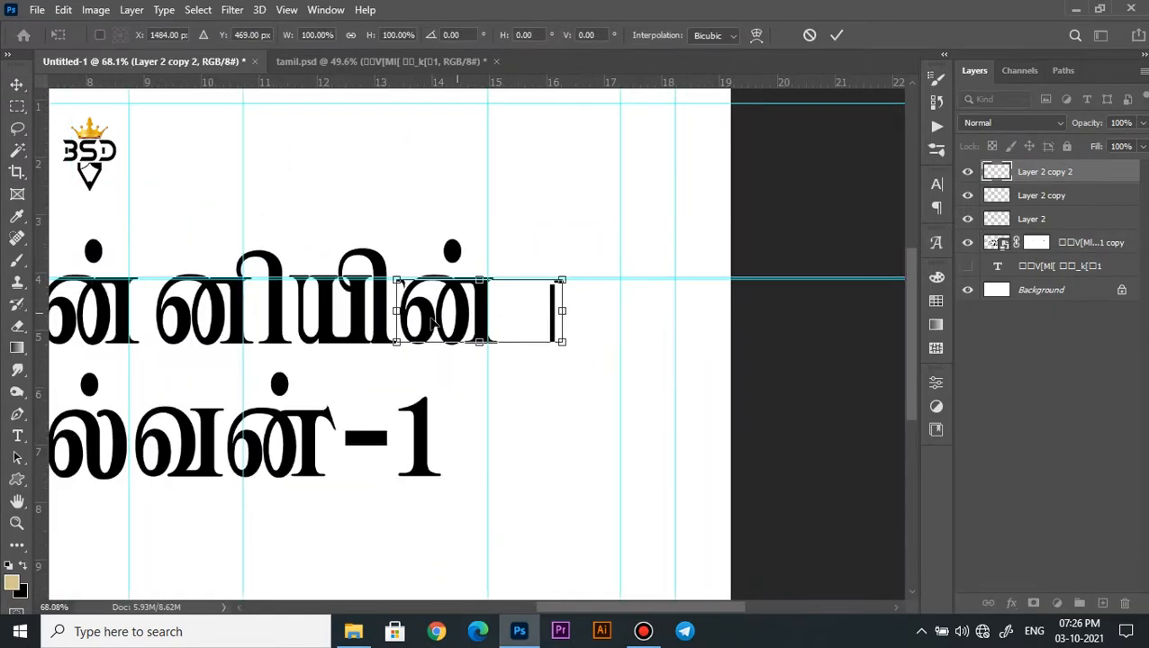
scroll(415, 323, up, 4)
key(Return)
- Remove the surplus left piece from the duplicated patch with a Lasso selection
scroll(414, 322, down, 4)
click(17, 128)
mouse_move(475, 272)
mouse_down()
mouse_move(313, 329)
mouse_move(446, 338)
mouse_up()
key(Delete)
click(446, 304)
- Move the remaining patch onto the last ன்'s right stem edge and nudge it right to align with the guide
scroll(445, 304, up, 12)
key(v)
mouse_move(781, 276)
mouse_down()
mouse_move(553, 272)
mouse_move(551, 263)
mouse_up()
key(Right)
key(Right)
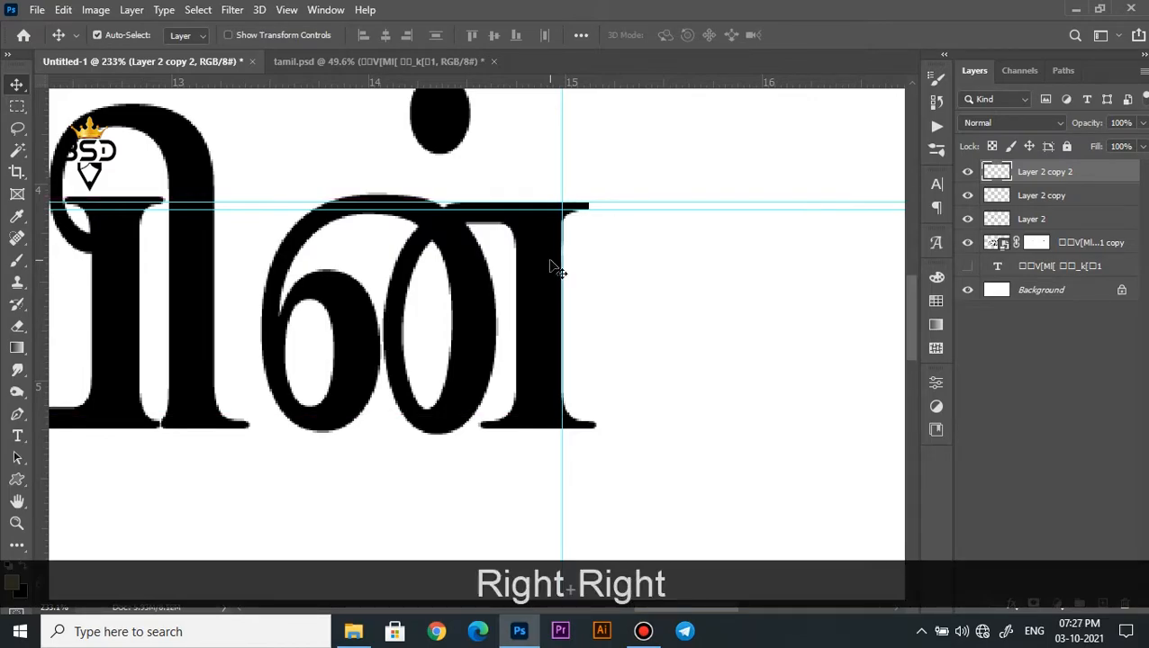
- Mask out the flared tip of செல்வன்'s final ன் with a rectangular selection on the text copy's mask
scroll(573, 249, up, 2)
scroll(581, 239, down, 10)
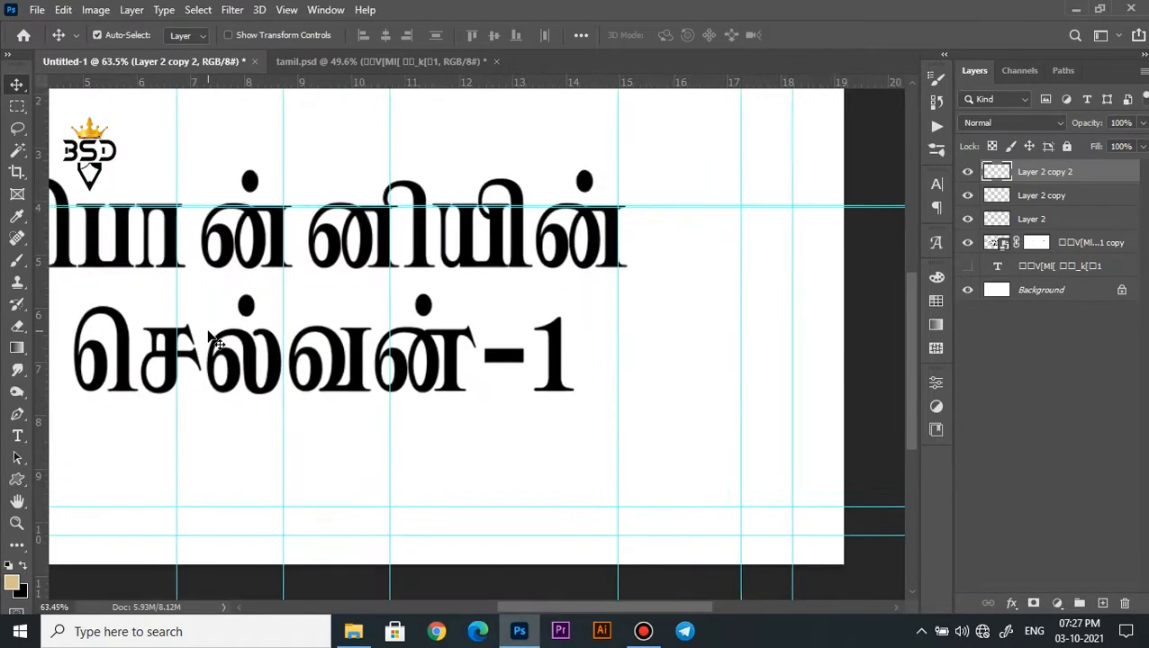
scroll(567, 230, up, 7)
drag(641, 272, 541, 212)
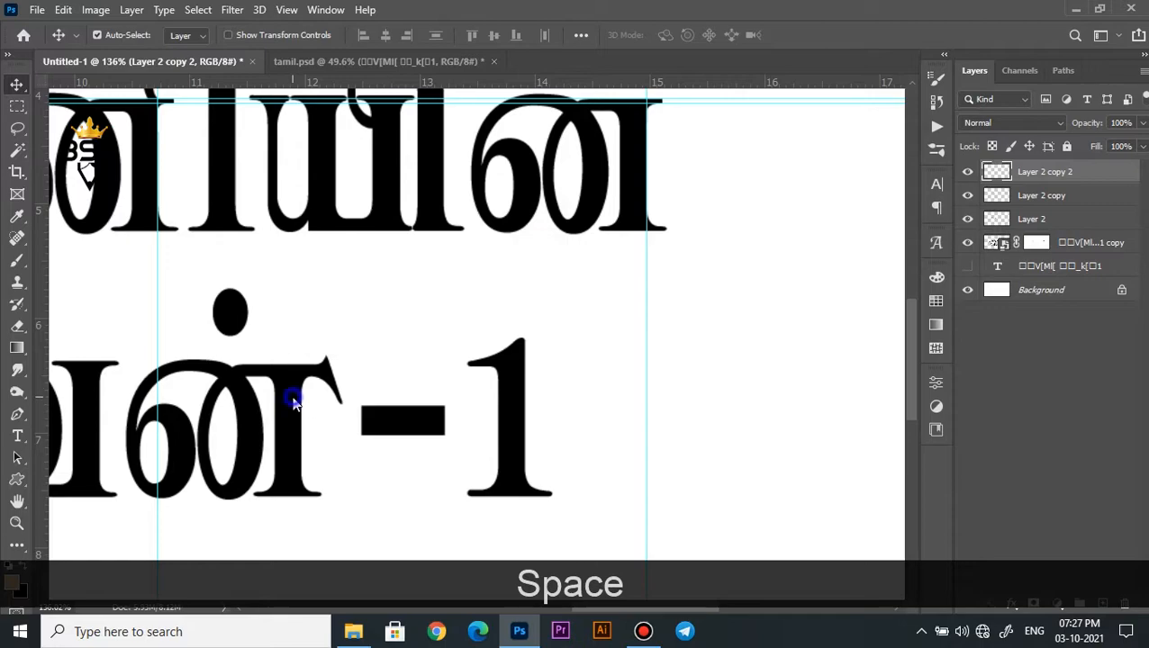
click(295, 402)
key(m)
key(Delete)
click(553, 246)
click(1041, 244)
key(Delete)
click(459, 379)
- Reposition the vertical guide onto the right stem edge of செல்வன்'s final ன்
key(v)
scroll(279, 398, up, 1)
drag(279, 398, 350, 382)
scroll(350, 382, up, 1)
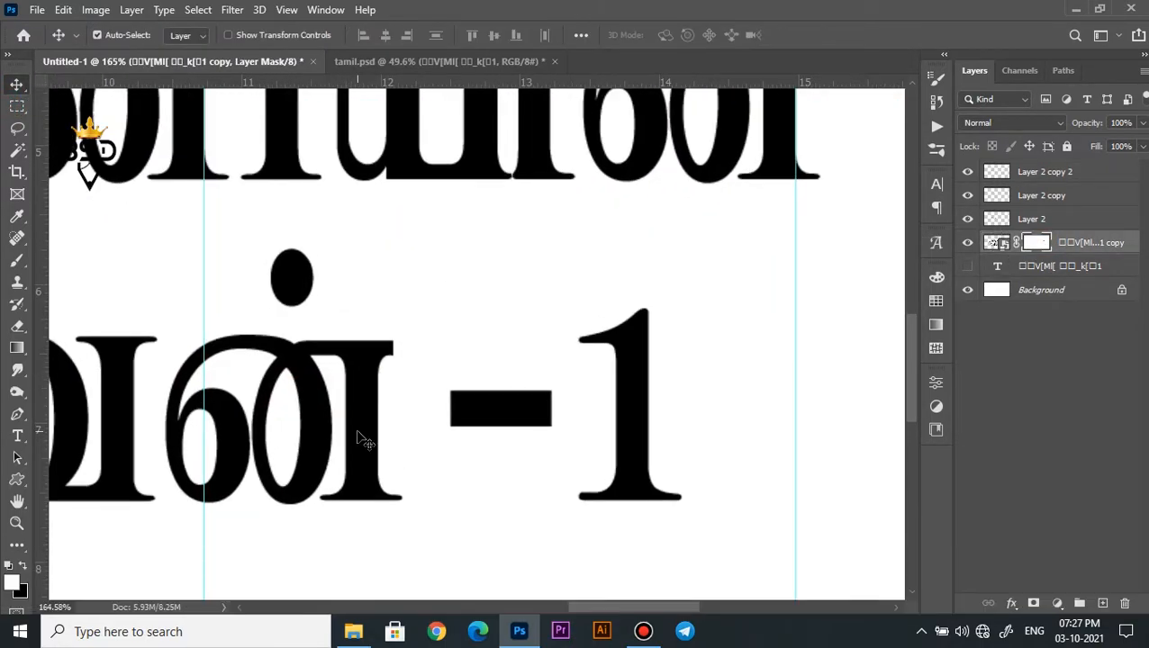
scroll(421, 373, up, 1)
drag(180, 323, 372, 340)
- Duplicate the Layer 2 copy 2 patch and align the duplicate with the right stem edge of செல்வன்'s final ன்
click(1042, 221)
scroll(837, 135, down, 5)
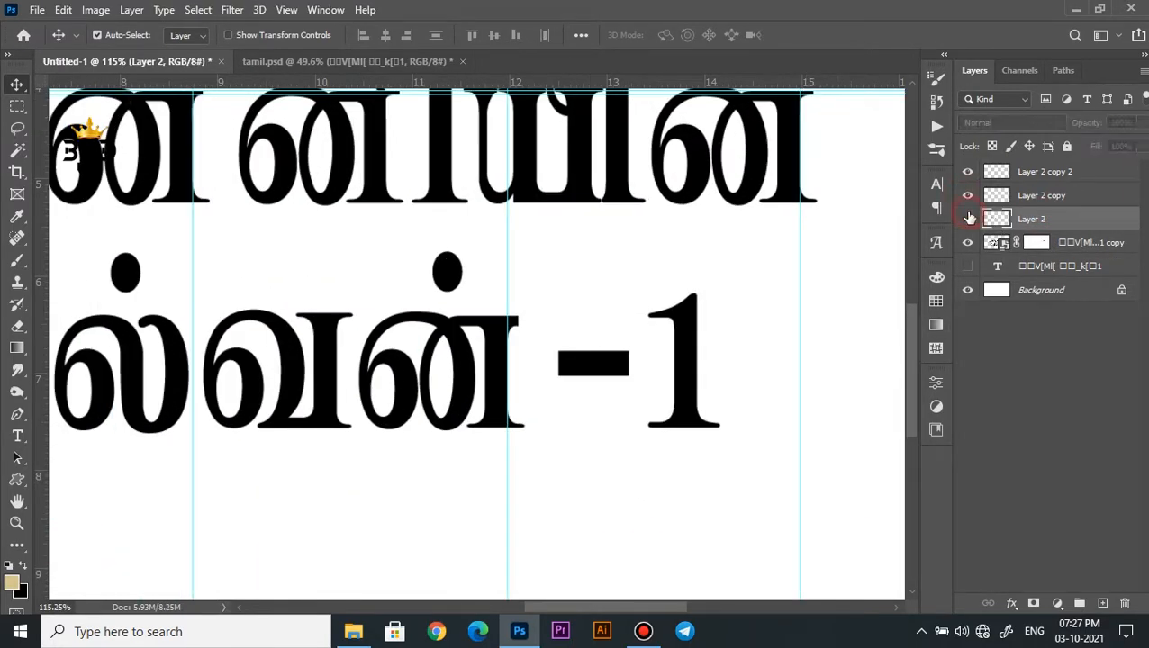
click(1019, 174)
key(ctrl+j)
key(ctrl+t)
drag(800, 160, 526, 361)
scroll(517, 351, up, 11)
drag(533, 368, 475, 337)
key(Return)
key(Up)
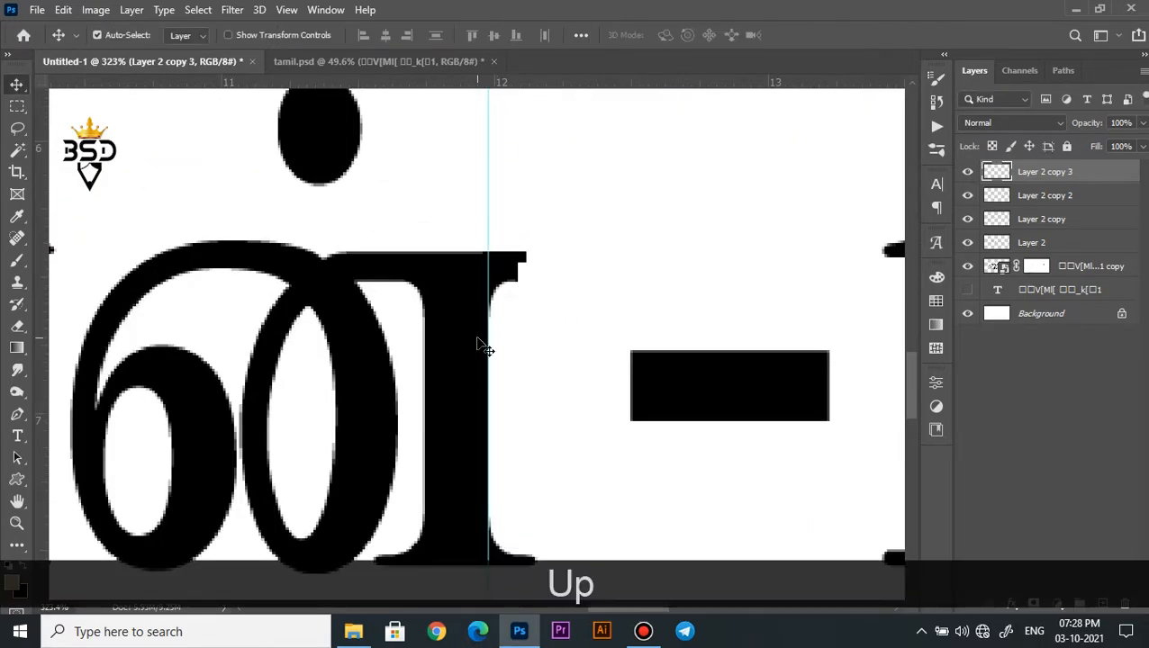
key(Down)
scroll(478, 340, down, 5)
scroll(479, 341, up, 5)
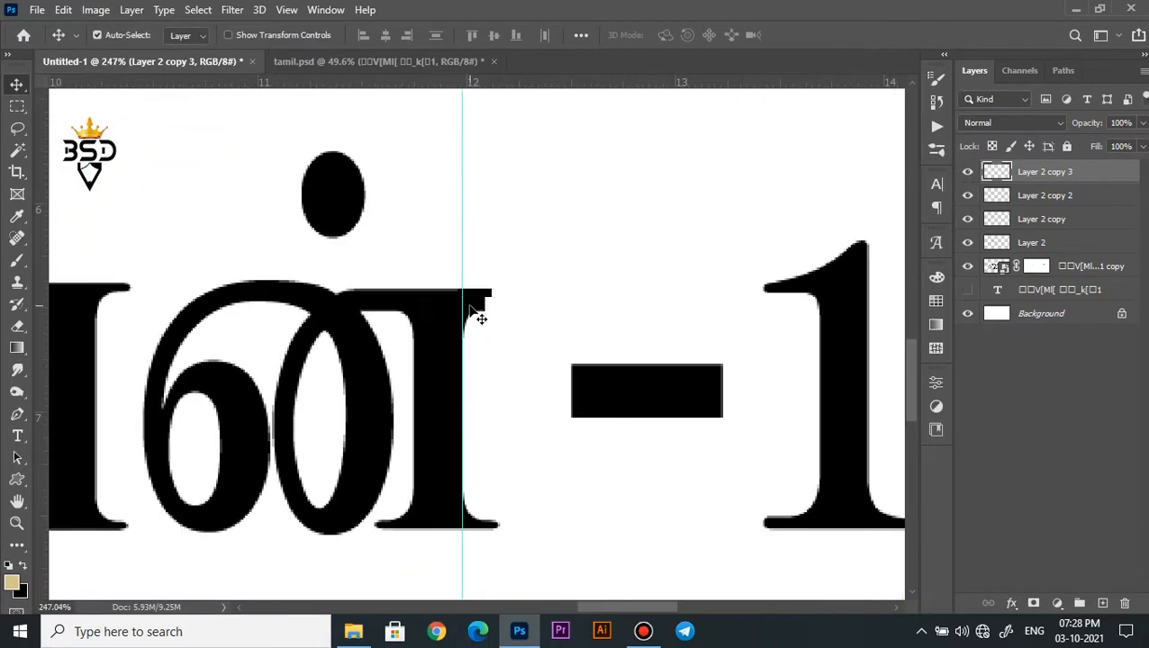
- Cut a curved underside beneath the final ன்'s top serif with a Pen path selection on the text copy's mask
click(498, 317)
key(p)
scroll(461, 379, up, 1)
click(459, 378)
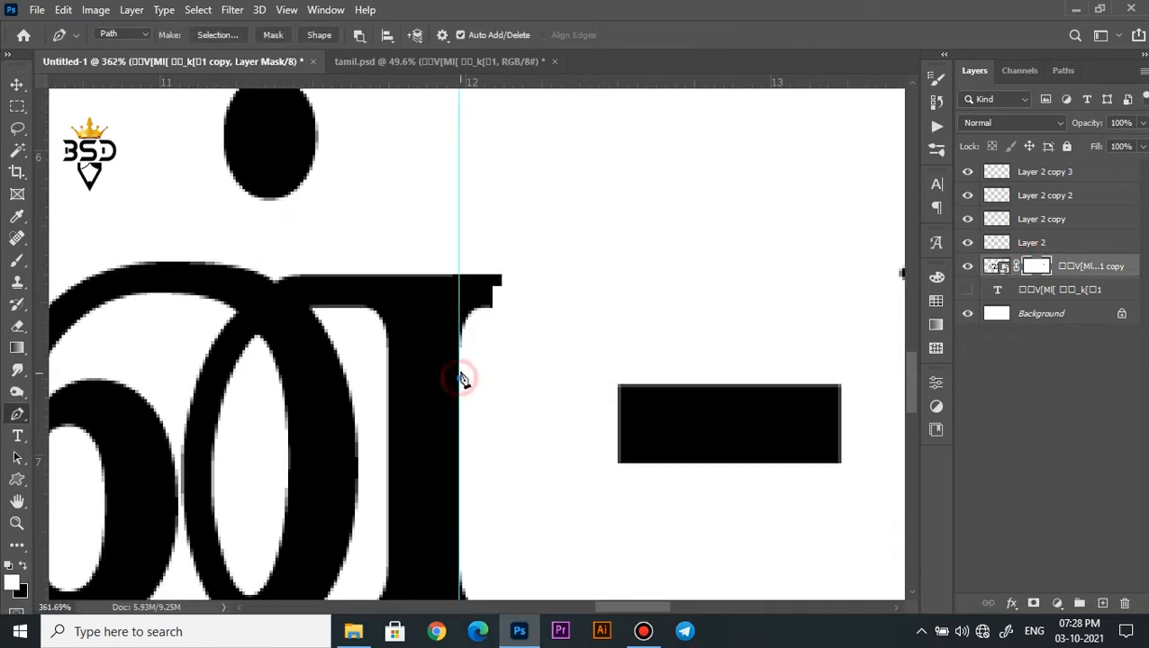
scroll(502, 295, up, 1)
click(502, 293)
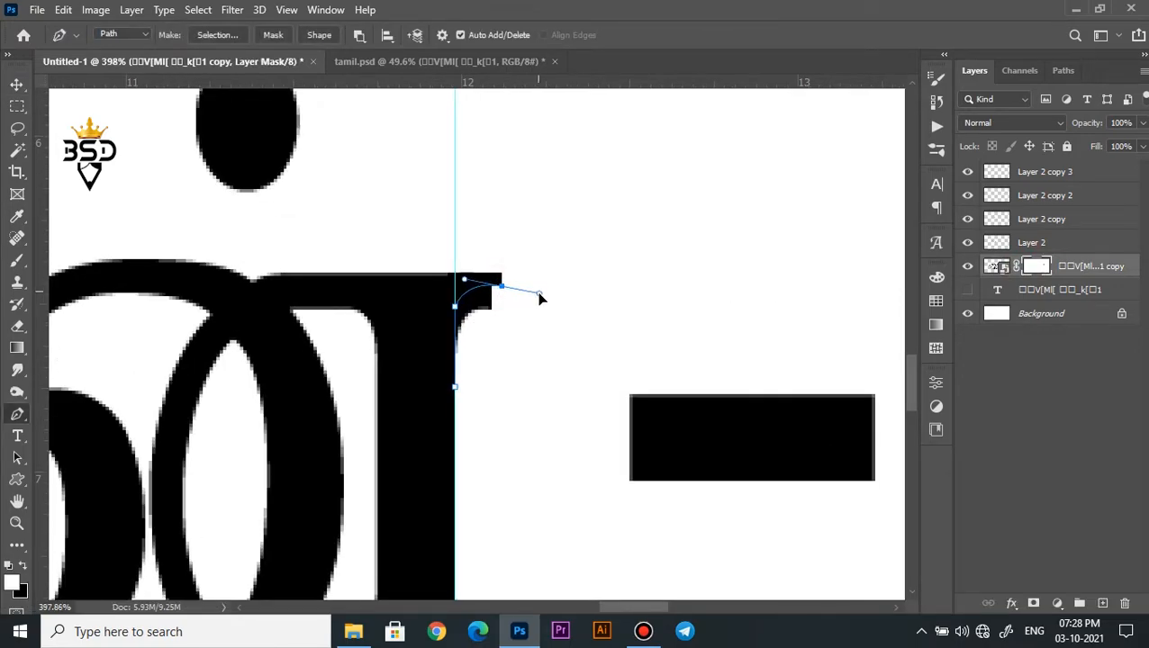
click(524, 387)
click(455, 387)
right_click(487, 240)
click(564, 308)
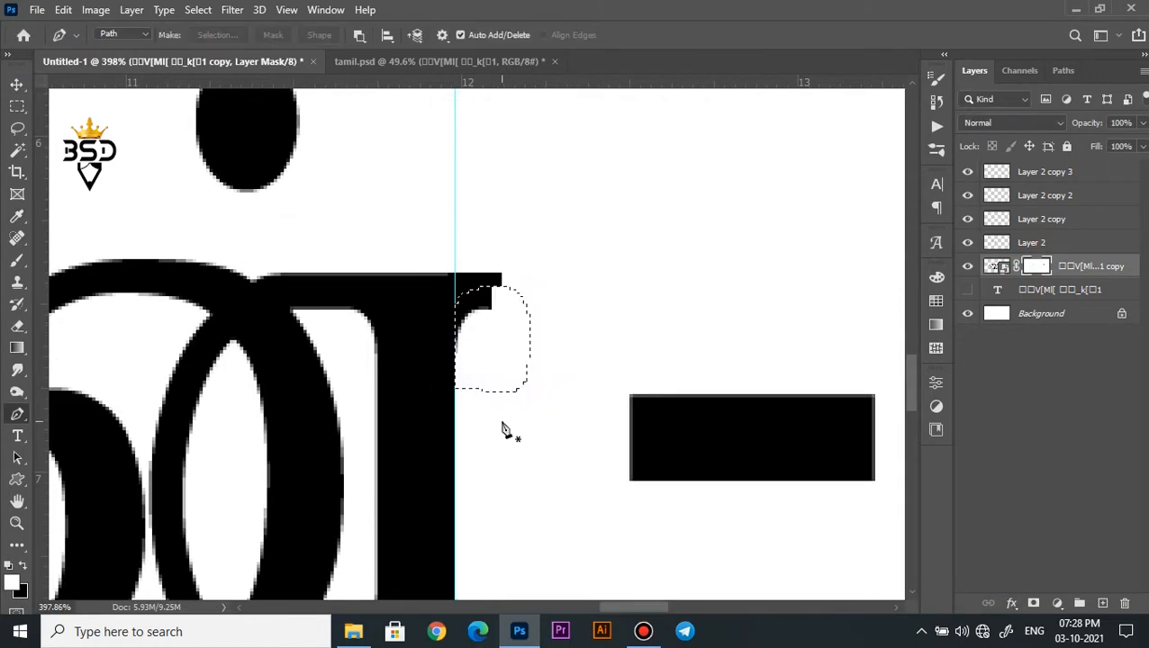
key(Delete)
key(ctrl+d)
- Mask out the flared tip of the ச's middle bar in செ with a rectangular selection on the text copy's mask
scroll(423, 364, down, 10)
scroll(126, 401, up, 3)
key(space)
drag(126, 400, 574, 351)
scroll(205, 322, up, 3)
drag(204, 322, 533, 313)
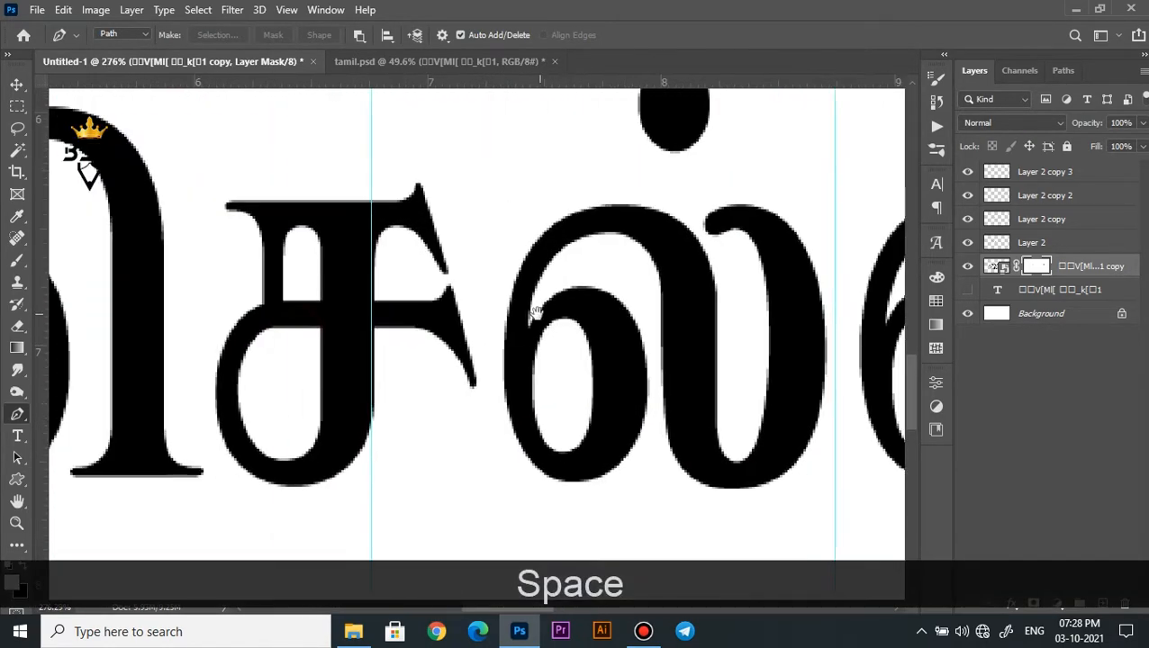
scroll(489, 329, down, 3)
key(ctrl+d)
scroll(453, 331, up, 2)
key(v)
right_click(433, 330)
click(495, 335)
click(16, 106)
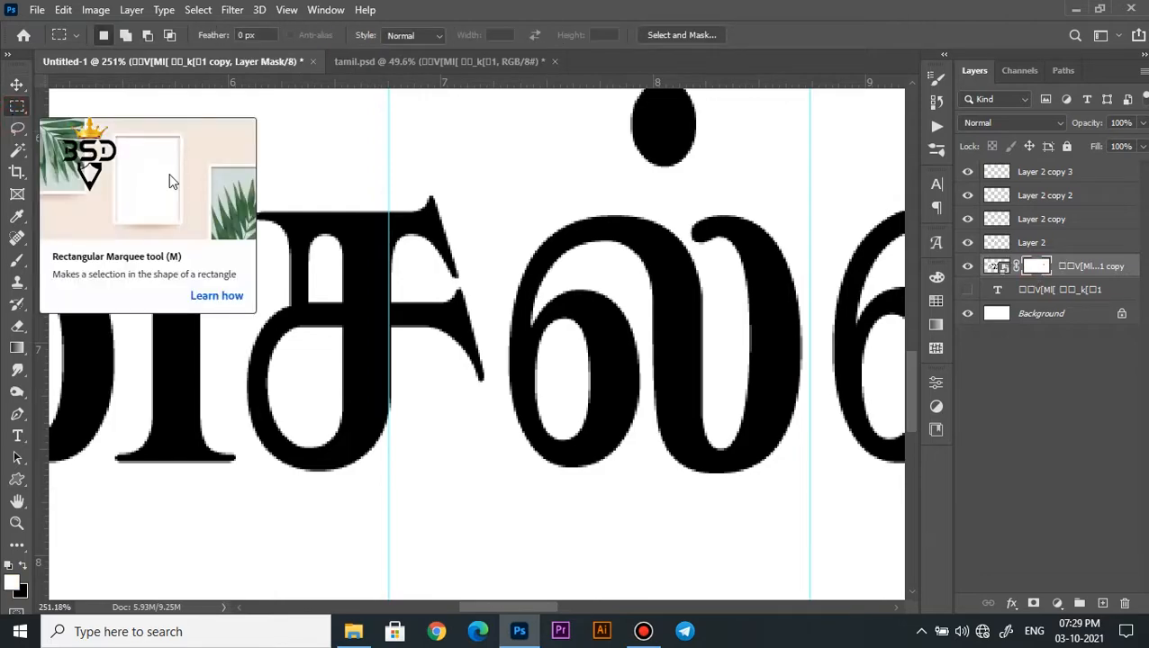
scroll(439, 309, up, 1)
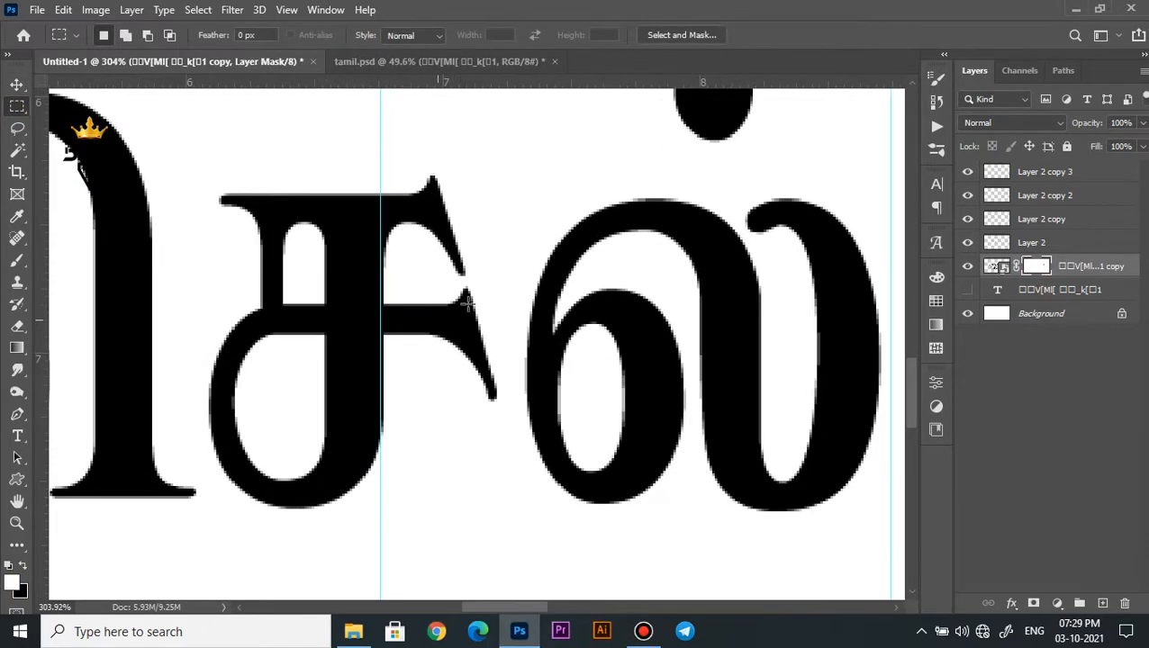
drag(499, 299, 500, 300)
scroll(488, 297, up, 3)
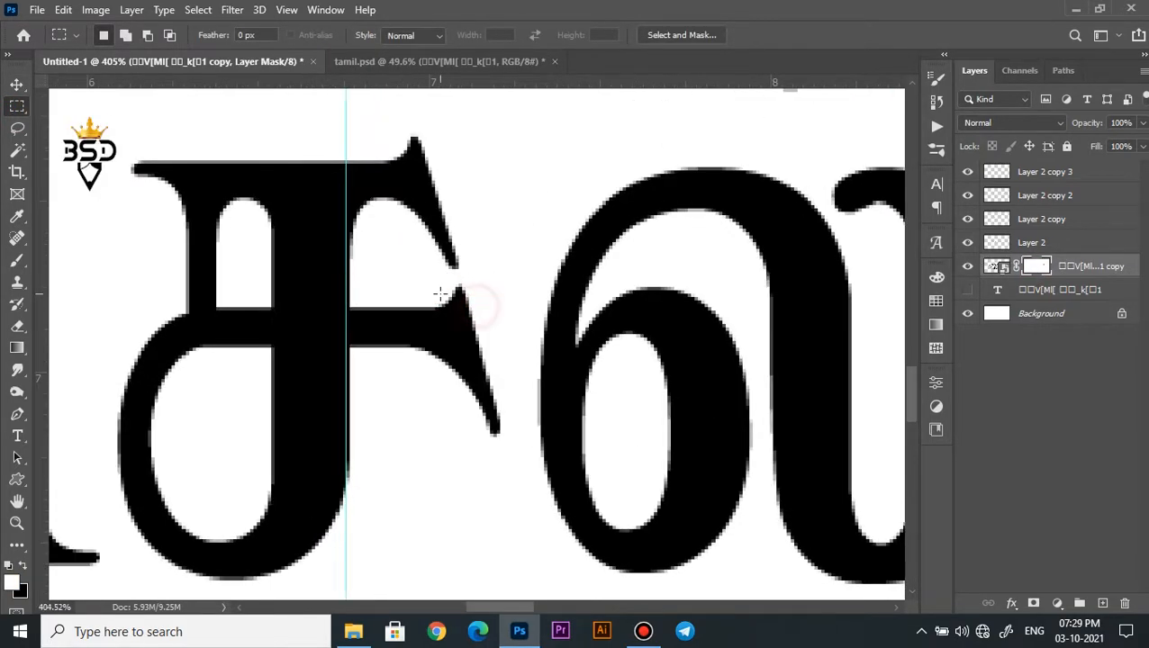
drag(510, 460, 510, 460)
key(Delete)
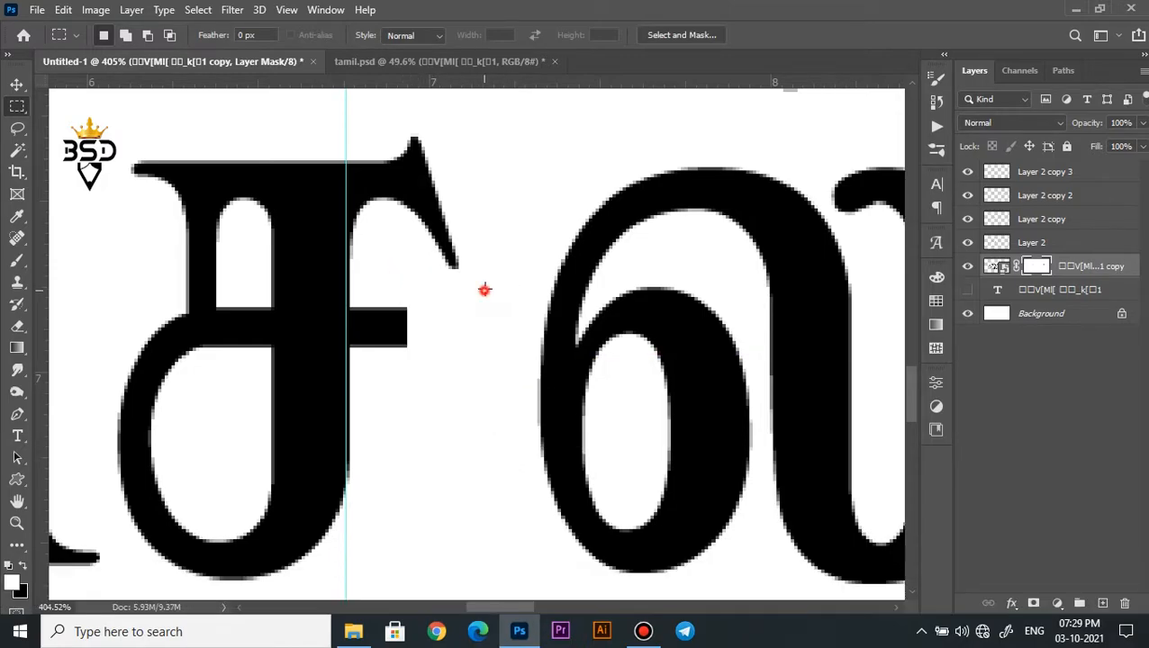
- Mask out the flared tip of the ச's upper bar with a rectangular selection and deselect
drag(388, 107, 388, 107)
key(Delete)
click(379, 257)
scroll(379, 256, down, 5)
scroll(378, 255, up, 1)
- Duplicate the Layer 2 copy 3 patch and place the duplicate on the right edge of the ச's stem
key(v)
scroll(394, 230, down, 9)
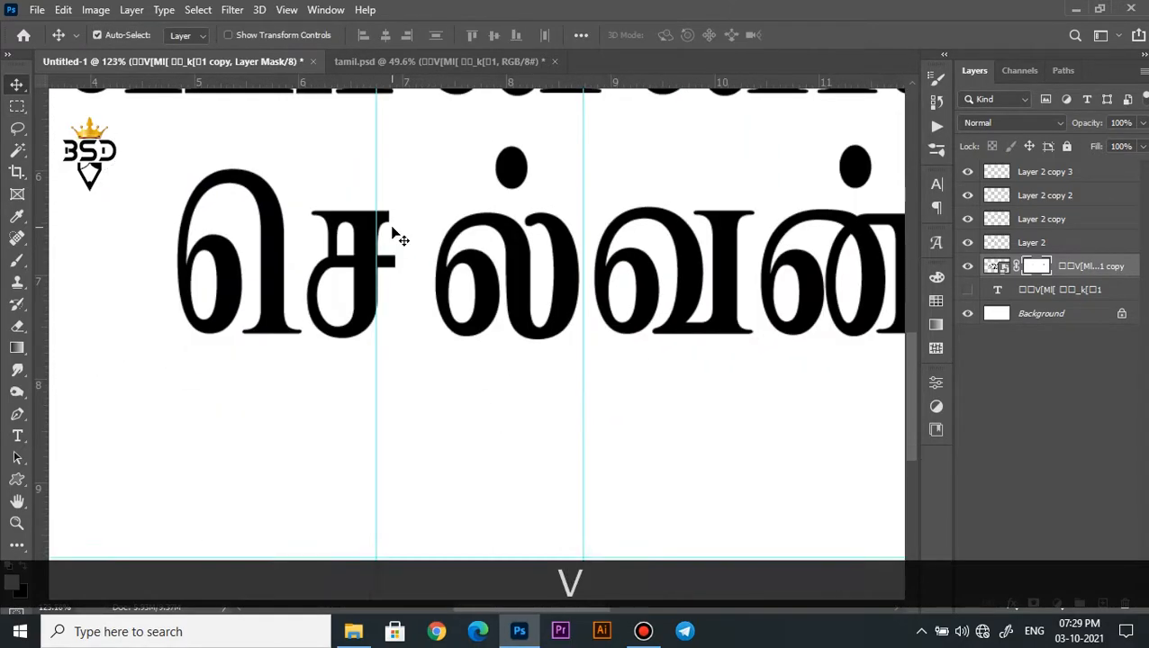
click(975, 177)
key(ctrl+j)
key(ctrl+t)
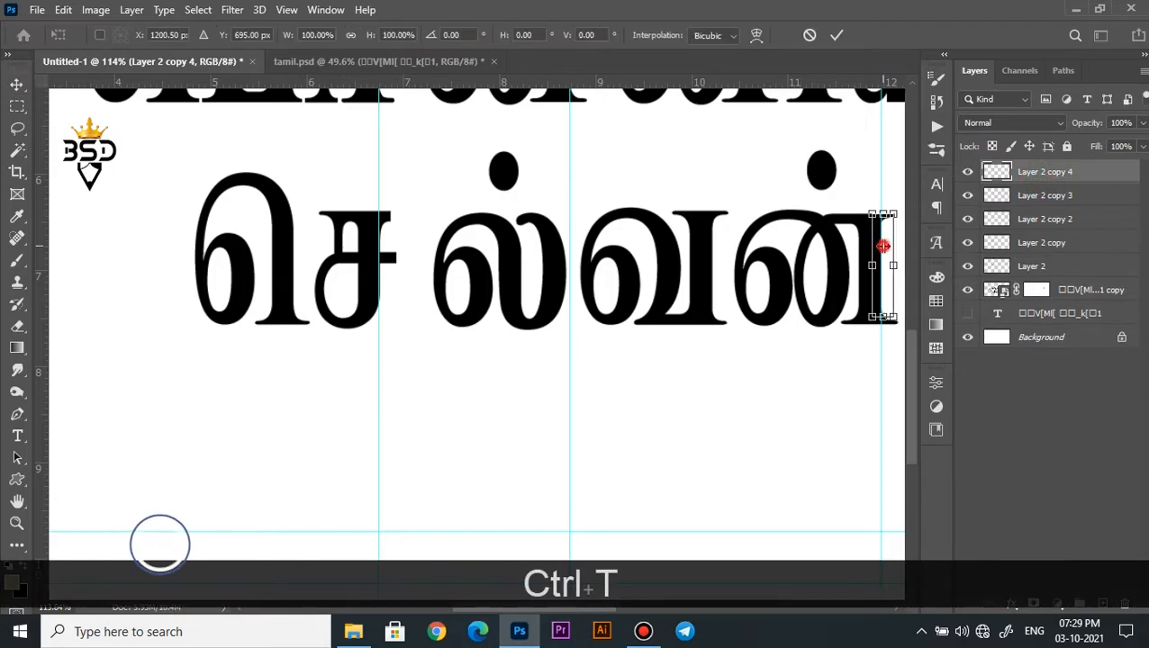
scroll(435, 255, up, 2)
drag(887, 249, 308, 239)
scroll(435, 253, up, 5)
key(Down)
key(Down)
key(Return)
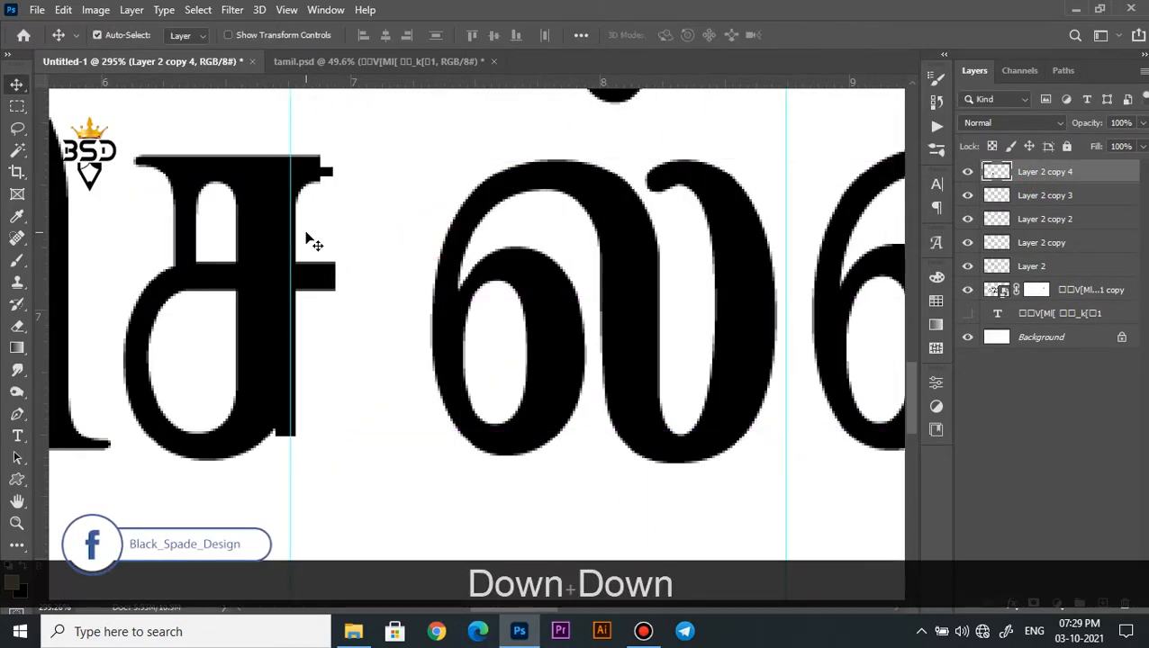
- Hide the guides and nudge the Layer 2 copy 4 patch vertically to line up with the ச's top bar
key(Down)
scroll(304, 223, down, 5)
key(Up)
scroll(301, 191, up, 5)
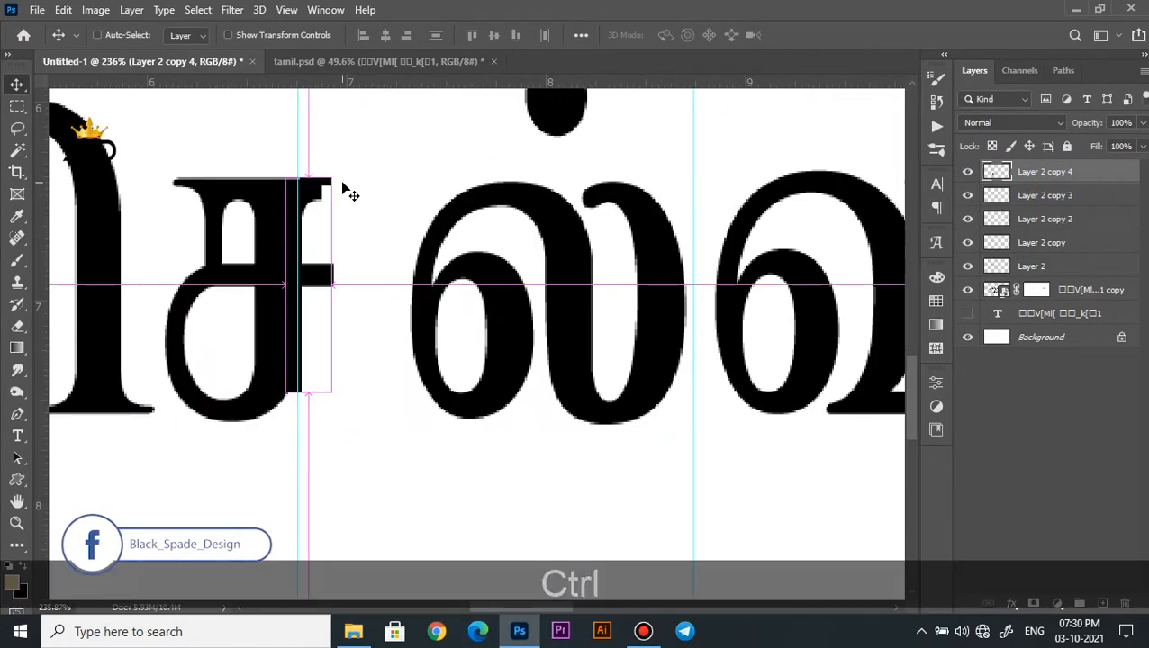
key(ctrl+;)
drag(313, 196, 378, 215)
key(Down)
scroll(382, 217, up, 1)
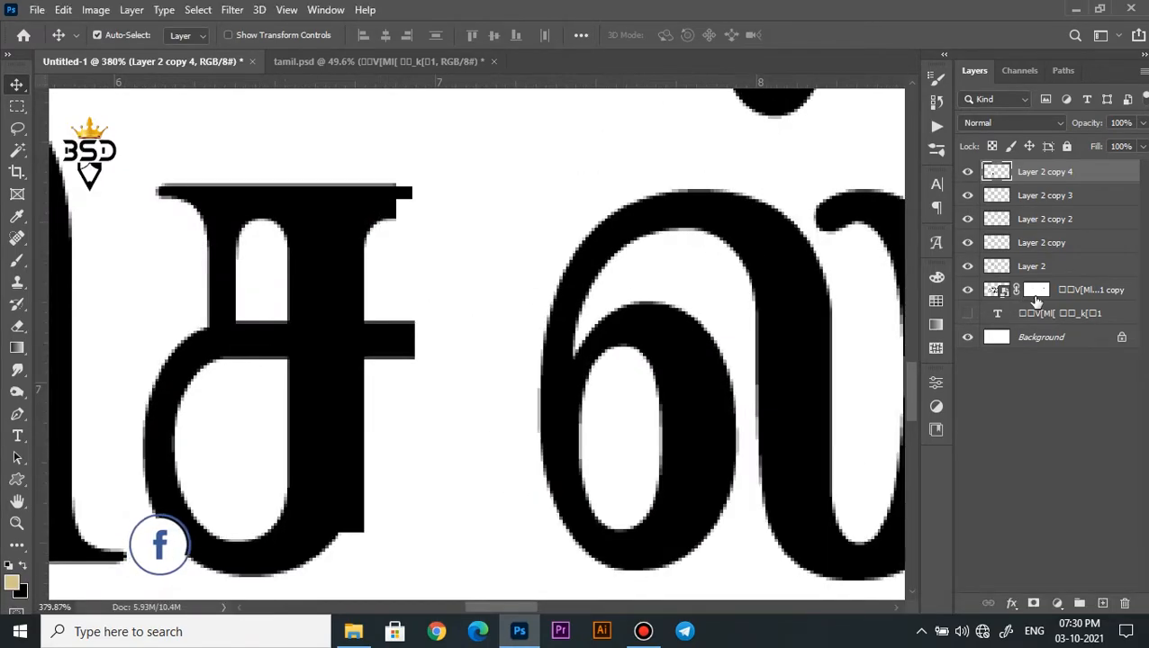
- Trim the thin strip above the ச's top bar with a rectangular selection on the text copy's mask
click(1035, 289)
click(20, 108)
drag(110, 150, 497, 183)
scroll(307, 146, up, 3)
key(Delete)
scroll(313, 183, down, 6)
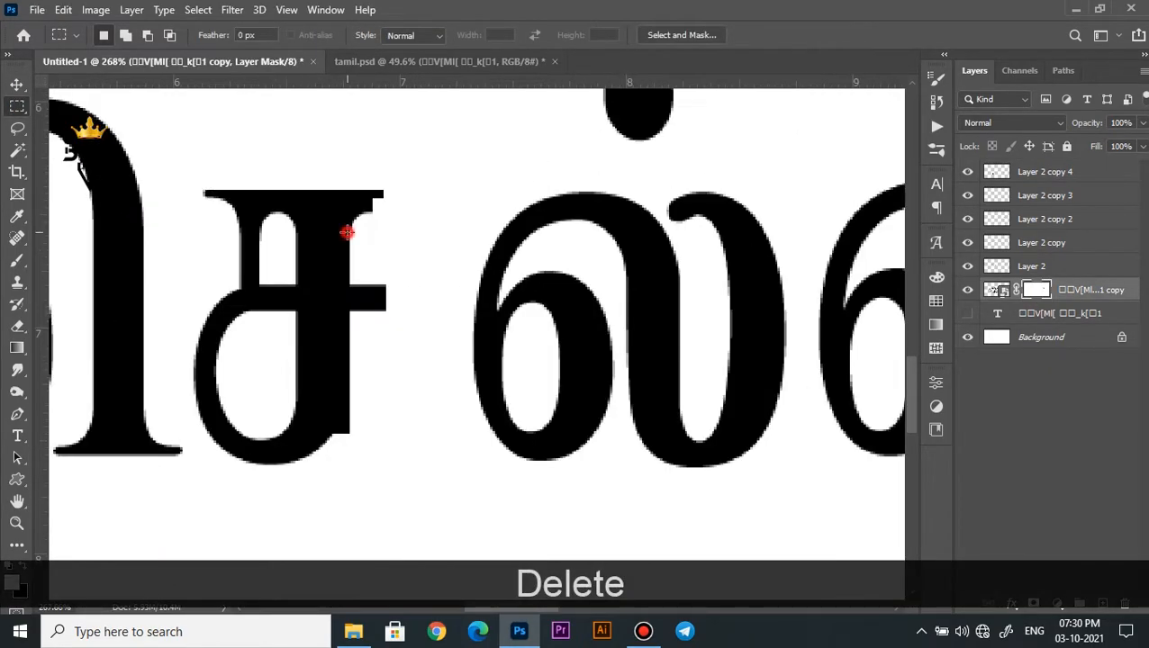
scroll(349, 234, up, 3)
key(ctrl+d)
- Try nudging the Layer 2 copy 4 patch left against the ச's stem edge
key(v)
right_click(341, 402)
click(365, 428)
click(968, 291)
click(968, 291)
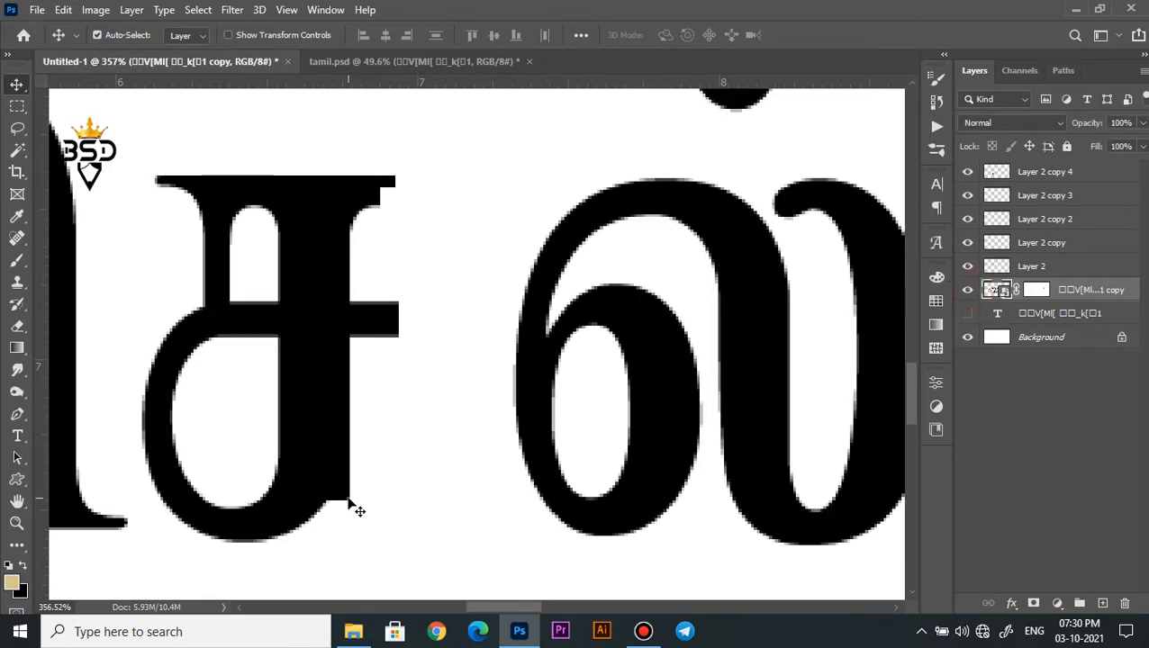
right_click(348, 499)
click(359, 507)
key(Left)
key(Left)
key(Left)
key(Left)
key(Left)
- Undo the stray mask nudge and shift the Layer 2 copy 4 patch back right along the ச's stem
click(1010, 299)
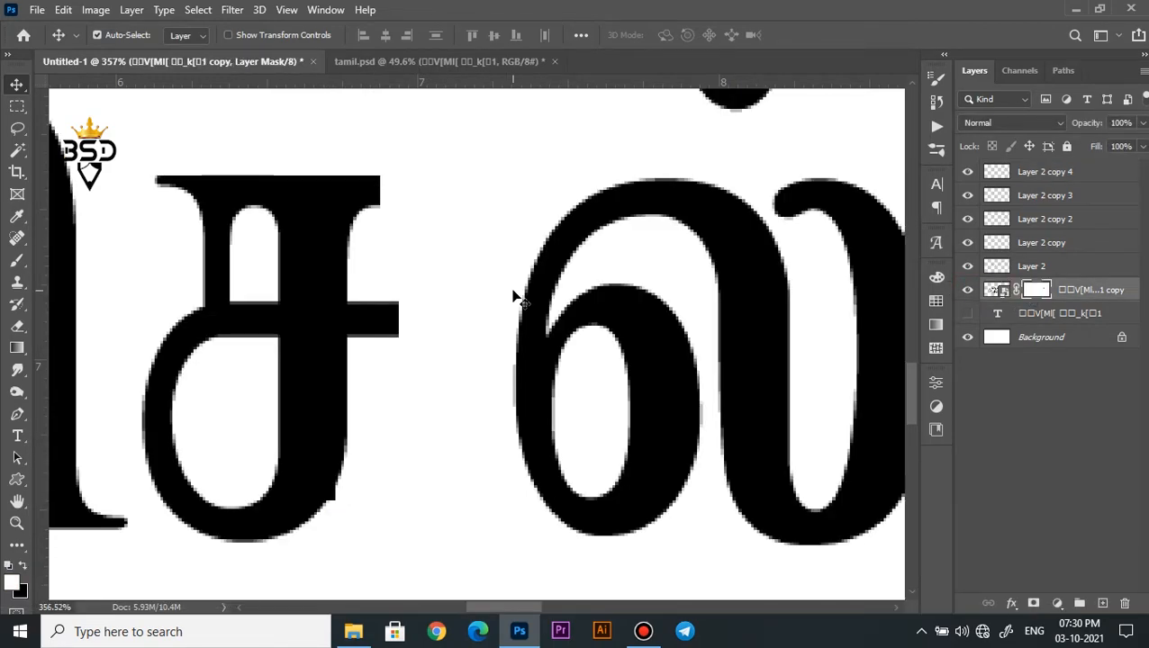
key(Right)
key(Right)
key(ctrl+z)
click(1051, 267)
right_click(333, 493)
click(352, 499)
key(Right)
key(Right)
key(Right)
key(Right)
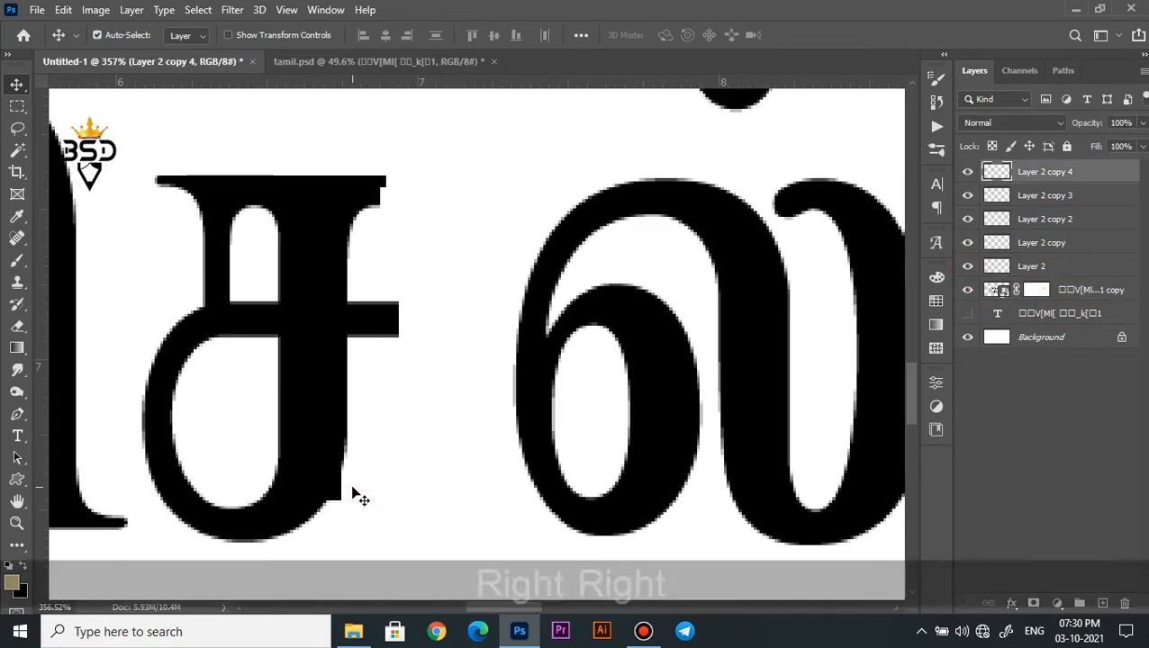
click(1034, 290)
scroll(565, 295, up, 1)
scroll(332, 311, up, 4)
key(ctrl+z)
scroll(331, 308, down, 2)
- Place a vertical guide at the ச's stem edge and carve the top bar's underside with a Pen path selection on the mask
drag(41, 322, 321, 325)
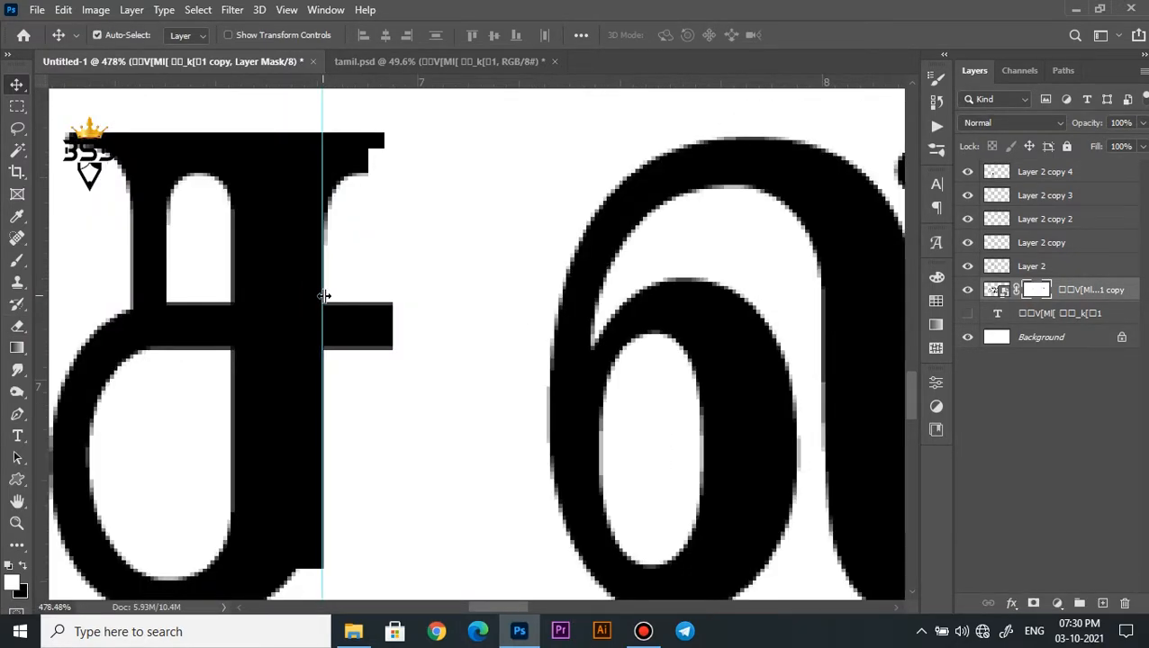
scroll(324, 295, down, 1)
key(p)
click(323, 241)
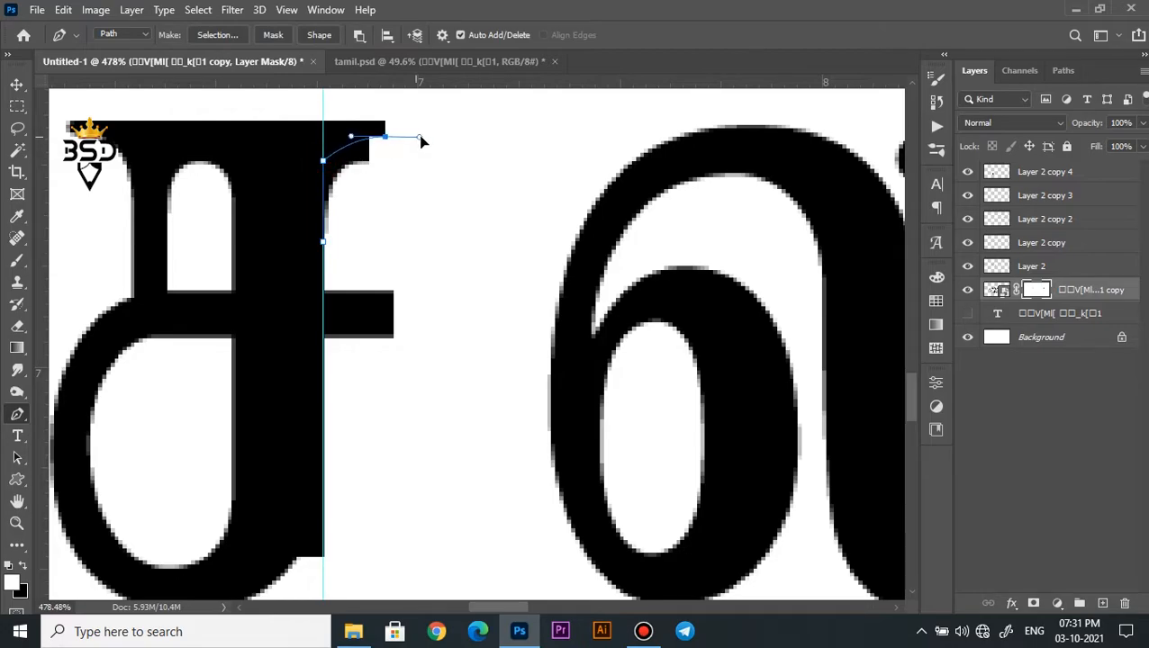
right_click(359, 264)
click(423, 307)
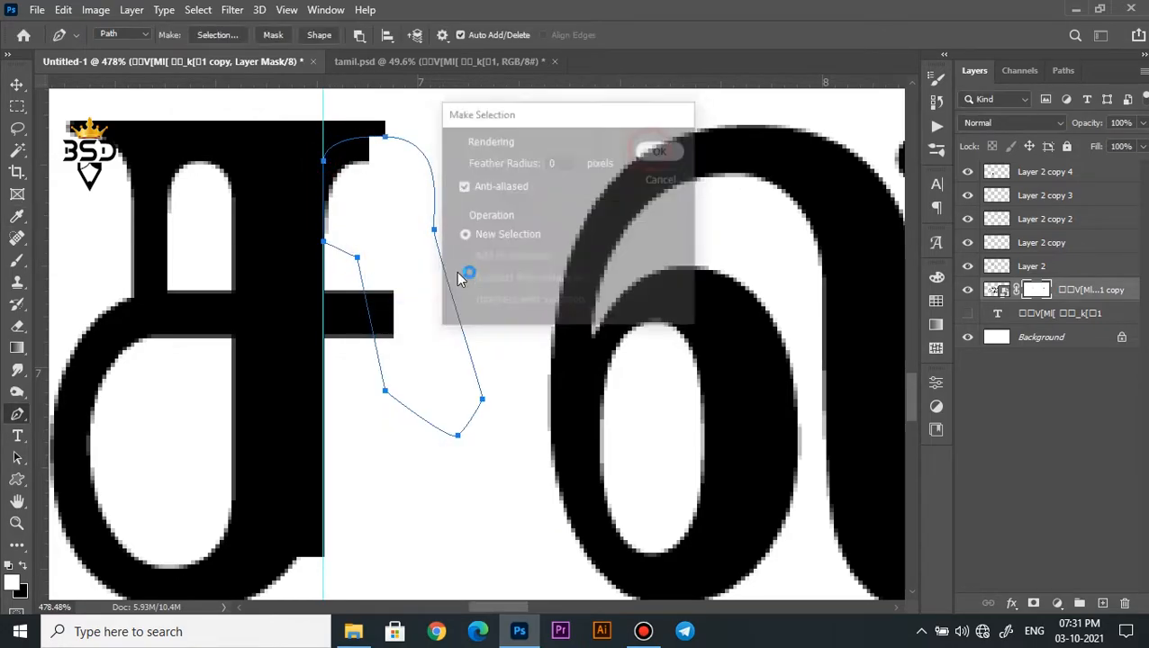
key(Return)
key(Delete)
scroll(354, 326, down, 2)
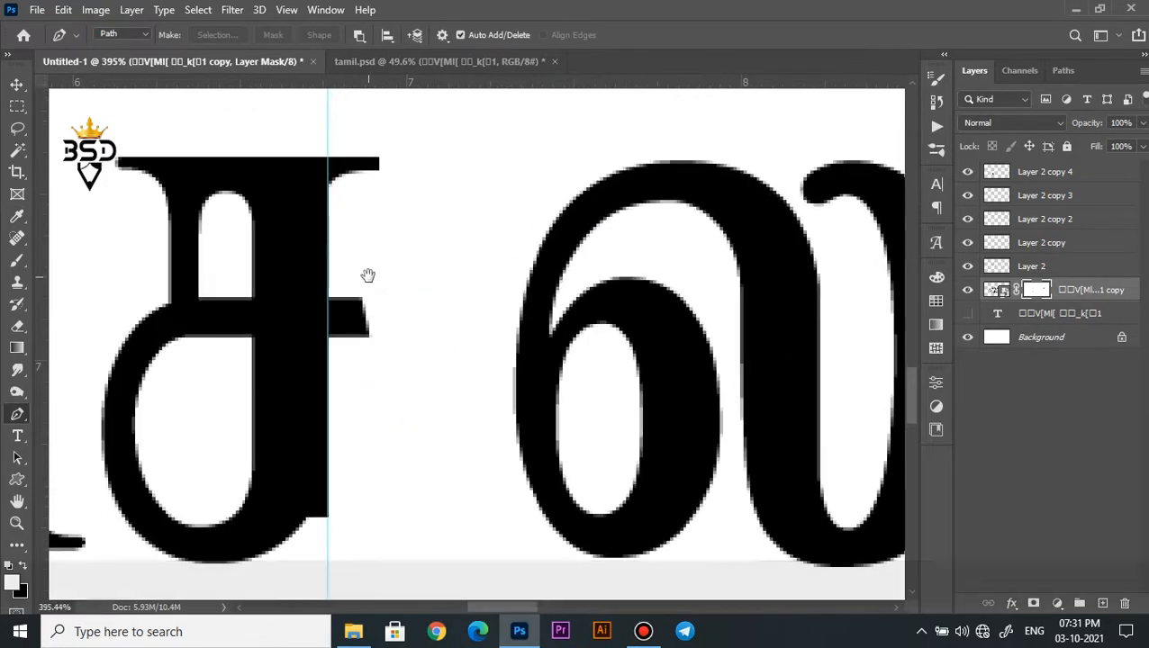
- Restore the cut-off tip of the ச's middle bar using Lasso selections on the text copy's mask
scroll(474, 330, up, 1)
key(b)
key(bracketleft)
key(l)
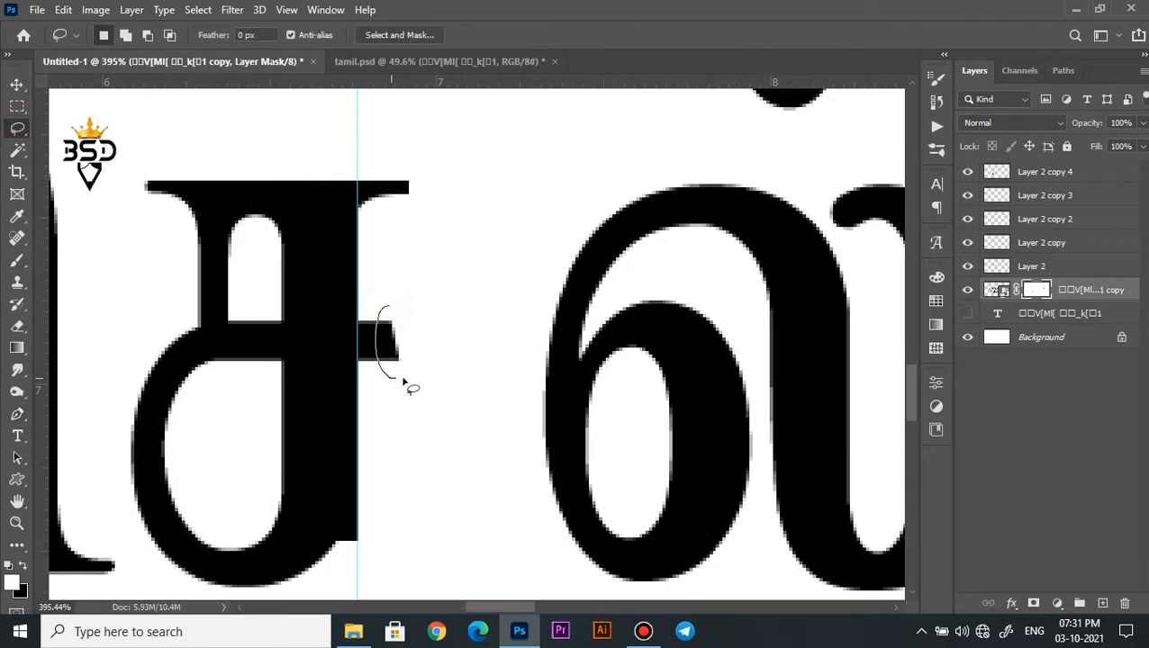
key(Delete)
scroll(411, 303, up, 1)
mouse_move(420, 292)
mouse_down()
mouse_move(462, 223)
mouse_move(432, 207)
mouse_up()
key(Delete)
- Square off the ச's restored middle bar with a rectangular selection on the mask and deselect
click(17, 110)
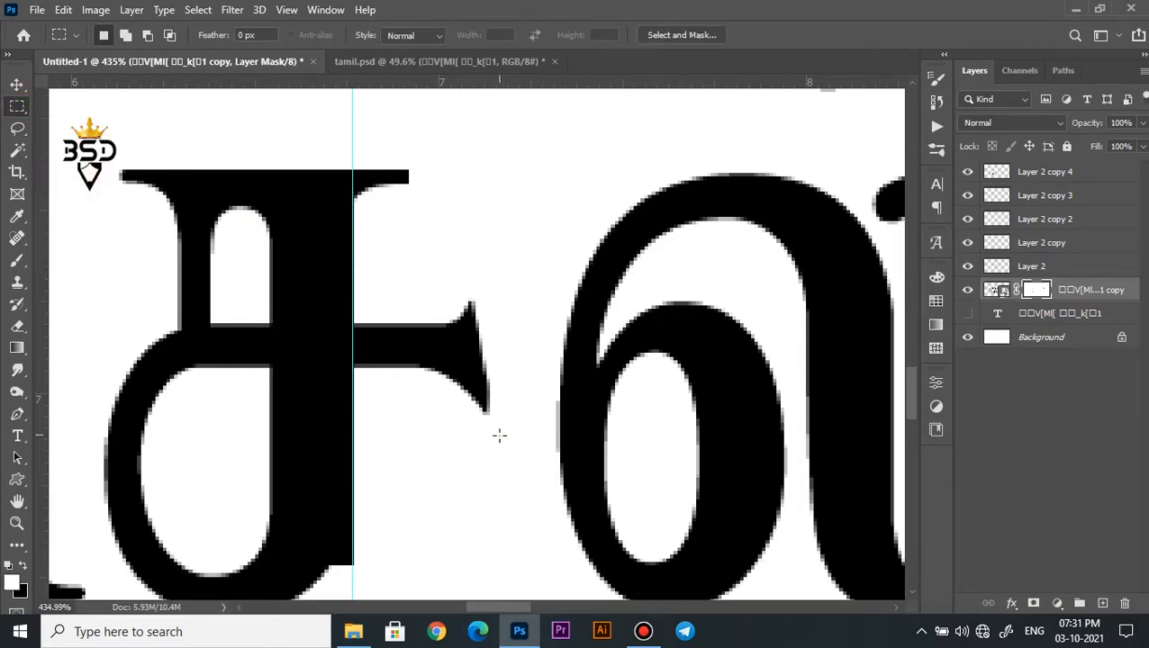
key(Delete)
key(ctrl+d)
scroll(423, 268, down, 4)
scroll(413, 326, up, 1)
- Nudge the Layer 2 copy 4 patch left and delete its surplus bottom end on the ச's stem
key(v)
right_click(409, 192)
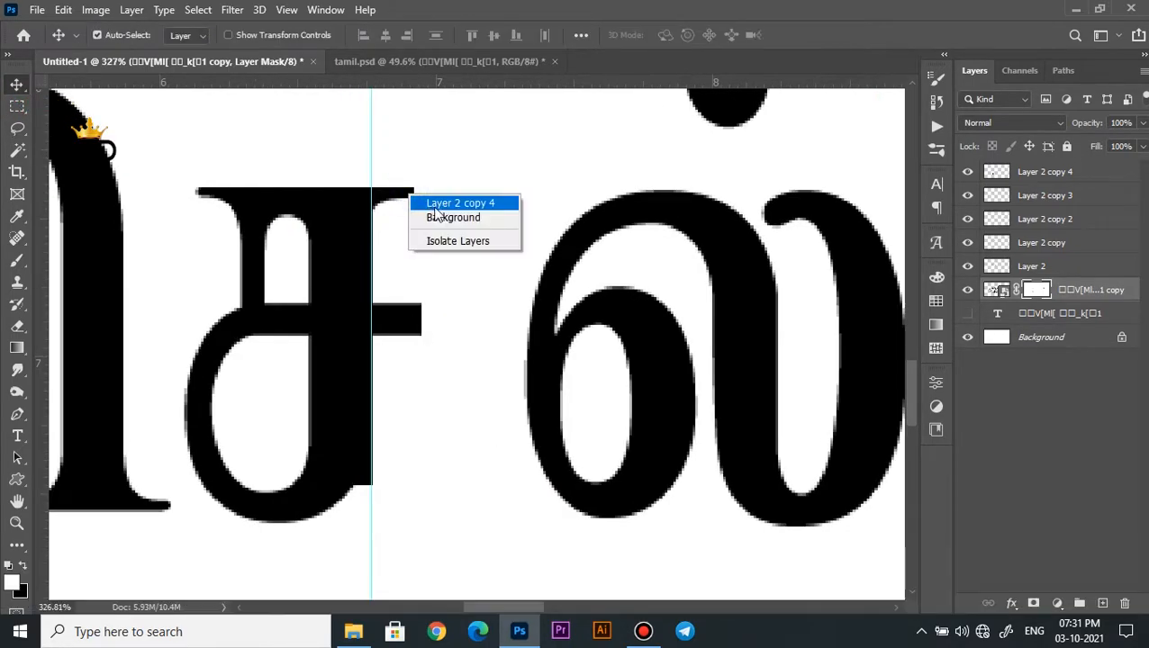
click(436, 204)
key(Left)
key(Left)
key(Left)
key(Left)
scroll(409, 324, down, 4)
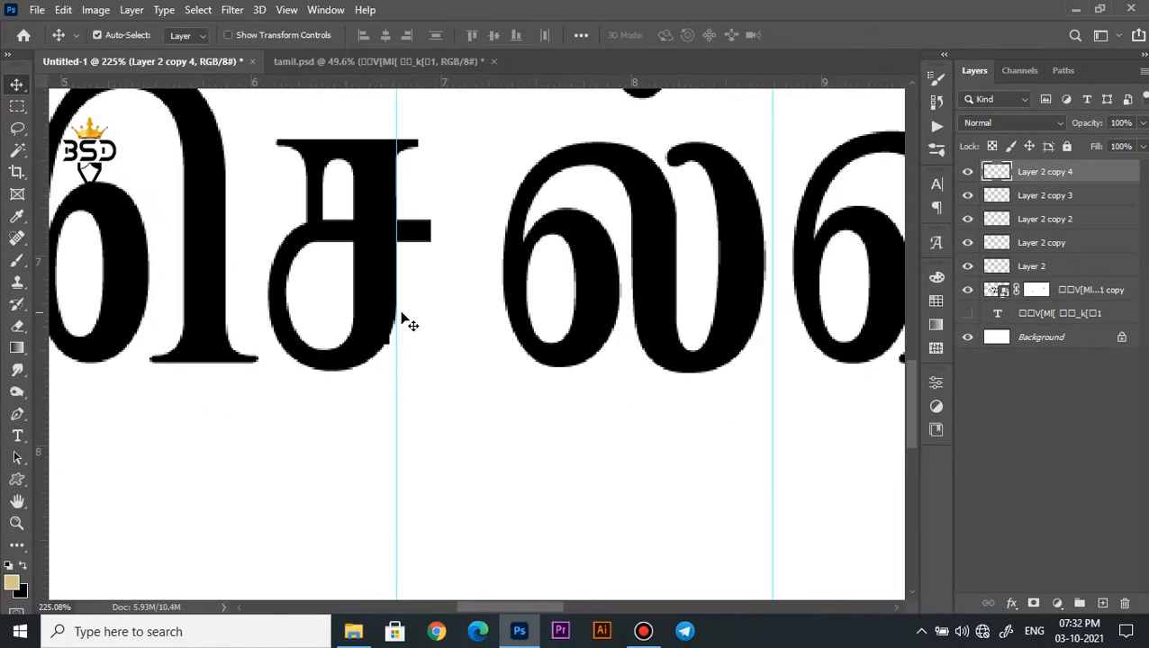
key(Delete)
- Draw a Pen path for a downward-flared serif at the tip of the ச's middle bar
scroll(411, 300, up, 2)
key(v)
right_click(423, 209)
click(441, 210)
key(p)
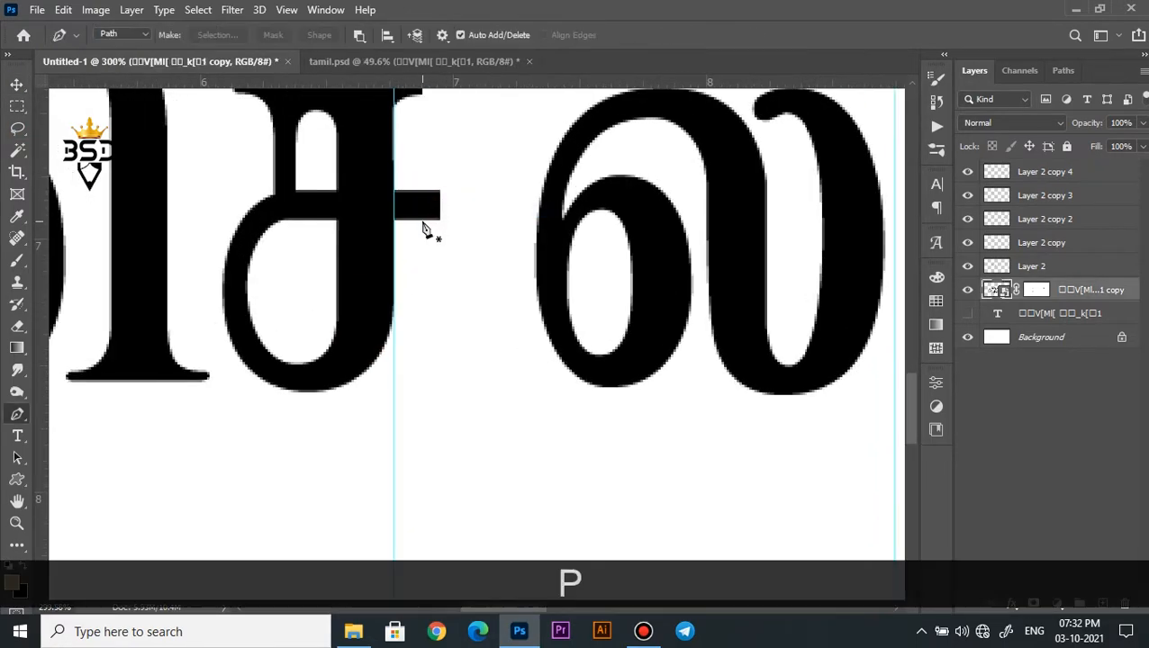
drag(425, 207, 439, 266)
click(434, 257)
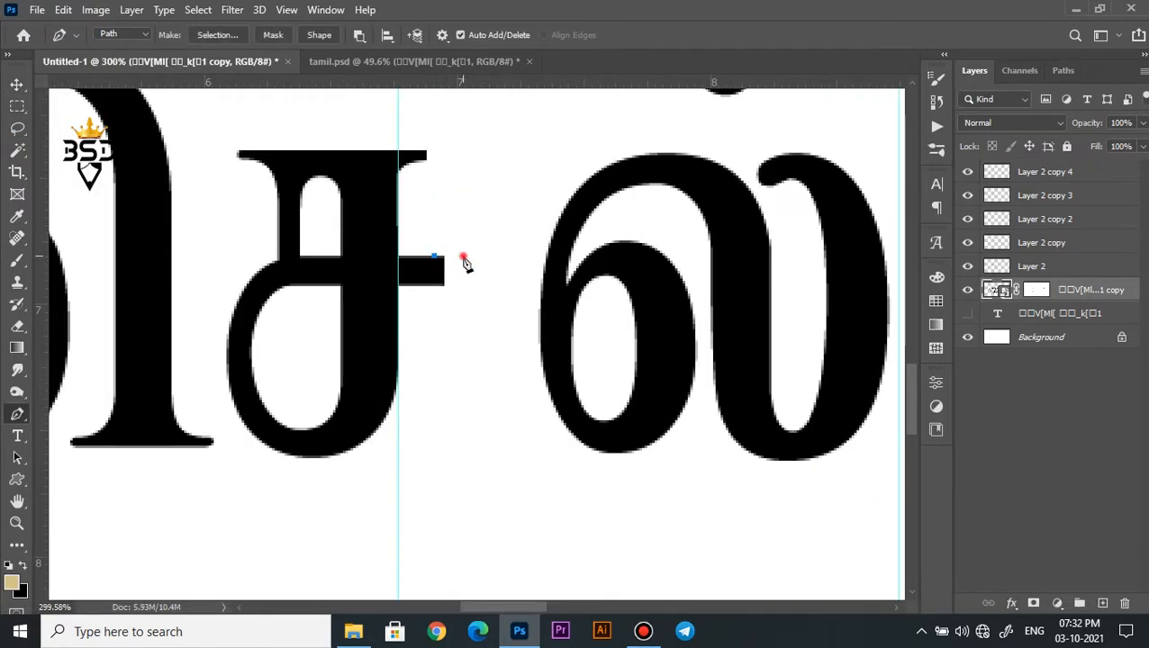
scroll(457, 315, up, 2)
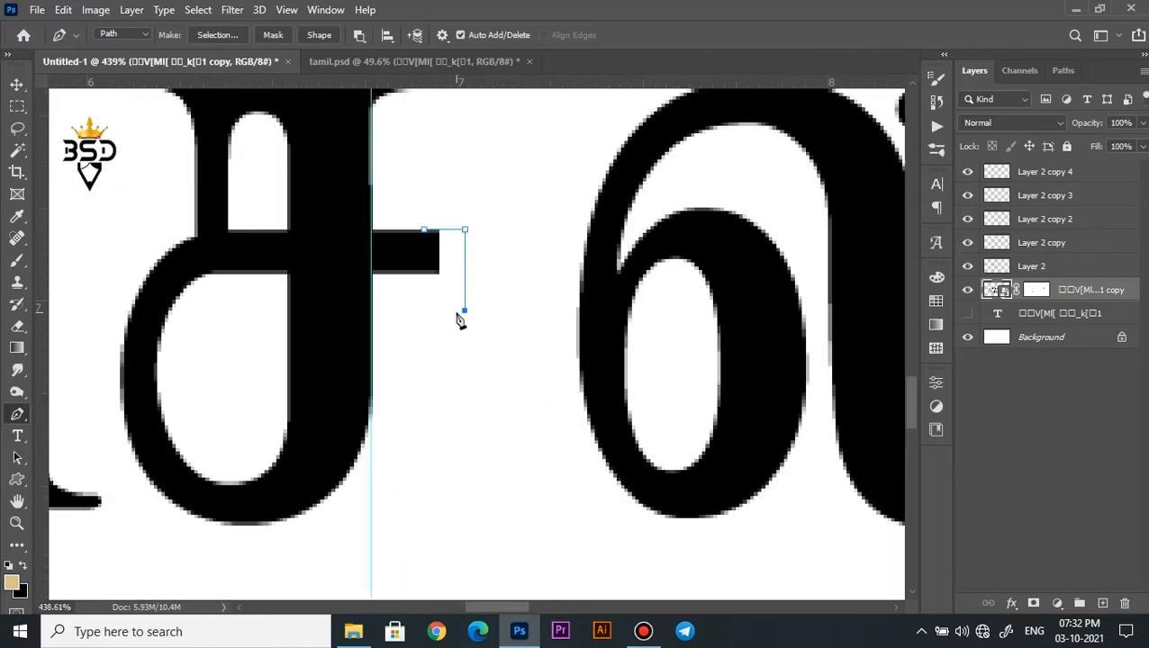
- Turn the serif path into a selection, fill it black on a new layer and deselect
right_click(428, 240)
click(477, 297)
click(661, 151)
click(1103, 603)
scroll(698, 445, down, 8)
scroll(663, 427, up, 2)
key(ctrl+shift+i)
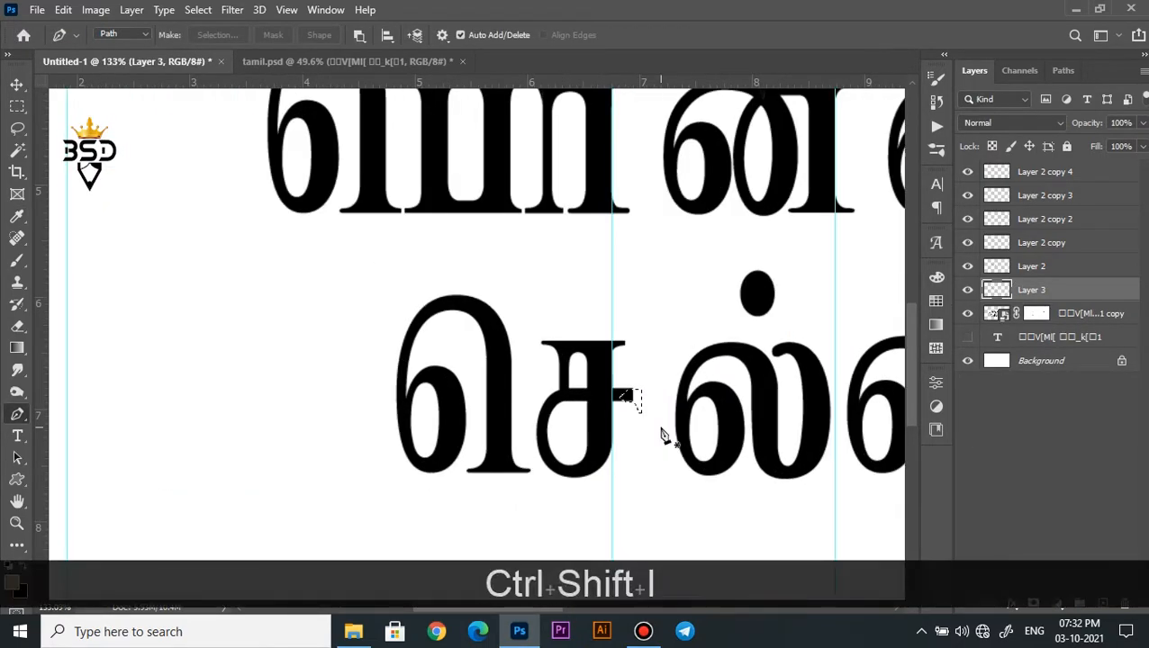
key(ctrl+d)
- Check the flared serif on the ச within the whole lettering, comparing it with Layer 3 hidden and shown
scroll(660, 433, up, 5)
scroll(647, 423, down, 3)
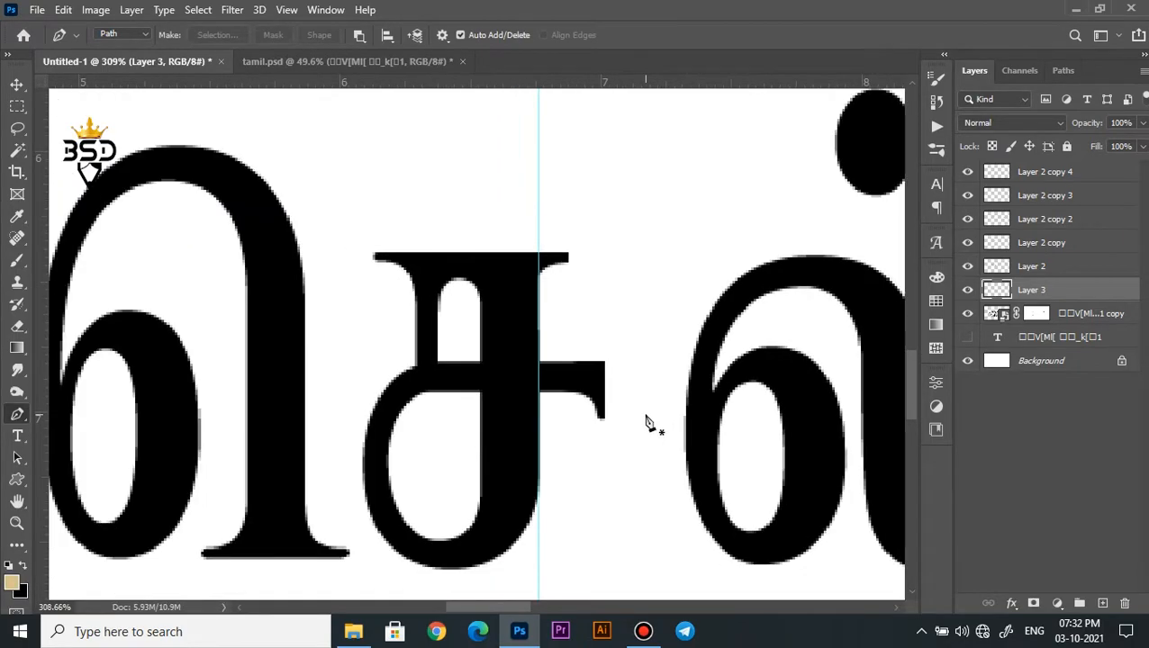
scroll(635, 430, up, 2)
key(l)
scroll(635, 423, up, 3)
scroll(641, 419, down, 8)
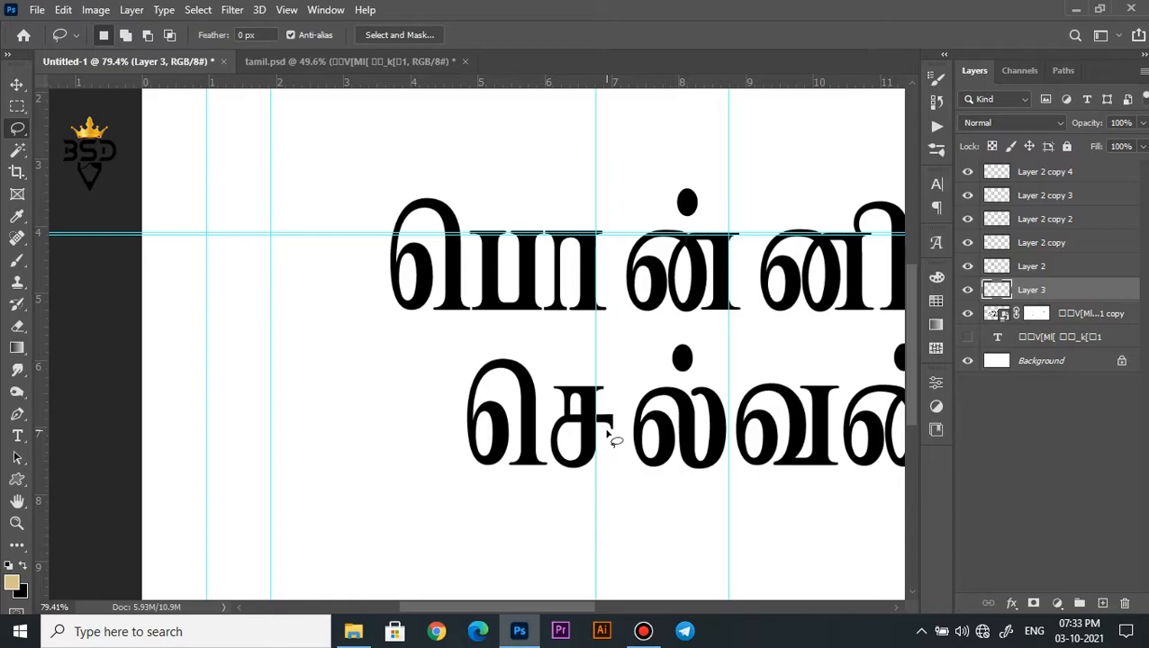
key(v)
key(space)
drag(765, 335, 344, 238)
scroll(344, 239, up, 4)
click(967, 292)
click(967, 291)
scroll(756, 315, up, 2)
key(space)
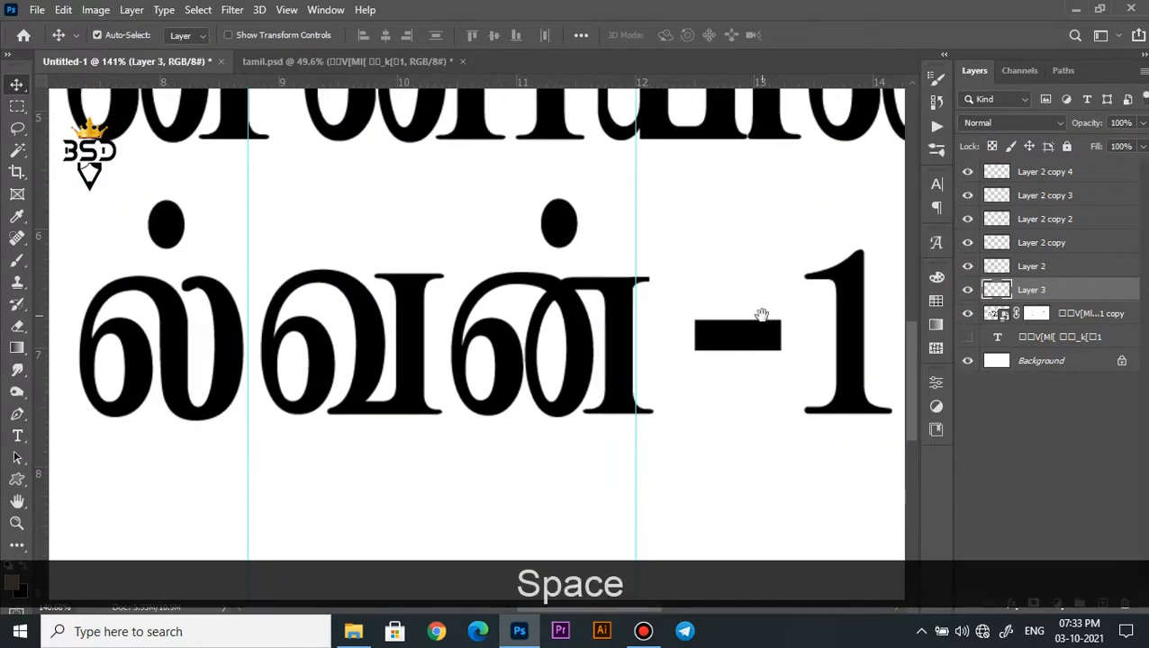
- Duplicate the Layer 3 serif and place the copy at the lower right end of the dash
scroll(290, 350, down, 4)
key(ctrl+t)
key(Return)
key(ctrl+j)
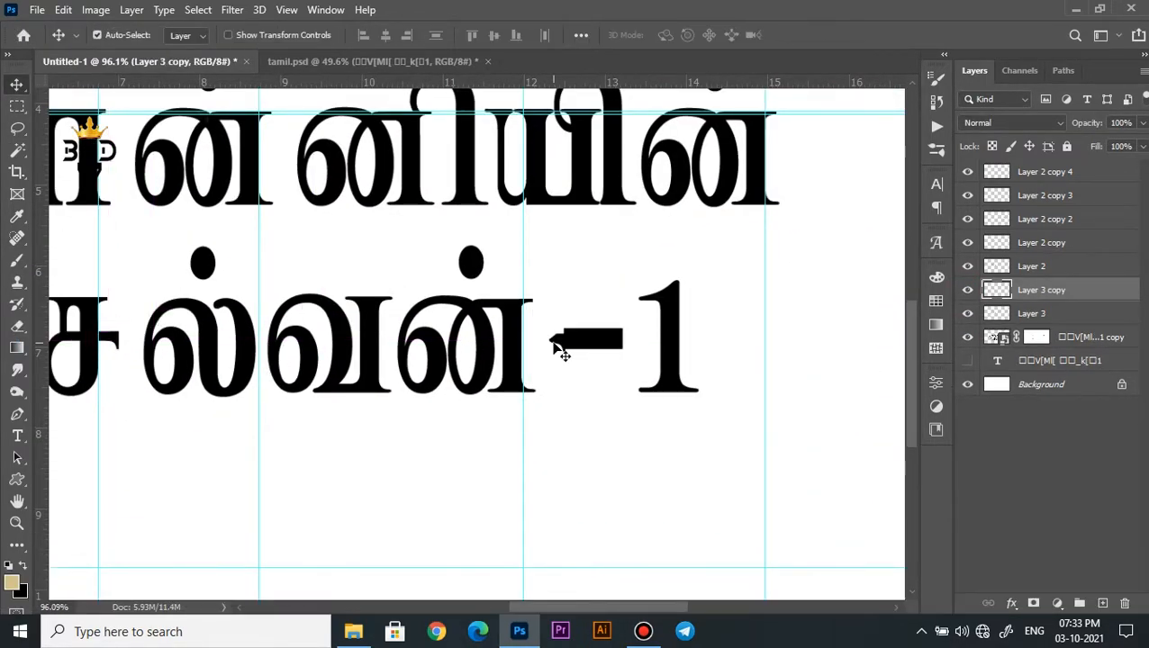
scroll(556, 347, up, 4)
drag(567, 347, 680, 345)
scroll(703, 387, up, 1)
key(Down)
key(Down)
key(Down)
key(Down)
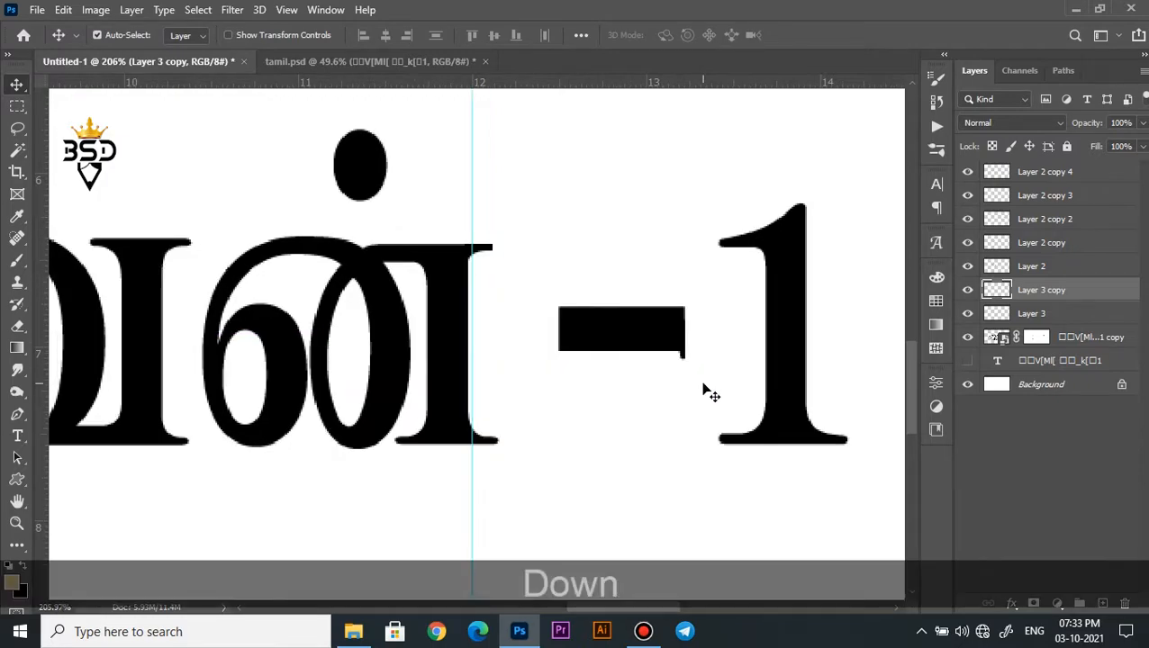
- Duplicate the dash's serif, flip it vertically onto the upper right end, and merge the two serif copies
key(ctrl+j)
key(ctrl+t)
right_click(659, 344)
click(693, 332)
key(Return)
key(Up)
key(Up)
key(Up)
key(Up)
key(Up)
key(Up)
key(Up)
key(Up)
key(Up)
key(Up)
key(Up)
key(Up)
key(Up)
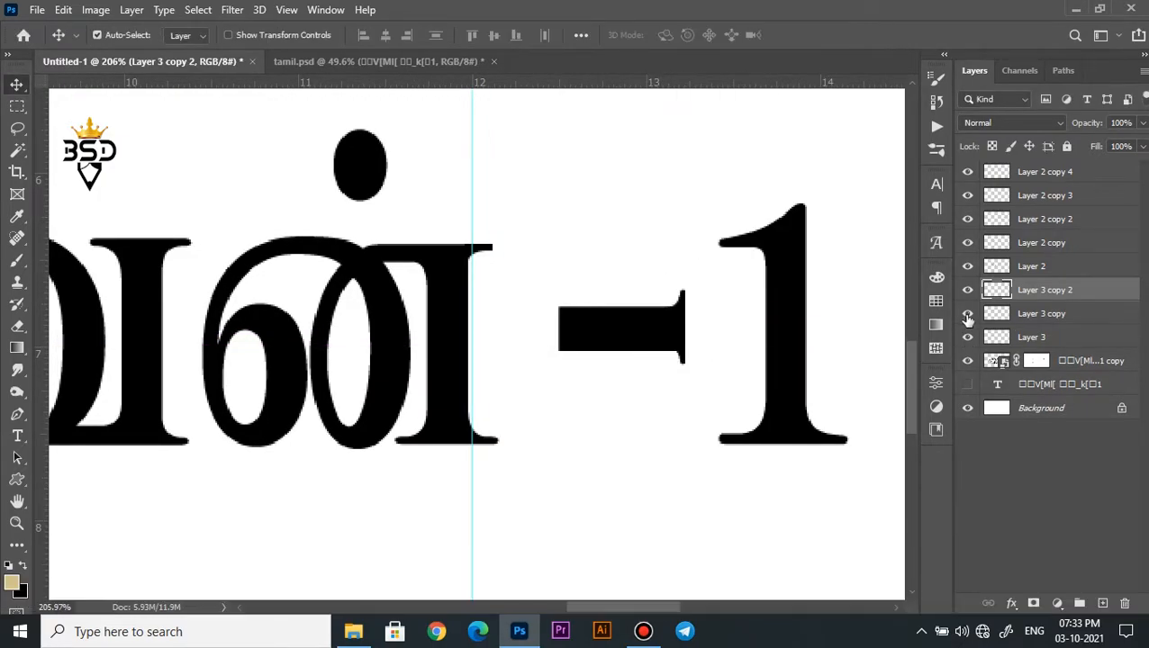
ctrl+click(1038, 314)
key(ctrl+e)
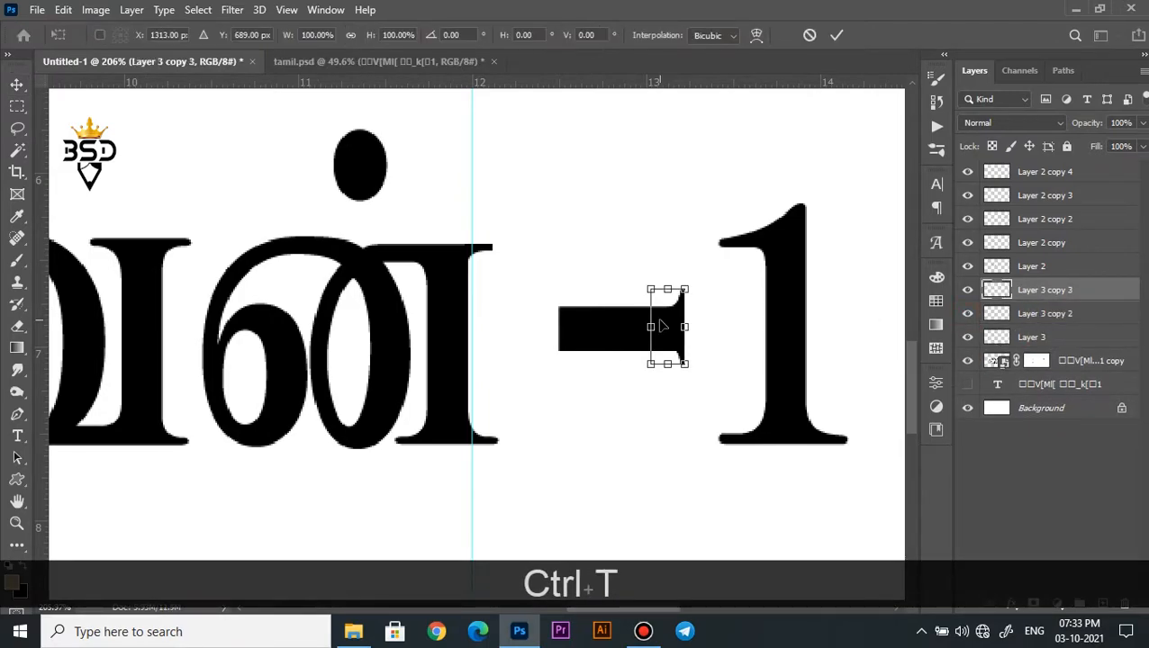
- Flip a duplicate of the merged serif horizontally and align it with the dash's left end
right_click(662, 326)
click(711, 295)
drag(564, 309, 560, 309)
key(Right)
key(Right)
key(Right)
key(Return)
- Place horizontal guides along the 1's base and at the height of the neighbouring letter tops
scroll(562, 310, down, 1)
drag(725, 387, 585, 361)
drag(639, 82, 640, 207)
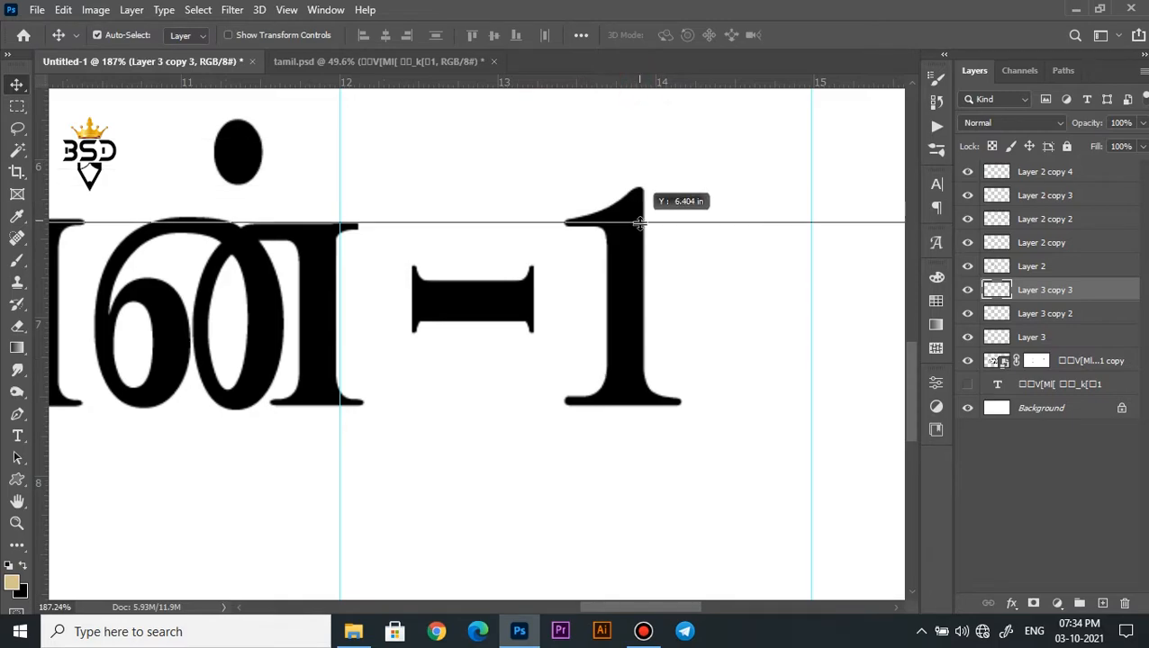
scroll(477, 239, up, 1)
drag(473, 223, 473, 227)
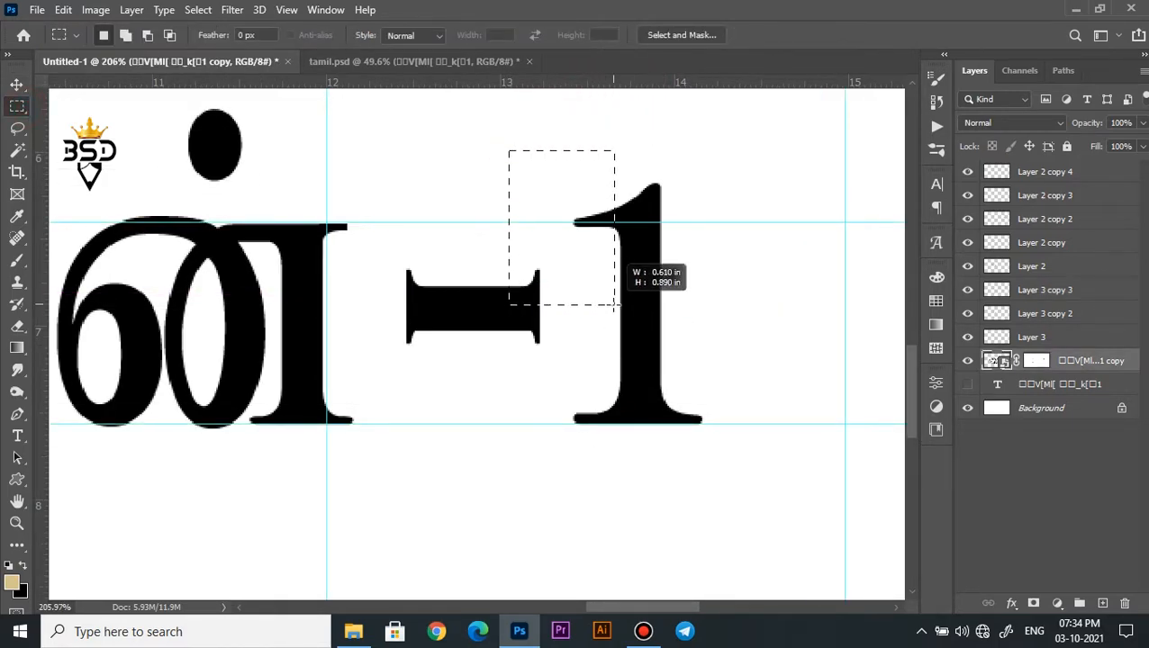
- Remove the 1's slanted flag and the part above the upper guide using rectangular selections on the text copy's mask
drag(619, 332, 619, 333)
key(Delete)
key(Return)
click(1036, 360)
key(Delete)
mouse_move(506, 117)
mouse_down()
mouse_move(687, 169)
mouse_move(730, 223)
mouse_up()
key(Delete)
click(760, 488)
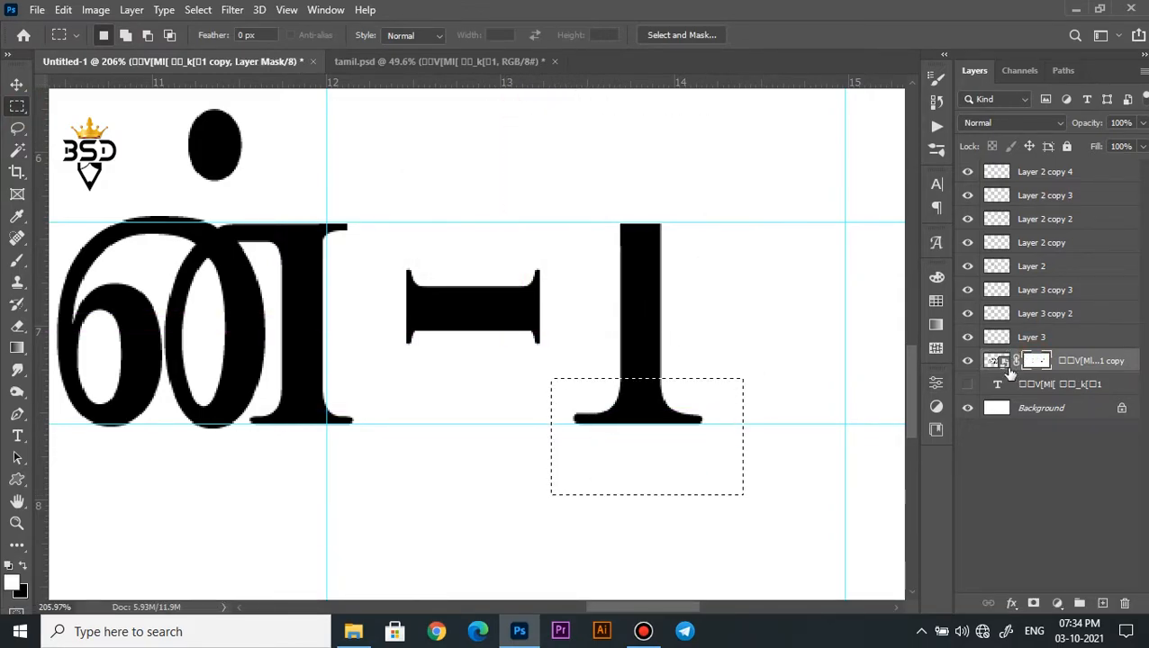
- Copy the 1's bottom serif to a new layer, flip it vertically and align it with the upper guide
right_click(651, 415)
click(713, 204)
key(ctrl+t)
right_click(699, 393)
click(718, 390)
drag(664, 404, 698, 228)
key(Return)
scroll(666, 249, up, 2)
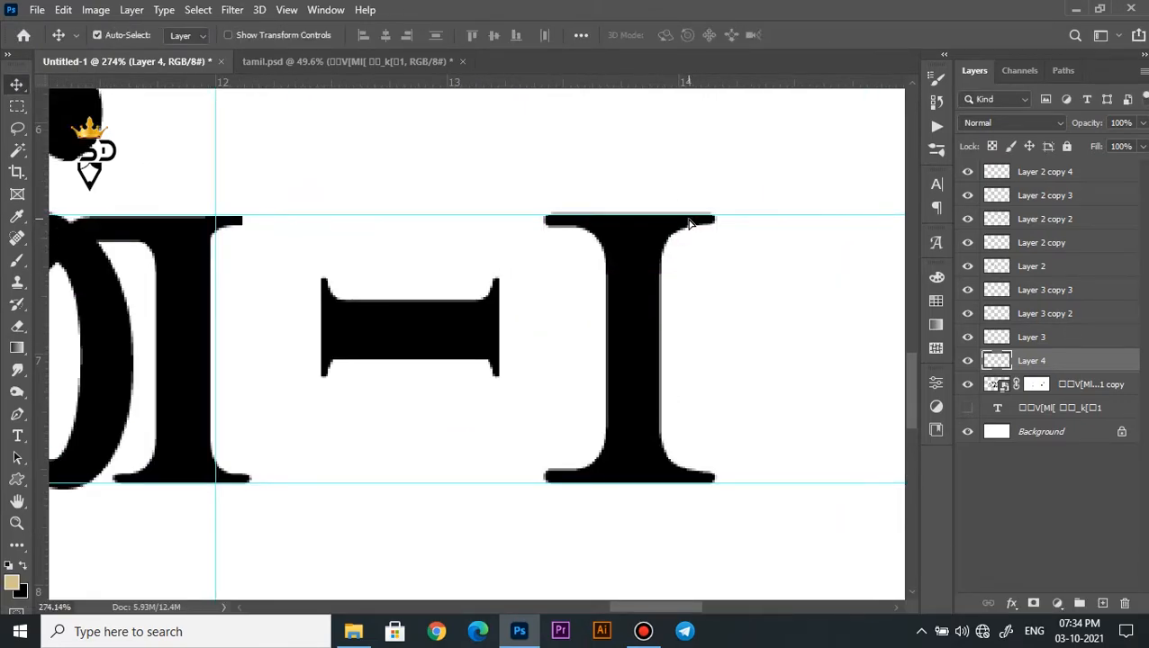
key(Down)
scroll(688, 222, down, 2)
scroll(630, 405, up, 1)
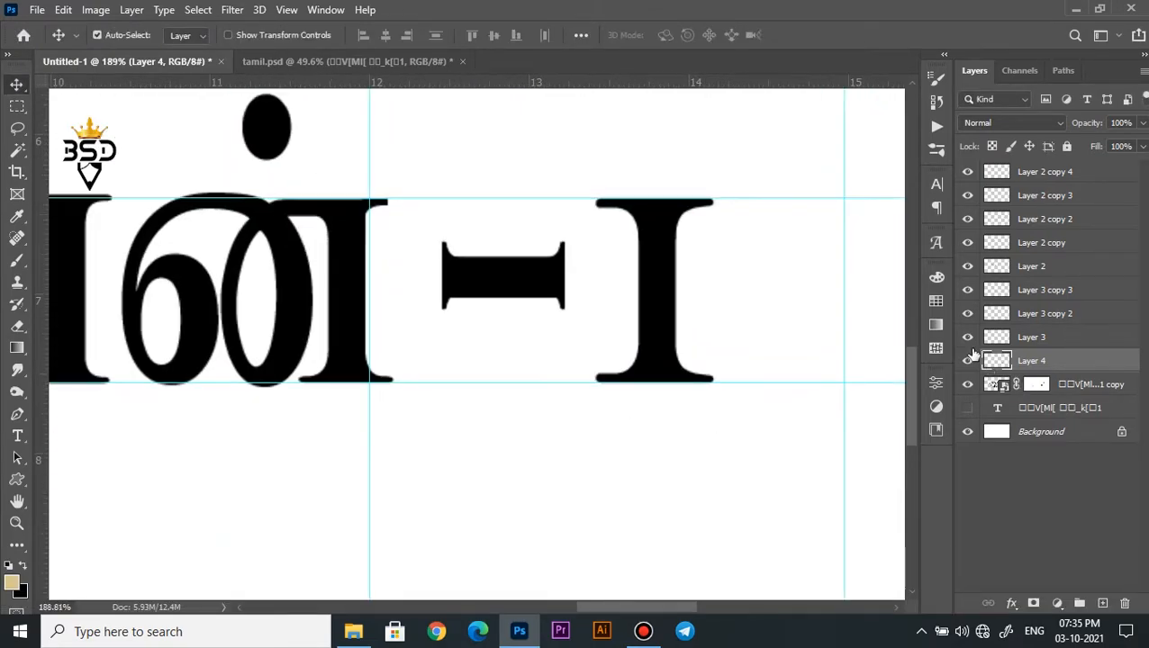
- Trim both outer ends of the 1's serifs on Layer 4 and the text copy's mask, and hide the guides
scroll(802, 353, up, 1)
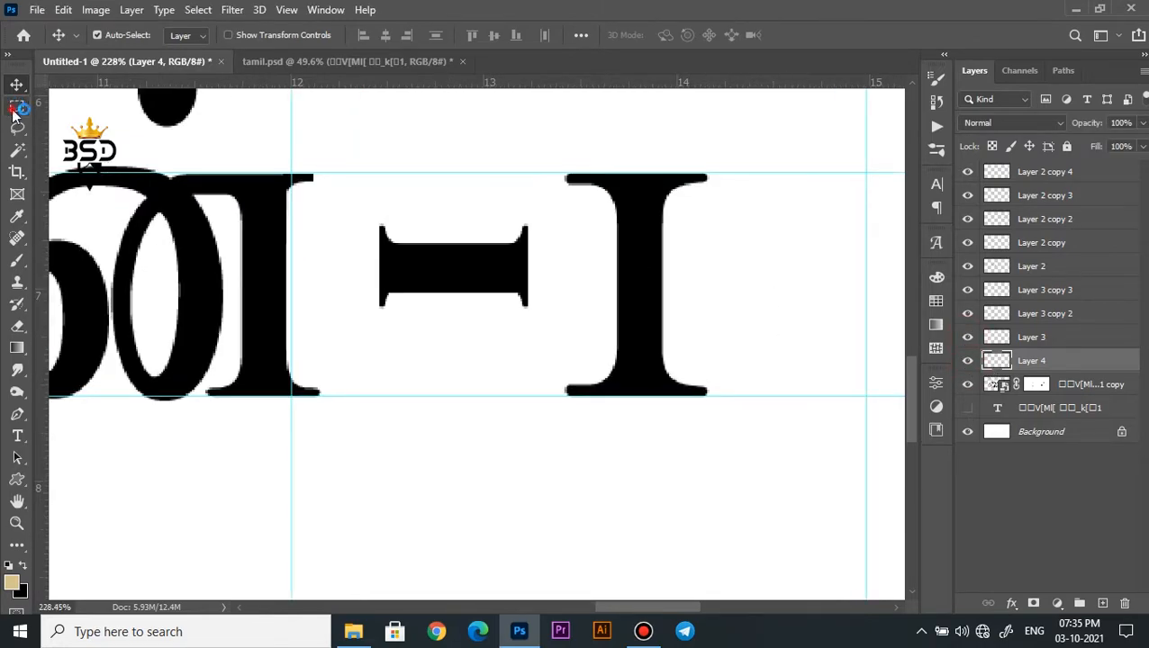
key(Delete)
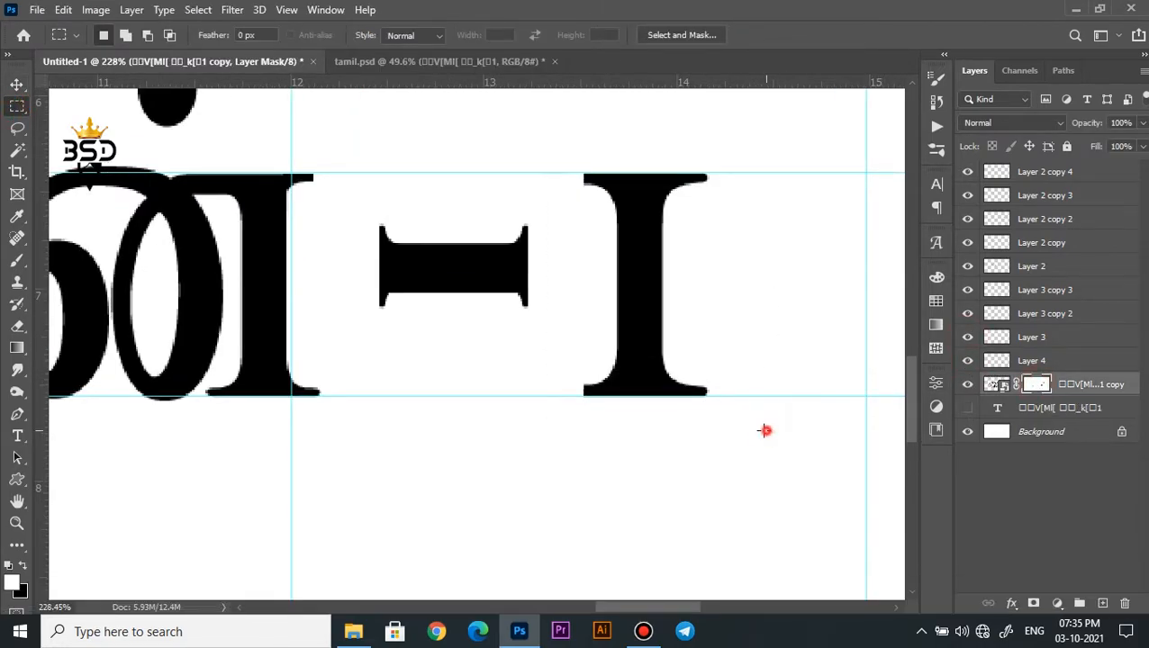
key(Delete)
scroll(834, 340, down, 8)
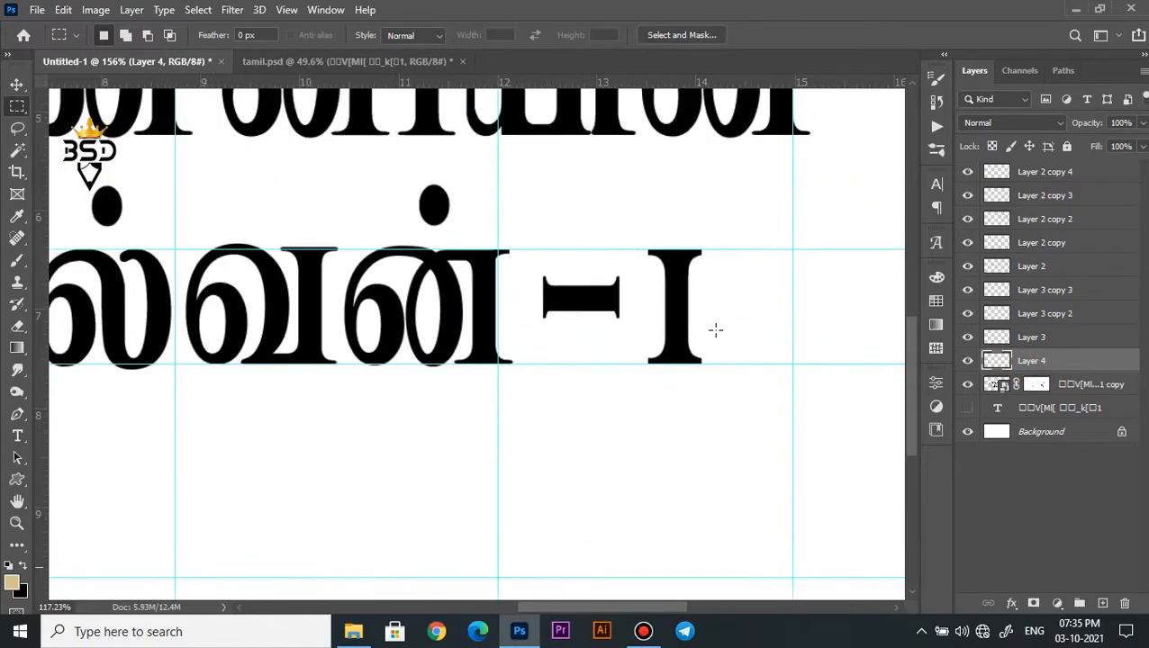
key(ctrl+h)
scroll(453, 299, down, 1)
scroll(452, 290, up, 4)
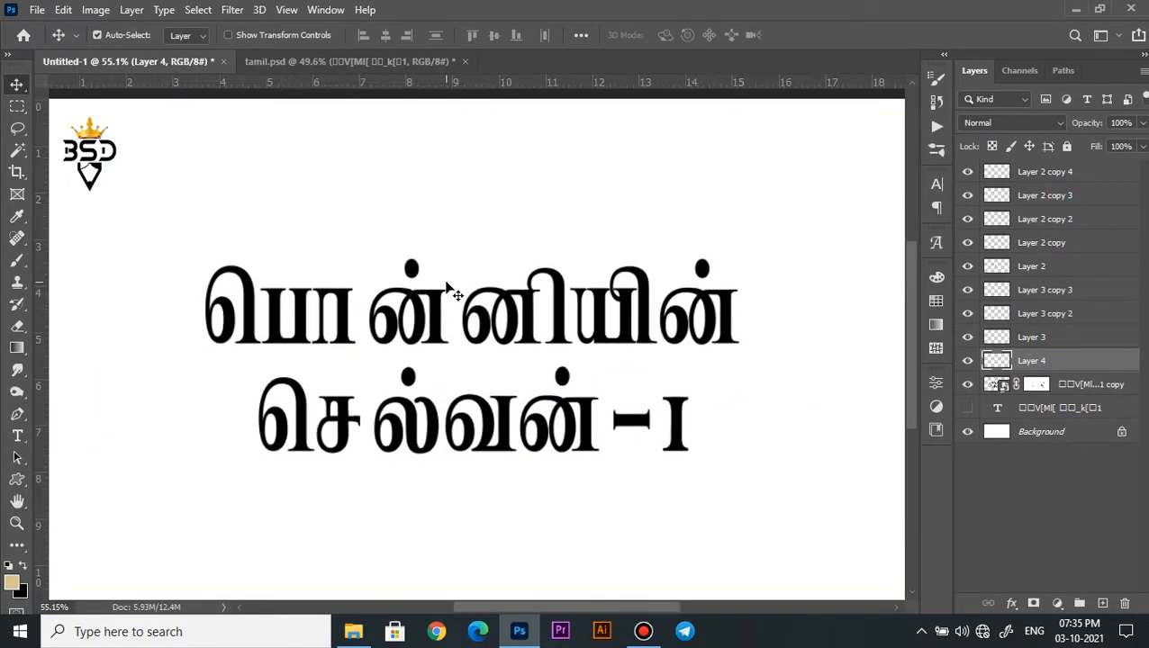
- Erase the four pulli dots above both lines with rectangular selections on the text copy's mask
click(409, 295)
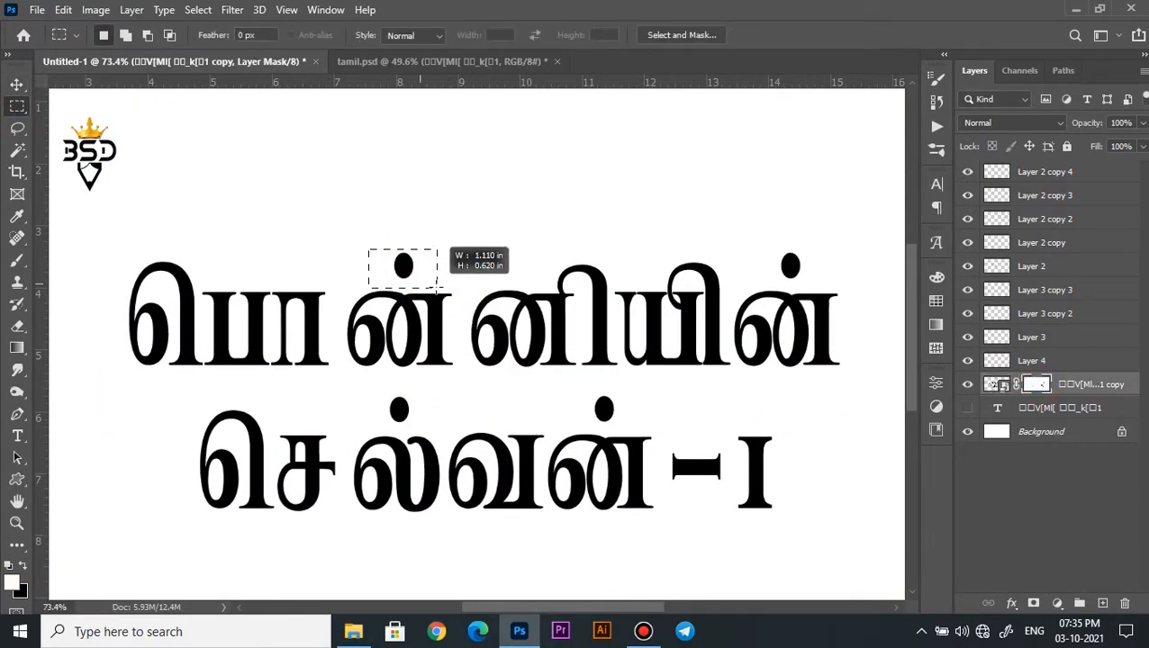
key(Delete)
drag(767, 249, 809, 283)
key(Delete)
drag(574, 392, 618, 412)
key(Delete)
drag(370, 393, 428, 430)
key(Delete)
- Merge the masked text copy and all the patch layers above it into a single layer
scroll(423, 377, down, 7)
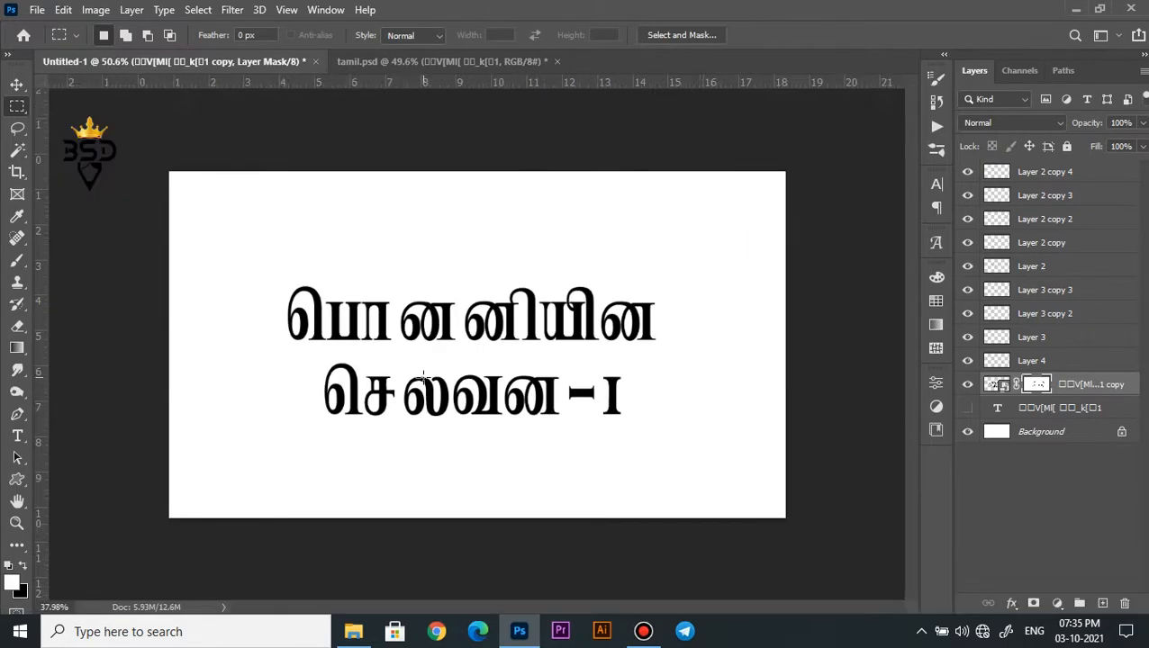
key(v)
scroll(430, 382, down, 1)
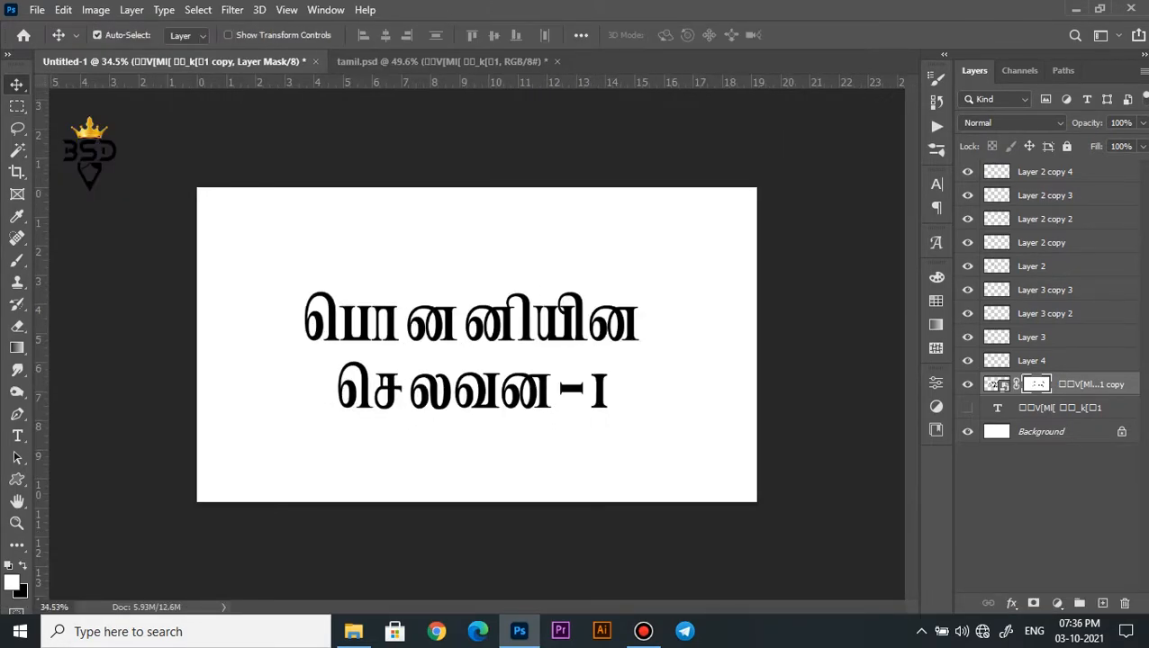
shift+click(1044, 171)
key(ctrl+e)
- Cut the first ன of the upper line to its own layer and nudge it left against பொ
key(m)
scroll(513, 333, up, 3)
scroll(486, 341, down, 3)
scroll(450, 348, up, 2)
right_click(402, 270)
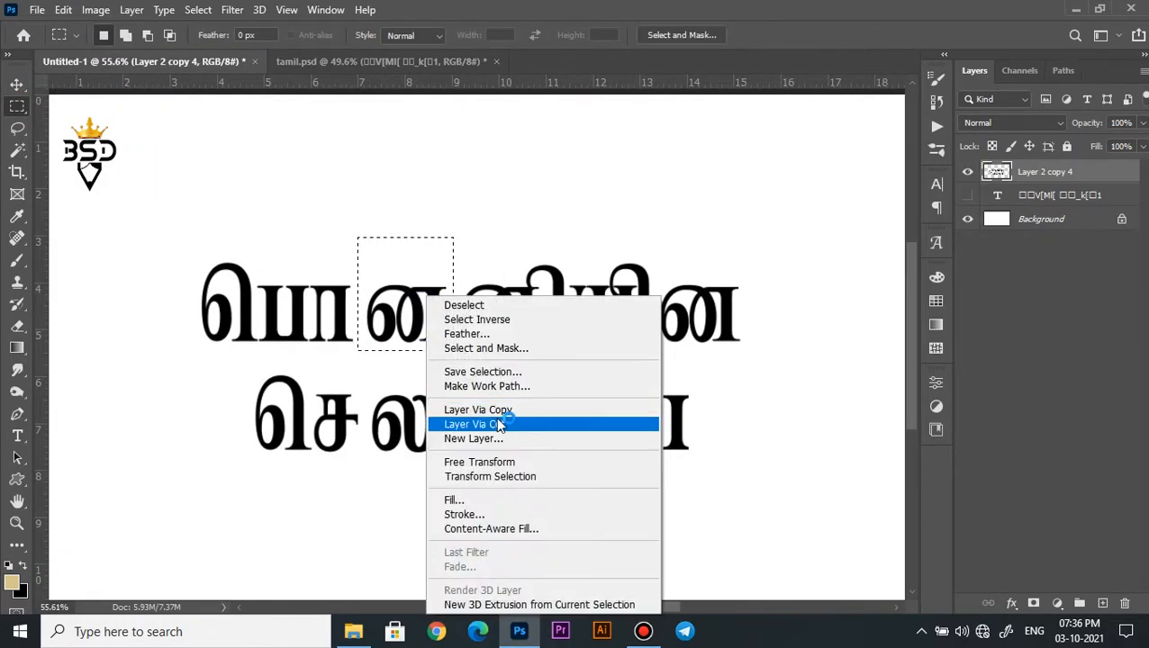
click(504, 423)
key(v)
key(Left)
key(Left)
key(Left)
key(Left)
key(Left)
key(Left)
key(Left)
- Cut the lower line of lettering from Layer 2 copy 4 to its own layer
scroll(450, 375, up, 1)
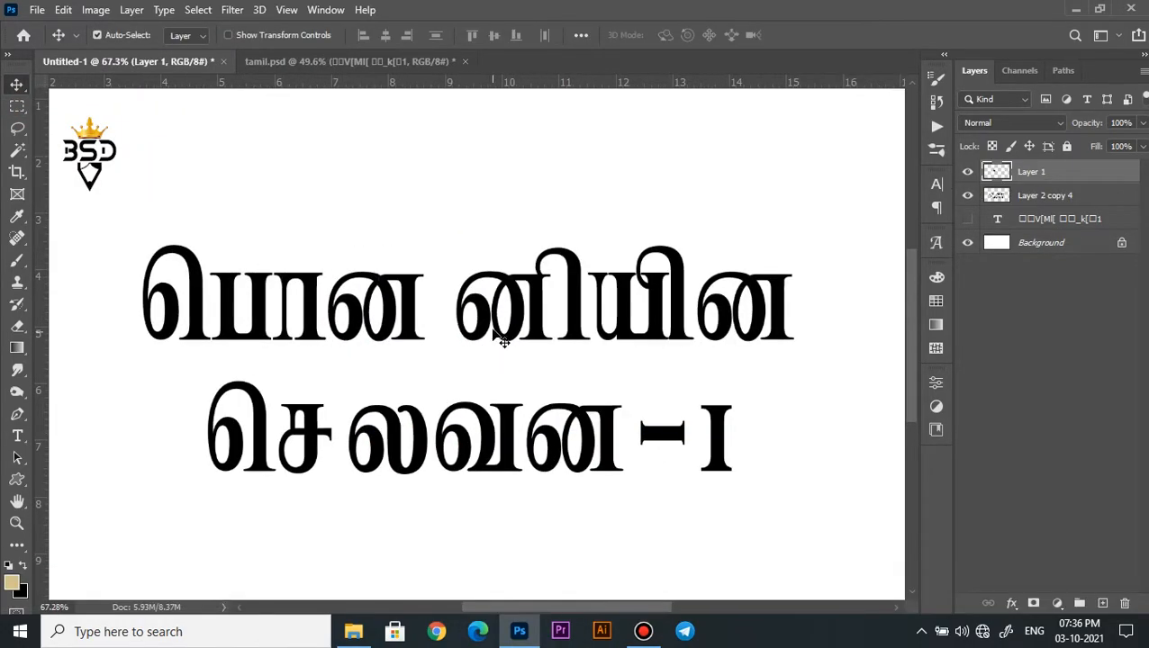
click(503, 326)
key(Left)
key(ctrl+z)
key(m)
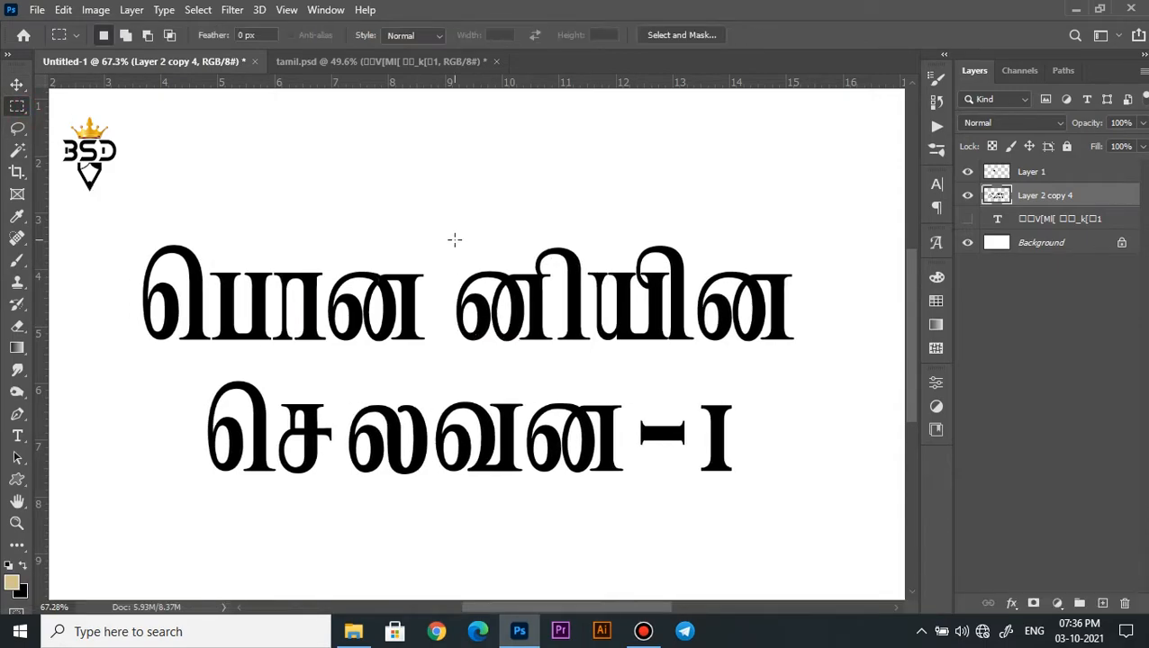
right_click(475, 437)
click(522, 264)
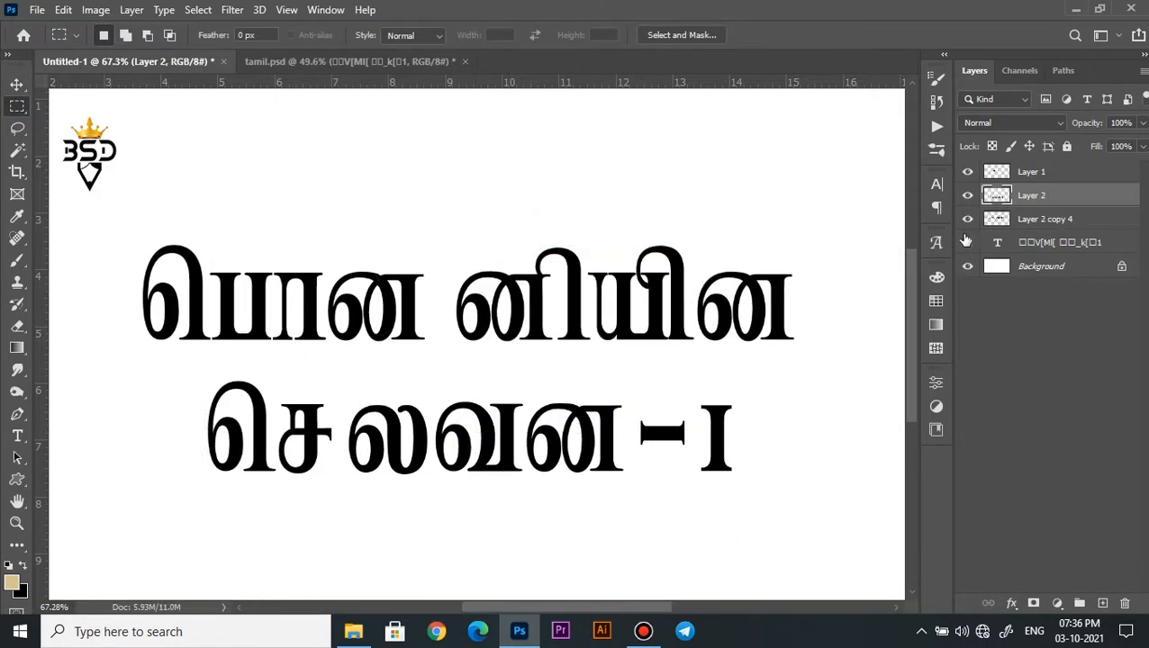
- Cut னி from the upper line to its own layer and nudge it left against the preceding ன
drag(588, 353, 588, 353)
scroll(588, 353, up, 4)
drag(601, 297, 272, 150)
right_click(435, 242)
click(487, 370)
key(v)
key(Left)
key(Left)
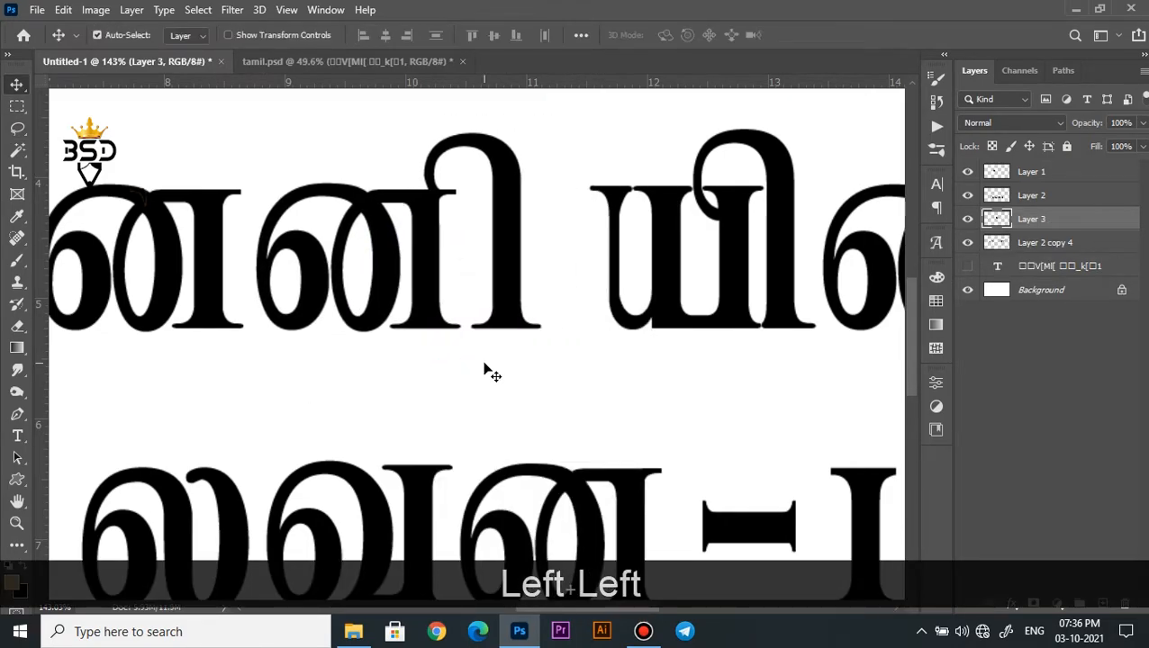
key(Left)
key(Left)
key(Left)
key(Left)
key(Right)
key(Left)
- Cut the upper line's last ன from Layer 2 copy 4 to its own layer and nudge it left towards யி
scroll(417, 335, down, 2)
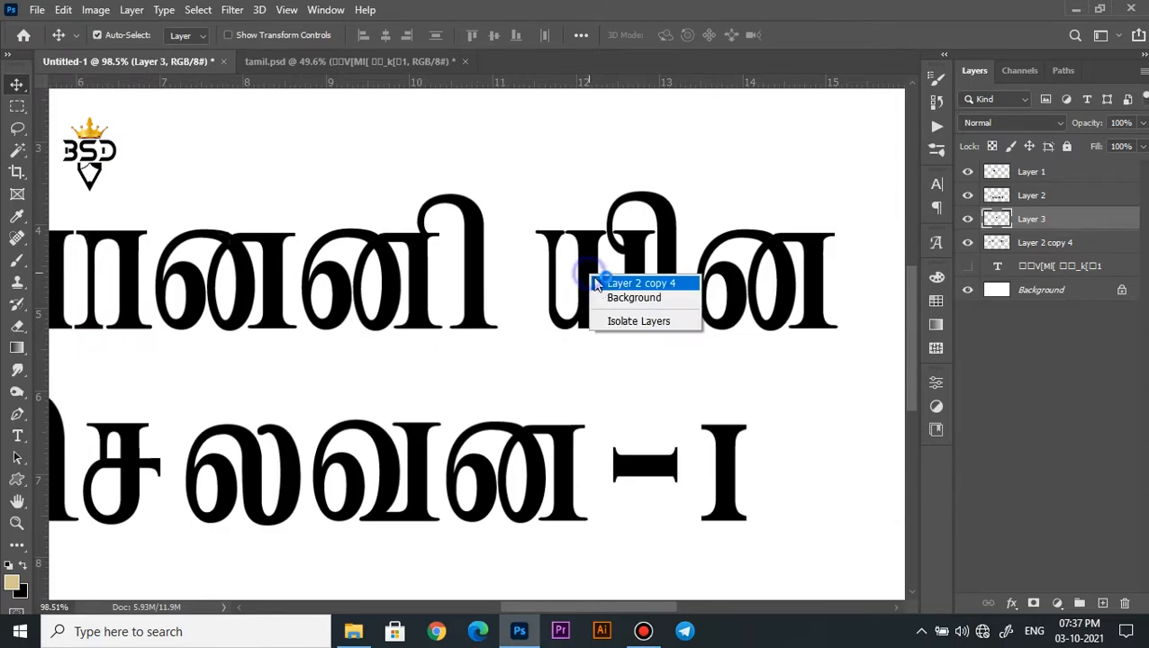
click(621, 284)
scroll(728, 243, up, 2)
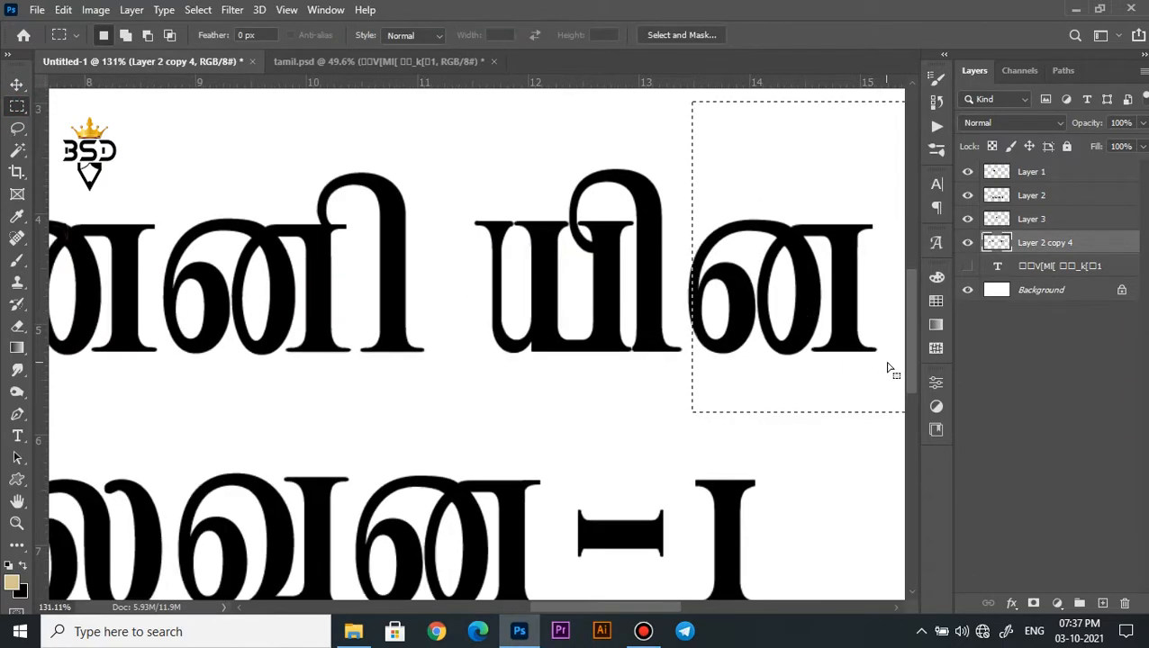
key(ctrl+j)
key(v)
key(Left)
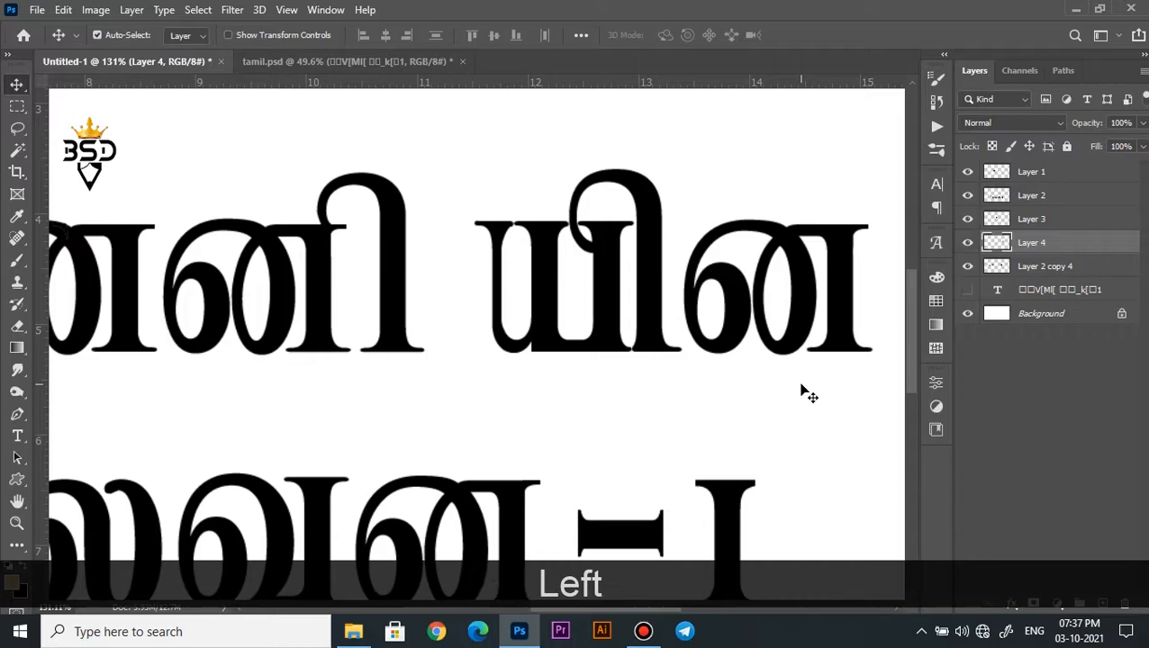
- Try to nudge Layer 4 and Layer 2 copy 4 together to the left to close the gap before யி
ctrl+click(1029, 267)
key(Left)
key(Left)
key(Left)
key(Left)
key(Left)
key(Left)
key(Left)
key(Left)
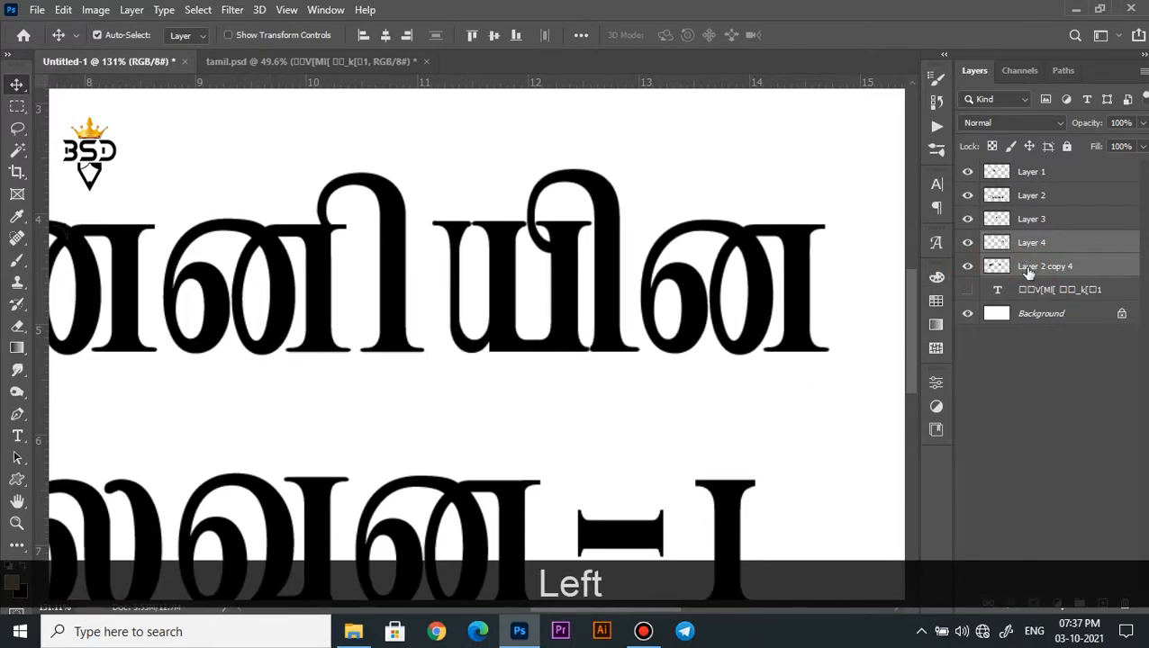
scroll(502, 206, down, 3)
key(ctrl+z)
- Cut யி of the upper line from Layer 2 copy 4 to its own layer
click(686, 314)
click(18, 106)
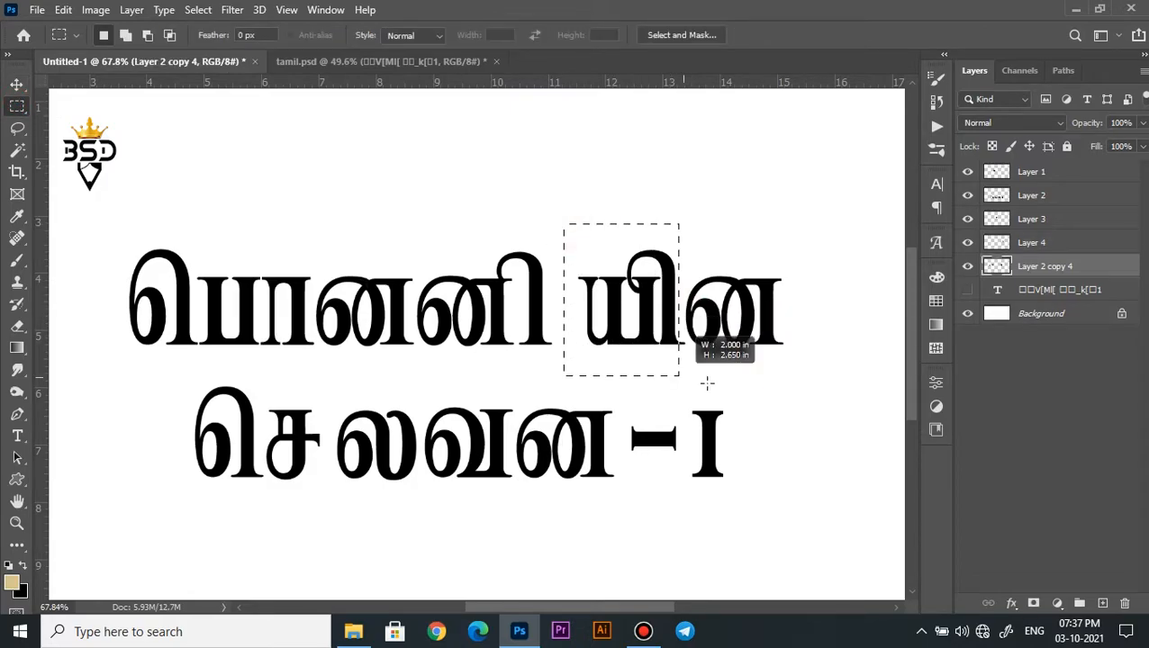
drag(707, 384, 707, 383)
right_click(641, 289)
click(706, 424)
key(v)
click(968, 290)
click(969, 290)
- Nudge யி and the last ன (Layer 5 and Layer 4) together left against னி
ctrl+click(1039, 245)
key(Left)
key(Left)
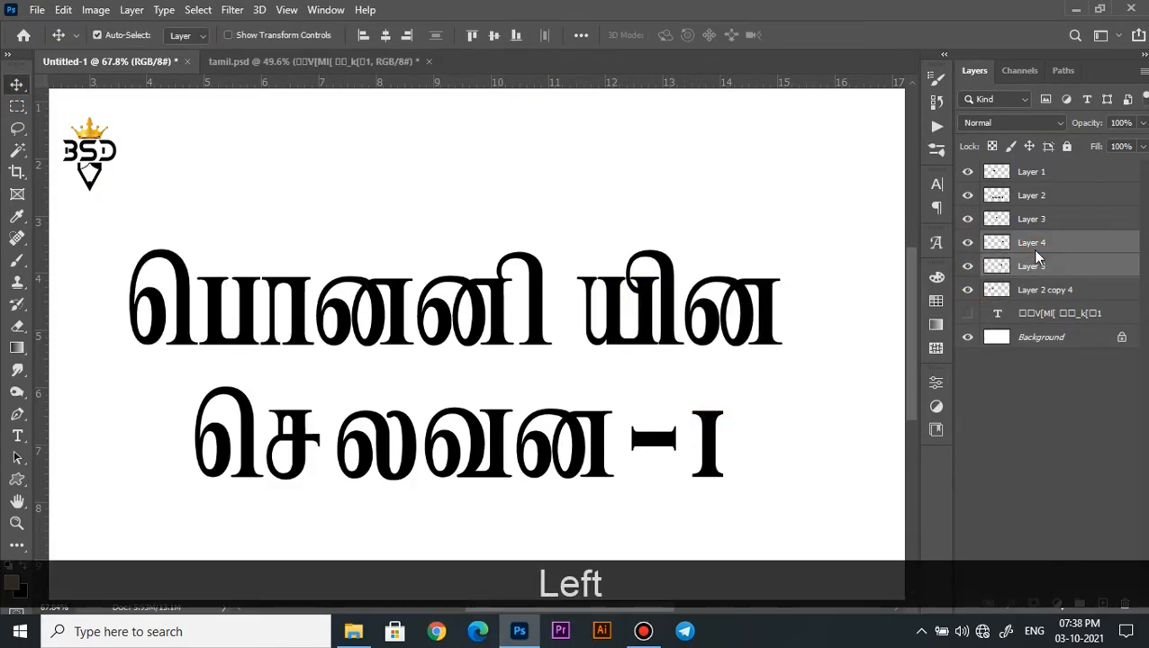
key(shift+Left)
key(shift+Left)
key(shift+Left)
key(shift+Left)
- Cut லவ of the lower line from Layer 2 to its own layer and nudge it left against செ
drag(423, 413, 393, 411)
scroll(307, 455, up, 5)
drag(308, 453, 484, 418)
right_click(432, 384)
click(441, 391)
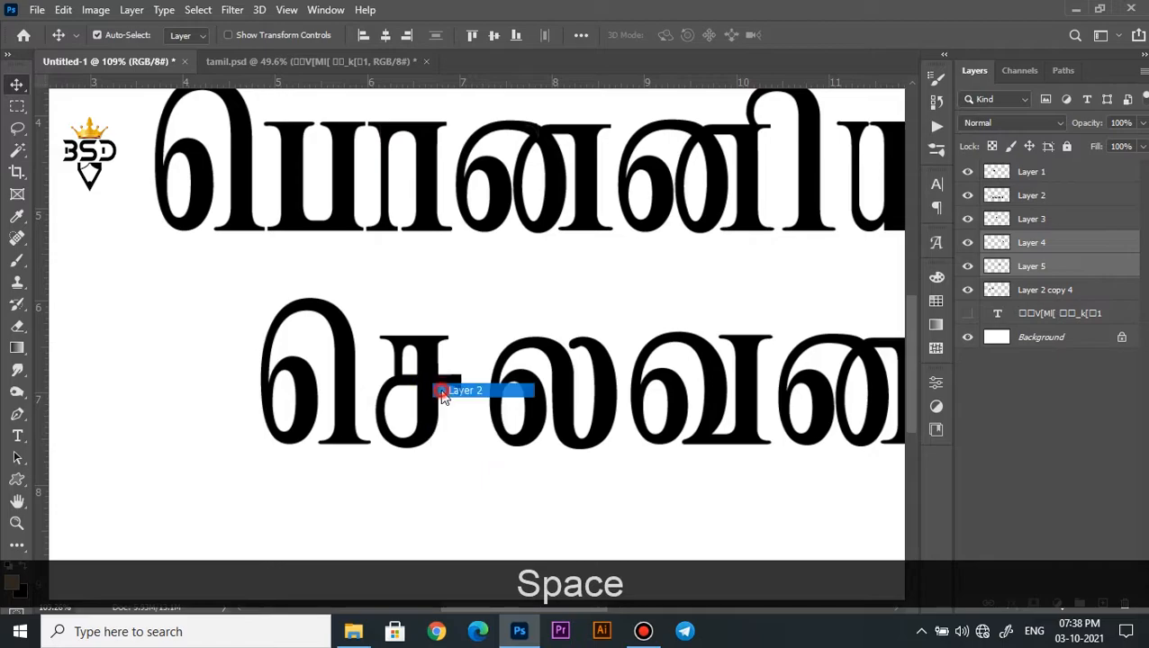
scroll(443, 393, down, 2)
scroll(463, 410, up, 2)
click(574, 387)
scroll(562, 380, down, 3)
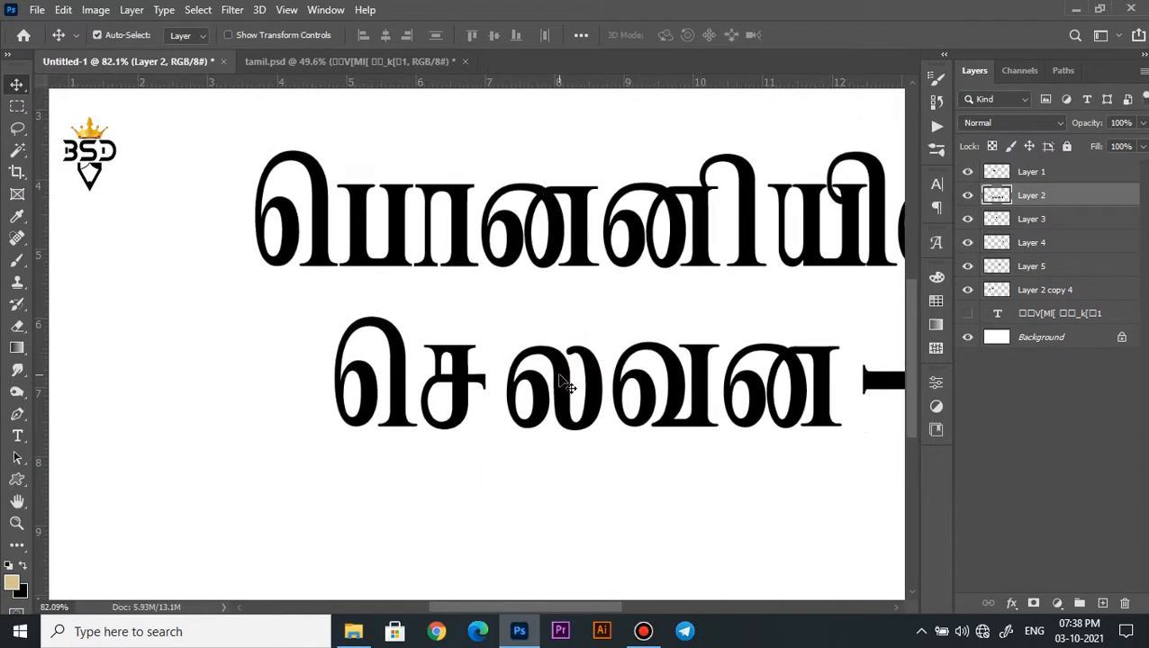
scroll(679, 397, up, 1)
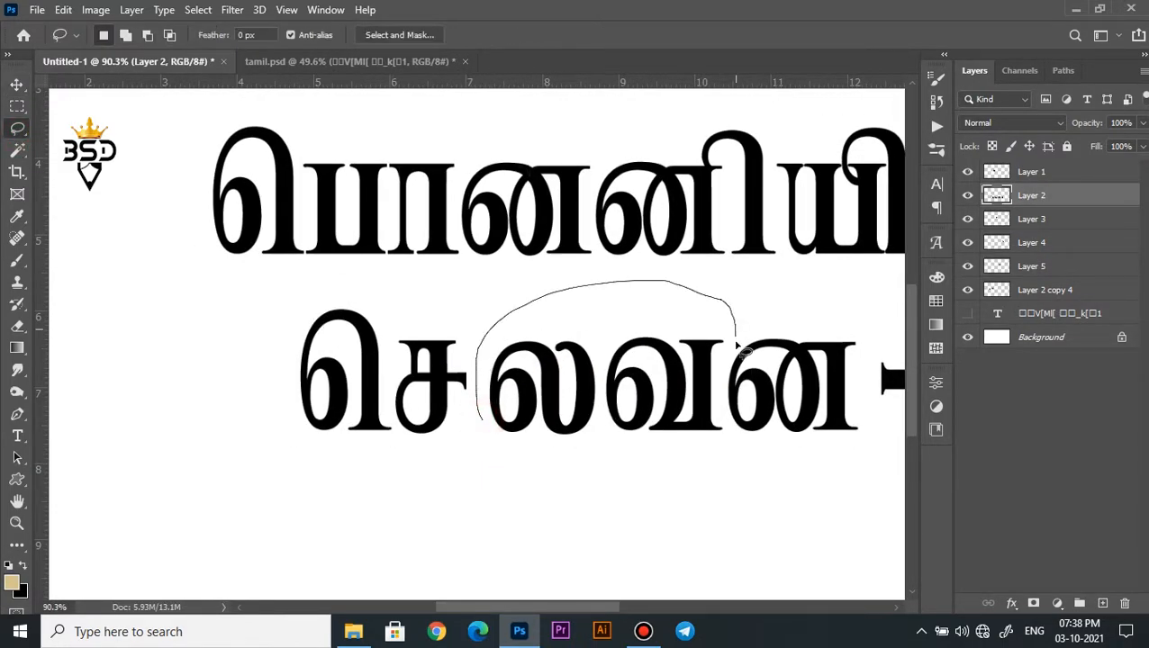
key(ctrl+j)
key(v)
key(Left)
key(Left)
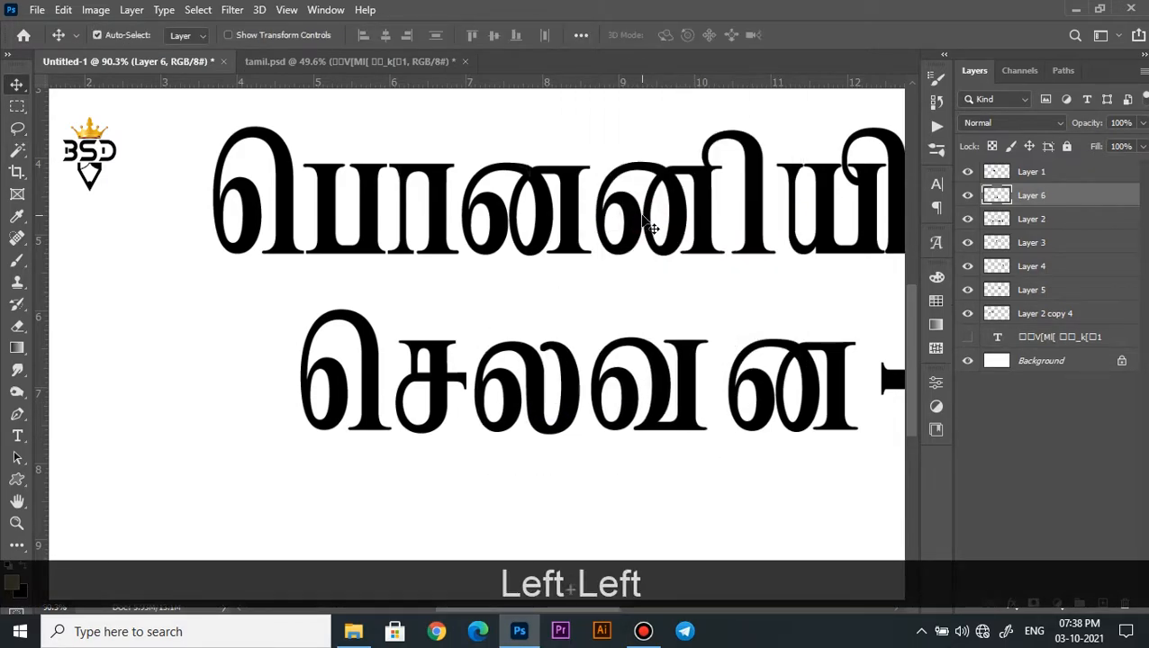
- Cut the lower line's ன from Layer 2 to its own layer and nudge it left against வ
scroll(763, 409, up, 1)
drag(567, 374, 540, 373)
right_click(446, 358)
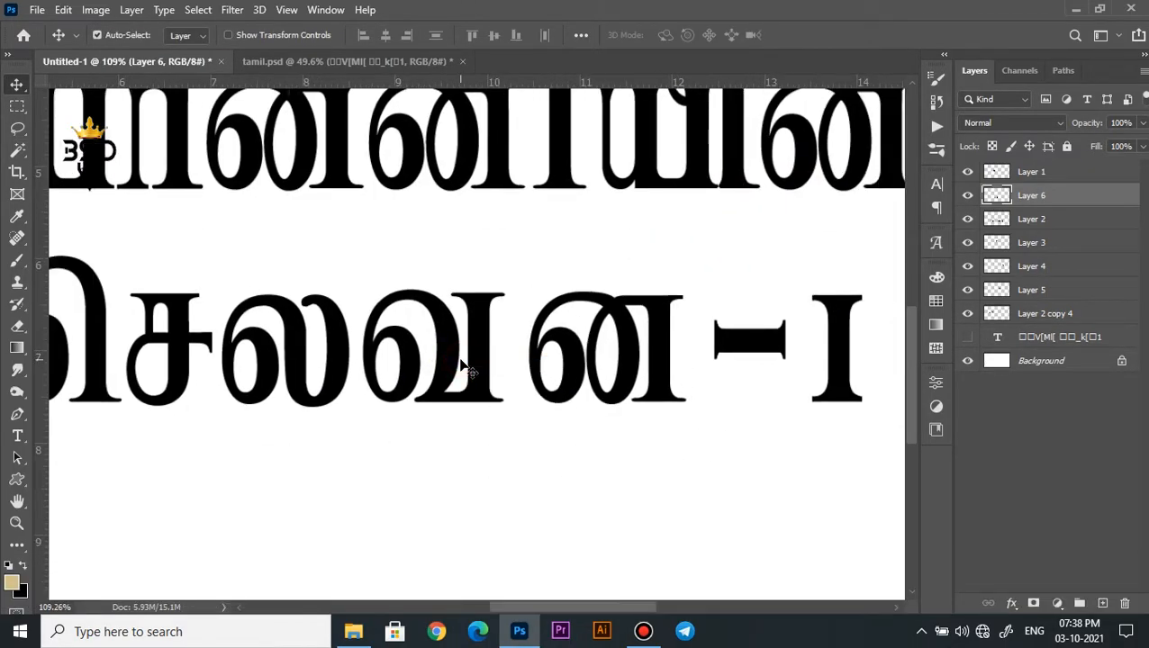
right_click(565, 338)
click(586, 348)
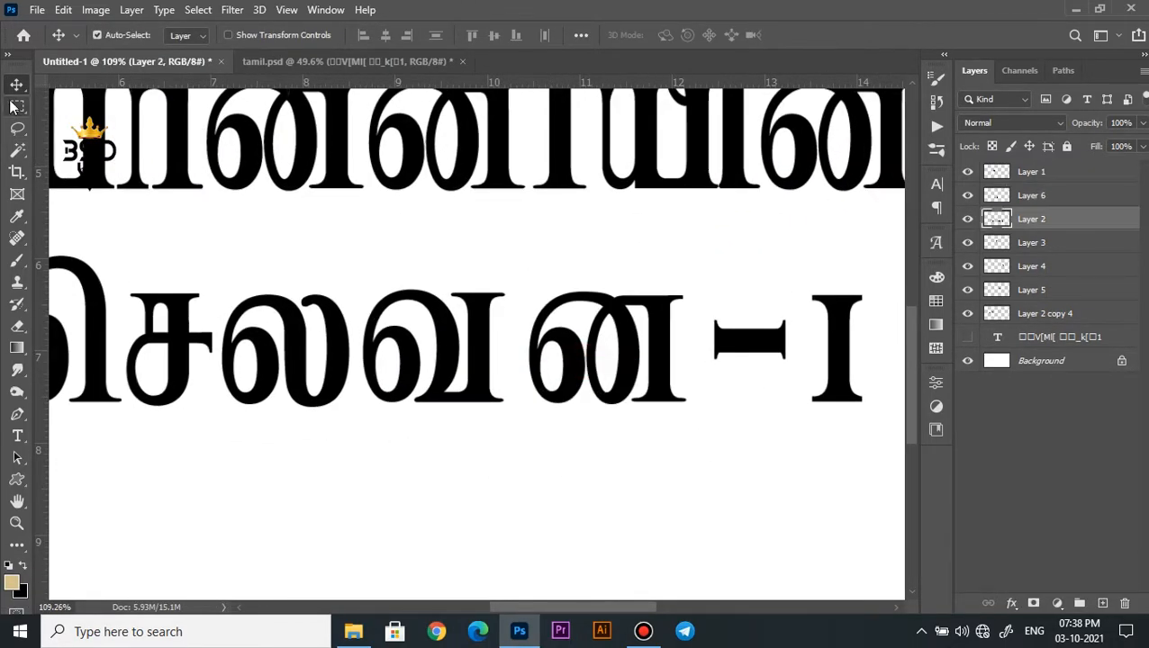
right_click(585, 257)
click(667, 150)
key(v)
key(Left)
key(Left)
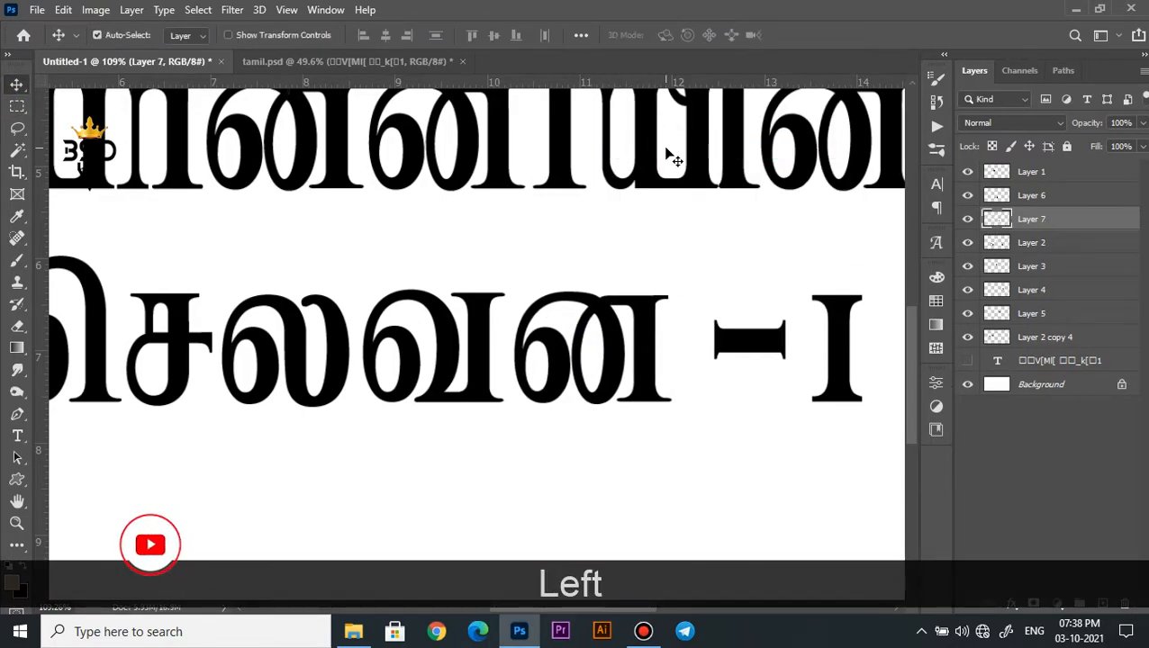
key(Left)
- Cut the hyphen from Layer 2 to its own layer and nudge it slightly left
scroll(672, 158, down, 1)
drag(747, 387, 672, 384)
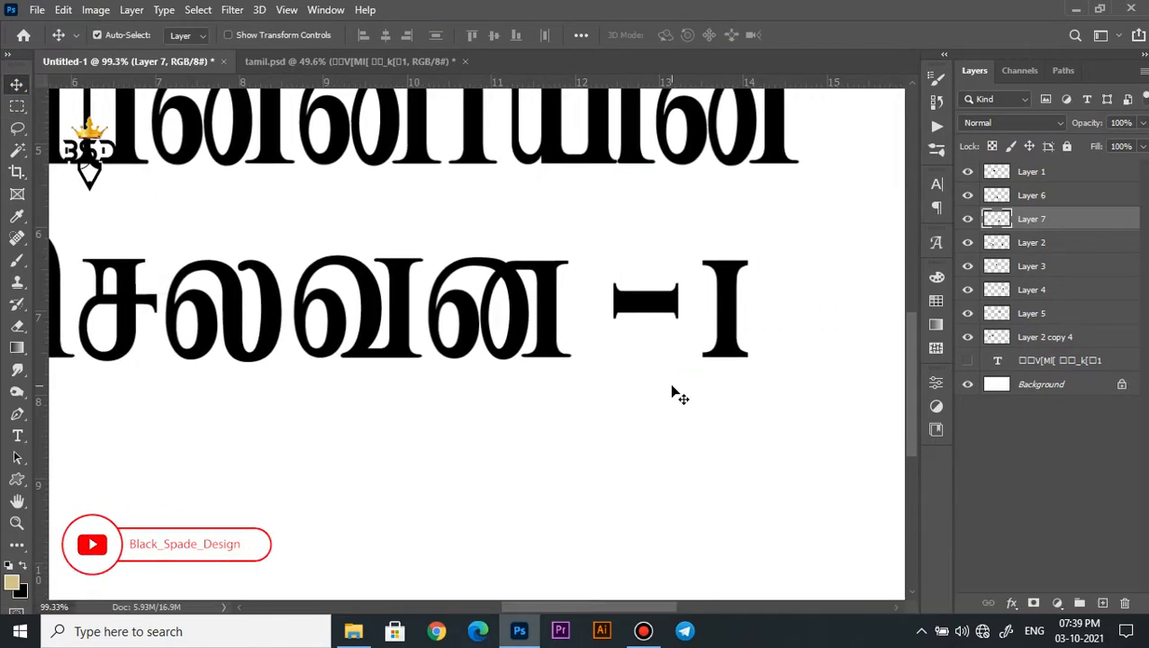
scroll(650, 324, up, 2)
drag(584, 236, 671, 333)
right_click(625, 288)
click(648, 420)
key(v)
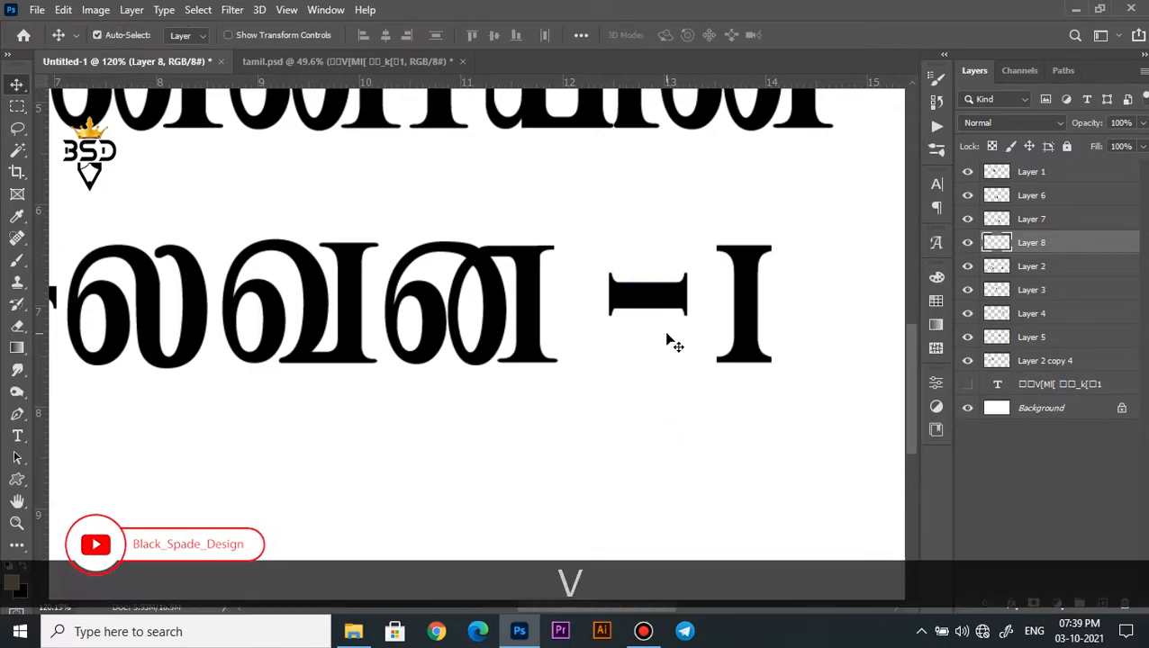
key(Left)
key(Left)
- Scale the hyphen to about 74% width and 87% height and nudge it left towards ன
key(ctrl+t)
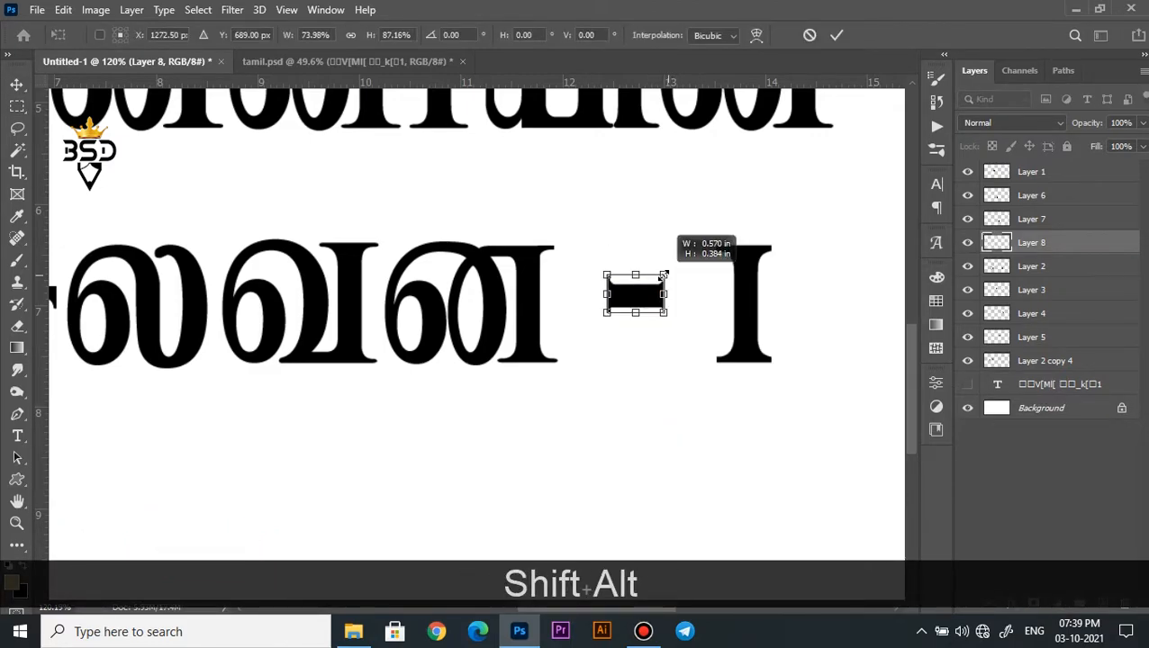
drag(663, 275, 664, 277)
key(Return)
key(Left)
key(Left)
key(Left)
key(Left)
- Cut the numeral 1 from Layer 2 to its own layer and nudge it left towards the hyphen
right_click(750, 302)
click(767, 306)
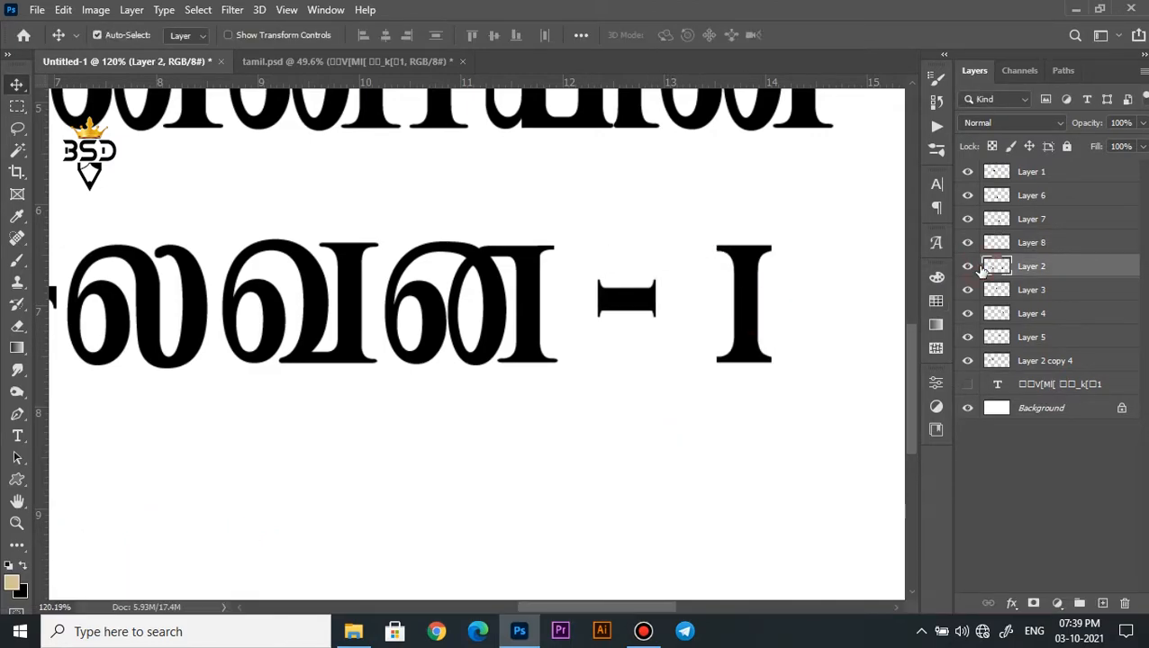
scroll(560, 323, down, 2)
drag(711, 411, 711, 411)
right_click(712, 410)
click(767, 405)
key(v)
key(Left)
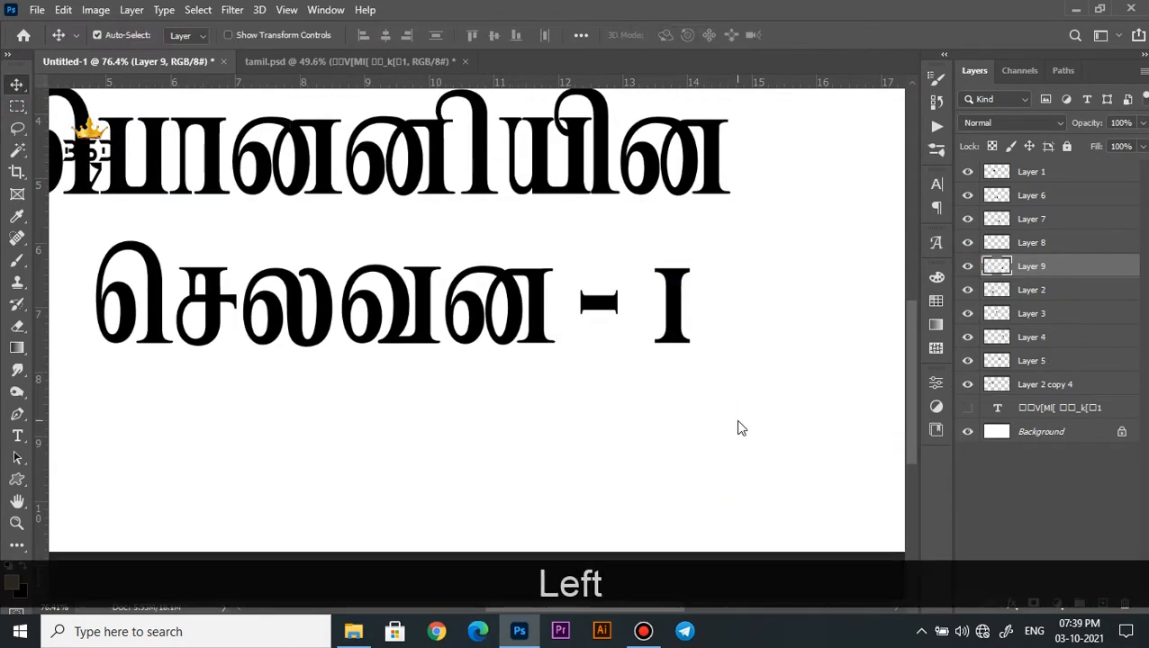
key(Left)
- Resize the hyphen again and nudge it and the numeral 1 left to tighten the end of the lower line
right_click(608, 304)
click(623, 316)
key(ctrl+t)
scroll(629, 325, up, 2)
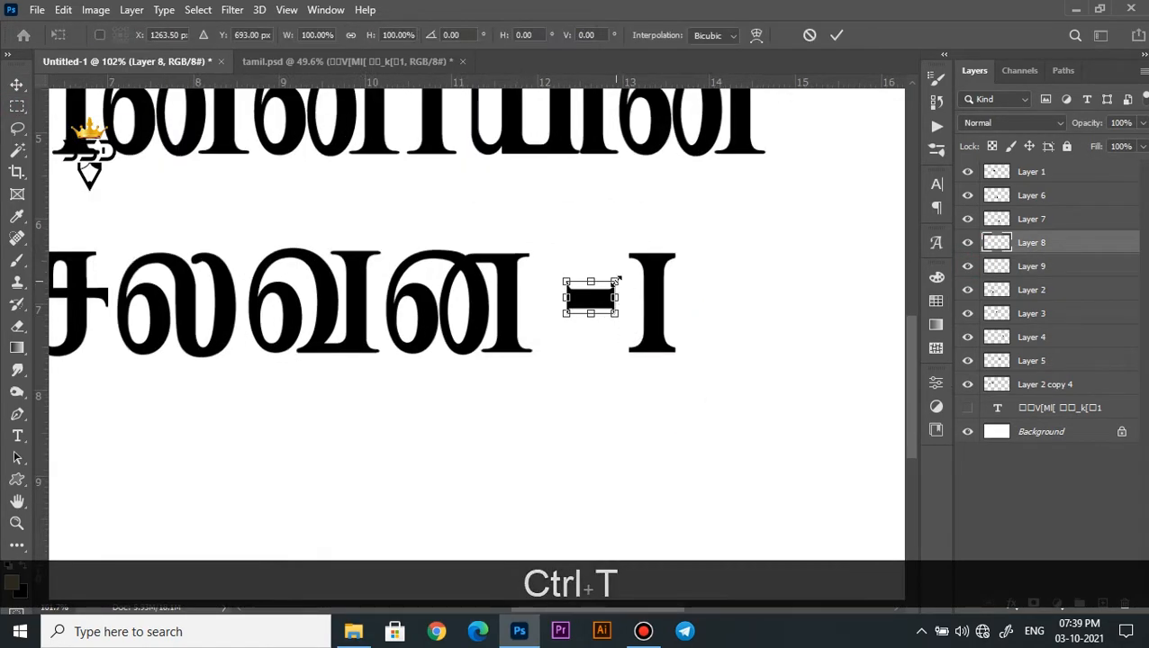
key(shift+alt)
key(Left)
key(Left)
click(670, 304)
key(Left)
scroll(620, 319, down, 5)
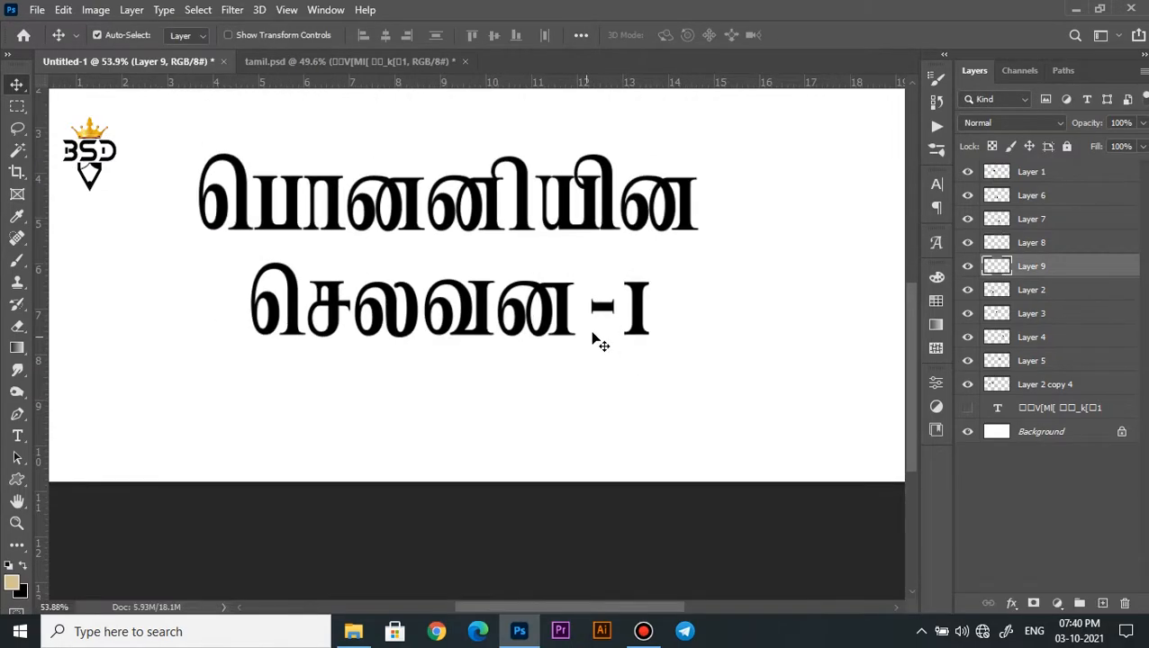
- Merge all the lettering layers from Layer 1 to Layer 2 copy 4 into one layer
scroll(593, 339, down, 1)
scroll(558, 301, up, 2)
key(space)
drag(532, 359, 616, 326)
click(1042, 384)
shift+click(1032, 172)
scroll(687, 269, down, 2)
key(ctrl+e)
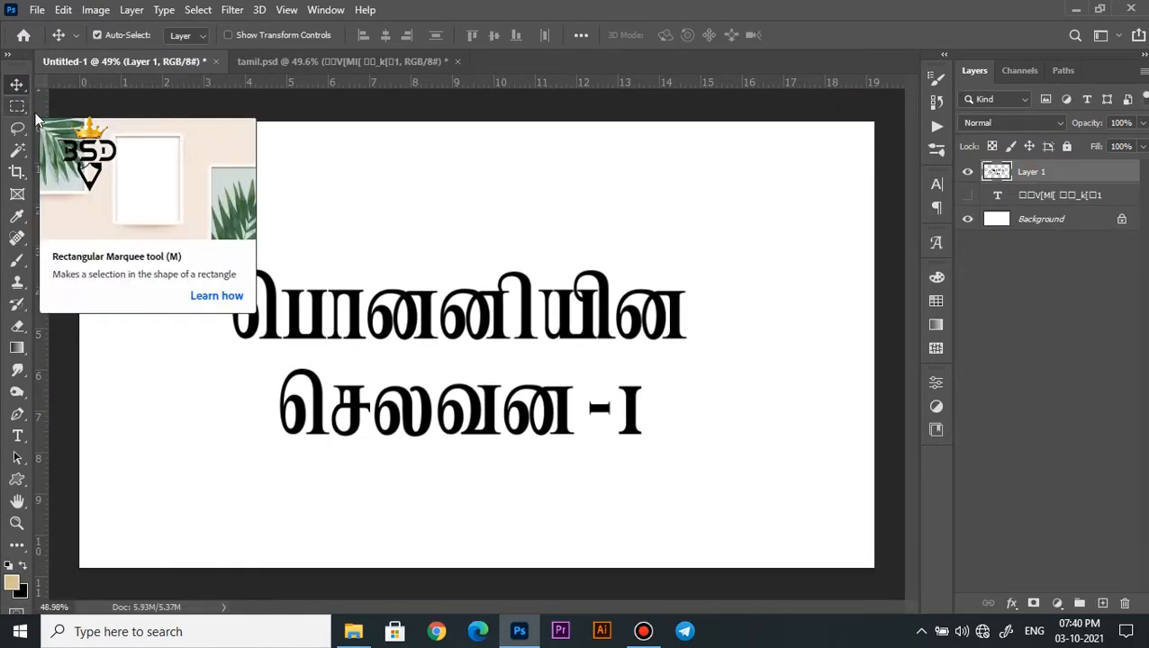
- Draw a small filled circle with the Ellipse tool as the pulli dot above the lower line's ன
scroll(372, 399, up, 4)
key(space)
drag(372, 399, 415, 397)
scroll(415, 397, up, 1)
right_click(18, 479)
click(87, 512)
scroll(670, 387, up, 1)
mouse_move(684, 342)
mouse_down()
mouse_move(696, 364)
mouse_move(532, 362)
mouse_up()
click(742, 480)
click(712, 415)
click(889, 302)
- Position a copy of the dot above ல, show the guides and nudge both dots down
key(v)
scroll(708, 345, up, 2)
scroll(708, 345, up, 1)
scroll(696, 363, down, 3)
key(ctrl+h)
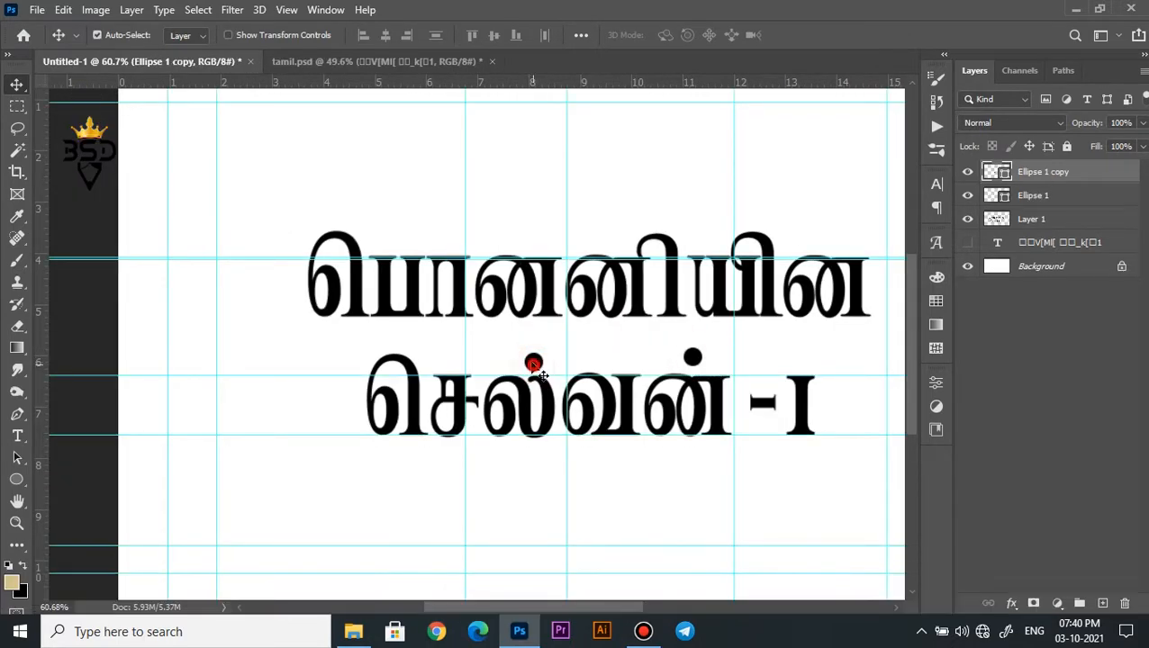
ctrl+click(1032, 196)
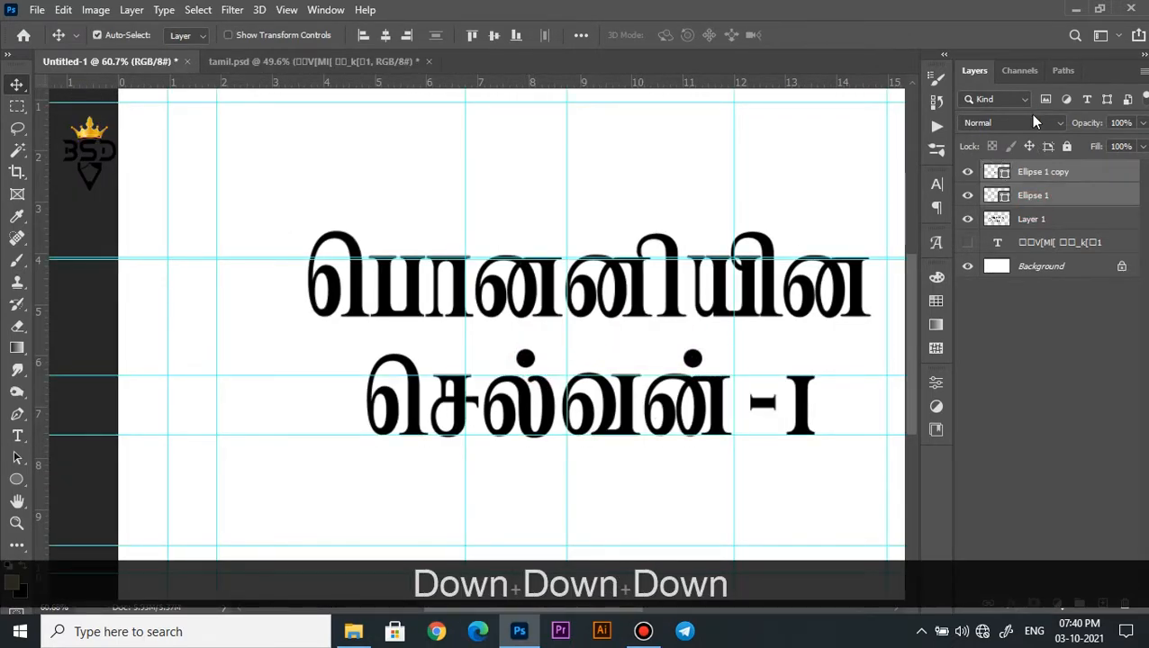
key(Down)
- Duplicate both dots up to the upper line and position one copy above its first ன
scroll(407, 369, down, 1)
drag(406, 370, 400, 269)
right_click(391, 268)
click(405, 277)
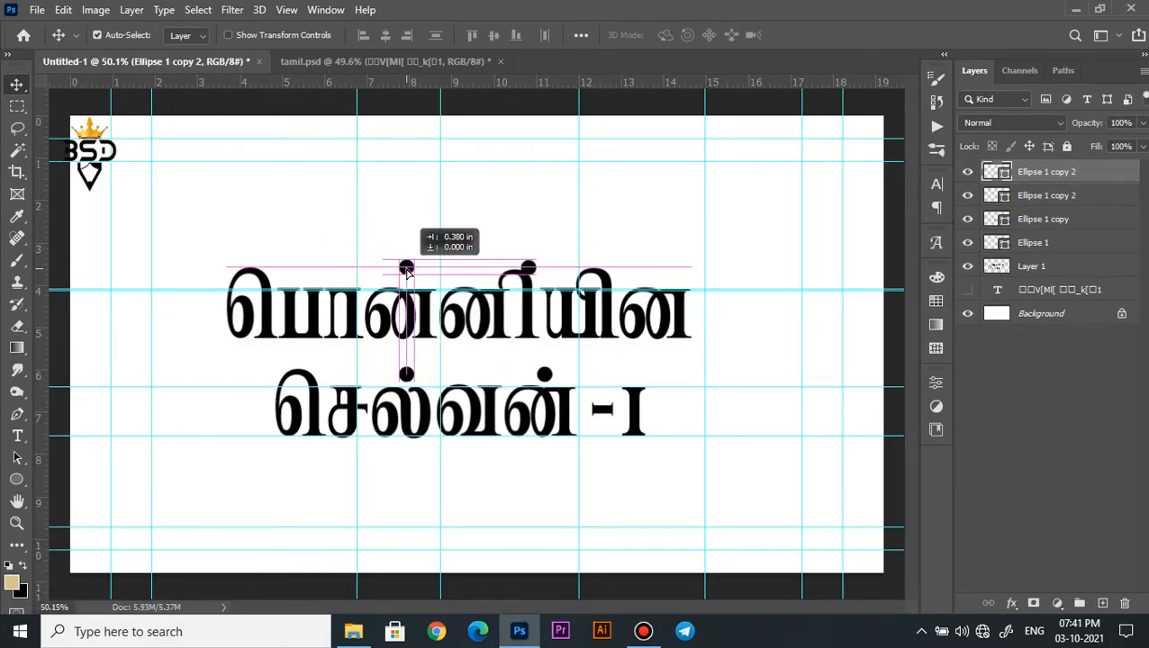
key(Down)
key(Down)
key(Down)
key(Down)
key(Right)
key(Down)
- Move the other dot copy above the upper line's last ன and nudge it left into place
scroll(412, 274, up, 1)
click(552, 271)
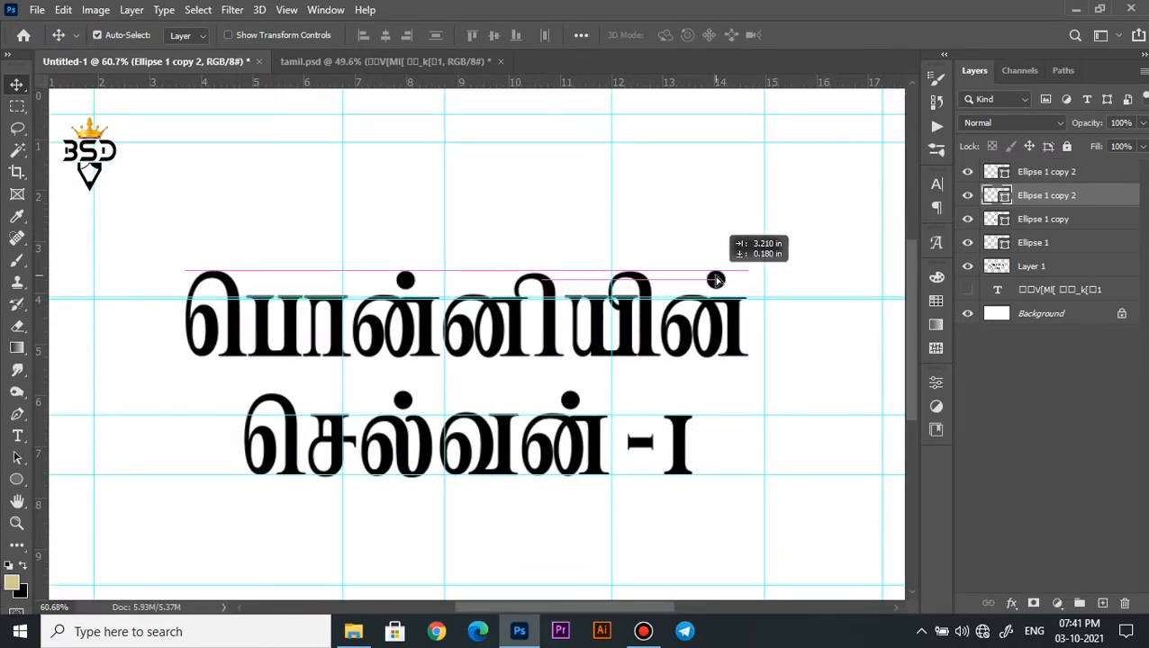
scroll(721, 289, up, 1)
key(Left)
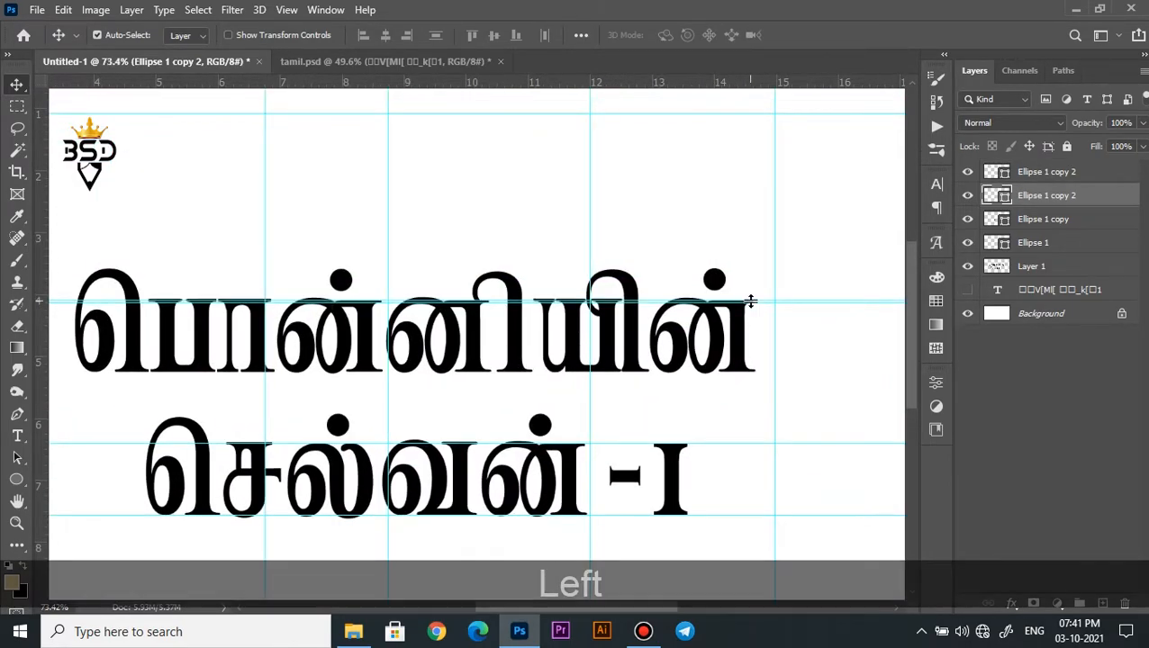
- Merge the dots and both lines of lettering into a single layer and hide the guides
scroll(684, 288, down, 4)
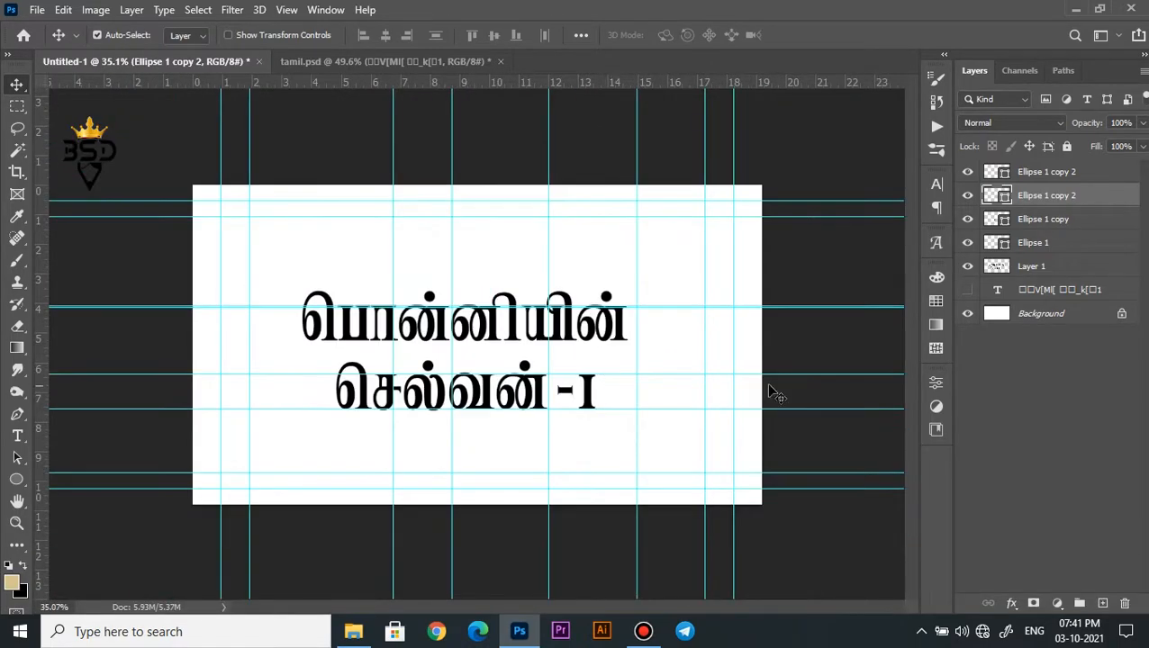
click(1008, 266)
shift+click(1045, 171)
key(ctrl+e)
key(ctrl+h)
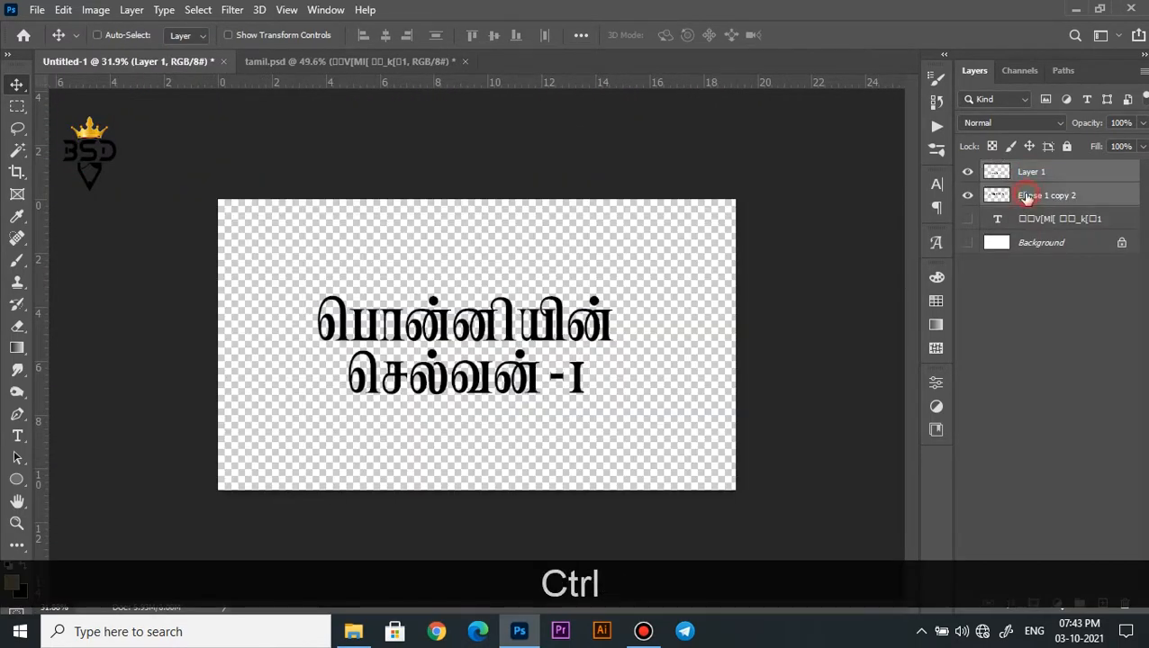
ctrl+click(1027, 195)
key(ctrl+e)
- Place the Gold Plates image, enlarged to cover the lettering, and show the Background layer
click(355, 631)
drag(343, 419, 475, 342)
drag(526, 308, 654, 237)
key(Return)
click(967, 243)
scroll(391, 315, up, 3)
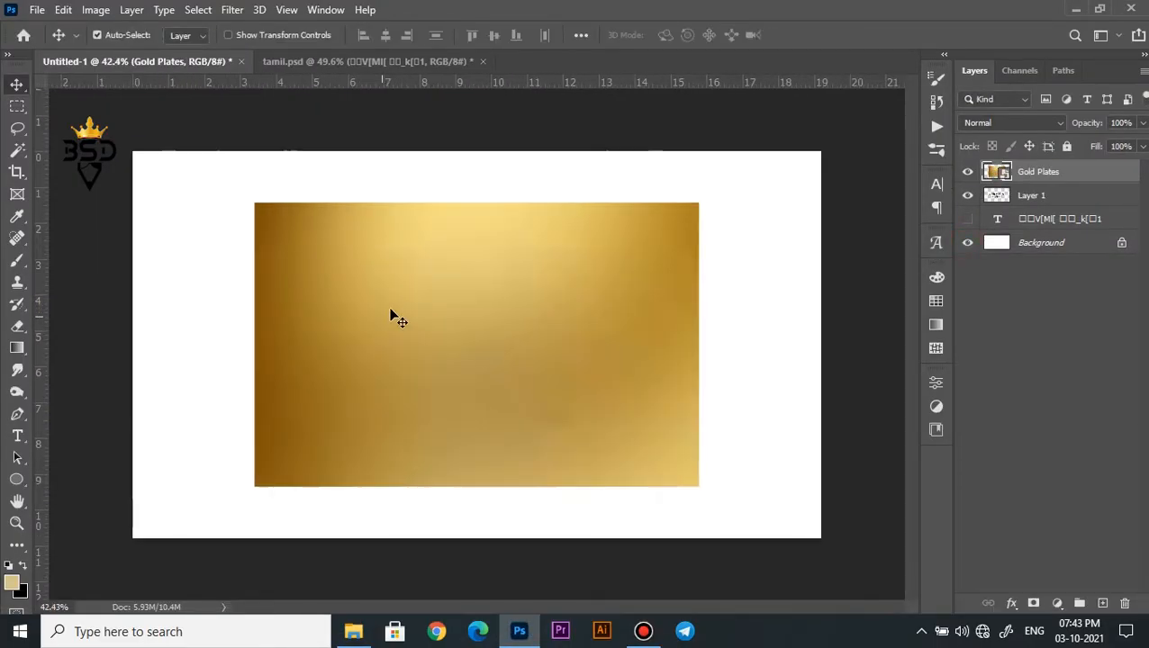
- Clip the Gold Plates image to the lettering layer and nudge the texture left
right_click(1064, 176)
click(931, 398)
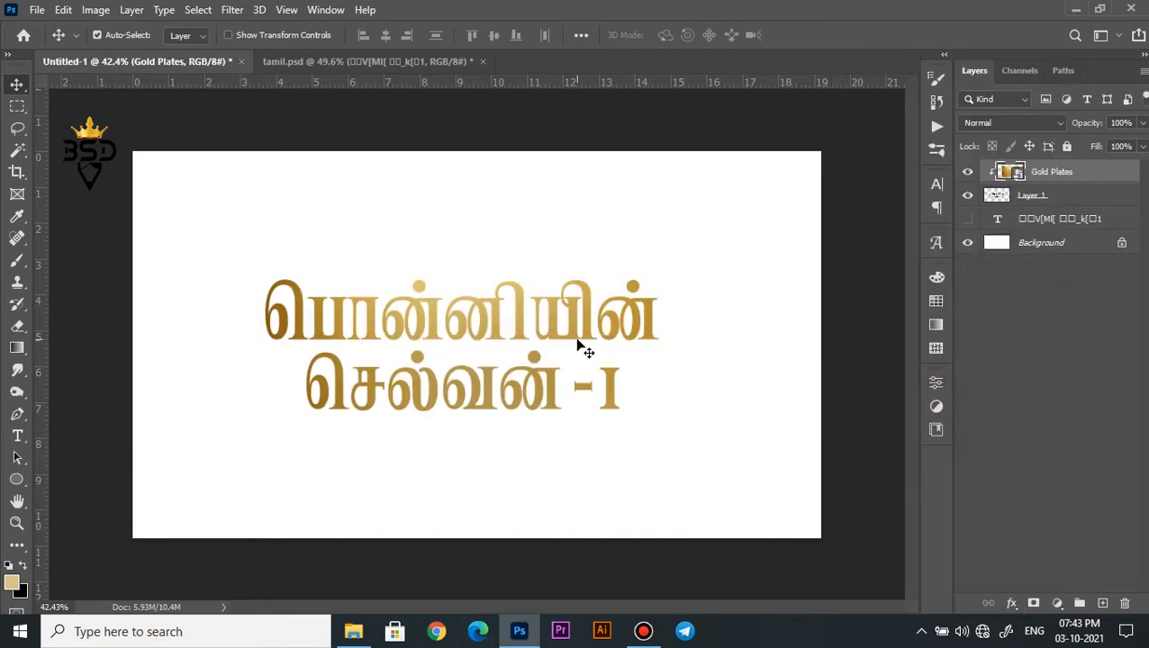
key(Left)
key(Left)
key(Left)
key(Left)
key(Left)
scroll(459, 355, down, 3)
scroll(459, 354, up, 4)
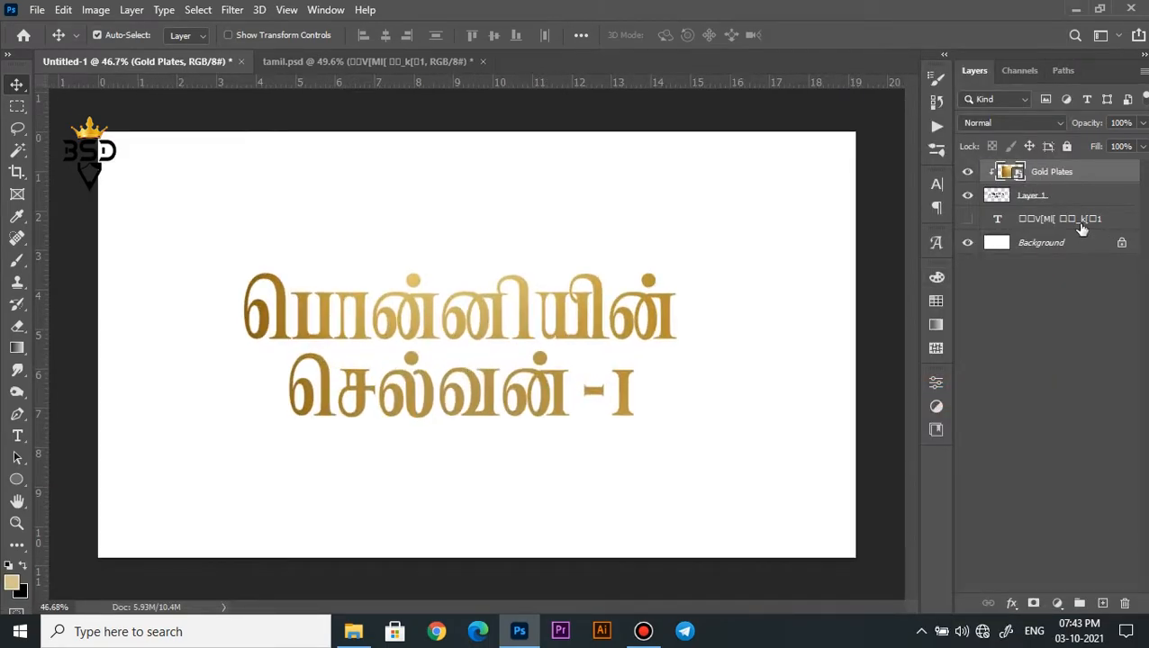
- Merge Gold Plates with the lettering and add a Bevel & Emboss effect to the merged layer
key(ctrl+e)
scroll(454, 357, down, 1)
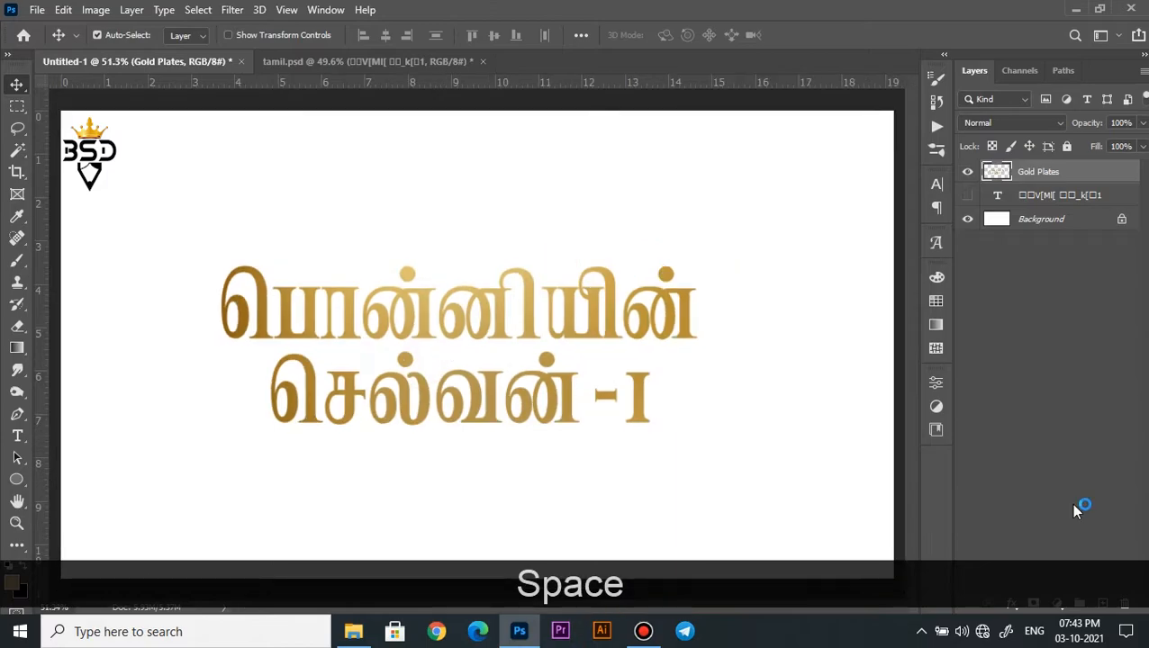
click(1011, 603)
click(1038, 470)
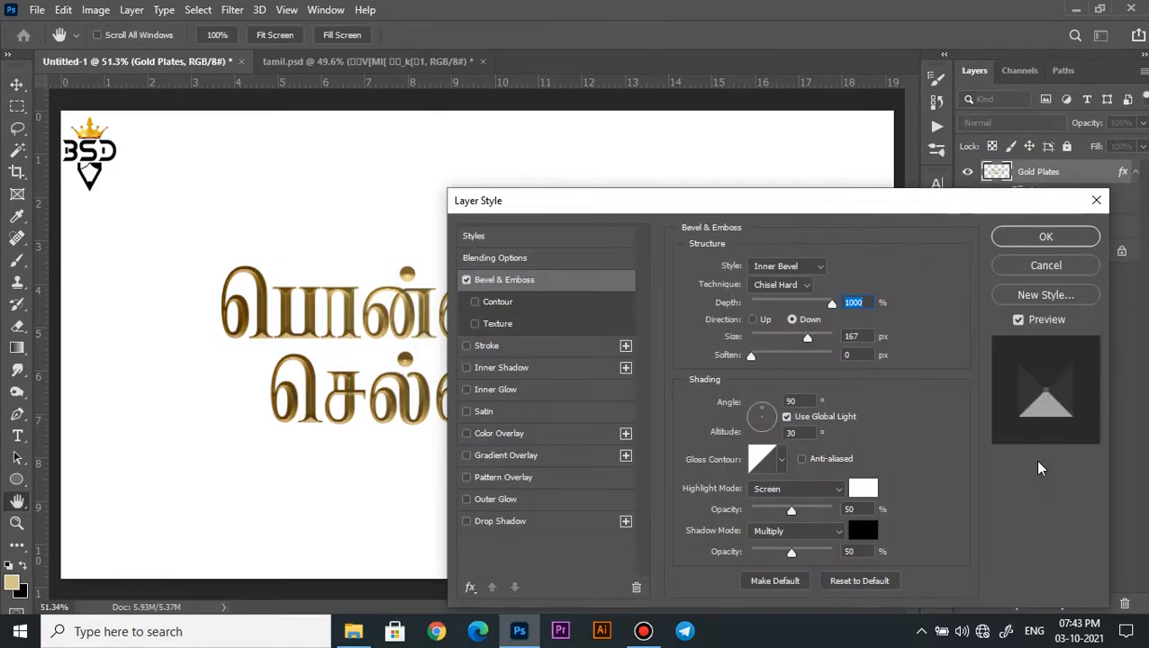
drag(533, 200, 735, 220)
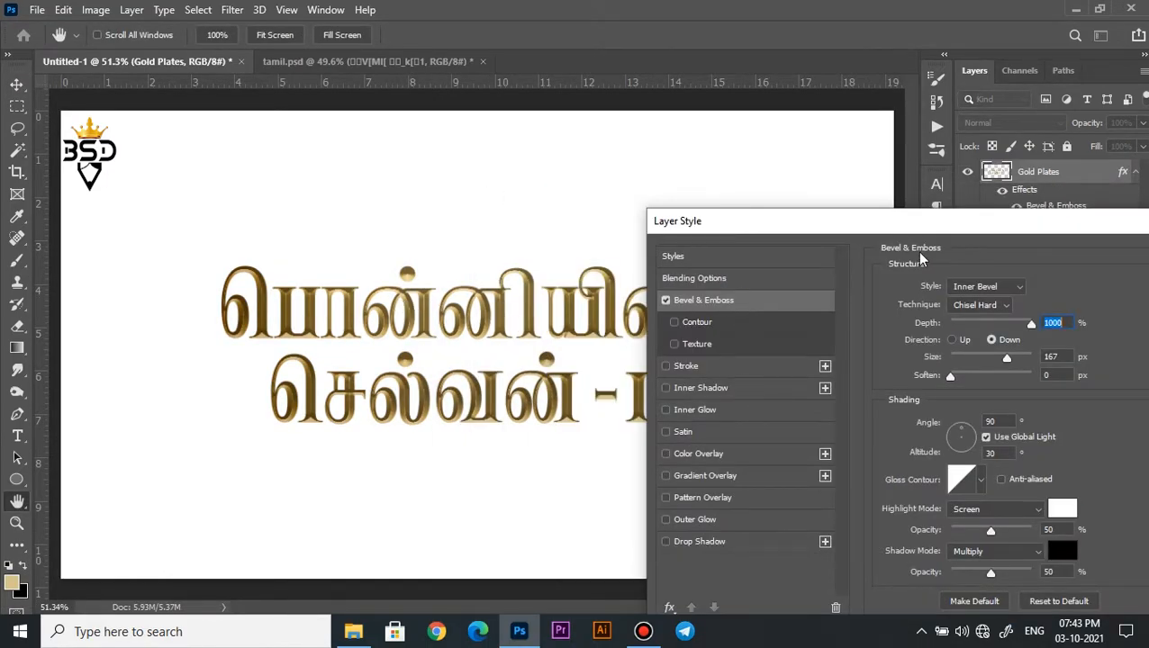
- Set the bevel's depth to 272% and its size to 57 px, keeping the linear gloss contour
click(981, 482)
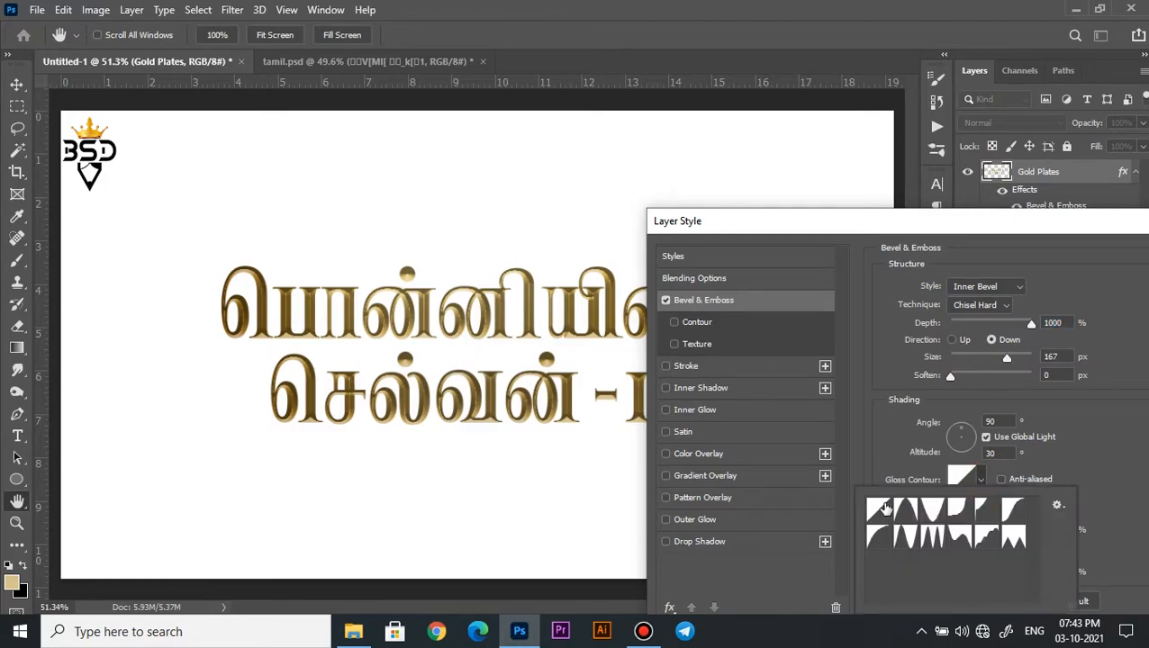
click(1080, 272)
drag(1027, 324, 971, 356)
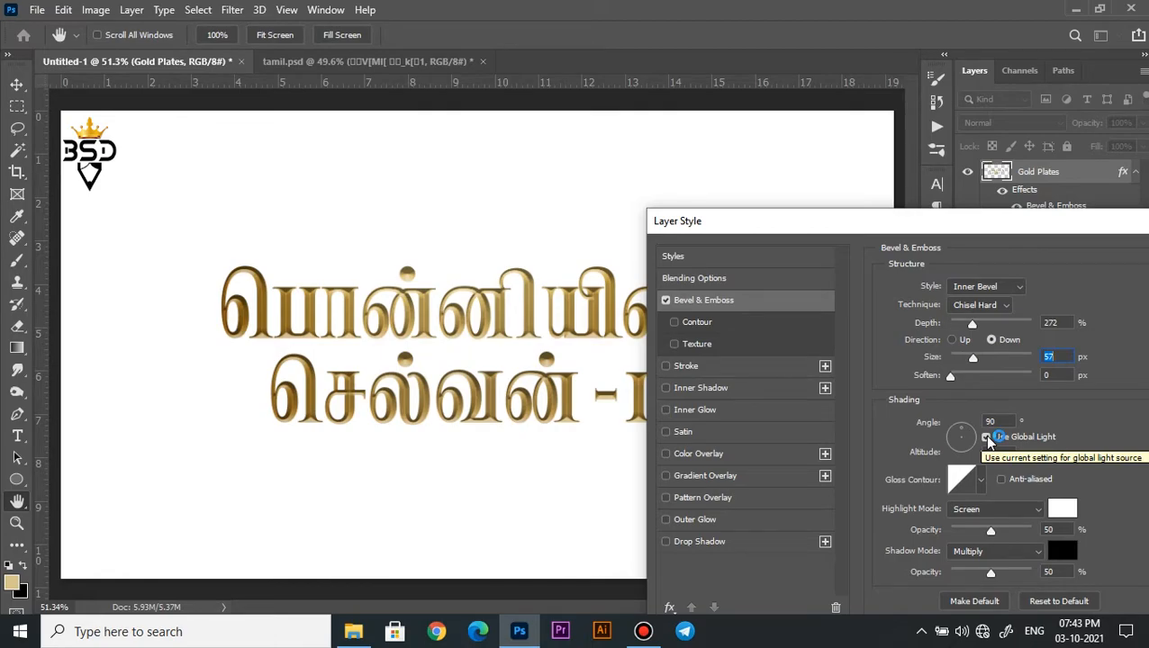
- Adjust the bevel's global light to an angle of 83° and an altitude of 26°
click(962, 437)
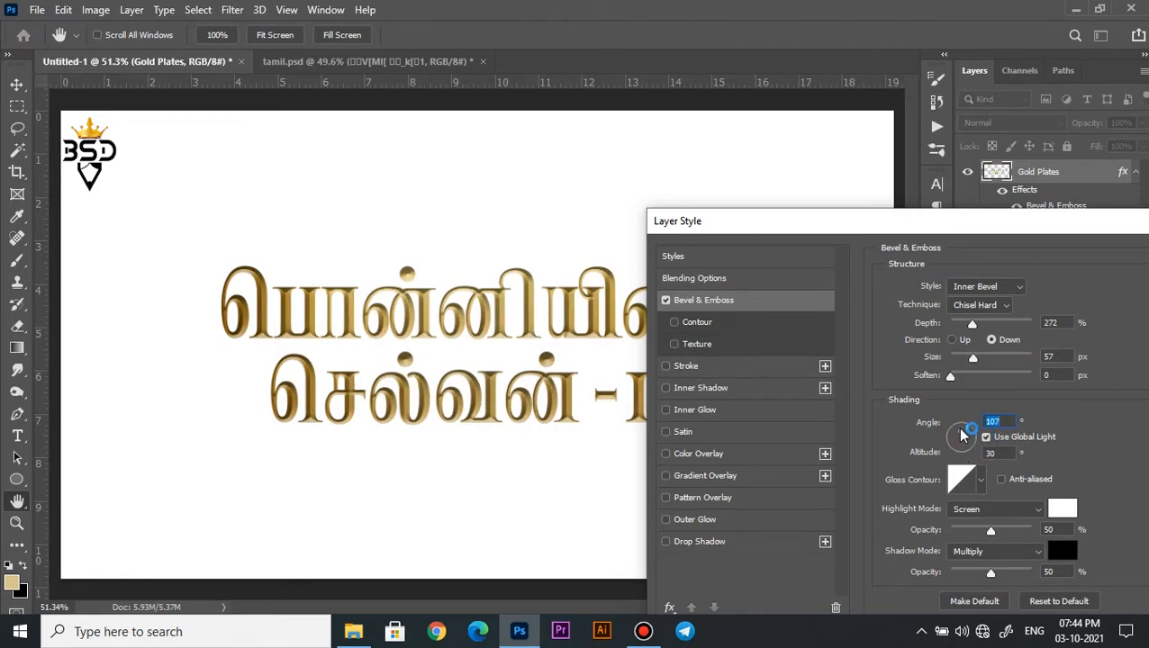
drag(946, 438, 952, 439)
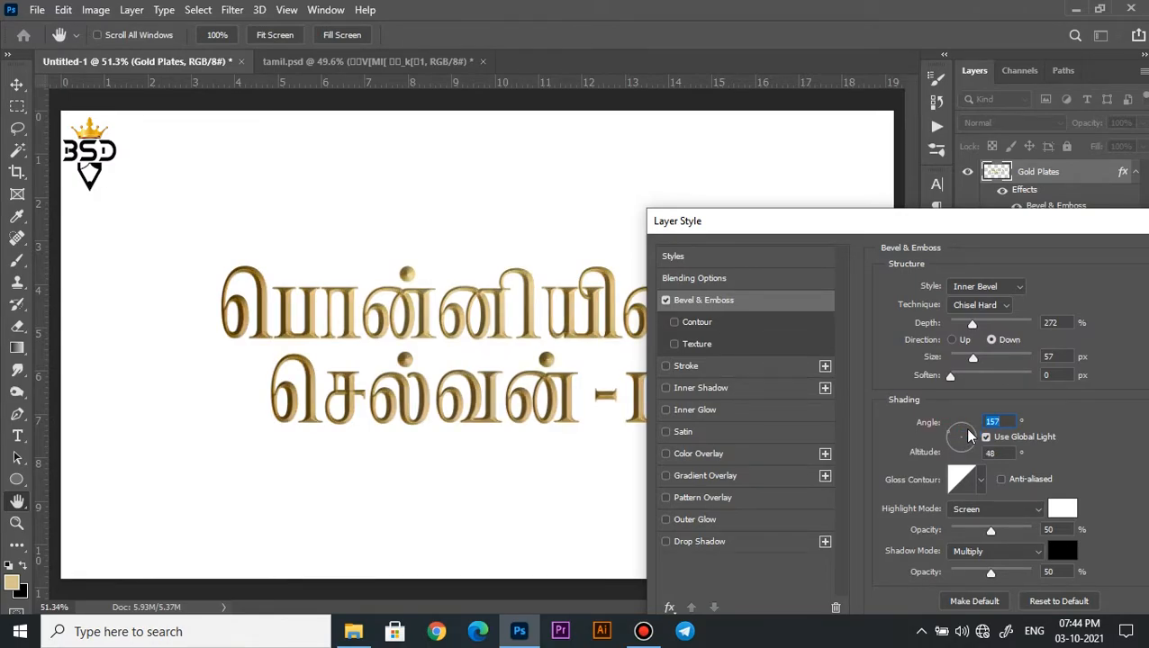
click(969, 431)
click(963, 428)
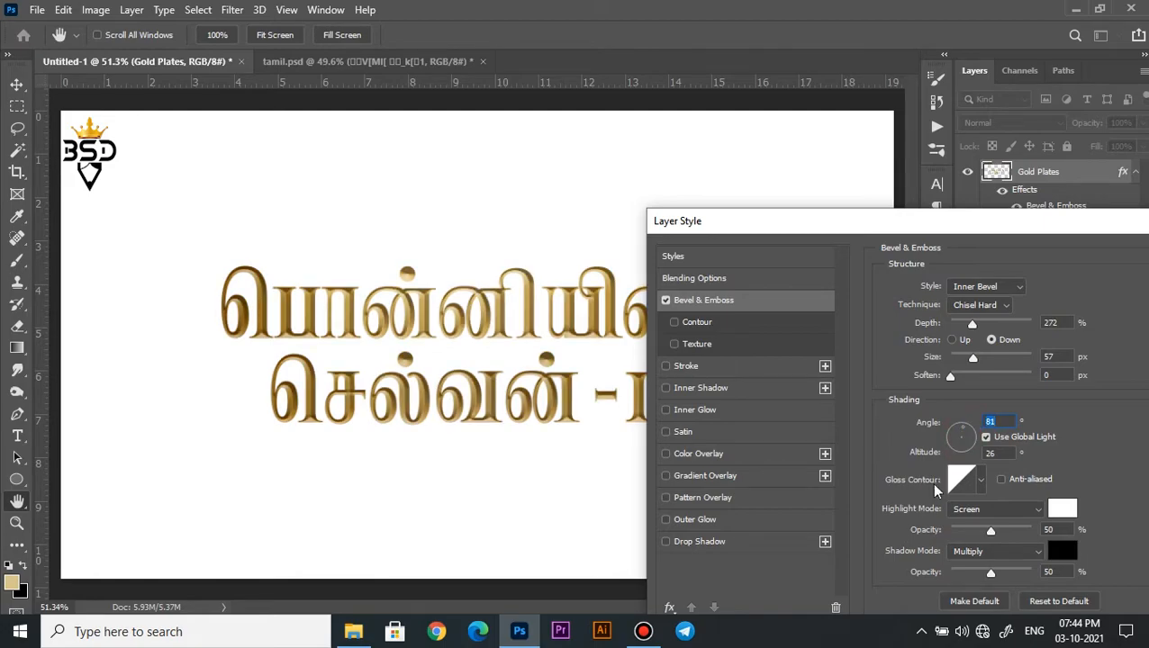
key(Up)
key(Up)
- Lower the bevel's highlight opacity to about 13% and apply the layer style
drag(997, 533, 967, 533)
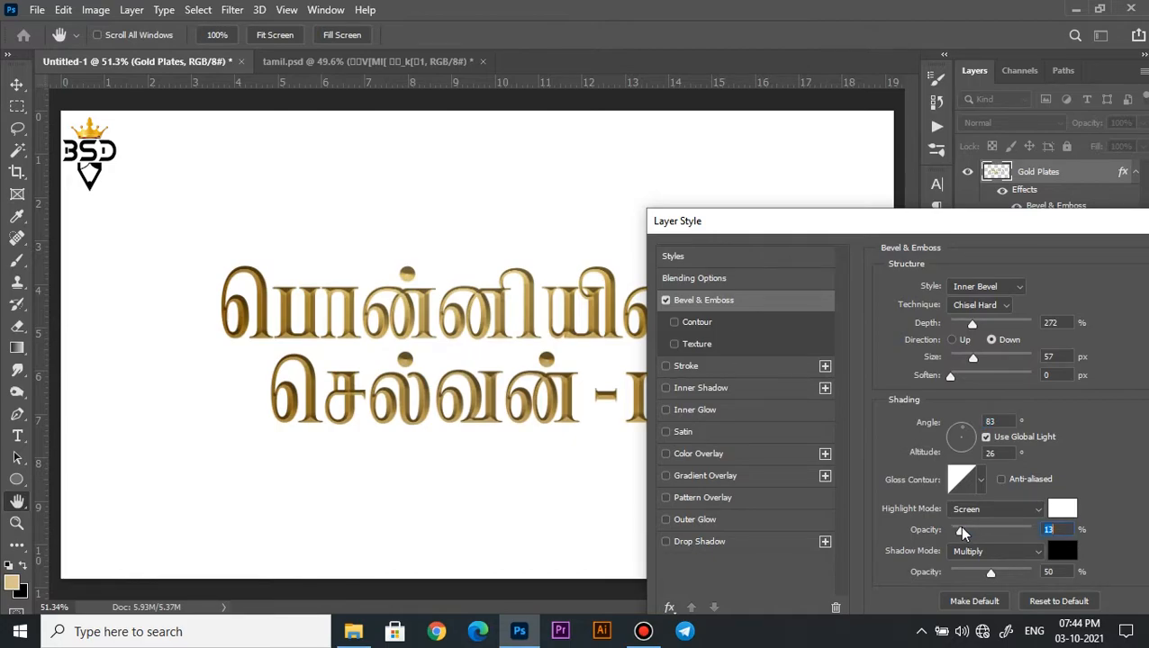
drag(1072, 228, 812, 228)
click(977, 260)
scroll(456, 351, down, 2)
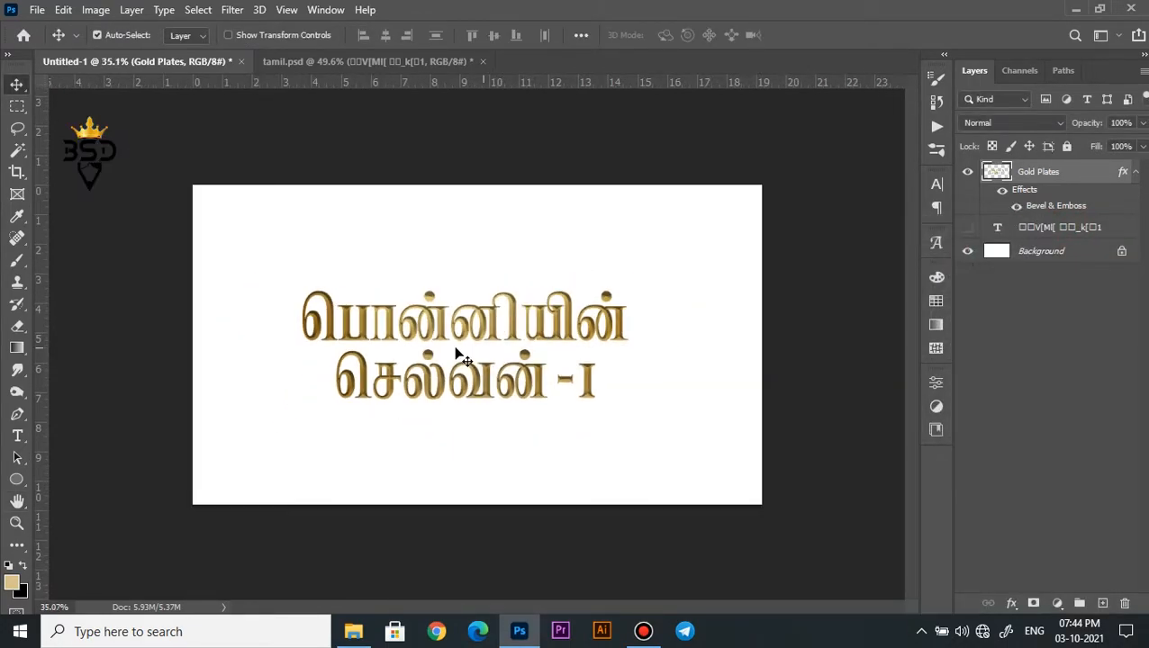
- Add a Hue/Saturation adjustment clipped to the Gold Plates lettering and raise its saturation to about +35
scroll(425, 333, up, 6)
key(space)
drag(383, 334, 501, 354)
scroll(448, 338, down, 2)
key(space)
scroll(501, 355, up, 1)
scroll(507, 362, down, 3)
click(1057, 603)
click(1038, 432)
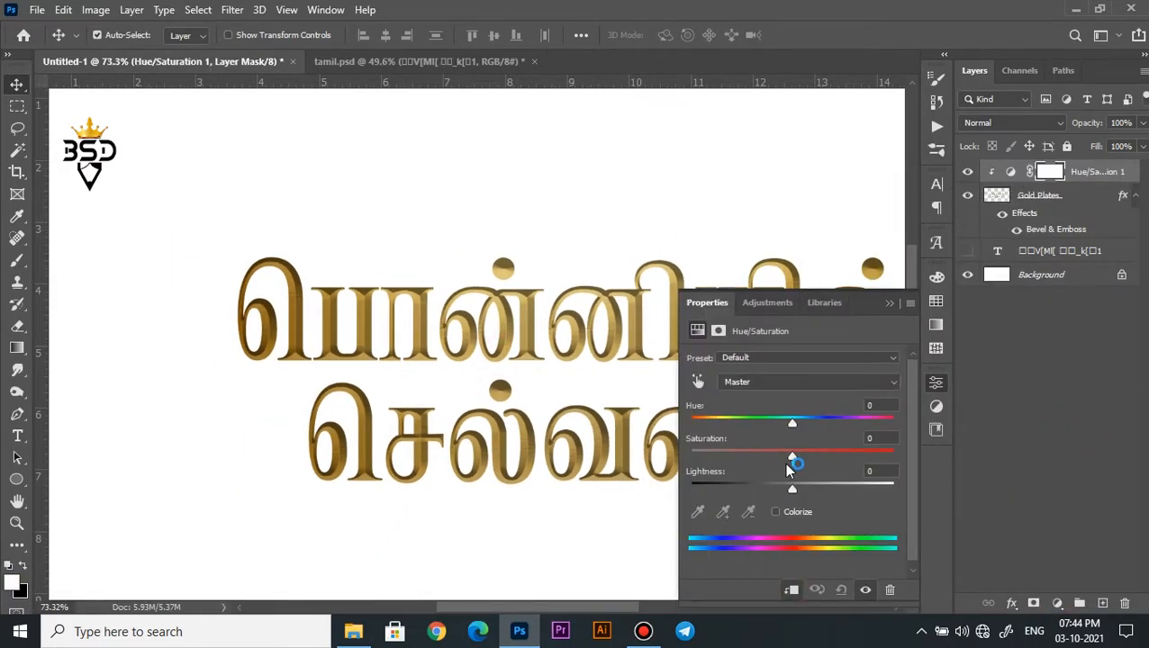
drag(834, 458, 835, 458)
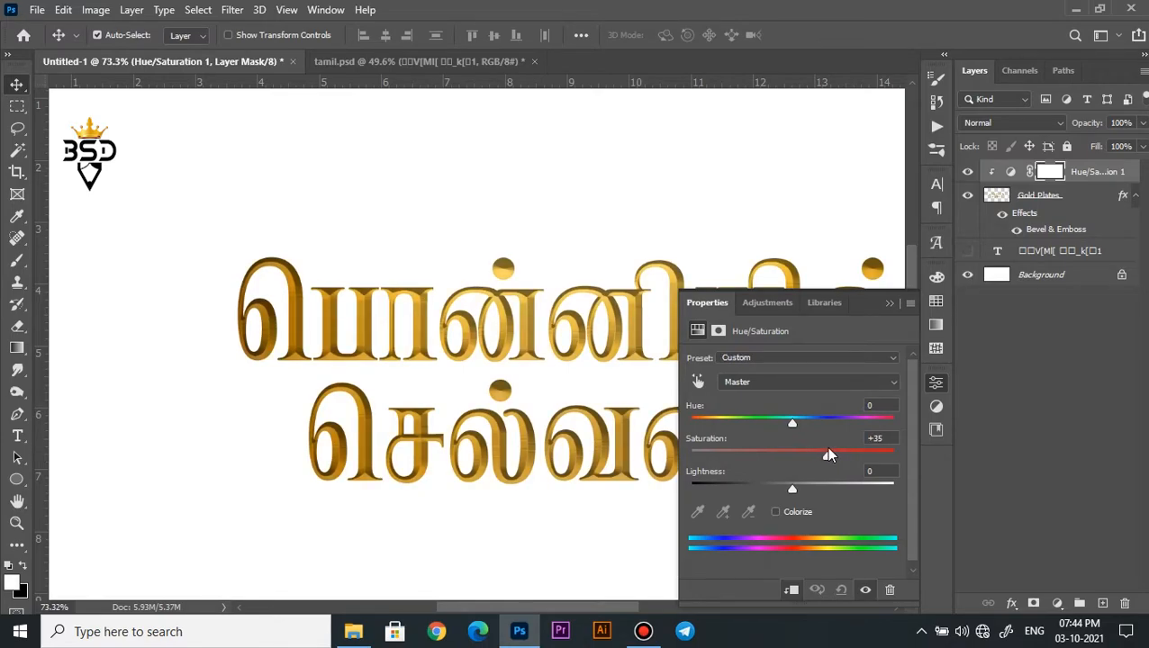
click(888, 303)
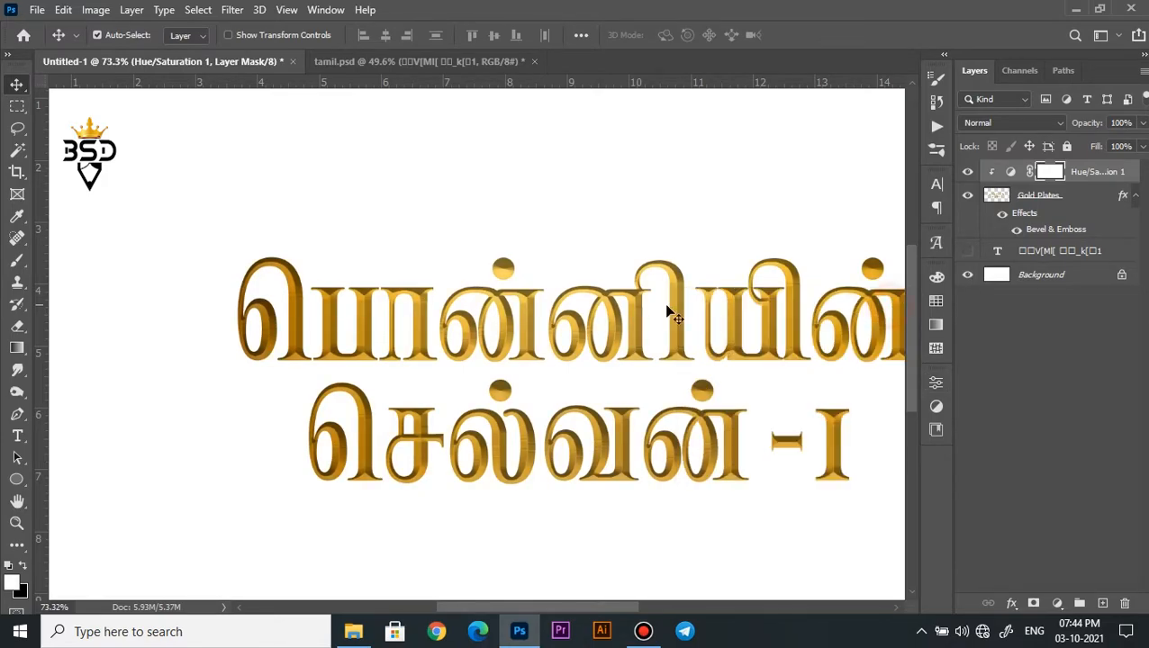
- Place the metal dec 2 texture image over the lettering
scroll(582, 364, down, 2)
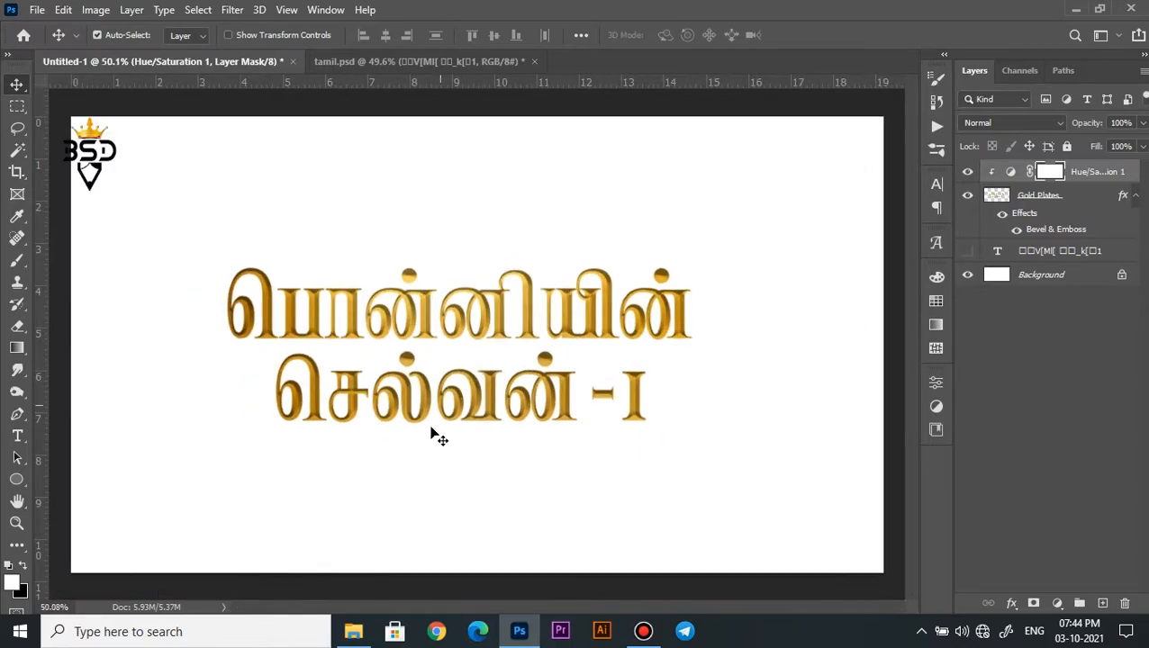
click(352, 631)
click(277, 207)
drag(276, 211, 454, 393)
key(Return)
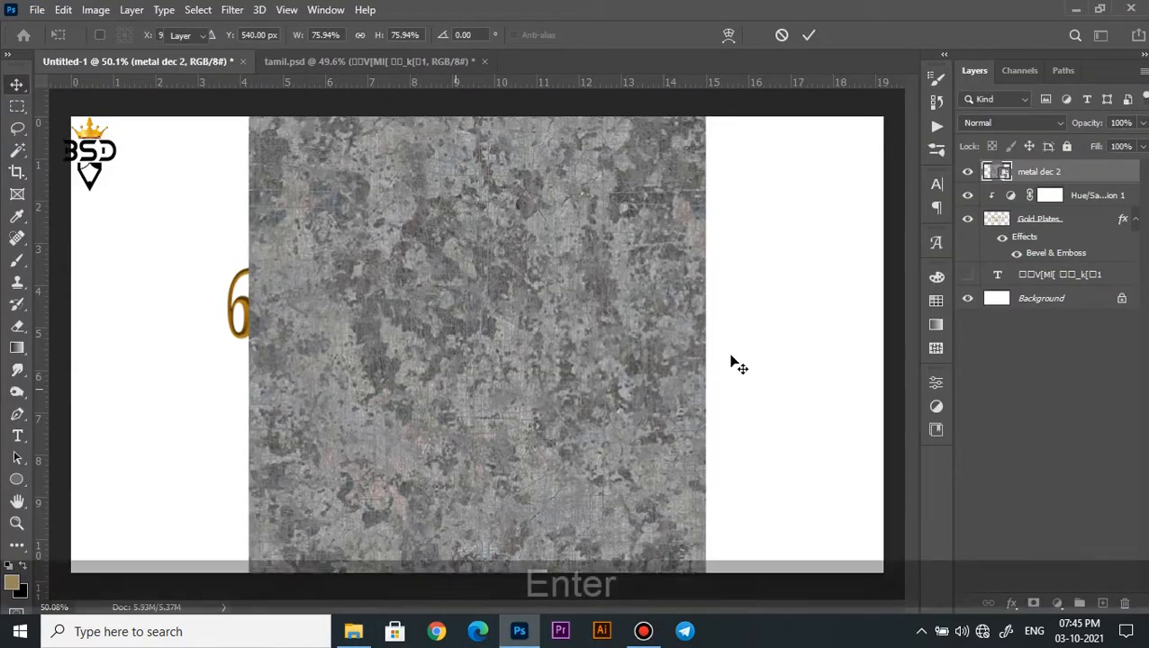
- Clip metal dec 2 to the lettering beneath the Hue/Saturation layer and set its blend mode to Color Burn
drag(1038, 179, 1035, 210)
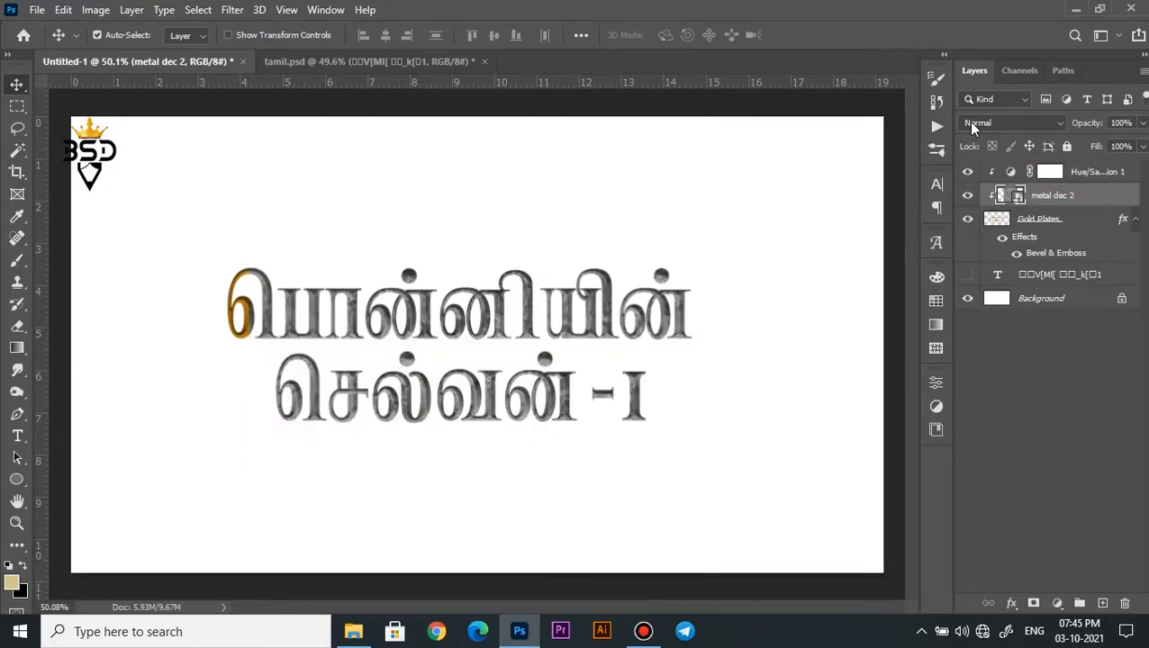
click(971, 125)
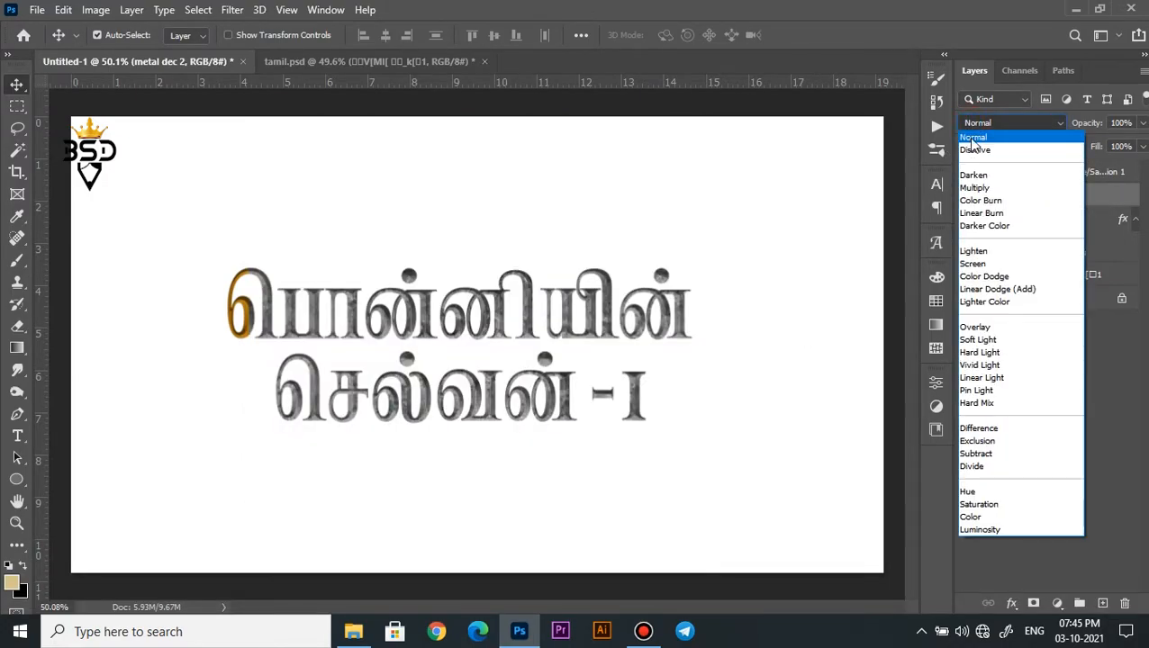
click(971, 201)
scroll(326, 317, up, 3)
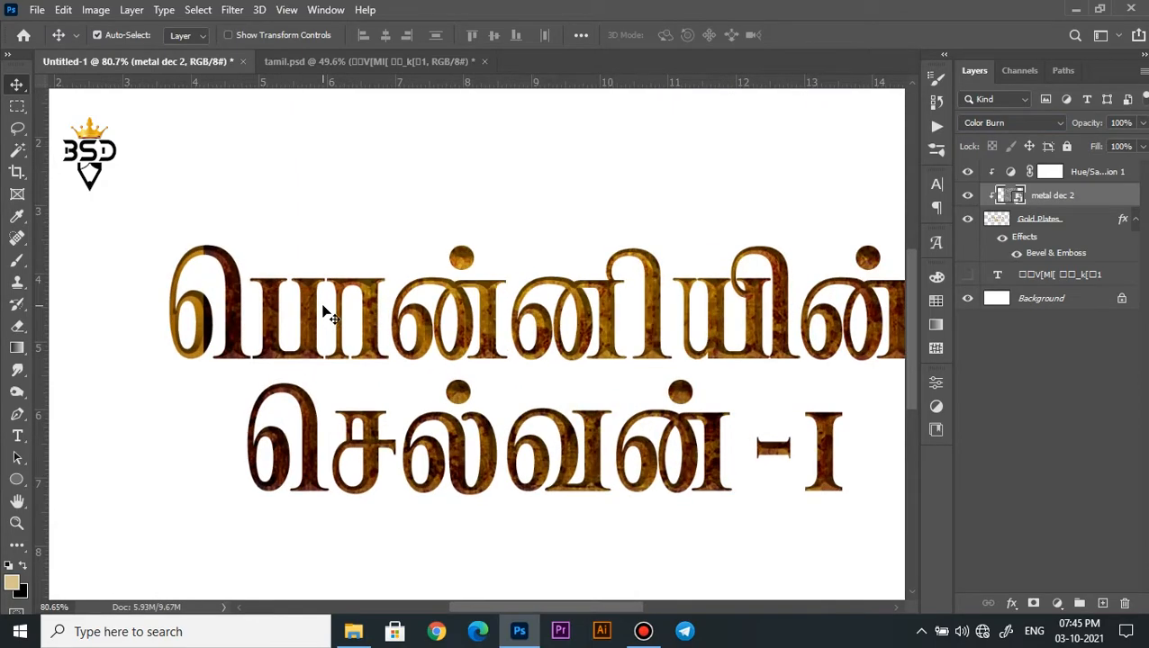
- Transform the metal dec 2 texture, shifting it left so it covers the beginning of both lines of lettering
key(ctrl+t)
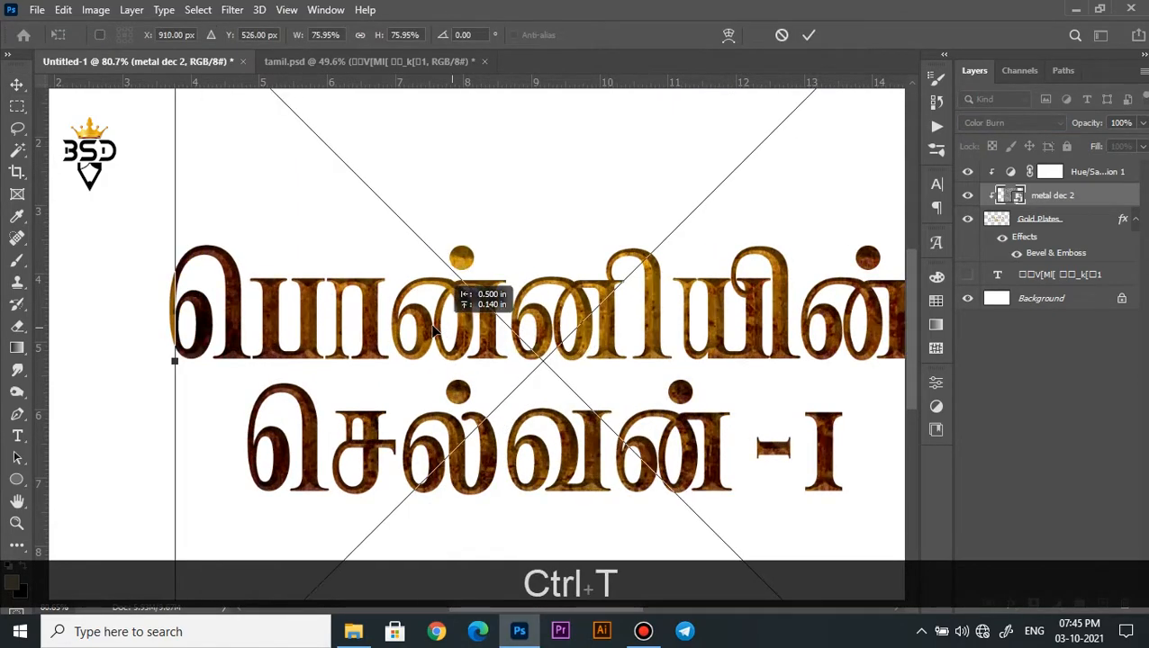
scroll(373, 360, down, 2)
drag(372, 358, 291, 358)
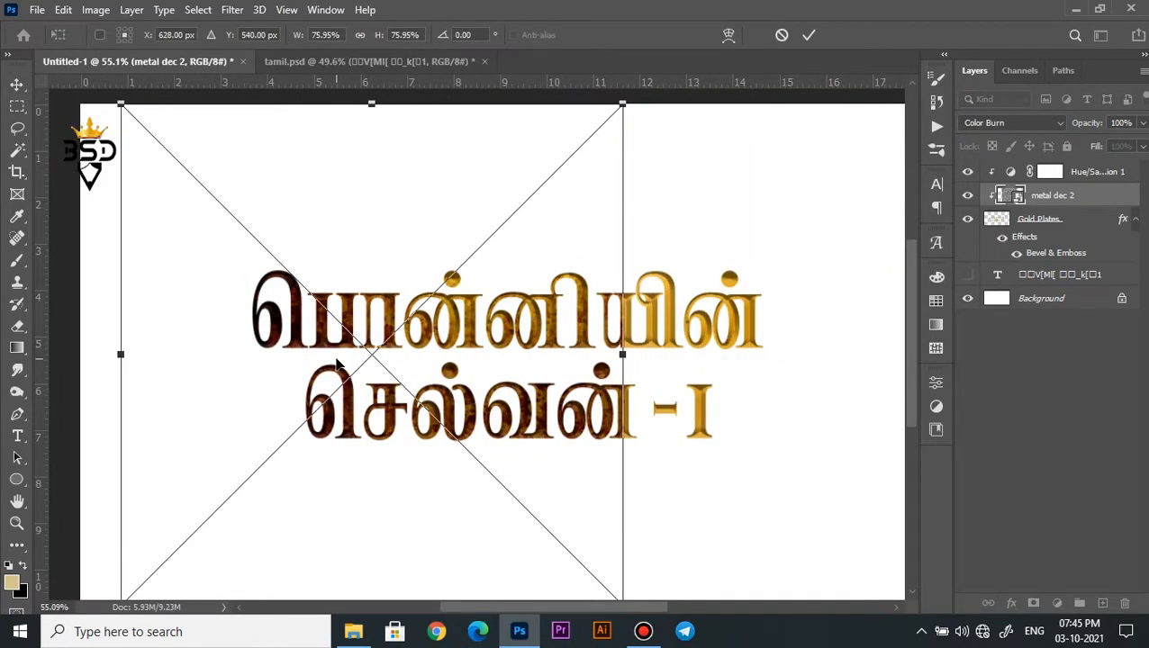
scroll(385, 352, down, 2)
scroll(476, 345, up, 1)
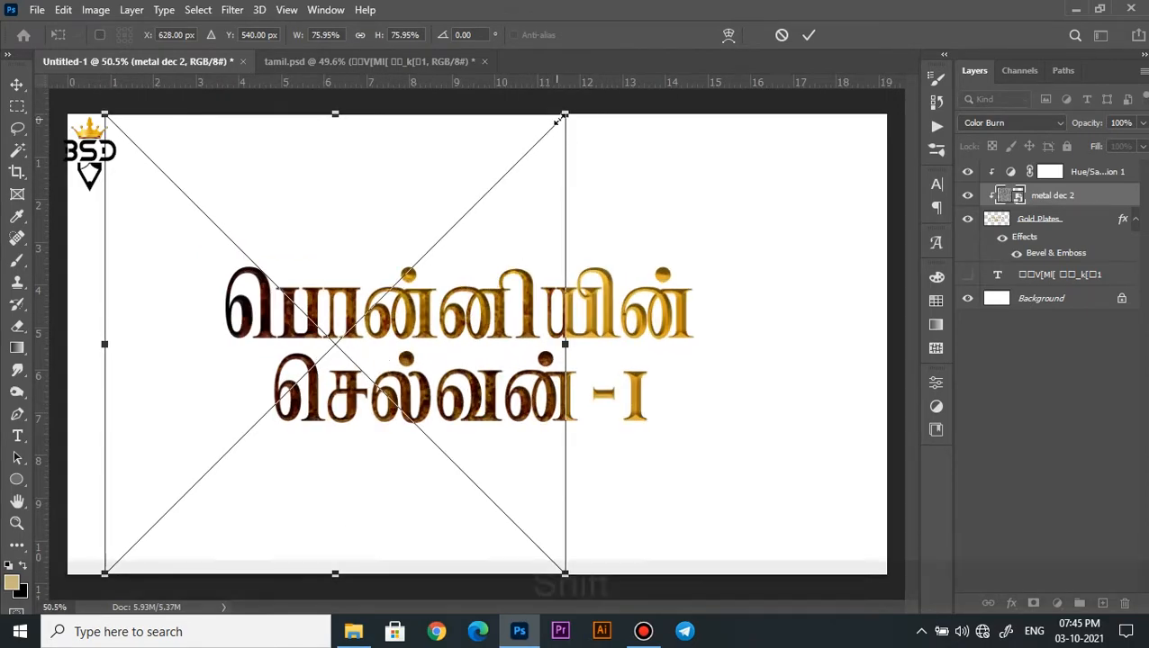
key(shift+alt)
key(Return)
- Reduce the metal dec 2 layer's opacity to 47%
drag(1071, 120, 1038, 126)
scroll(368, 261, up, 7)
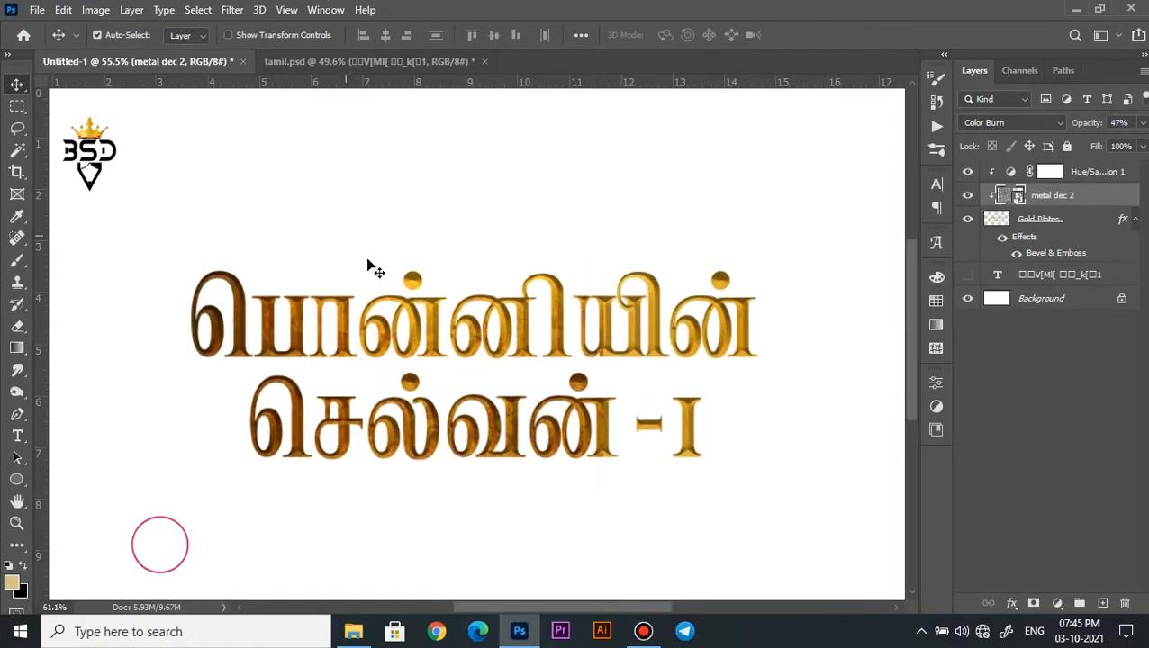
key(space)
drag(320, 406, 461, 363)
scroll(460, 363, down, 3)
scroll(519, 352, up, 1)
scroll(529, 363, down, 1)
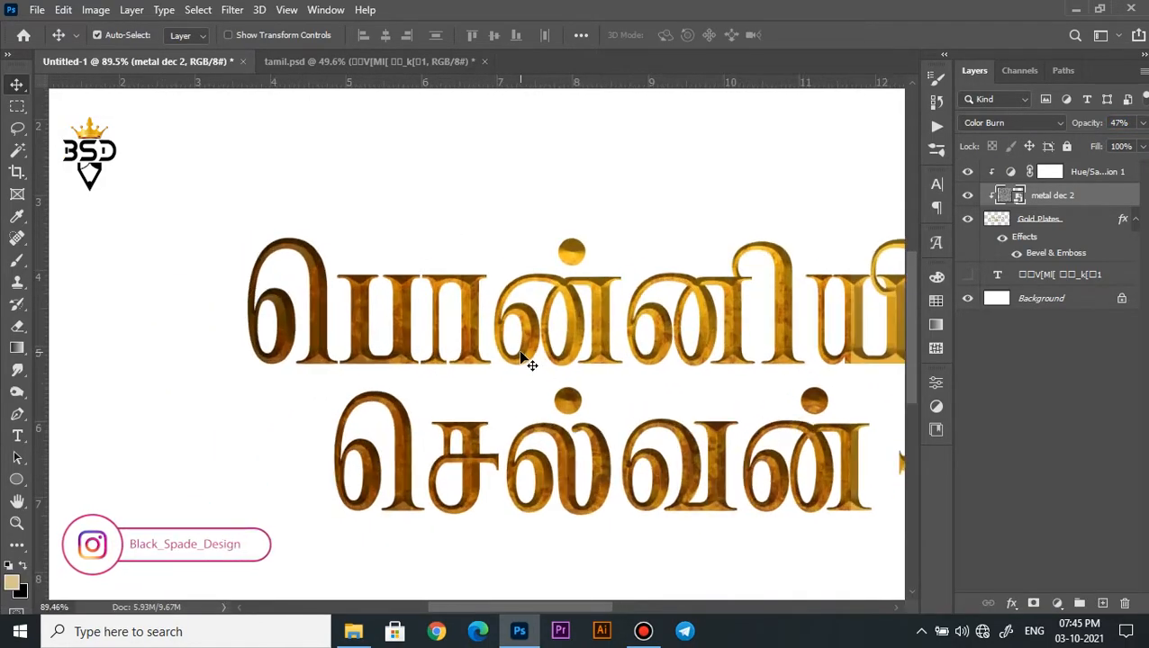
- Duplicate the metal dec 2 layer, place the copy beneath it, and shift the copy right over the rest of the lettering
key(ctrl+j)
drag(1049, 196, 1049, 226)
scroll(774, 341, down, 6)
key(ctrl+t)
key(space)
drag(507, 353, 764, 328)
key(Return)
scroll(504, 331, up, 3)
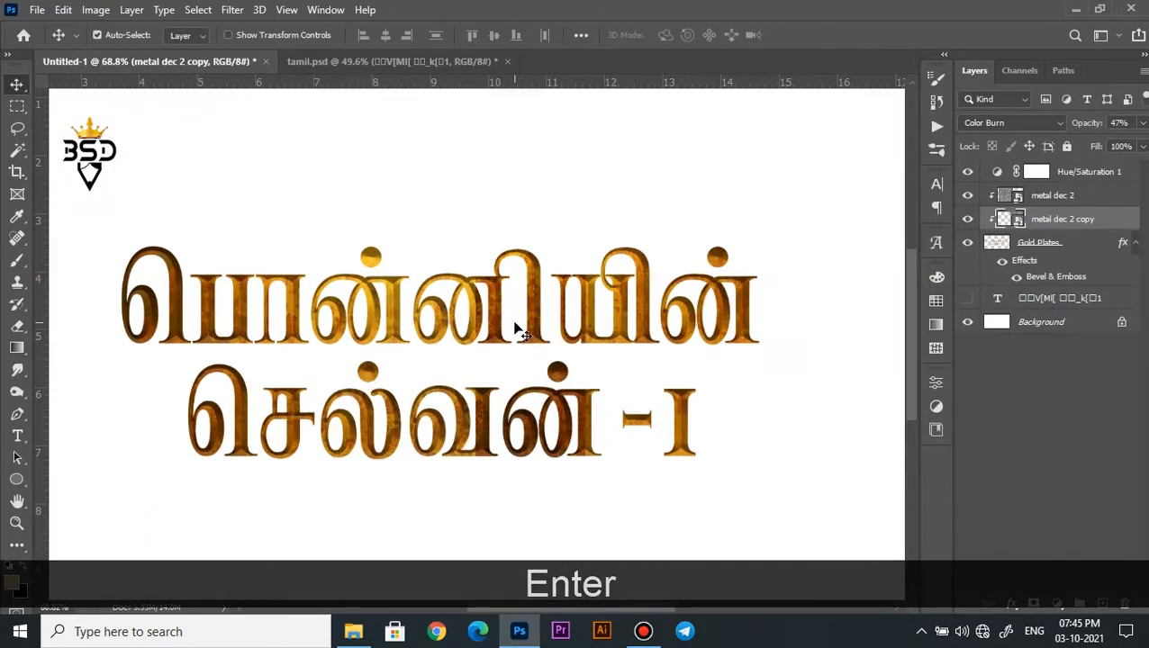
- Add a layer mask to the metal dec 2 copy and choose a splatter brush at a reduced size
click(1033, 602)
key(b)
scroll(517, 295, up, 1)
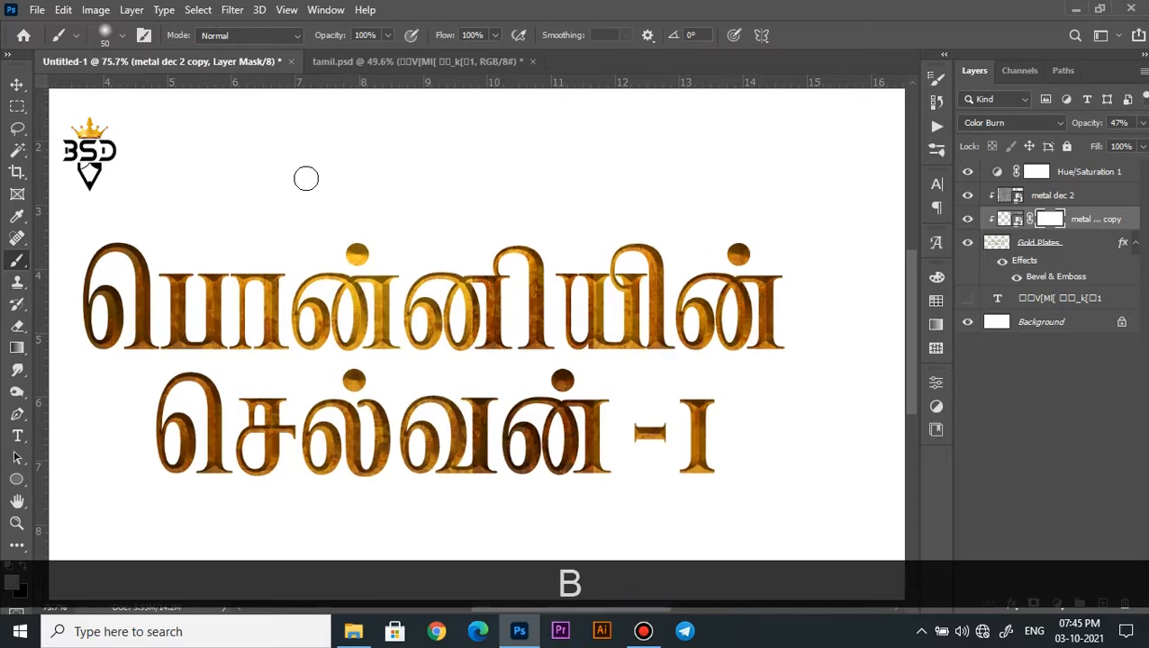
click(120, 36)
click(117, 200)
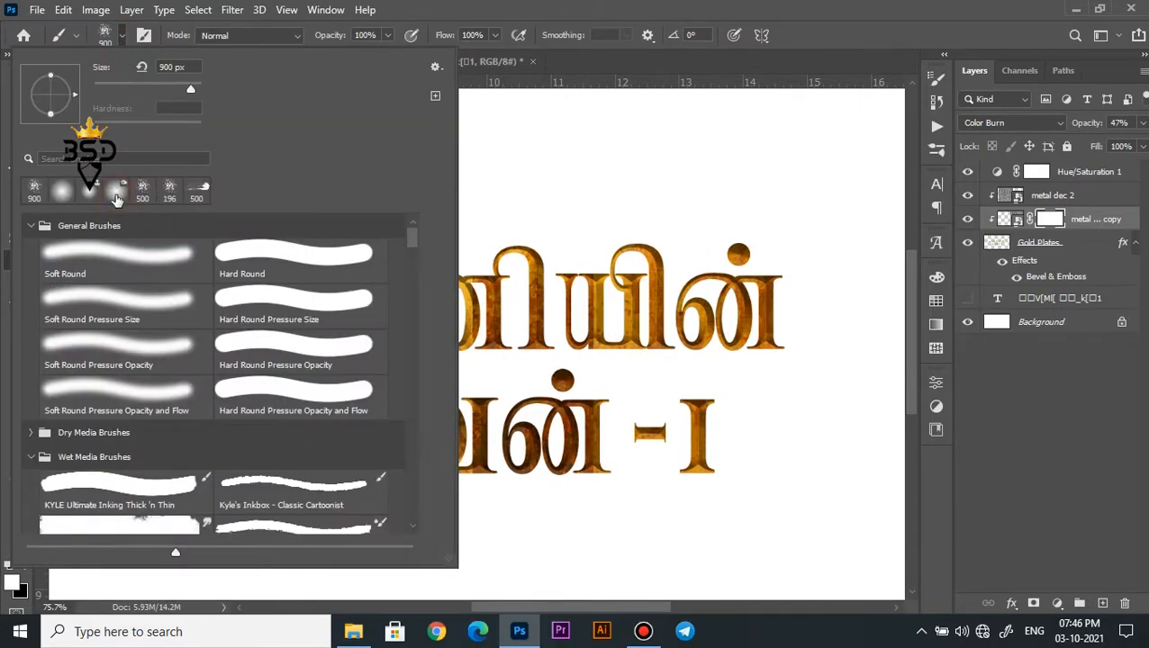
click(593, 264)
key(bracketleft)
key(bracketleft)
key(bracketleft)
key(bracketleft)
key(bracketleft)
key(bracketleft)
key(bracketleft)
key(bracketleft)
key(bracketleft)
key(bracketleft)
key(bracketleft)
key(bracketleft)
key(bracketleft)
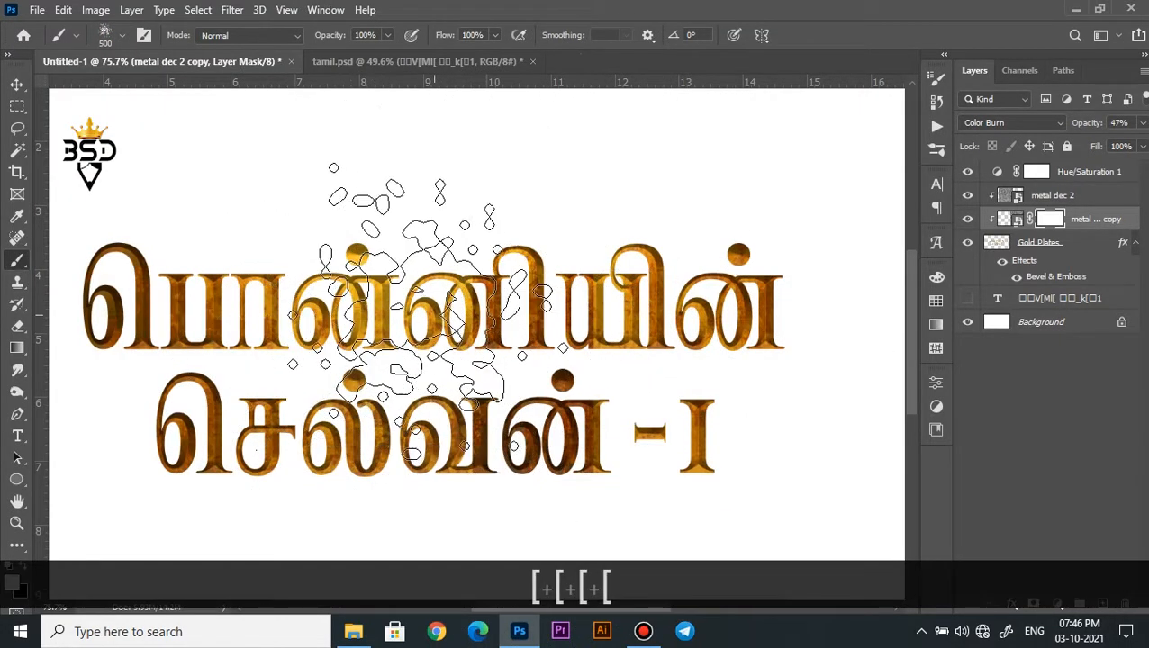
- Paint black on the copy's mask to blend the texture overlap in the middle letters, reducing the splatter brush to 80 px
scroll(549, 315, up, 4)
key(x)
key(bracketleft)
key(bracketleft)
key(bracketleft)
key(bracketleft)
key(bracketleft)
mouse_move(516, 306)
mouse_down()
mouse_move(530, 451)
mouse_move(477, 267)
mouse_move(460, 297)
mouse_move(442, 545)
mouse_up()
scroll(441, 544, up, 3)
key(bracketleft)
key(bracketleft)
key(bracketleft)
scroll(547, 490, up, 3)
key(space)
drag(547, 489, 555, 363)
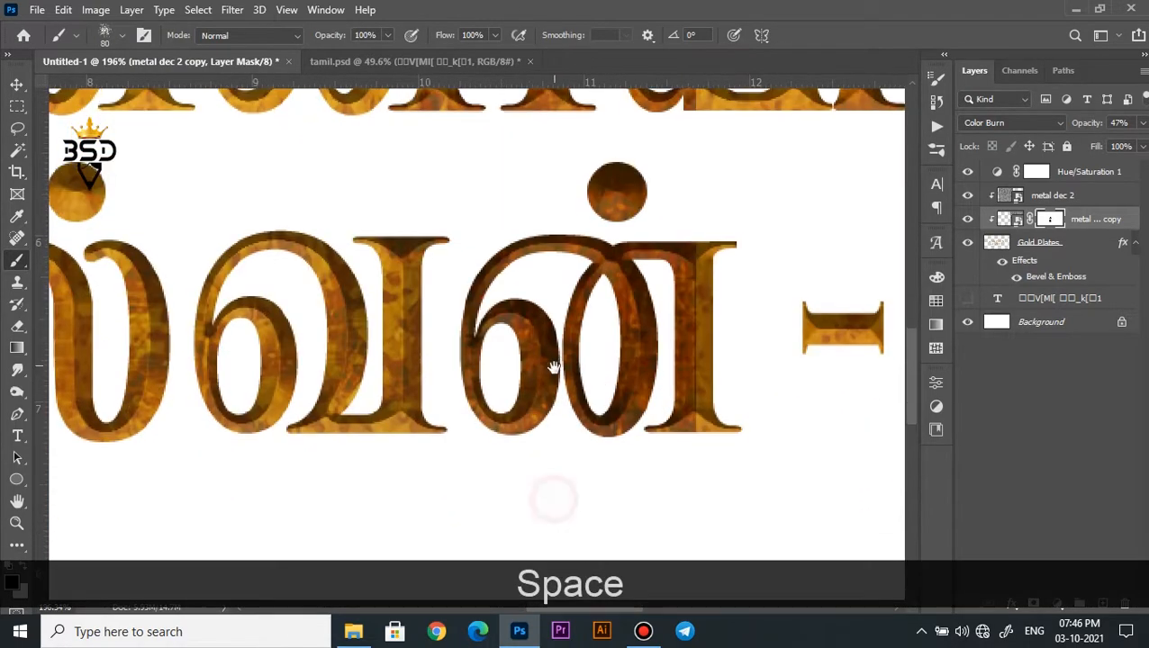
scroll(553, 362, down, 4)
- Add a mask to metal dec 2 and paint black over the second line's ன் with a 60 px brush at 82% opacity
key(bracketleft)
key(bracketleft)
click(1050, 200)
click(1036, 603)
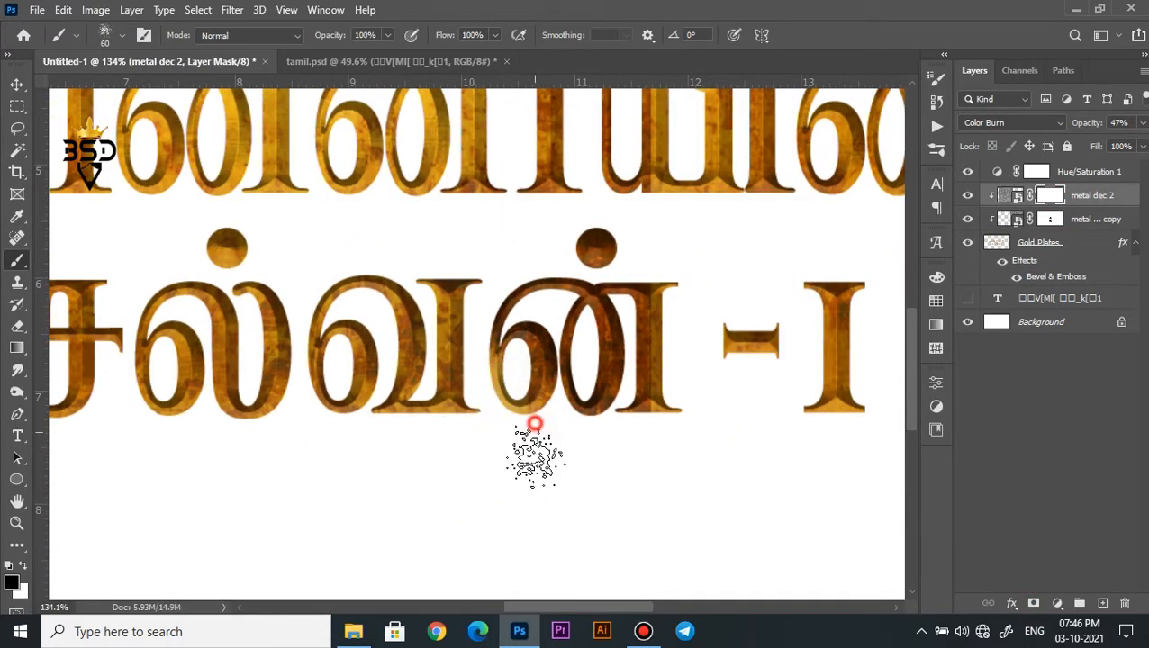
scroll(490, 417, down, 2)
drag(336, 37, 320, 36)
scroll(494, 288, up, 2)
drag(502, 318, 605, 436)
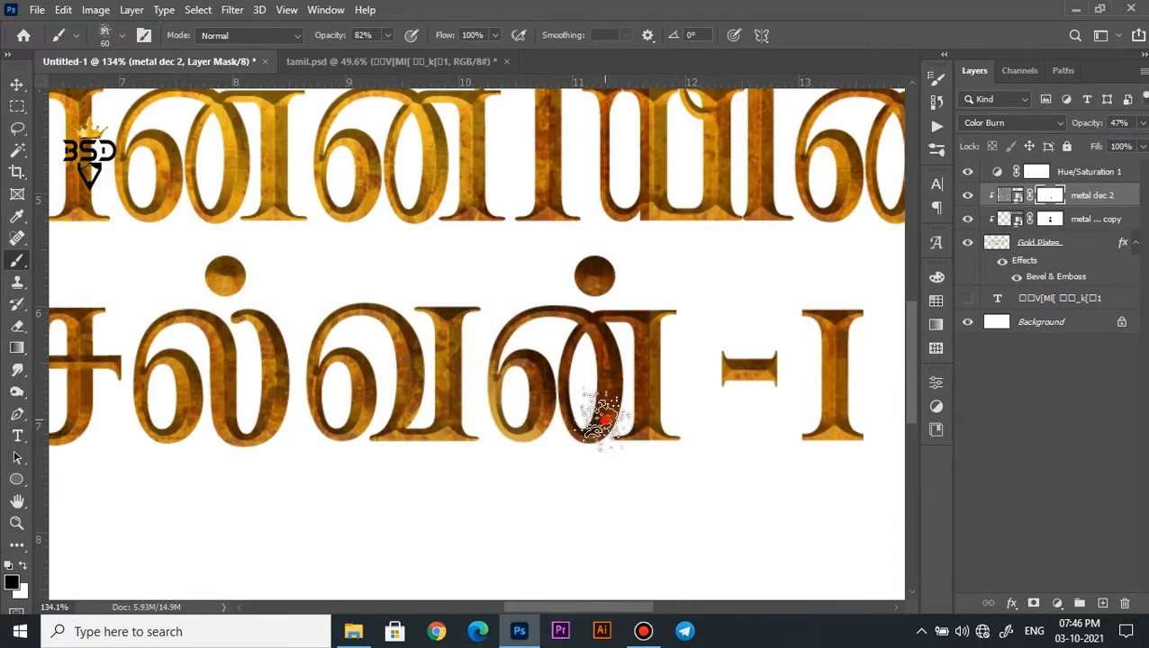
- Compare the lettering with metal dec 2 hidden and shown, and paint its mask over the first line's opening letter
scroll(531, 474, down, 1)
key(space)
drag(136, 300, 503, 378)
click(1049, 217)
click(969, 197)
click(968, 198)
click(1050, 196)
scroll(422, 197, up, 2)
mouse_move(123, 259)
mouse_down()
mouse_move(160, 289)
mouse_move(136, 169)
mouse_move(206, 206)
mouse_move(285, 176)
mouse_up()
- Set the brush to 45 px and 63% opacity and paint the metal dec 2 mask over the பொ letters
key(bracketleft)
key(bracketleft)
key(6)
key(3)
scroll(261, 365, up, 1)
mouse_move(370, 380)
mouse_down()
mouse_move(326, 363)
mouse_move(441, 369)
mouse_move(484, 354)
mouse_up()
drag(379, 182, 369, 180)
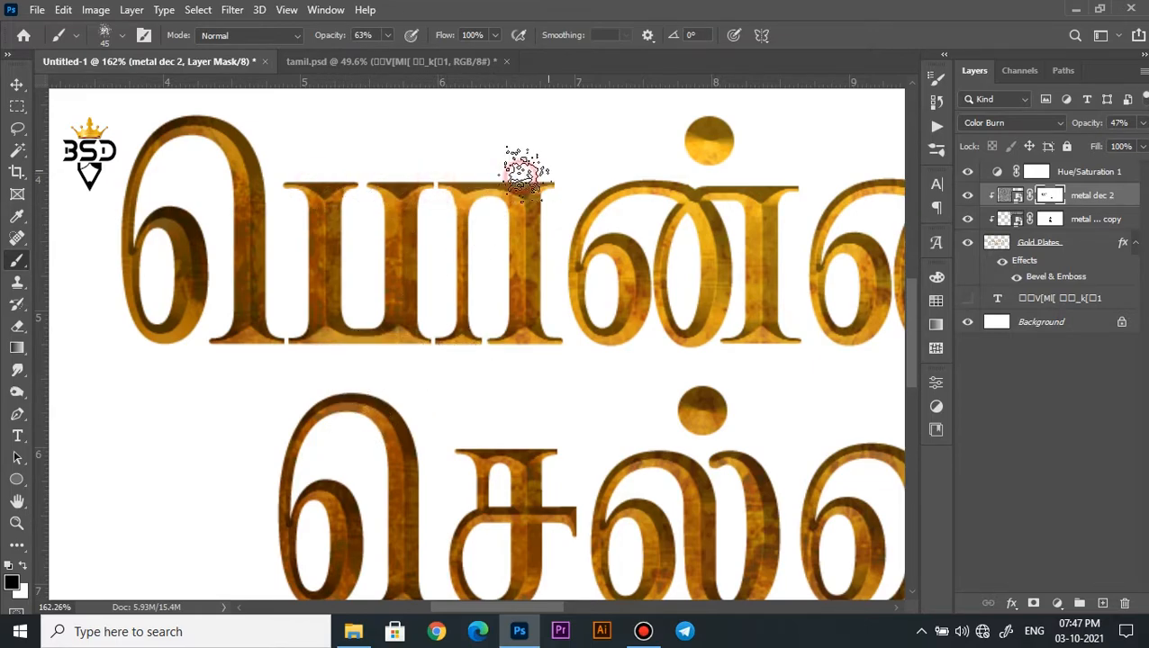
- Thin the dark texture over the first line's middle letters, through யி, by painting on the metal dec 2 mask
scroll(528, 295, up, 1)
key(space)
drag(695, 317, 551, 321)
drag(651, 324, 541, 329)
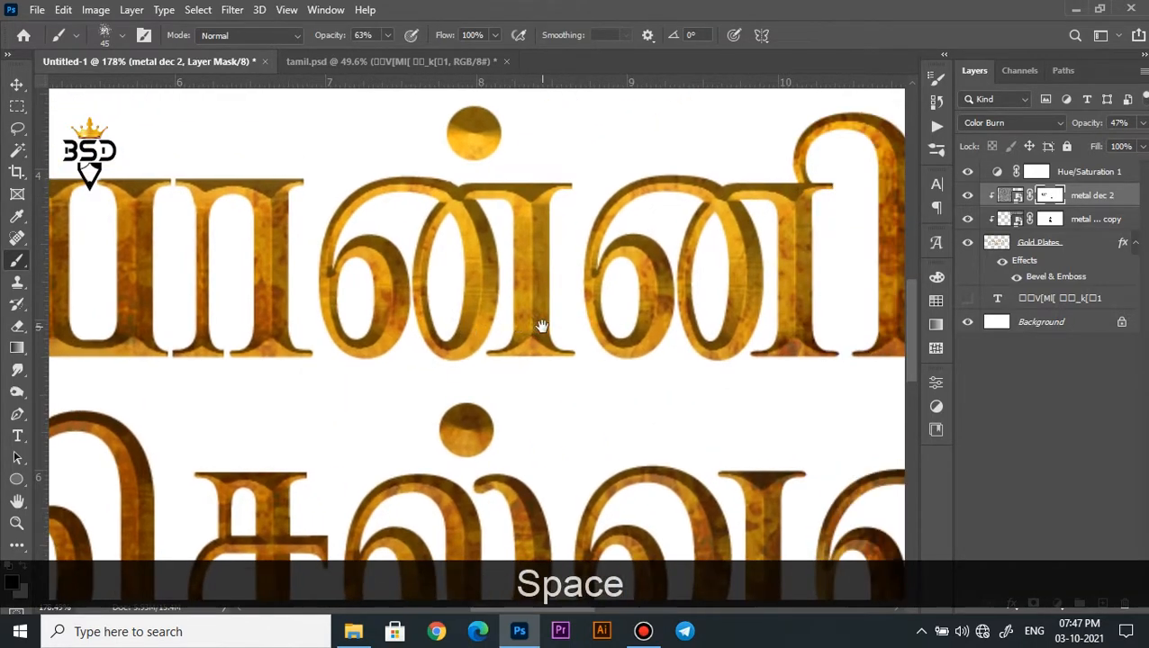
drag(738, 331, 485, 334)
drag(685, 130, 668, 127)
mouse_move(577, 365)
mouse_down()
mouse_move(529, 357)
mouse_move(669, 365)
mouse_up()
scroll(693, 367, down, 3)
scroll(698, 369, up, 3)
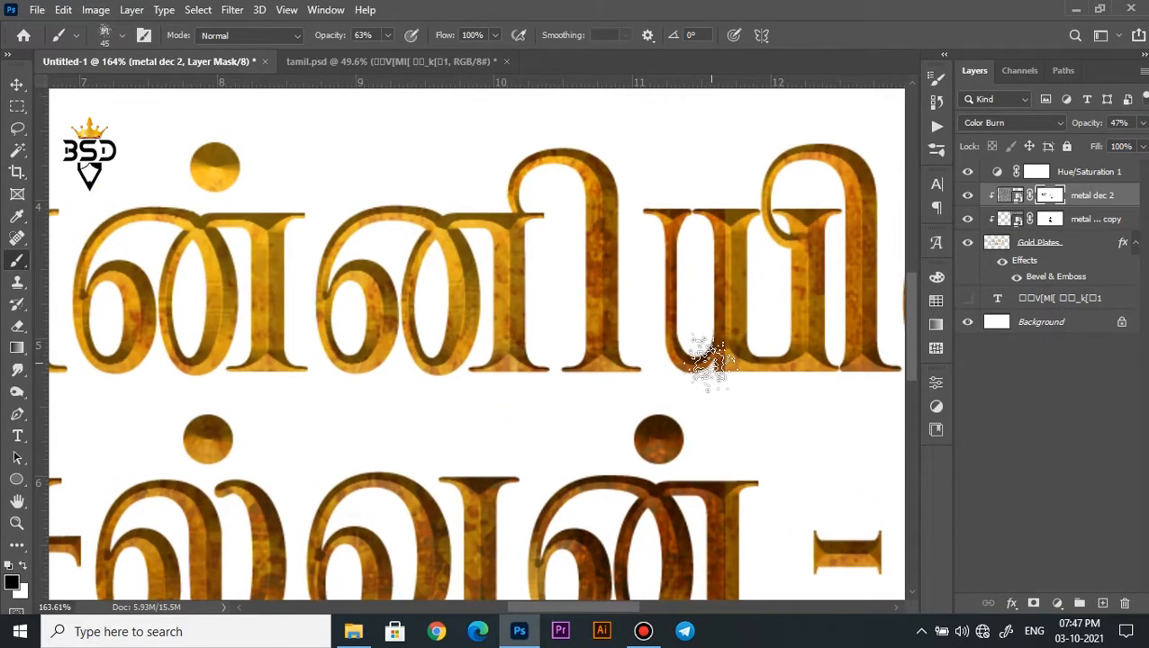
key(space)
drag(779, 321, 505, 334)
drag(565, 295, 560, 247)
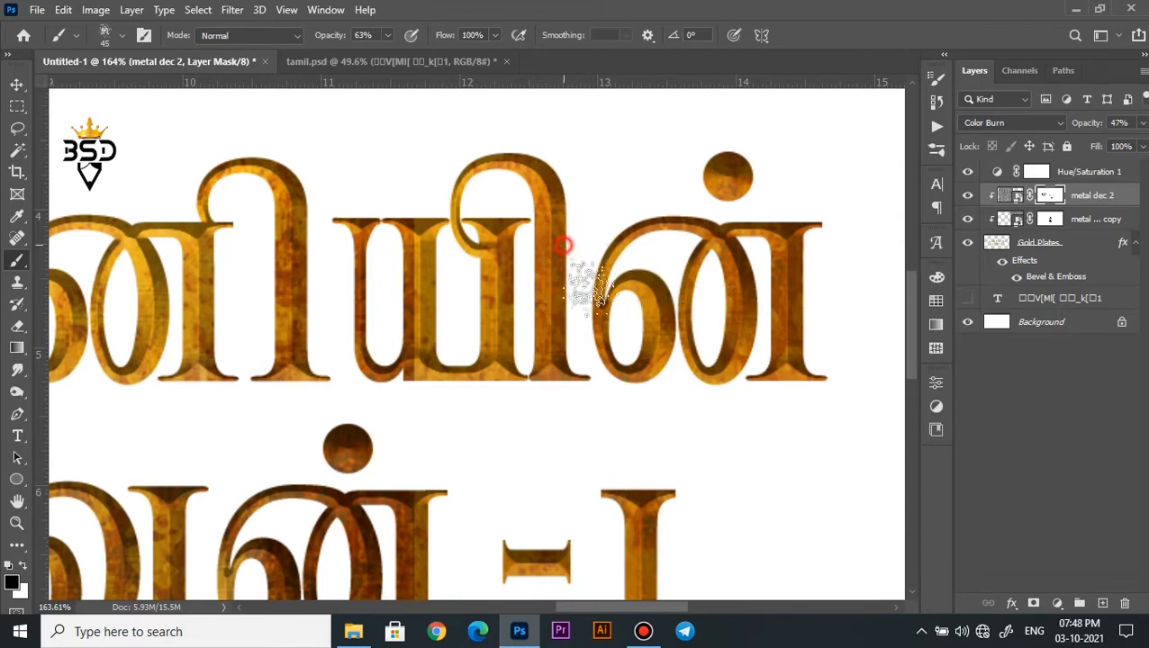
- Paint black on the metal dec 2 copy's mask over the first line's closing ன் and the stem of the second line's ன்
click(1051, 220)
mouse_move(566, 312)
mouse_down()
mouse_move(563, 236)
mouse_move(577, 324)
mouse_up()
drag(818, 255, 811, 346)
click(808, 231)
drag(614, 265, 671, 207)
mouse_move(644, 290)
mouse_down()
mouse_move(656, 355)
mouse_move(623, 399)
mouse_up()
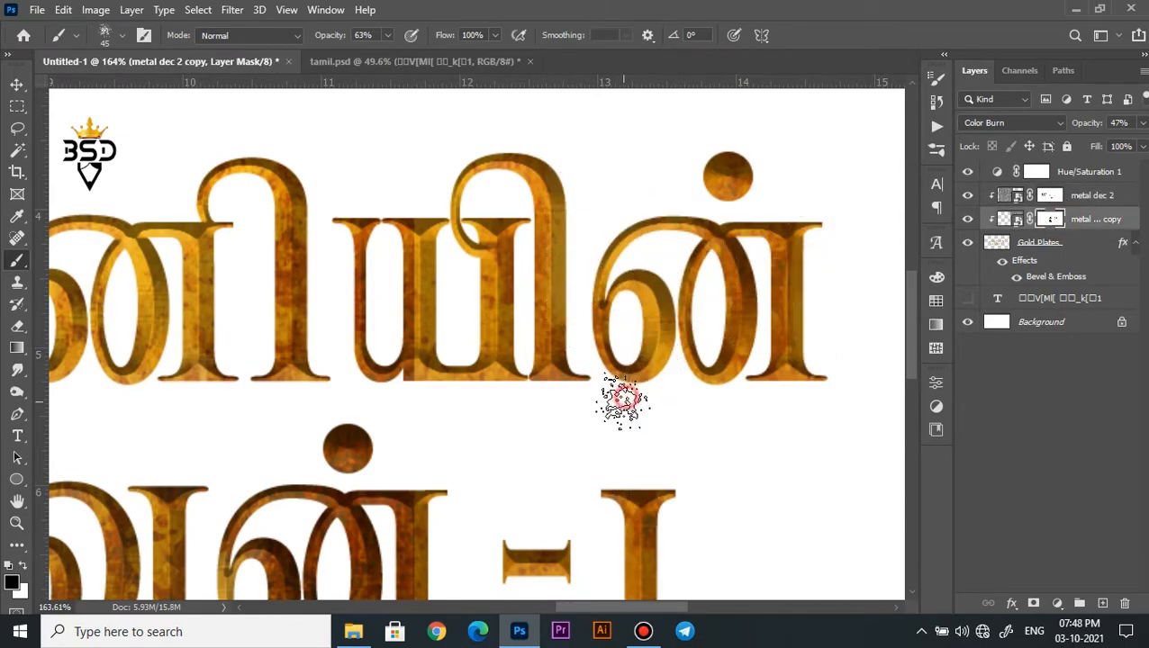
scroll(623, 401, down, 3)
scroll(615, 513, up, 2)
drag(433, 457, 460, 525)
- Paint black on the metal dec 2 mask over the second line's ன் and its pulli dot
click(1048, 197)
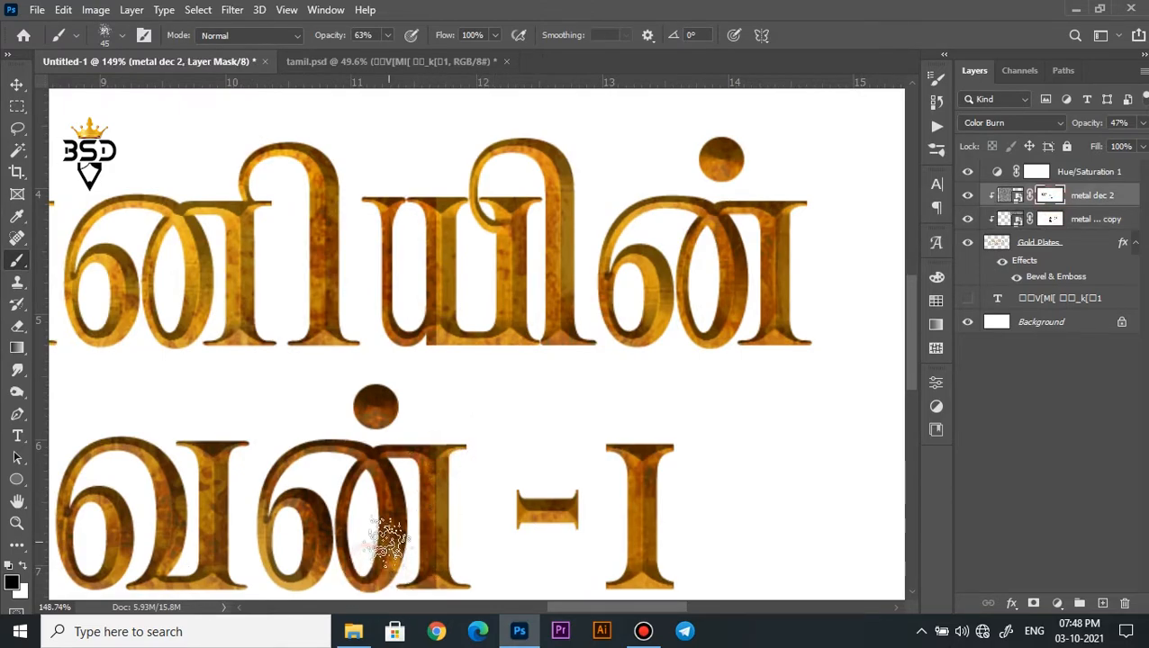
drag(440, 487, 450, 591)
drag(309, 450, 266, 495)
drag(358, 450, 397, 462)
drag(364, 405, 394, 431)
- Soften the texture over the second line's வ and ல் with splatter strokes on the metal dec 2 mask
key(space)
drag(521, 468, 772, 323)
mouse_move(366, 441)
mouse_down()
mouse_move(326, 447)
mouse_move(287, 412)
mouse_up()
drag(385, 344, 359, 397)
drag(282, 326, 339, 280)
drag(451, 297, 445, 444)
key(space)
drag(328, 410, 564, 424)
drag(454, 450, 423, 470)
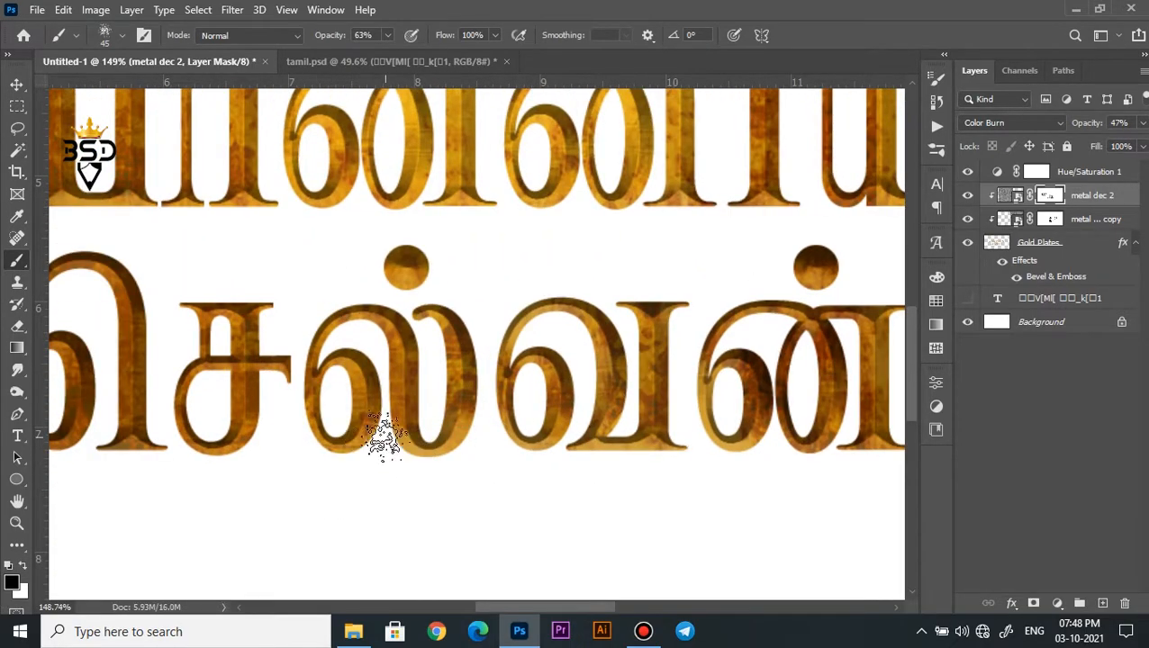
scroll(207, 475, down, 1)
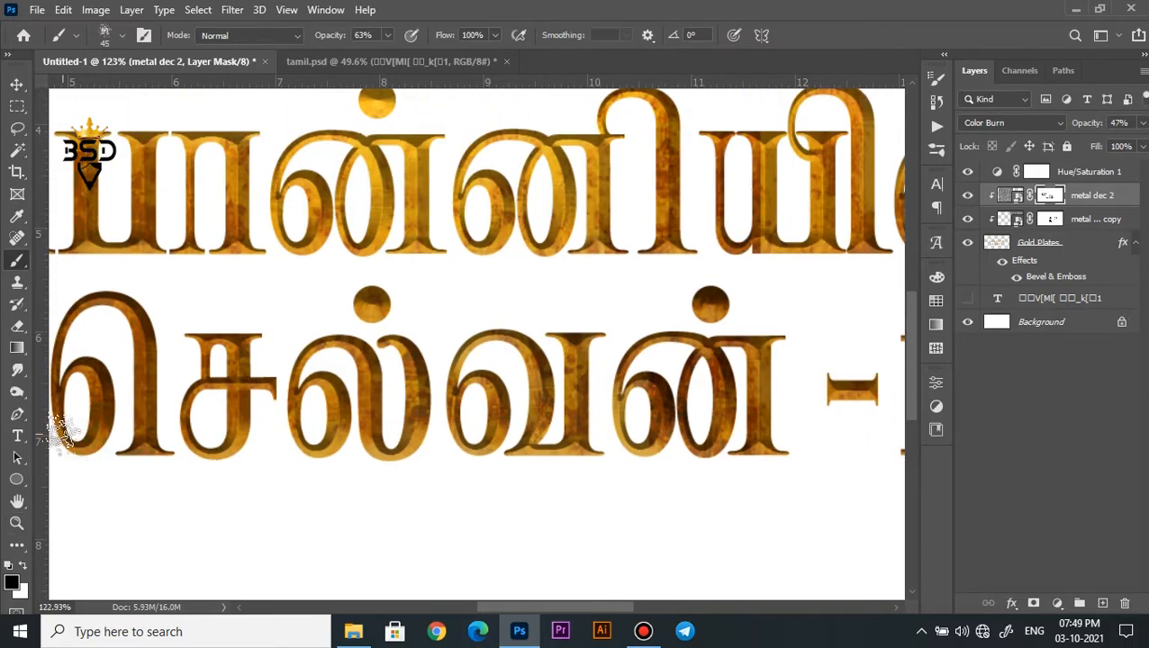
- Touch up the metal dec 2 mask over the second line's opening செ with the black splatter brush
scroll(58, 432, down, 1)
key(space)
drag(118, 385, 187, 378)
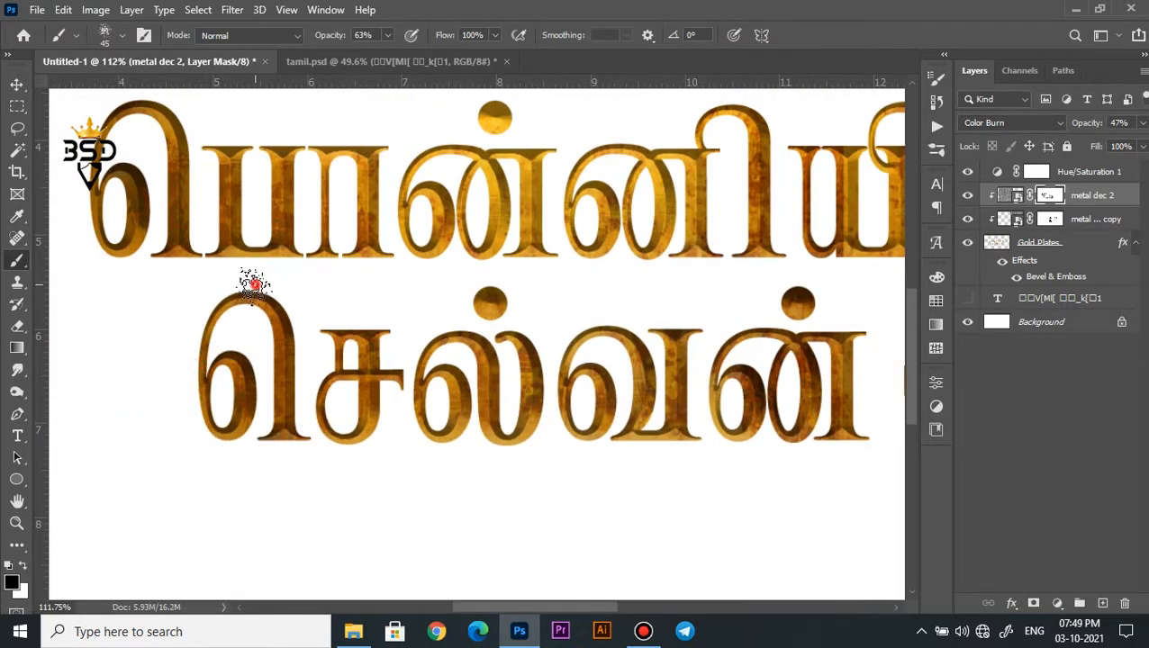
scroll(300, 387, up, 2)
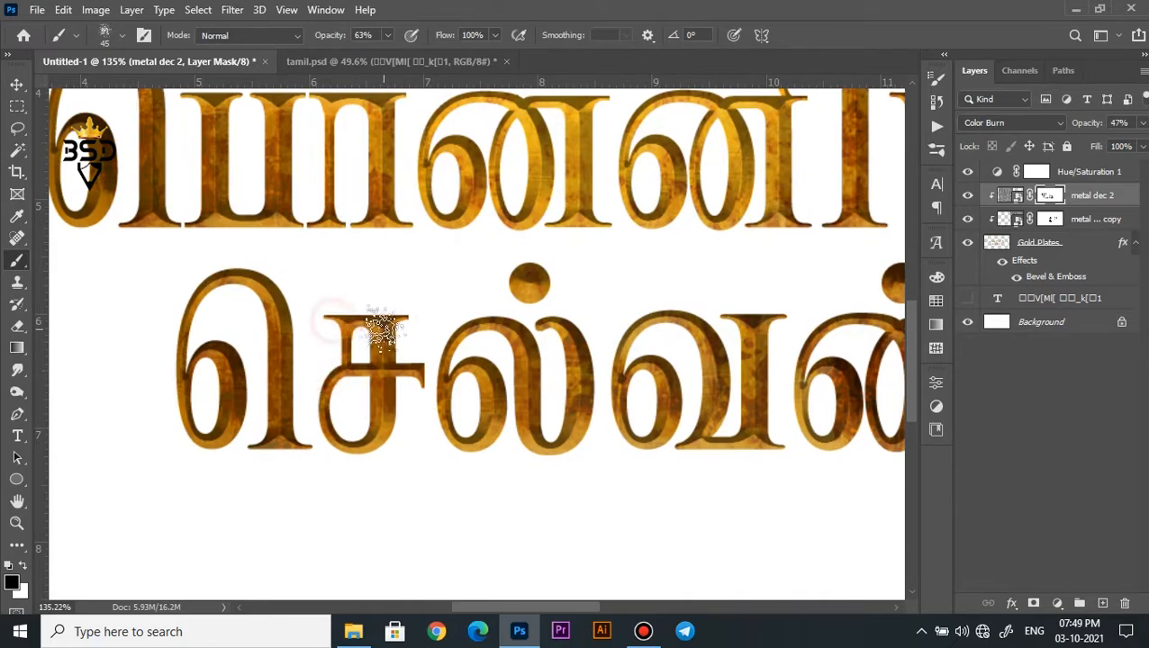
scroll(385, 329, down, 3)
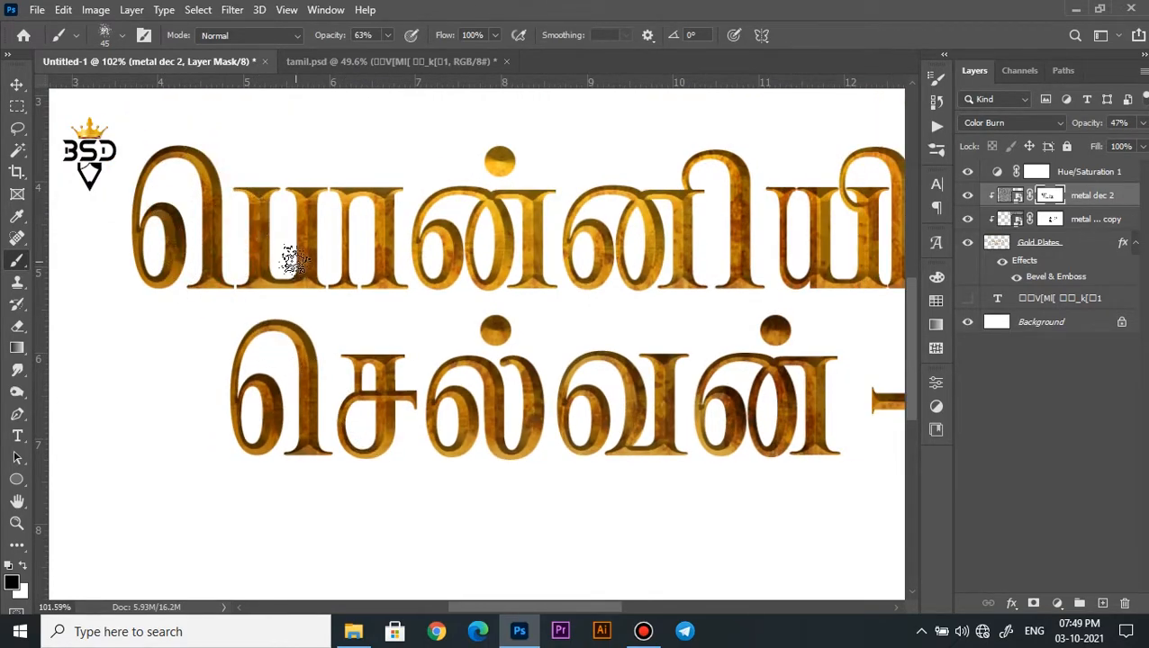
scroll(384, 261, down, 4)
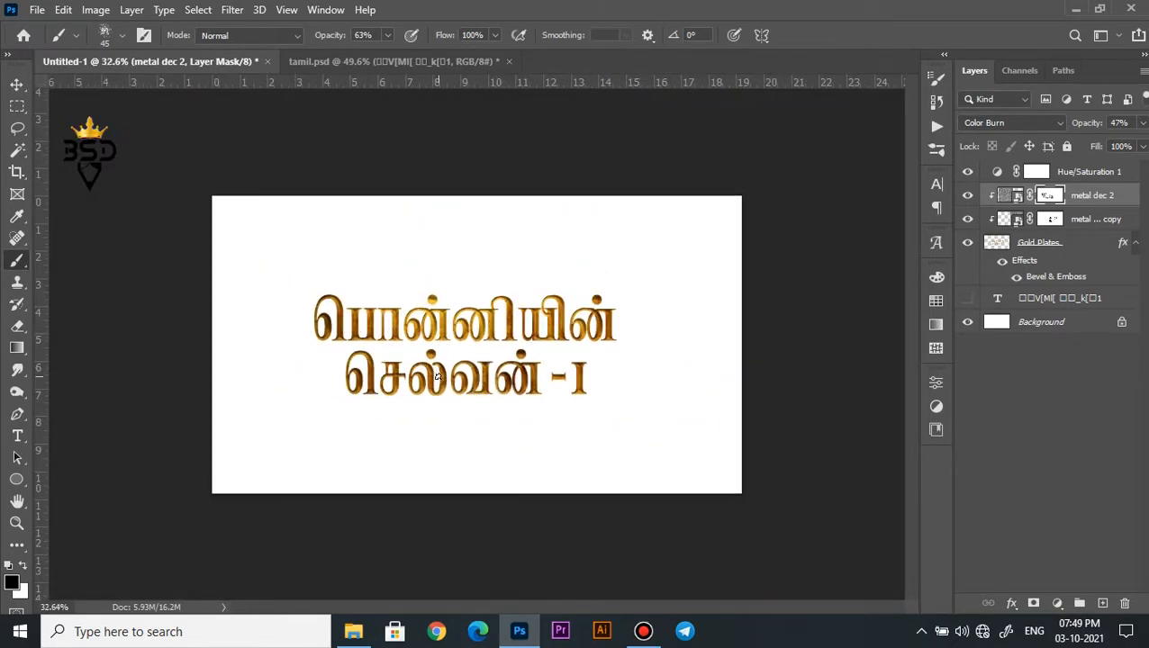
scroll(432, 373, up, 2)
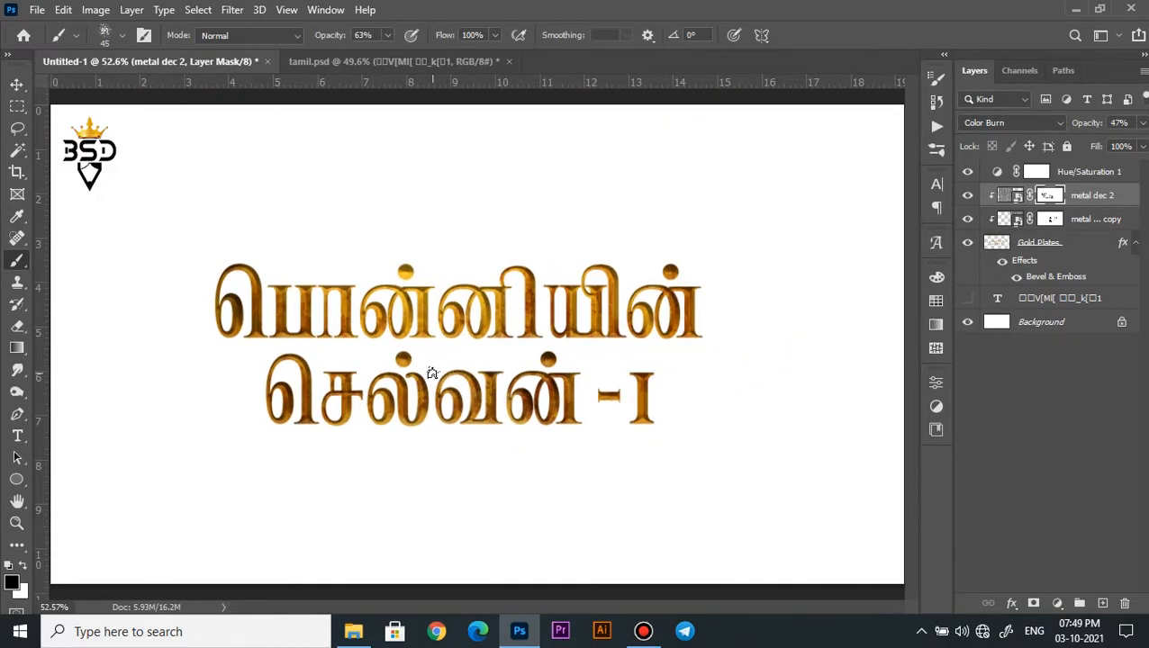
scroll(433, 369, down, 1)
key(v)
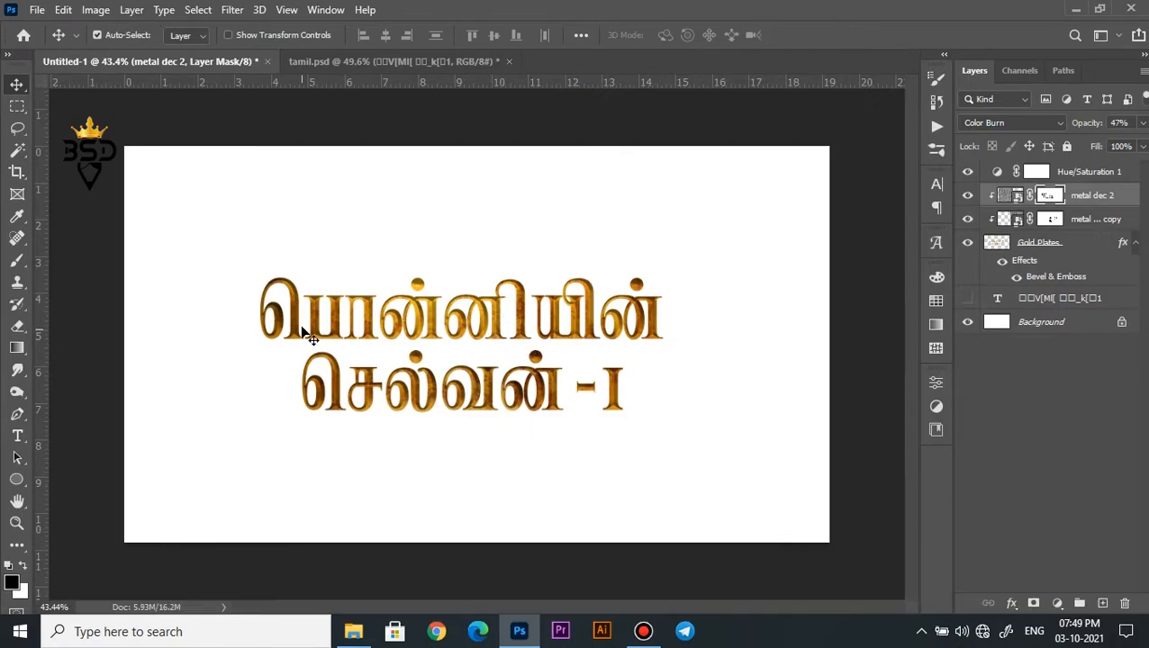
- Place the Untitled-1 artwork from Graphics Tab (D:), scaled to about 151% to fill the canvas, and stack it directly above Background
click(310, 597)
click(353, 631)
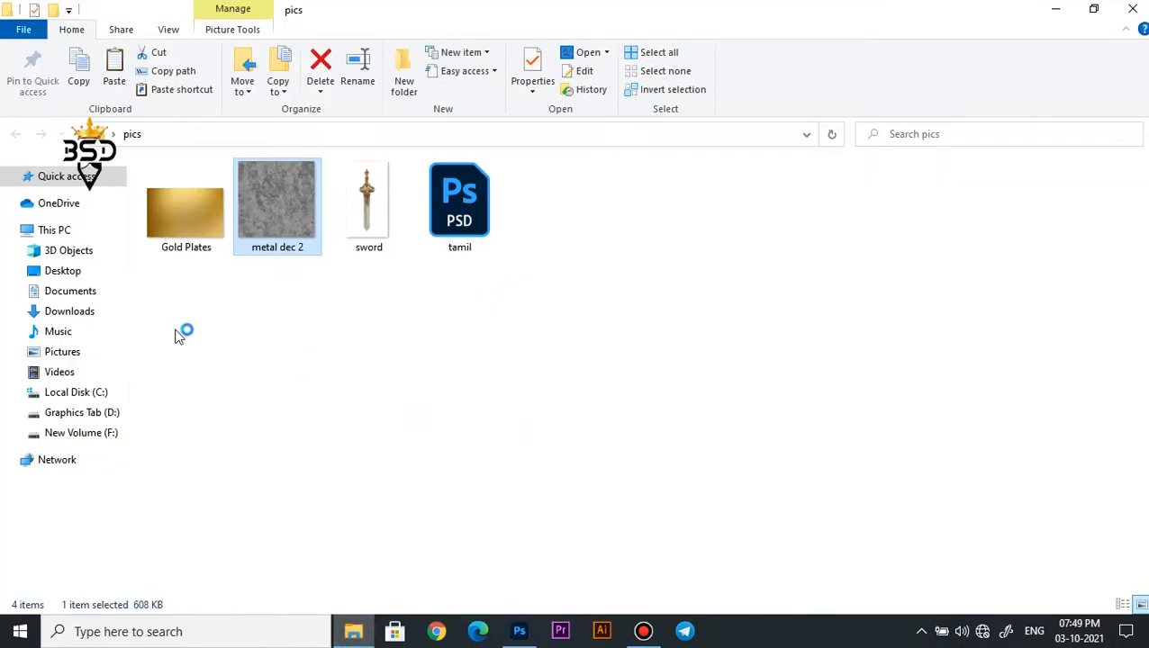
click(90, 412)
drag(921, 318, 522, 461)
drag(709, 212, 833, 148)
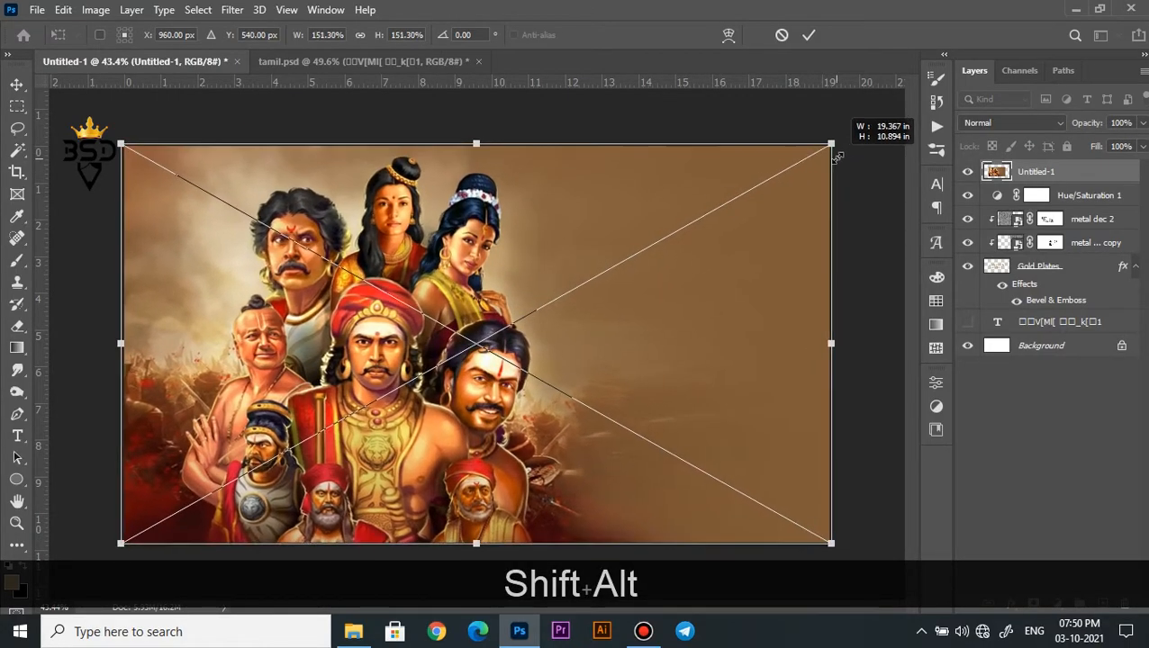
key(Return)
drag(1026, 171, 1038, 328)
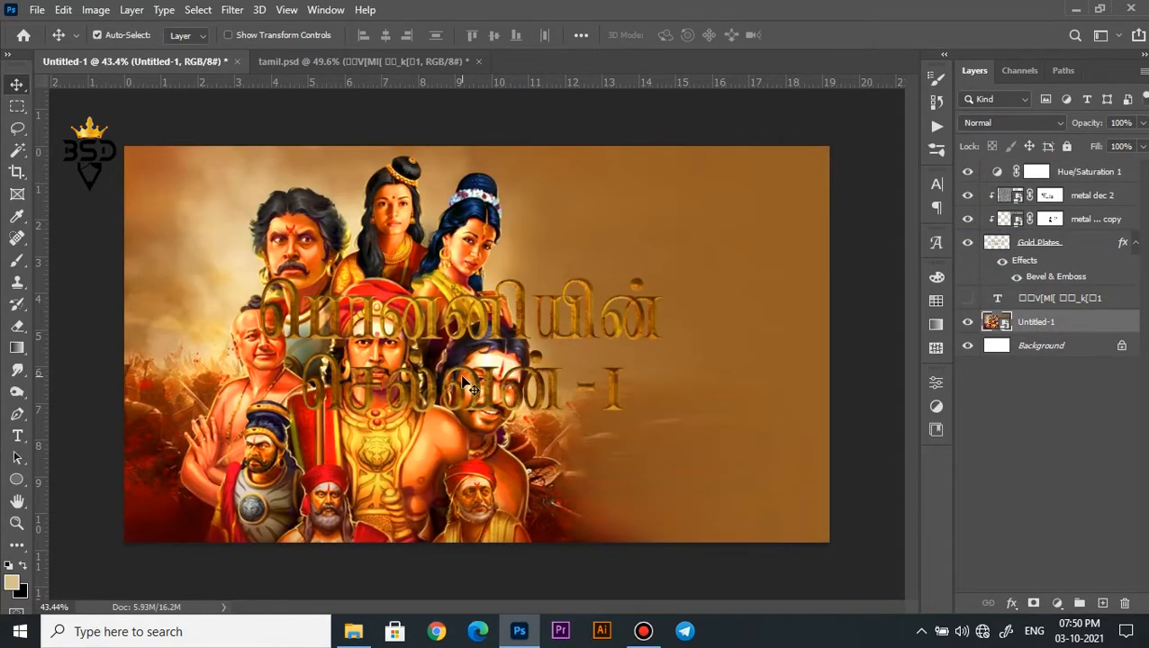
- Scale down all layers from Gold Plates to Hue/Saturation 1 together and move the title into the empty area beside the characters
click(1020, 245)
shift+click(1036, 171)
key(ctrl+t)
drag(880, 120, 722, 236)
drag(495, 325, 680, 338)
drag(509, 231, 475, 209)
drag(643, 352, 546, 276)
key(Return)
- Examine the title up close, comparing it with and without the metal dec 2 texture
scroll(649, 358, up, 5)
scroll(606, 327, up, 6)
scroll(686, 361, down, 2)
right_click(675, 356)
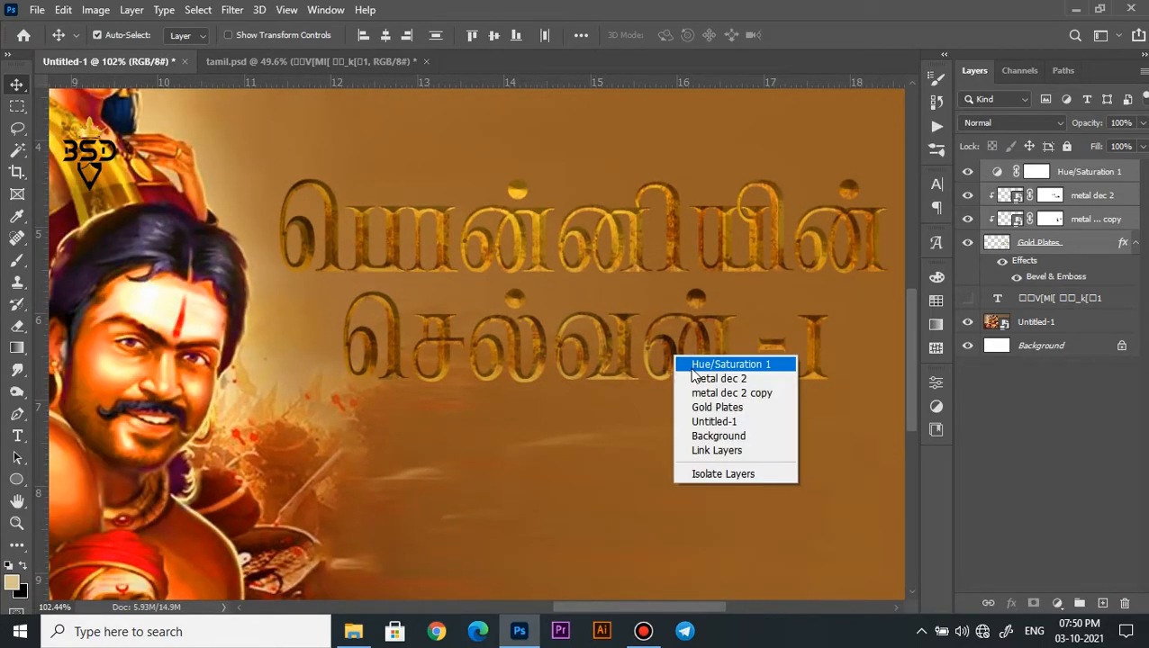
click(701, 379)
click(966, 201)
click(966, 200)
click(1044, 195)
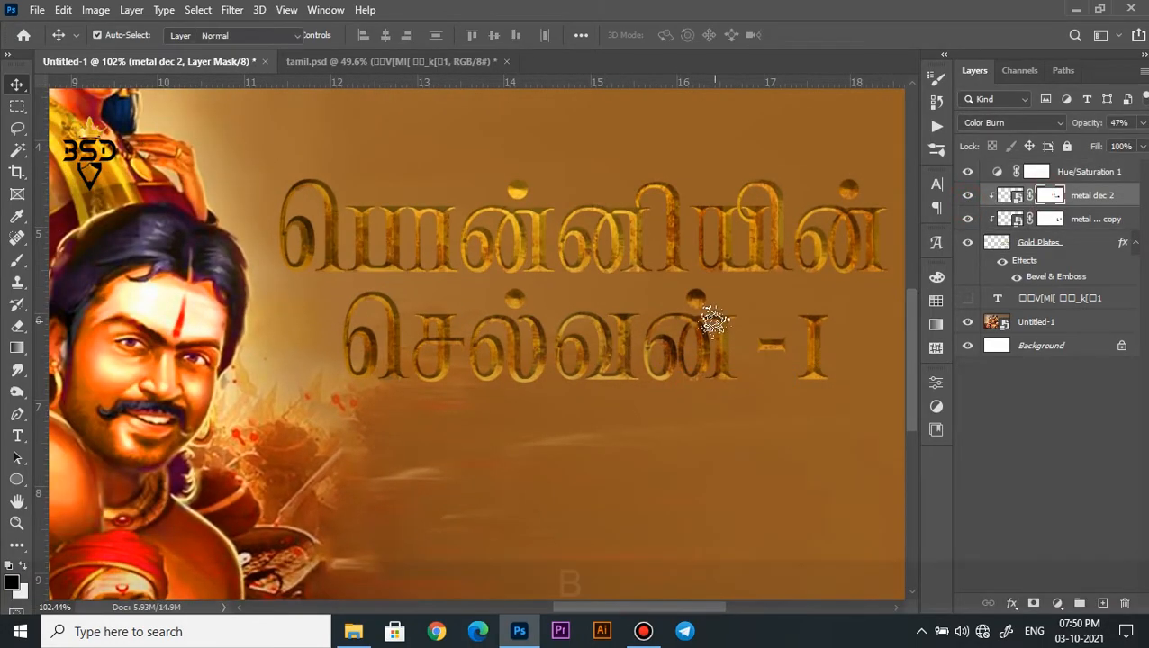
key(b)
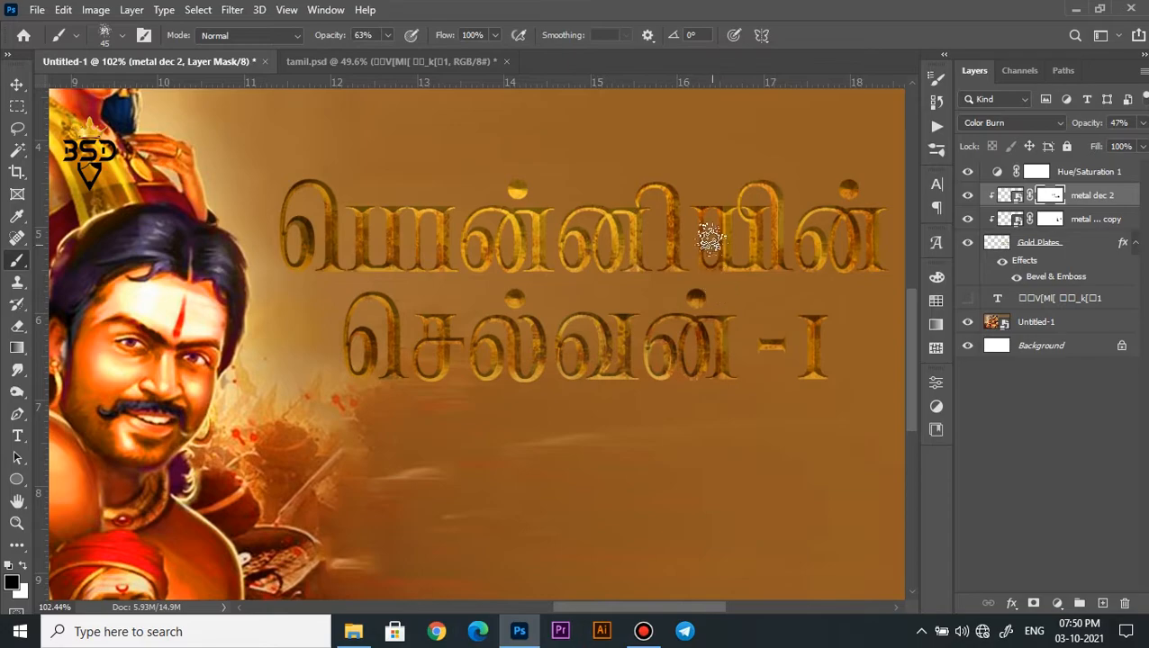
scroll(682, 377, down, 5)
key(v)
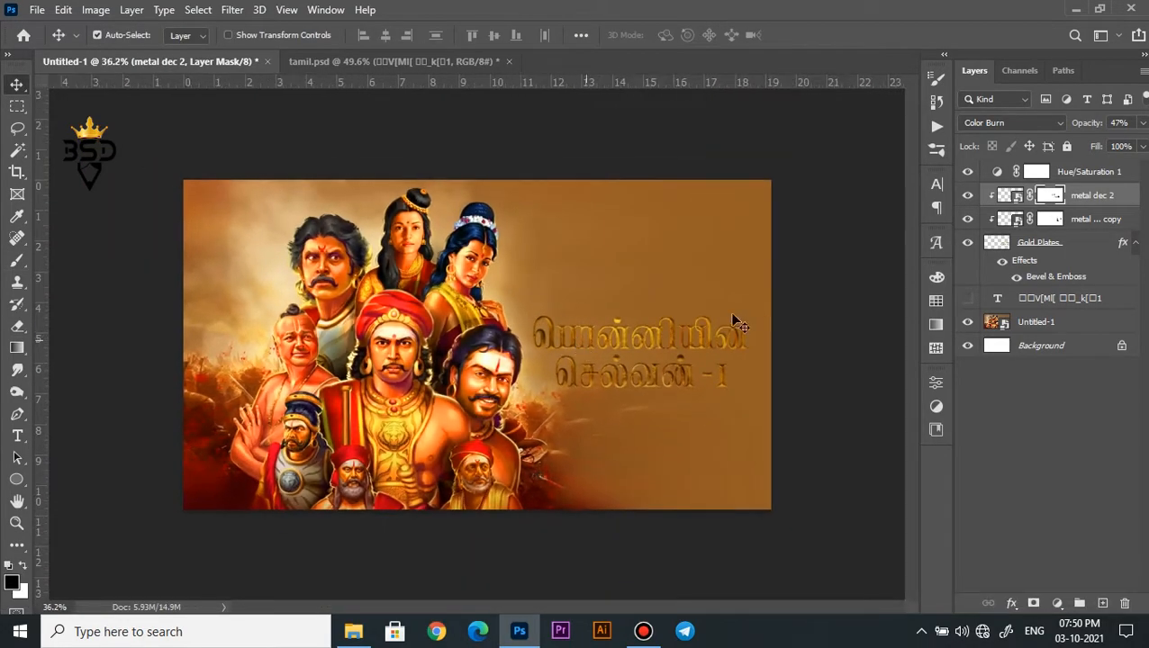
- Group metal dec 2, its copy and Gold Plates, and clip Hue/Saturation 1 to the group
click(1026, 322)
click(1038, 241)
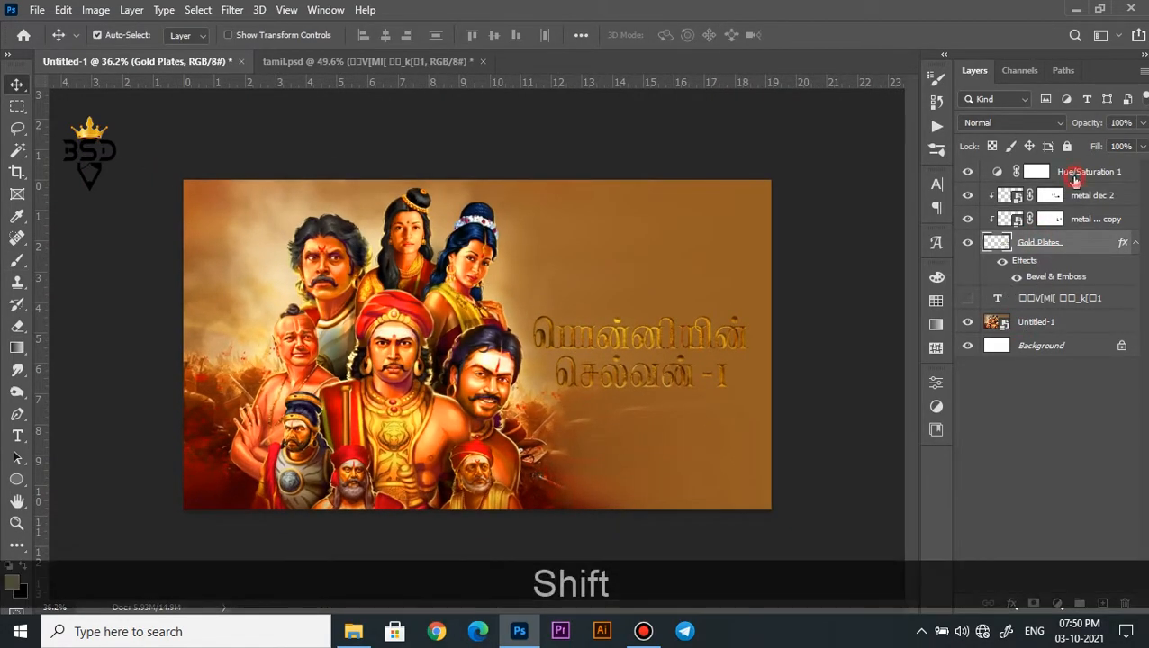
shift+click(1074, 180)
click(1098, 198)
shift+click(1058, 250)
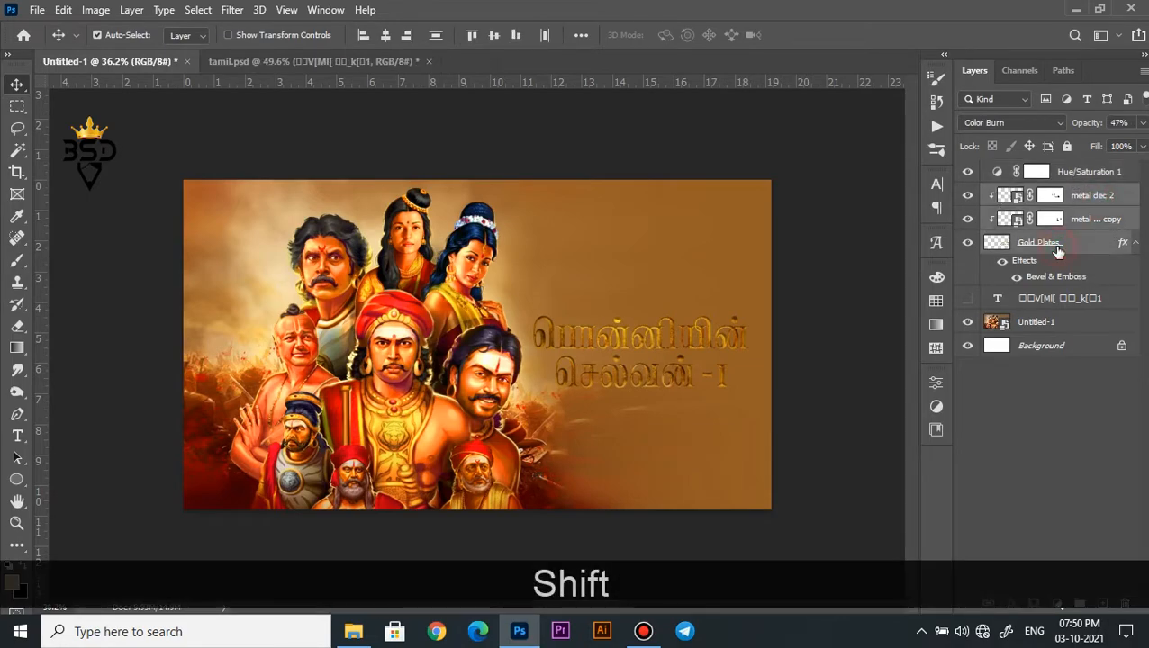
key(ctrl+g)
right_click(1070, 173)
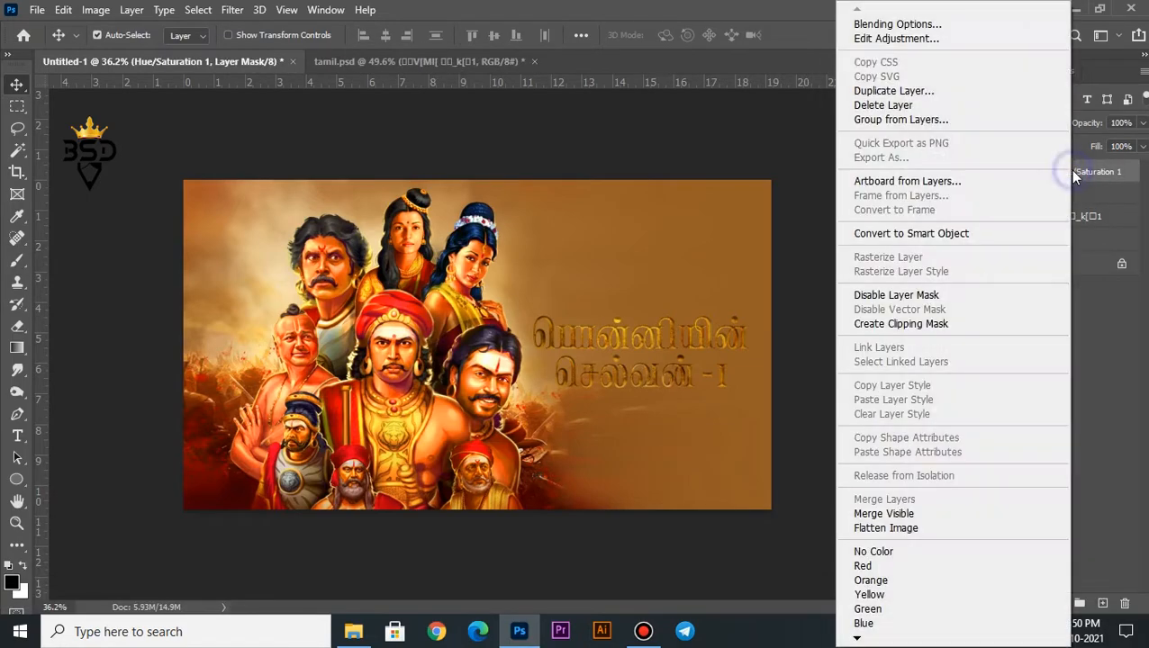
click(909, 325)
- Set the saturation of the Hue/Saturation 1 adjustment to +43
scroll(765, 354, up, 7)
drag(713, 363, 524, 320)
click(986, 194)
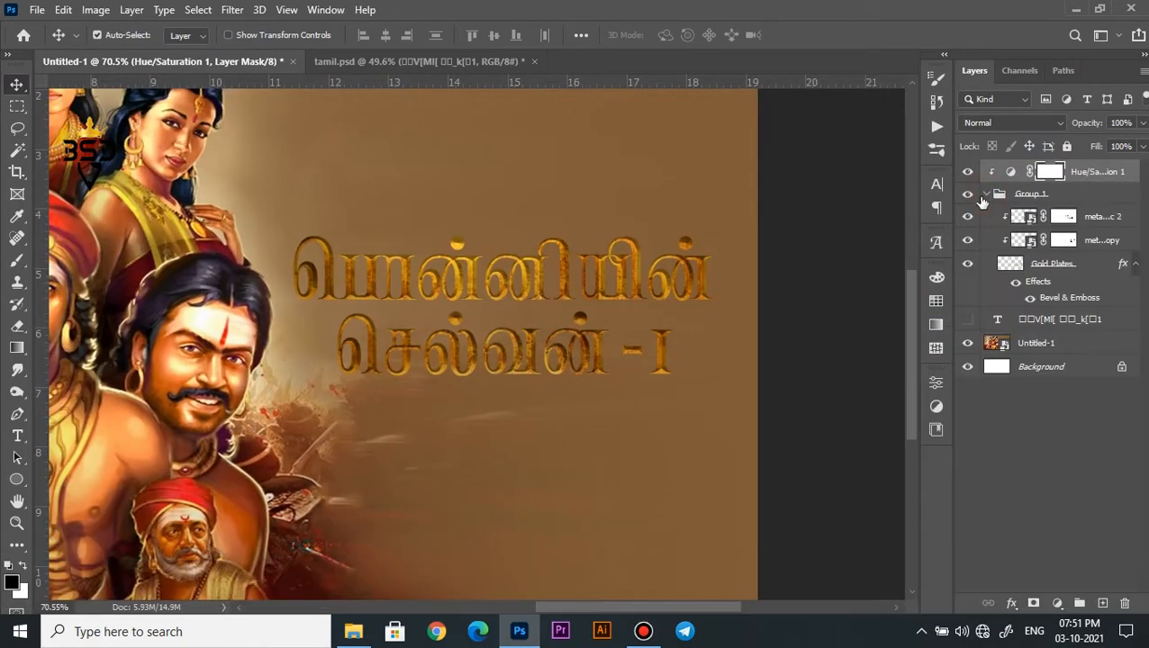
scroll(692, 302, down, 2)
double_click(1011, 173)
drag(792, 489, 836, 455)
- Add a Curves adjustment clipped to the title group and pull its white point inward to brighten the lettering
click(1058, 602)
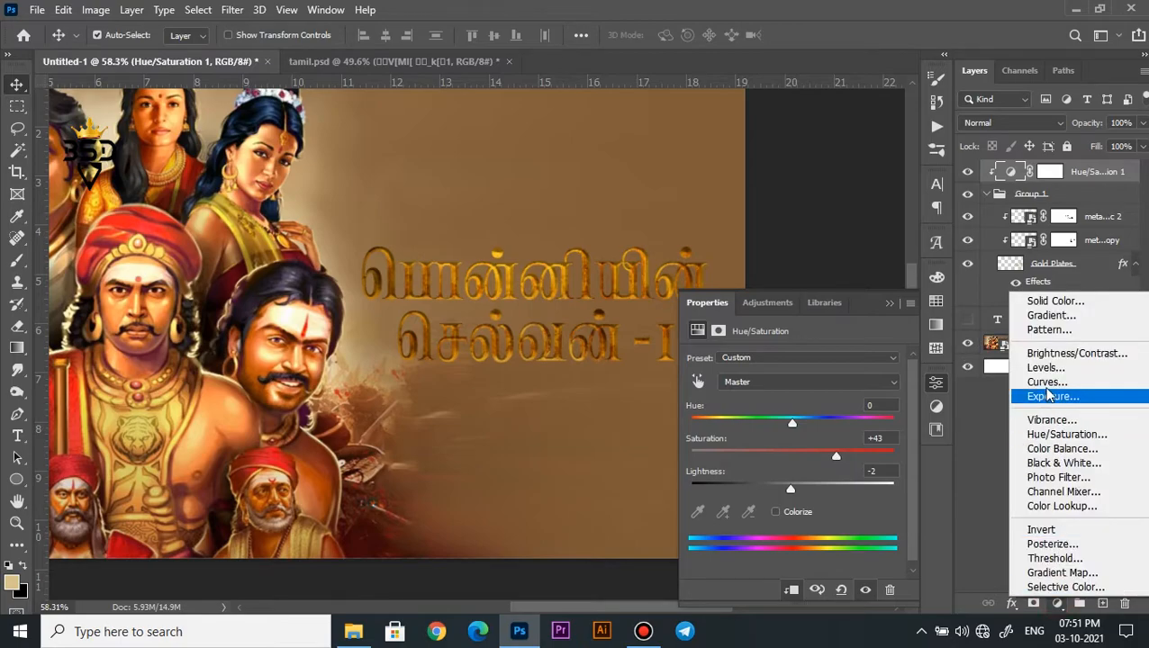
click(1054, 387)
drag(889, 575, 877, 569)
mouse_move(727, 576)
mouse_down()
mouse_move(737, 575)
mouse_move(725, 572)
mouse_up()
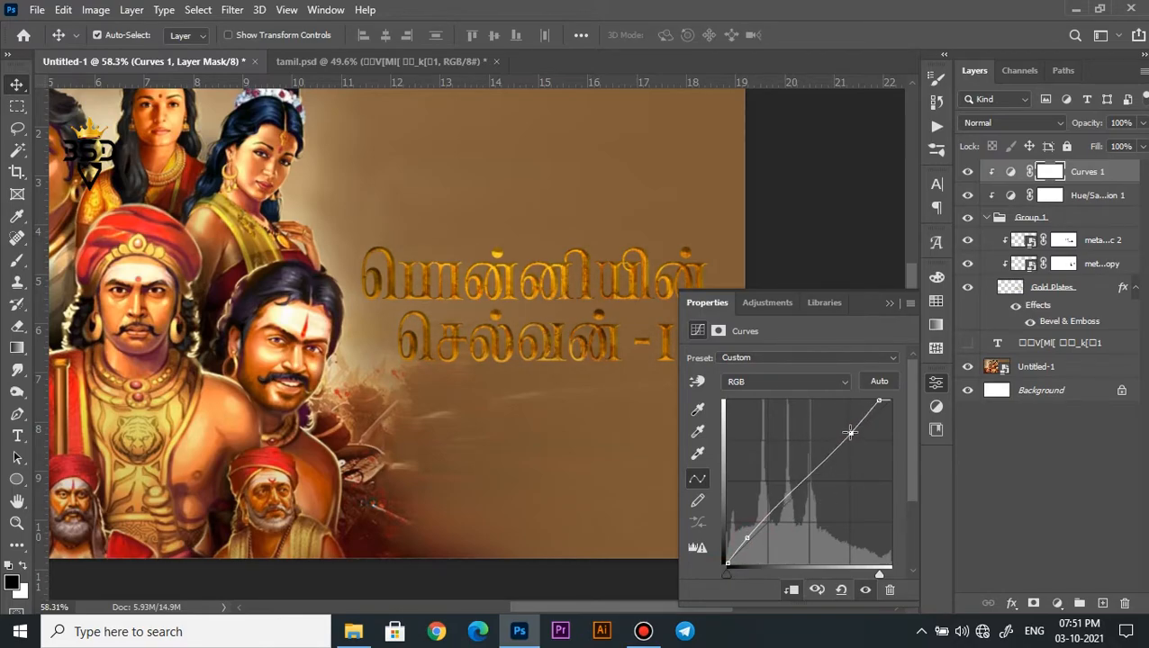
click(892, 305)
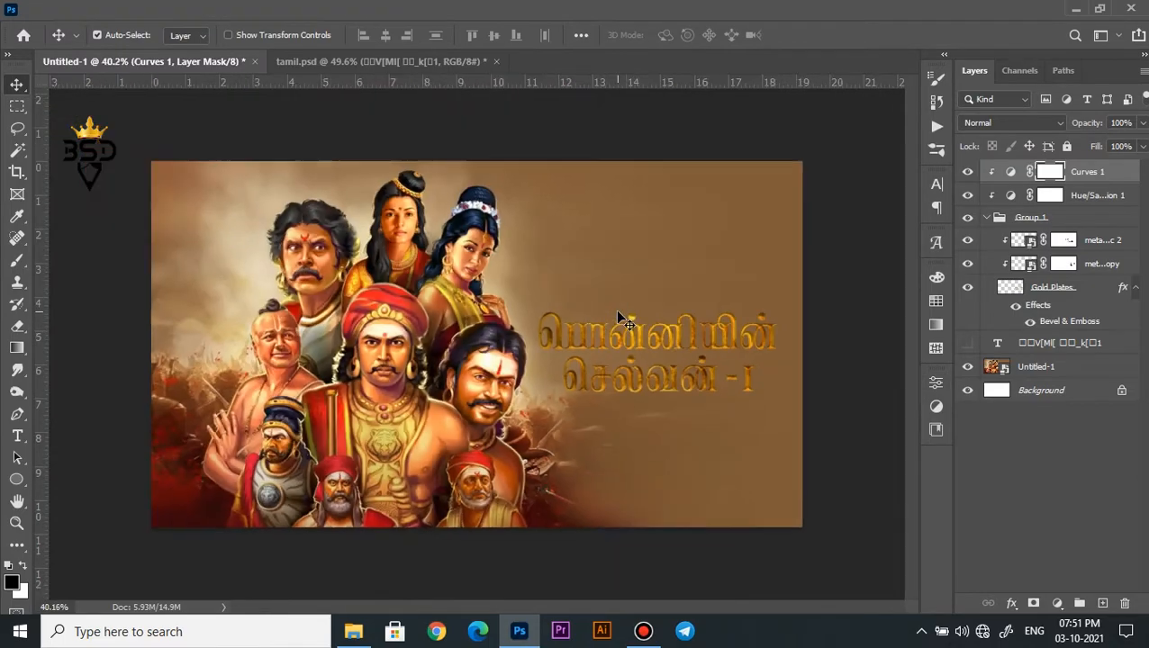
- Dab white on the metal dec 2 mask over the first line's ன் with the splatter brush
scroll(698, 311, up, 5)
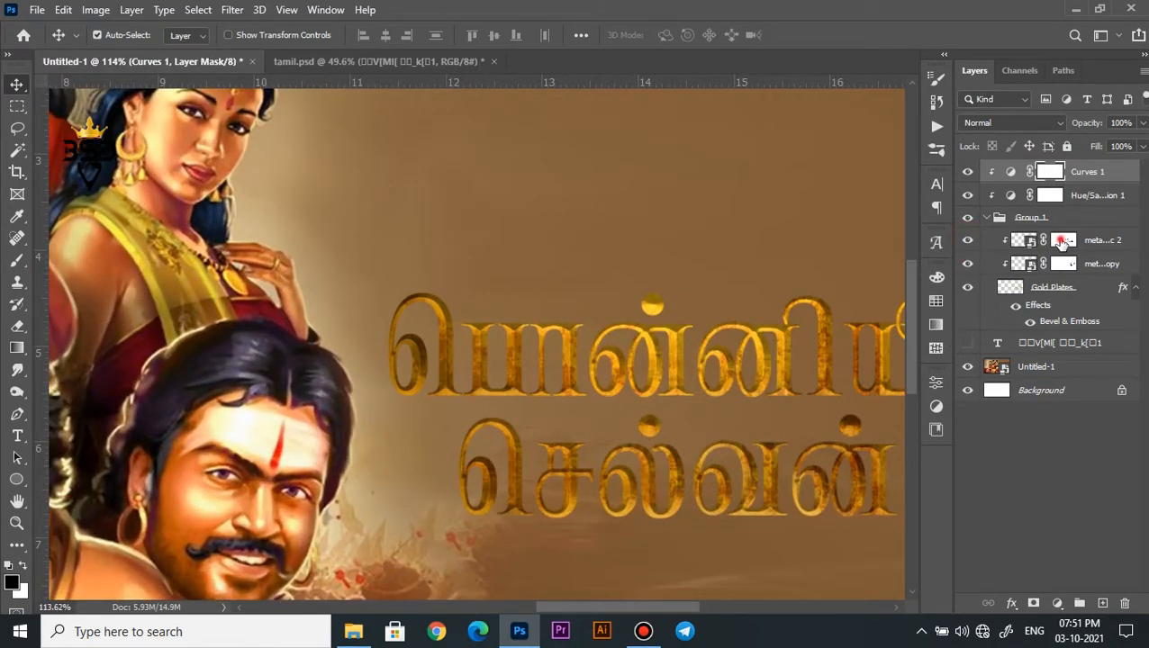
click(1062, 241)
key(b)
key(x)
scroll(650, 357, down, 3)
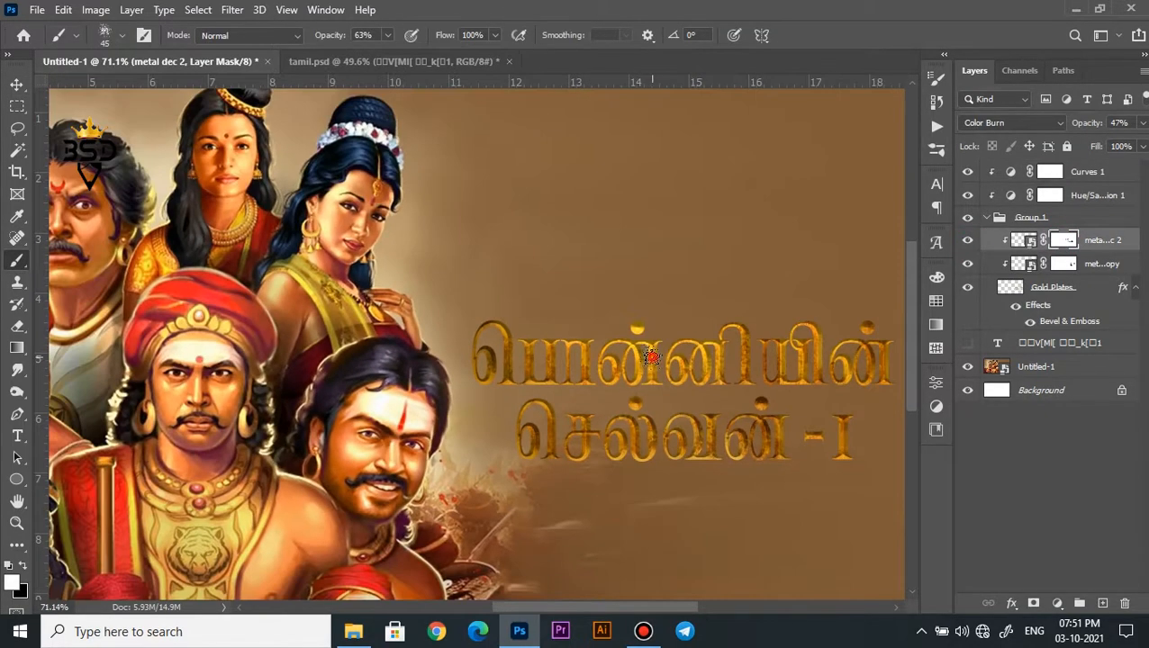
scroll(668, 360, down, 1)
key(v)
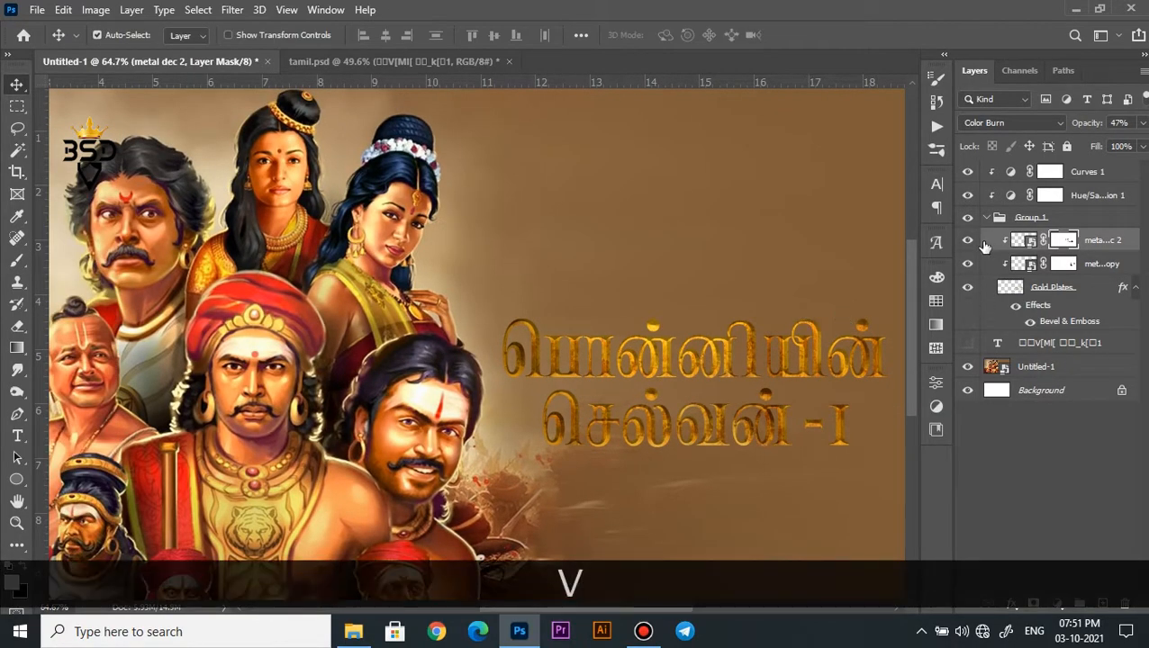
- Apply a Curves filter to the metal dec 2 layer, moving the black point inward to darken its texture
click(1021, 245)
key(ctrl+m)
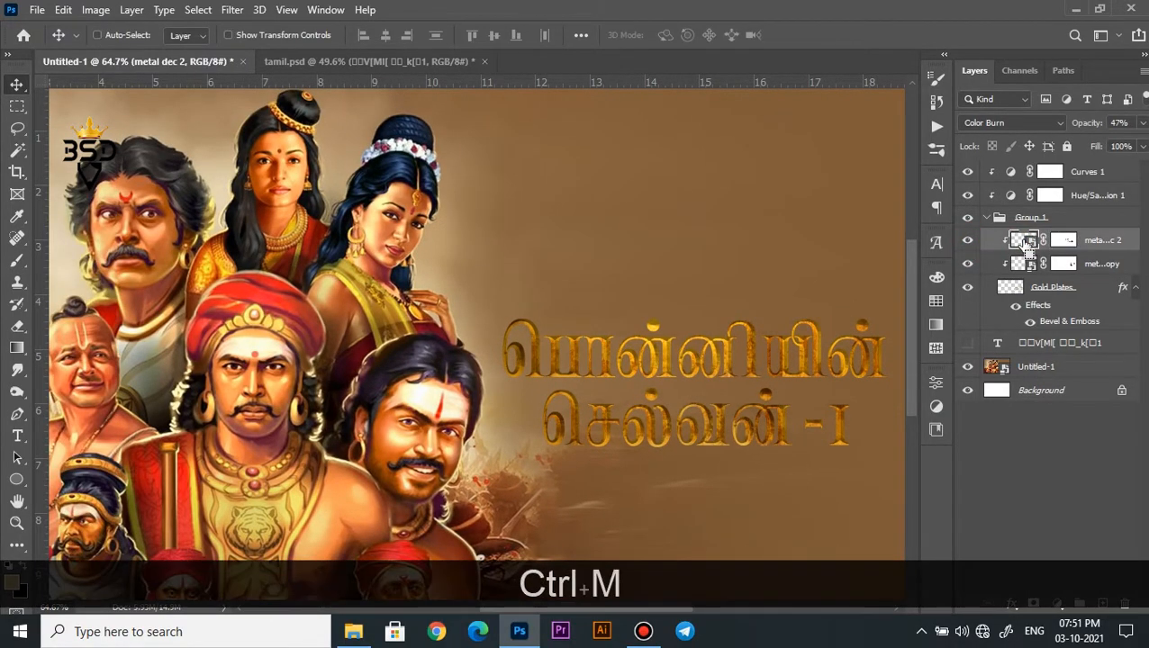
drag(598, 67, 280, 177)
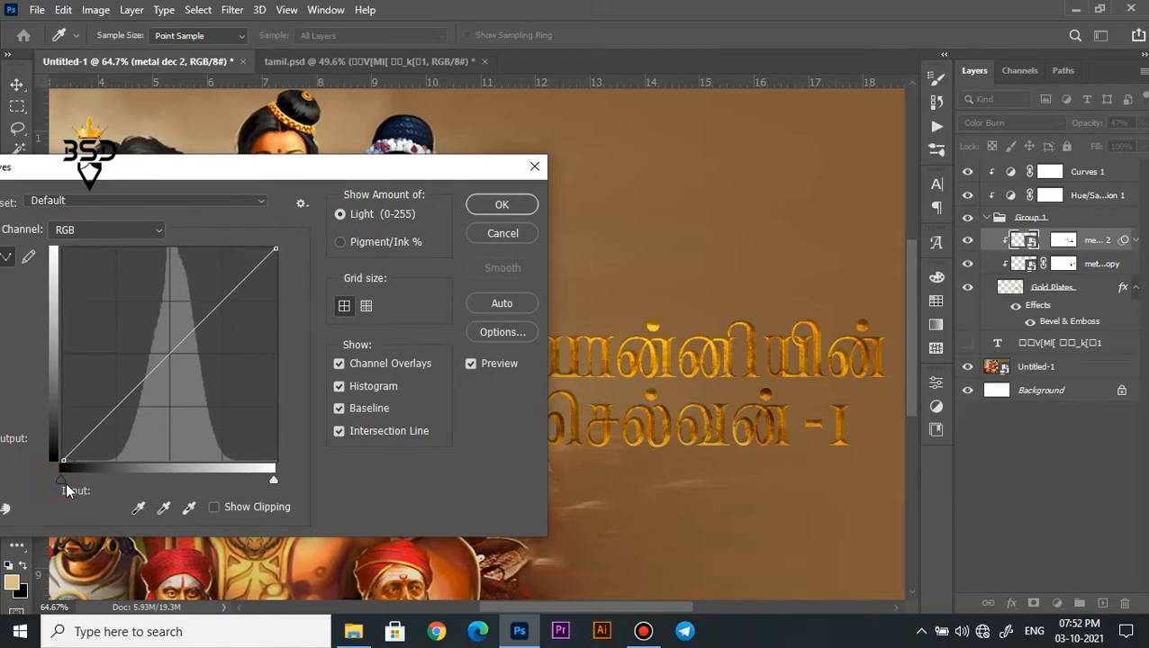
drag(89, 479, 82, 478)
click(519, 202)
scroll(699, 346, up, 2)
- Apply a Curves filter to the metal dec 2 copy with the black point's input at about 21
click(984, 295)
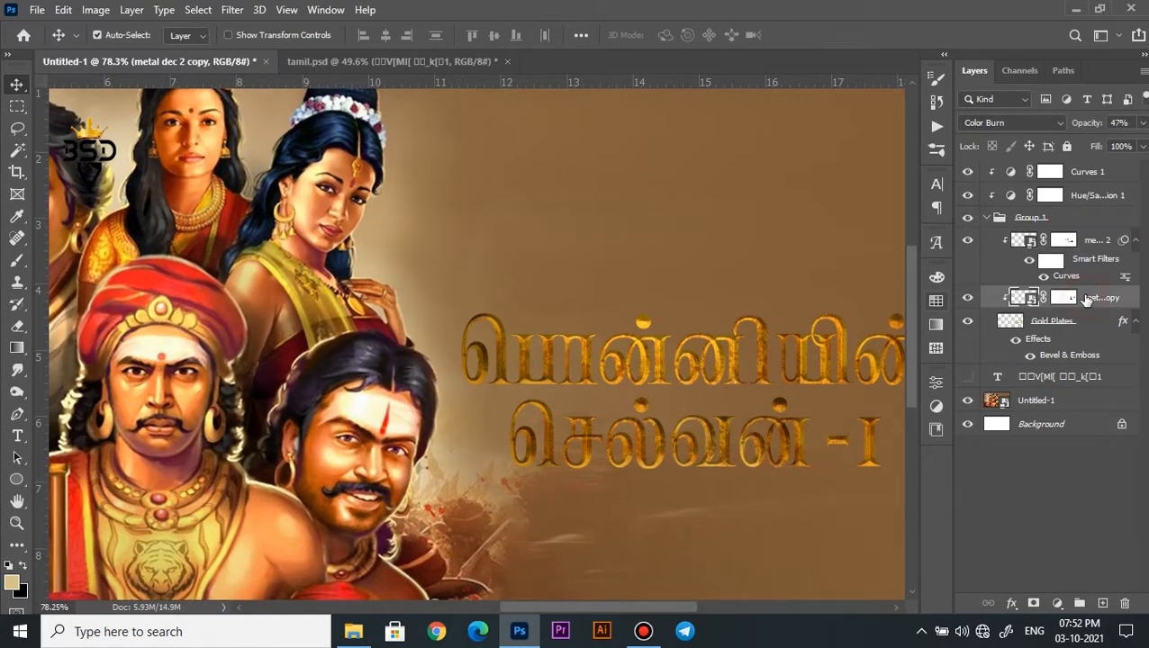
key(ctrl+m)
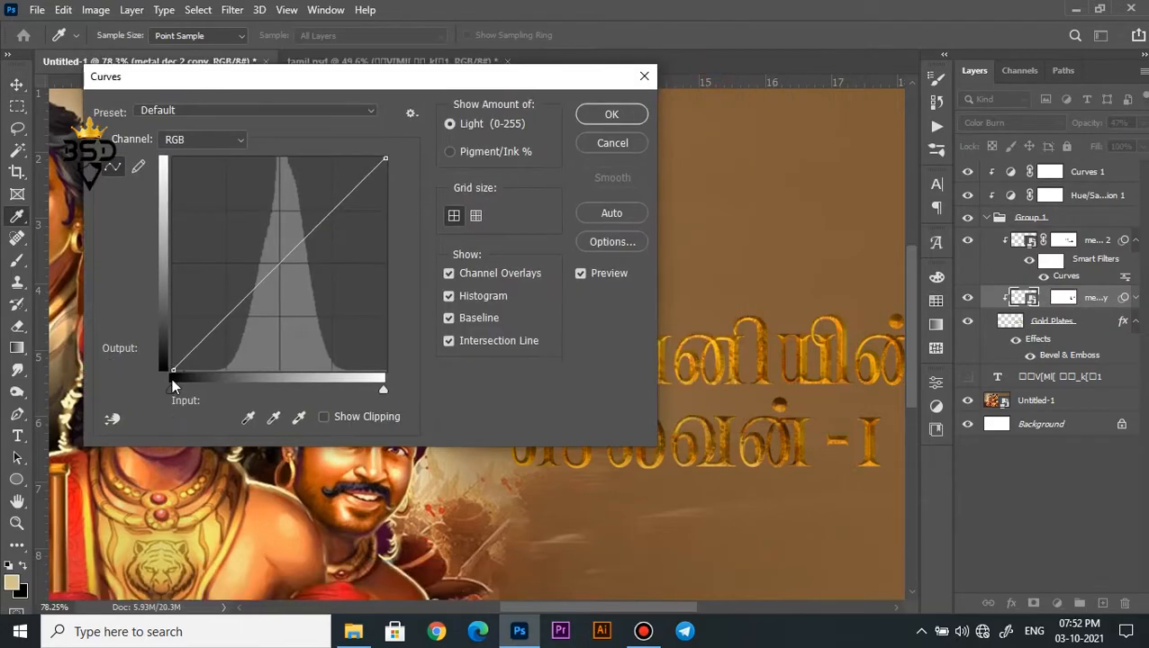
drag(172, 385, 189, 396)
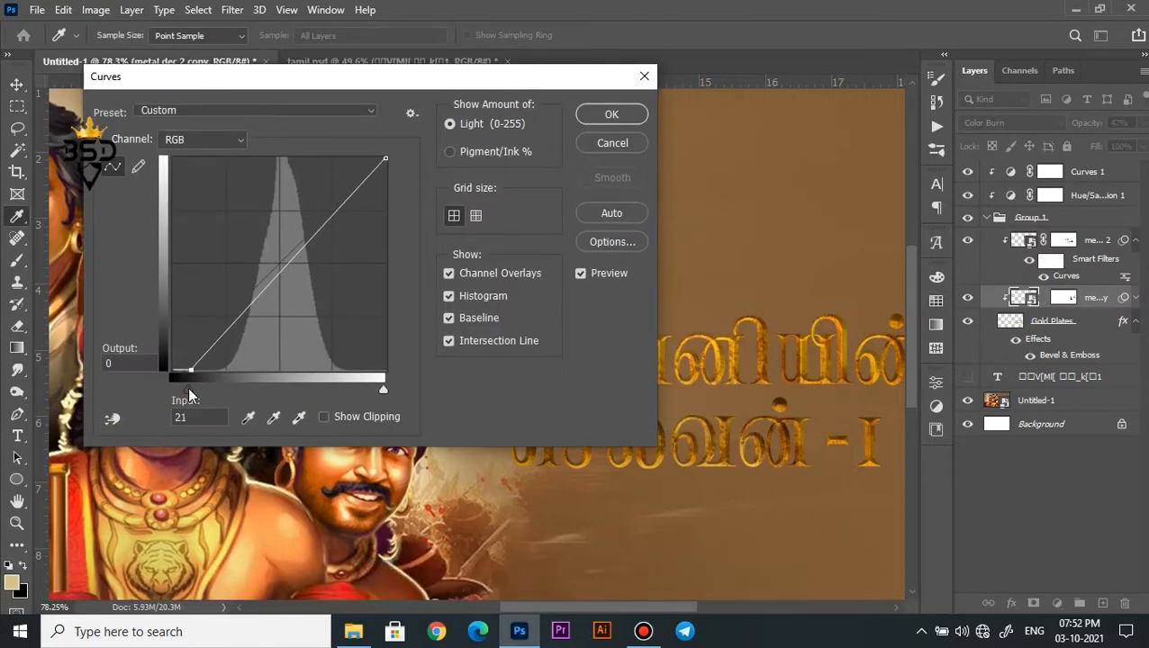
click(611, 115)
- Examine the darkened title texture up close and against the whole composition
scroll(863, 415, up, 1)
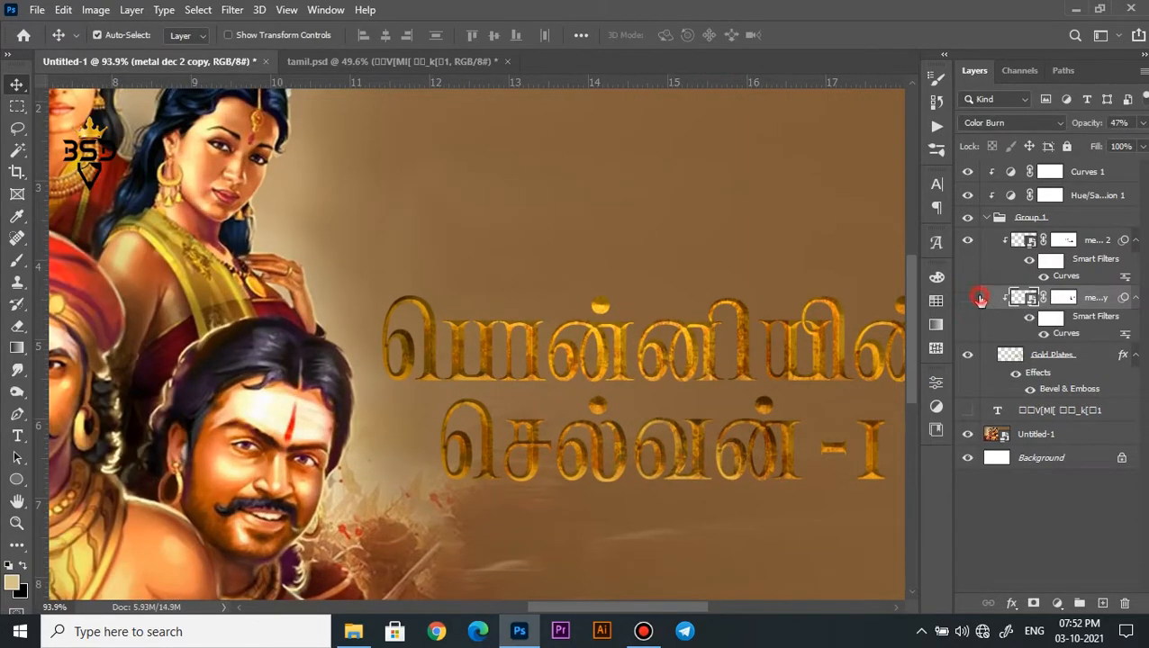
click(1063, 240)
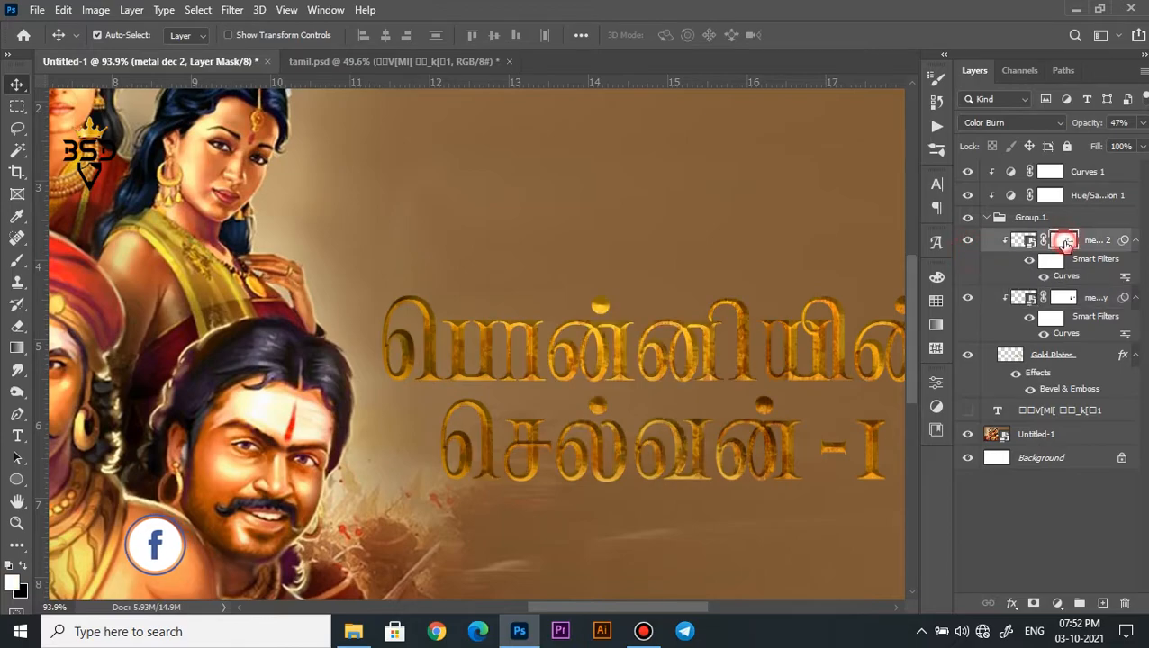
key(b)
key(x)
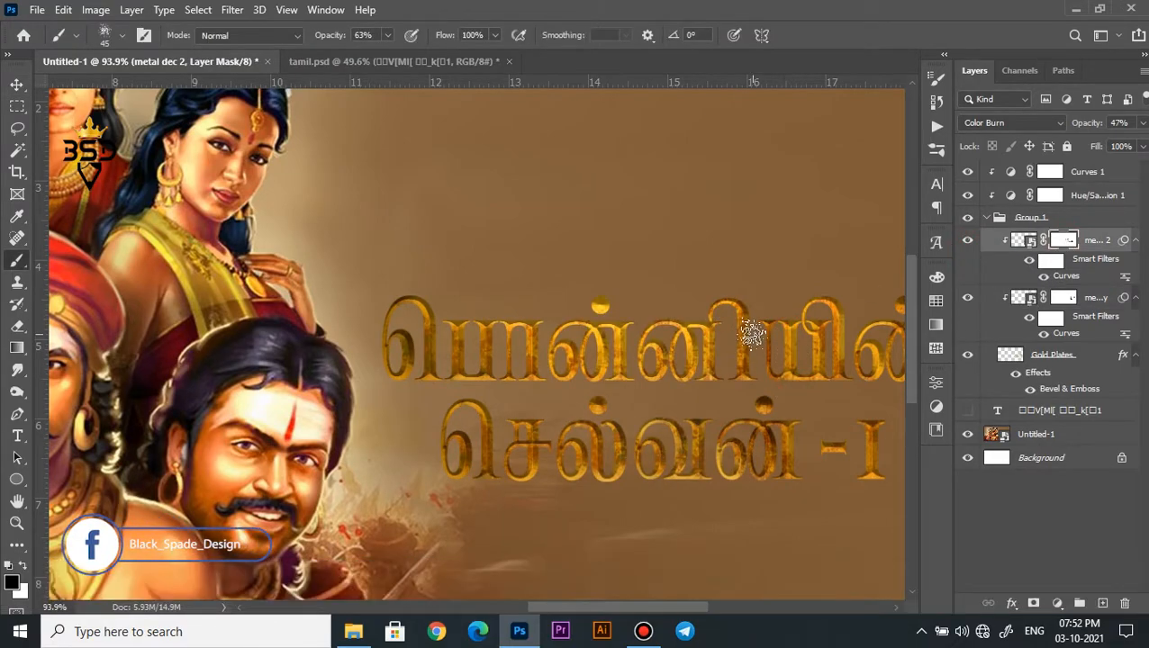
scroll(629, 367, down, 2)
key(v)
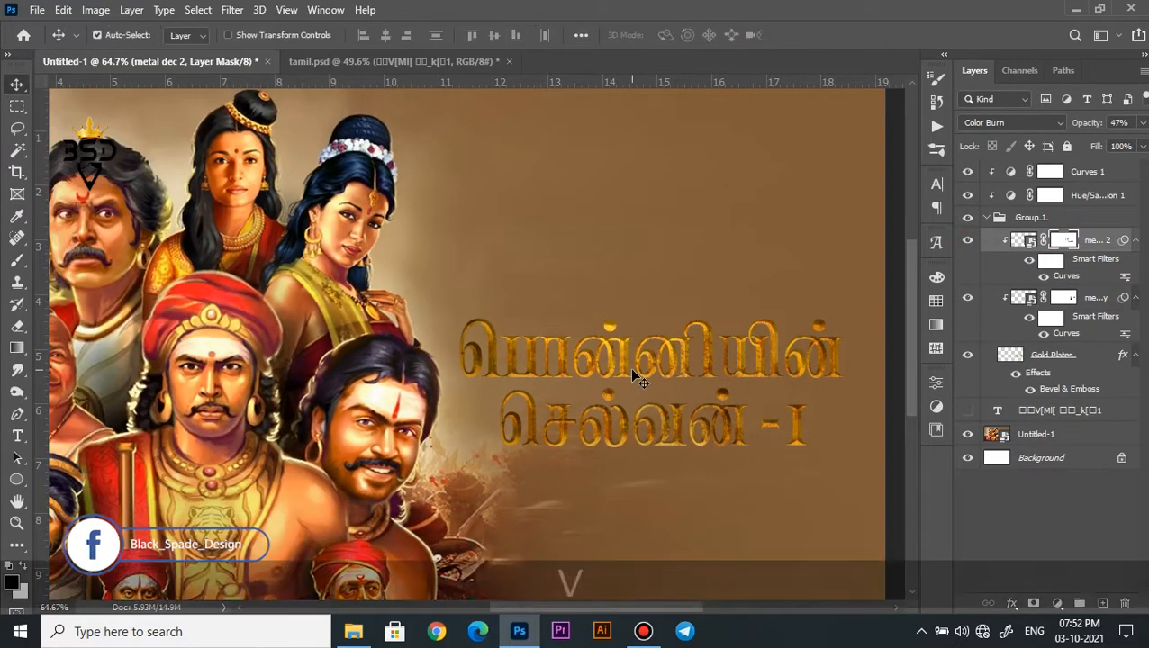
scroll(653, 364, down, 3)
scroll(647, 364, up, 2)
key(space)
scroll(716, 394, down, 1)
scroll(667, 379, up, 2)
scroll(600, 369, down, 2)
- Place the sword image over the middle of the title and stack its layer below Gold Plates
click(353, 631)
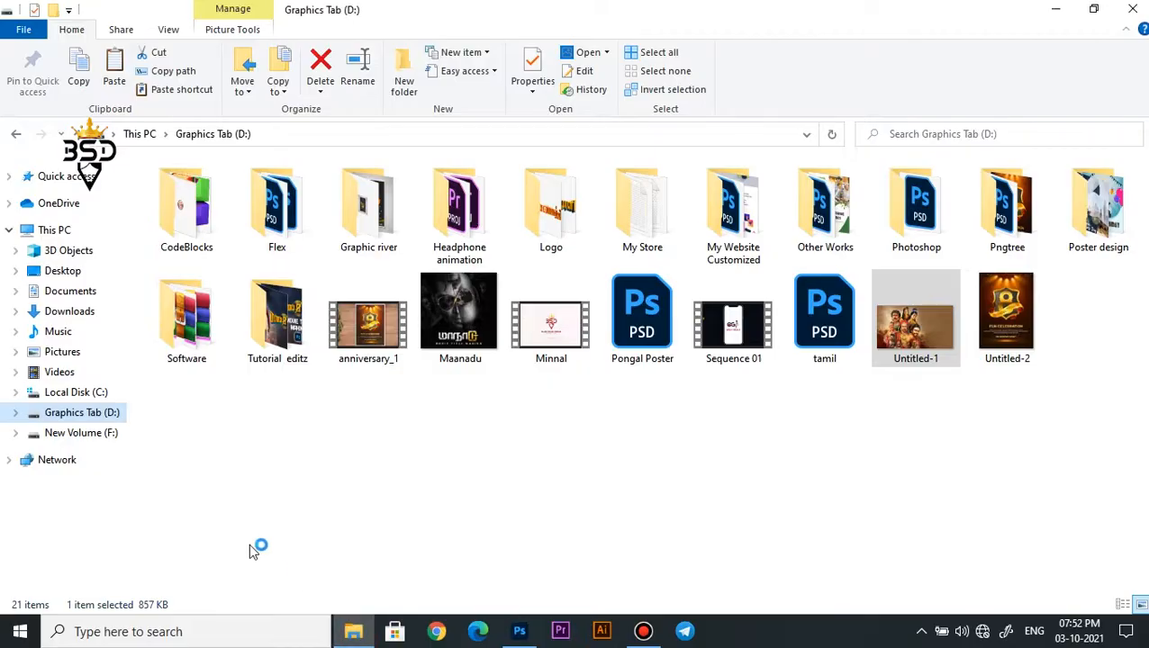
click(62, 271)
double_click(267, 236)
drag(377, 216, 524, 619)
drag(663, 463, 663, 457)
drag(484, 338, 667, 350)
key(Return)
drag(1062, 252, 1064, 411)
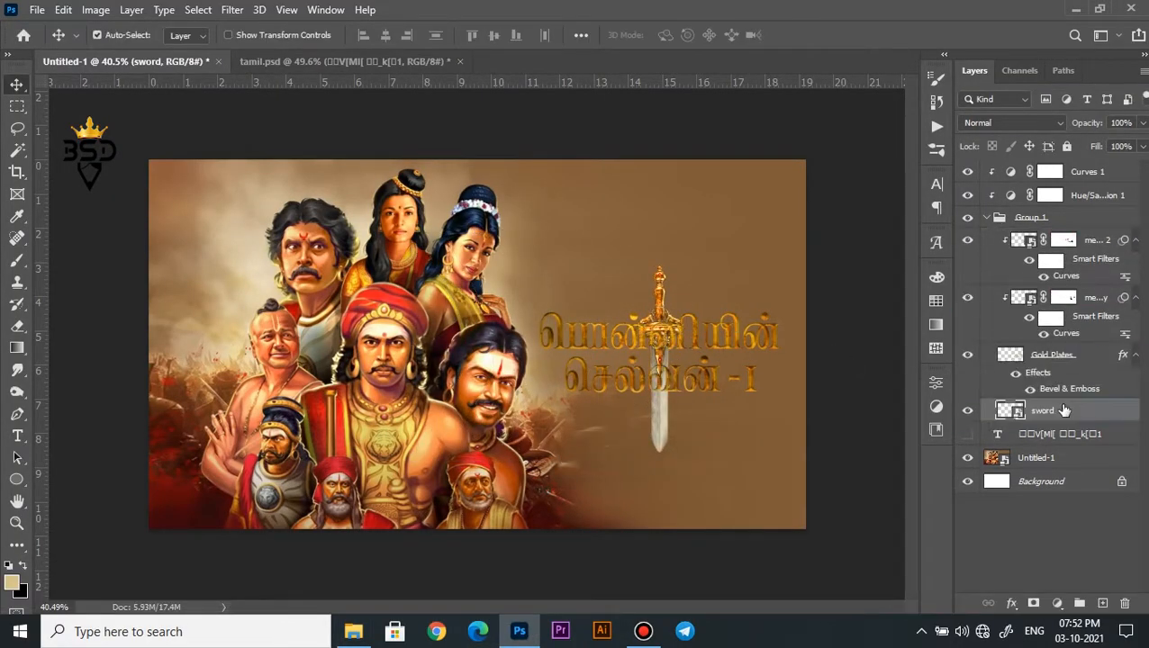
- Enlarge the sword to about 148% and reposition it so the hilt rises above the title and the blade runs behind it
key(ctrl+t)
scroll(701, 328, down, 2)
drag(671, 264, 678, 231)
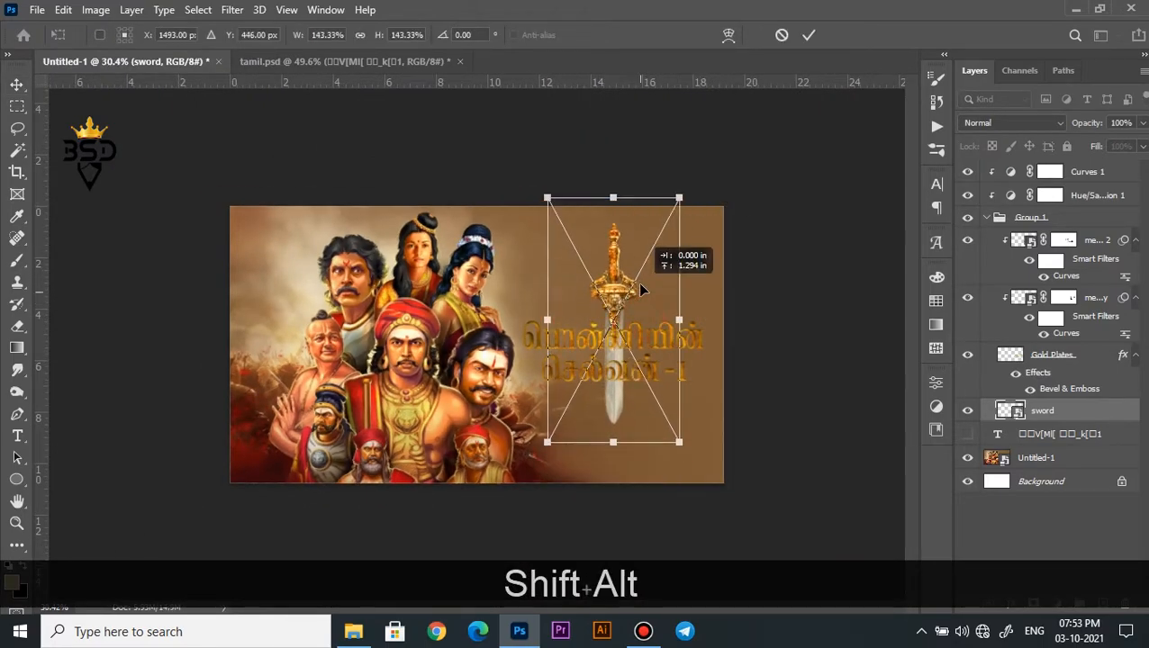
scroll(703, 324, up, 2)
scroll(703, 324, up, 1)
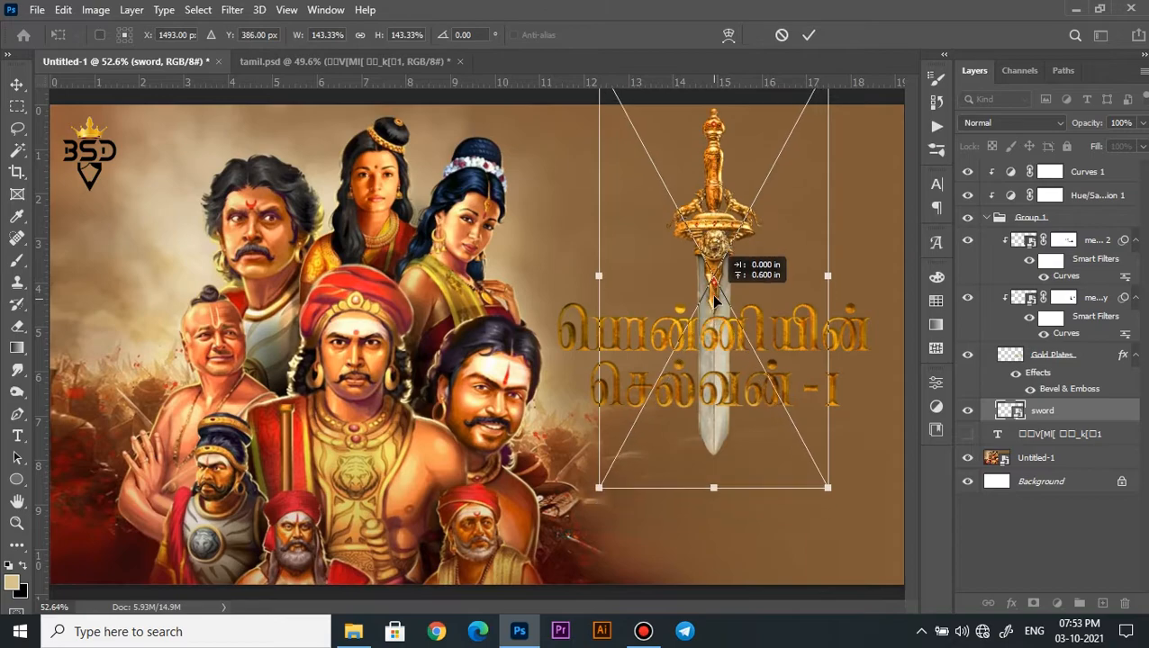
scroll(757, 270, down, 1)
drag(764, 462, 776, 474)
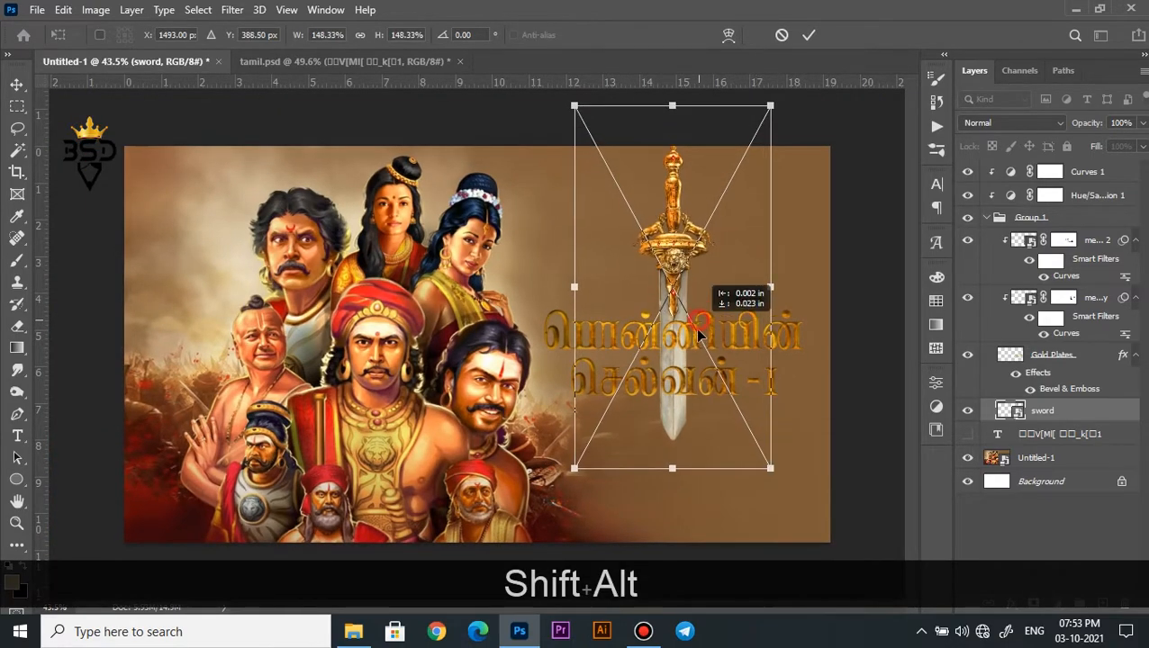
drag(699, 327, 698, 337)
key(Return)
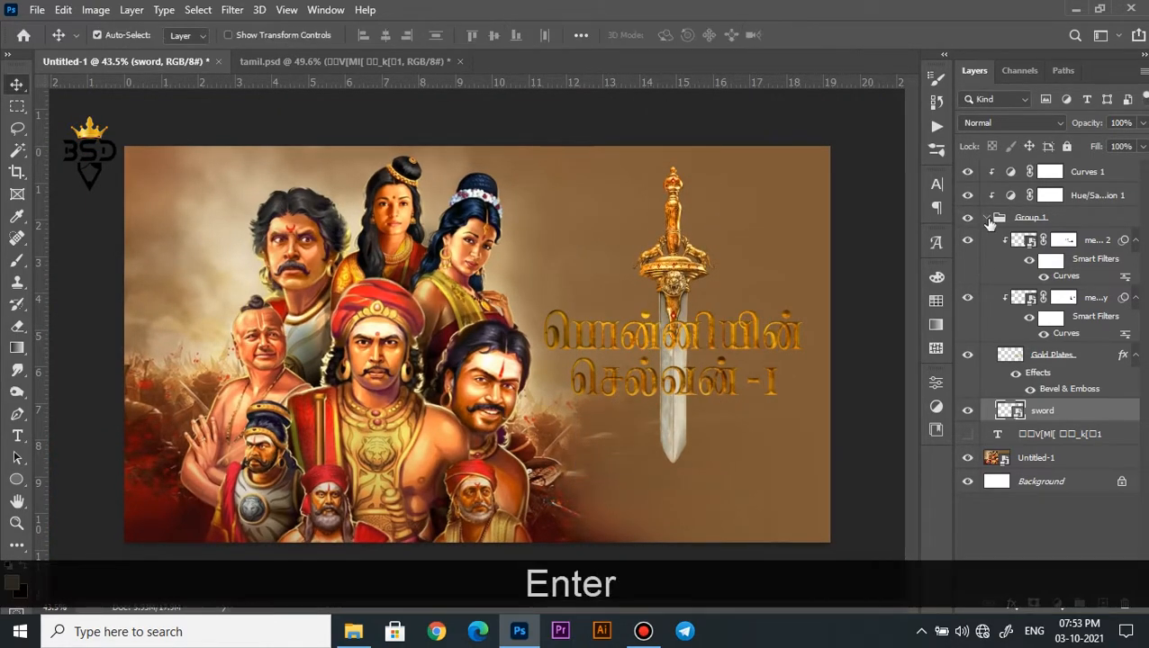
- Stack the sword layer below the hidden Tamil text layer, directly above the Untitled-1 artwork
click(987, 219)
click(987, 219)
drag(1036, 416, 1029, 448)
scroll(792, 356, up, 3)
drag(857, 358, 708, 380)
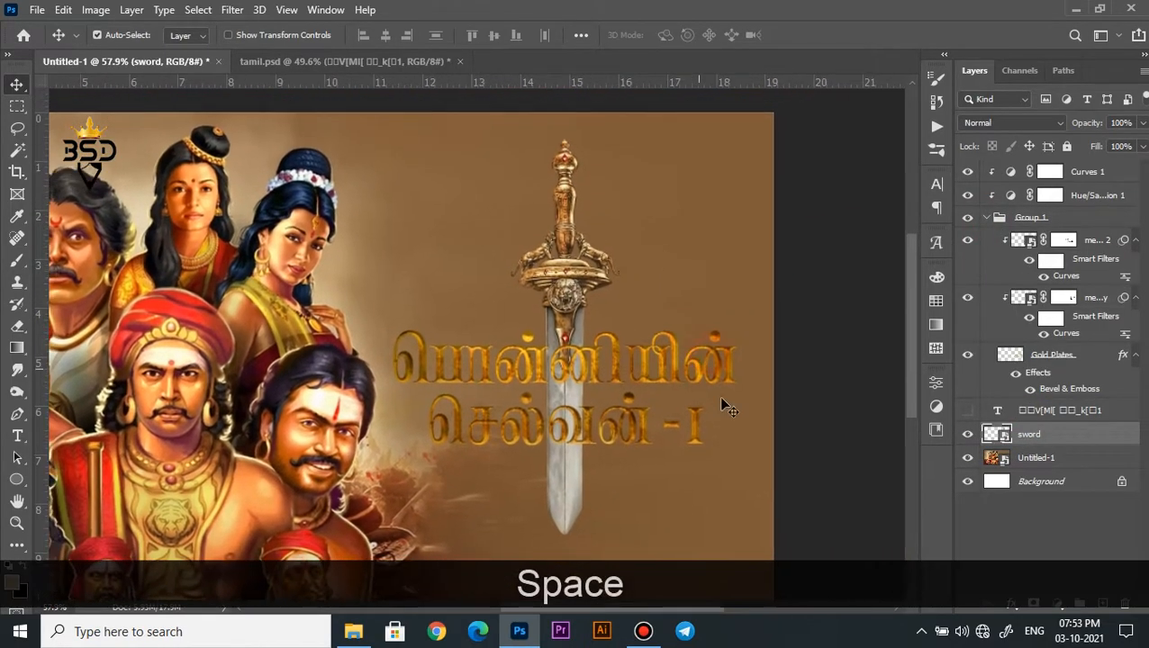
- Move Group 1 together with its Hue/Saturation and Curves adjustments down so the title sits lower on the blade
click(987, 218)
click(1034, 219)
shift+click(1086, 174)
key(Down)
key(Down)
key(Down)
key(Down)
key(Down)
key(ctrl+0)
key(ctrl+t)
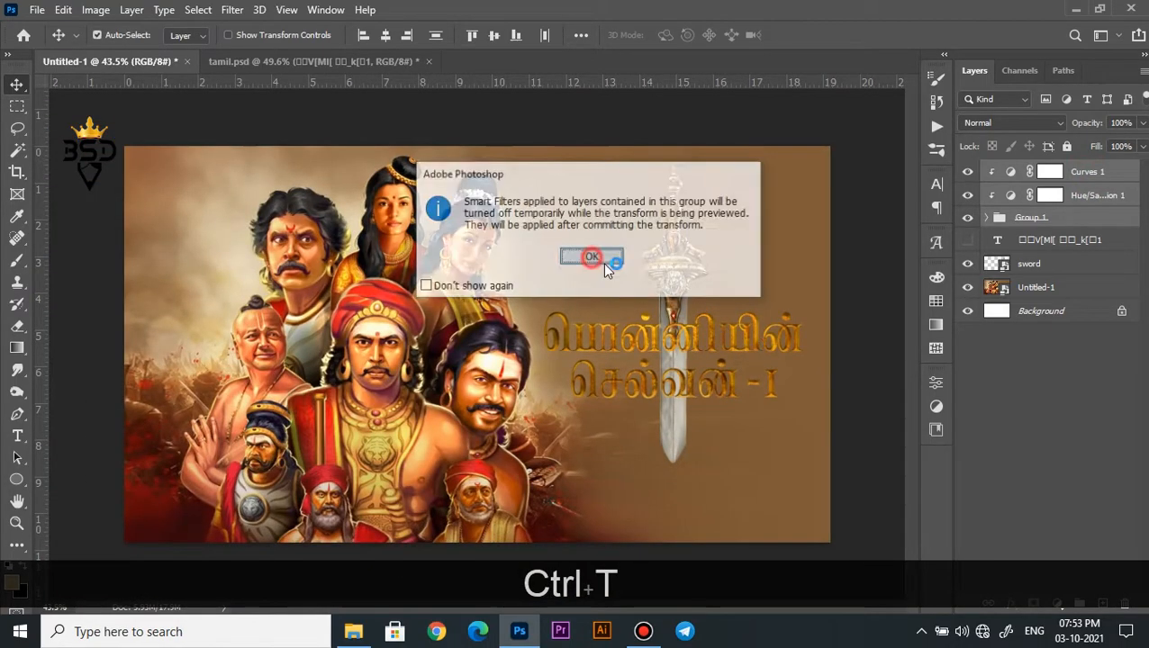
click(603, 263)
drag(726, 335, 691, 375)
key(Return)
scroll(722, 383, up, 4)
scroll(698, 381, down, 2)
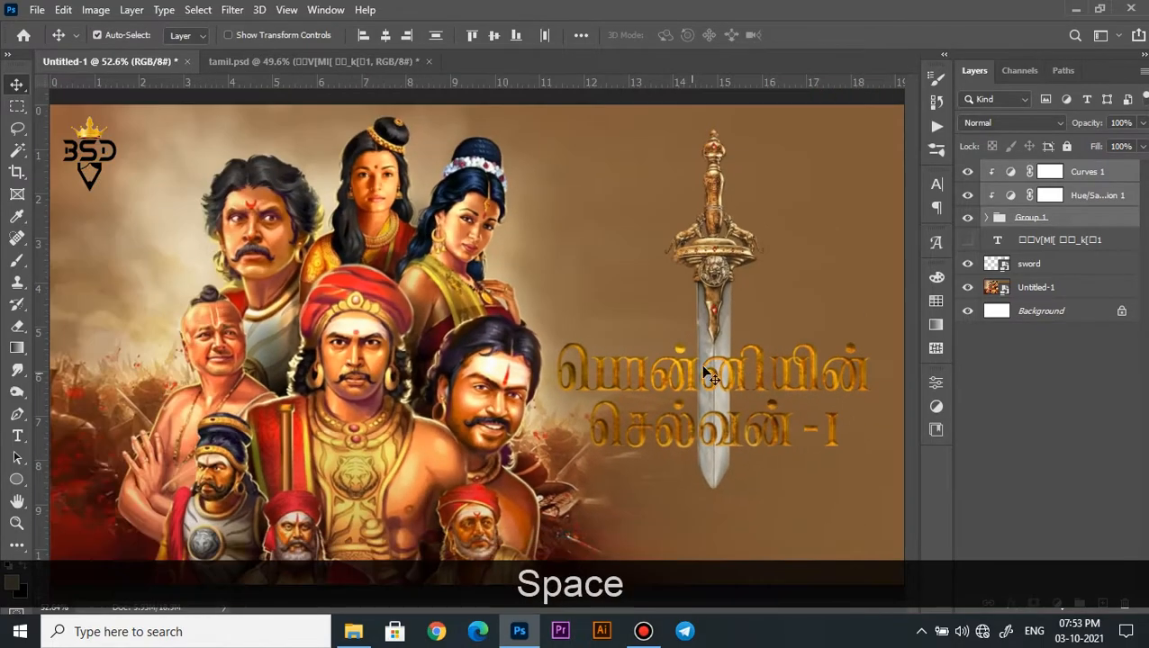
- Start a Curves filter on the sword layer and set the RGB black point's input to 18
click(1042, 265)
scroll(735, 310, down, 2)
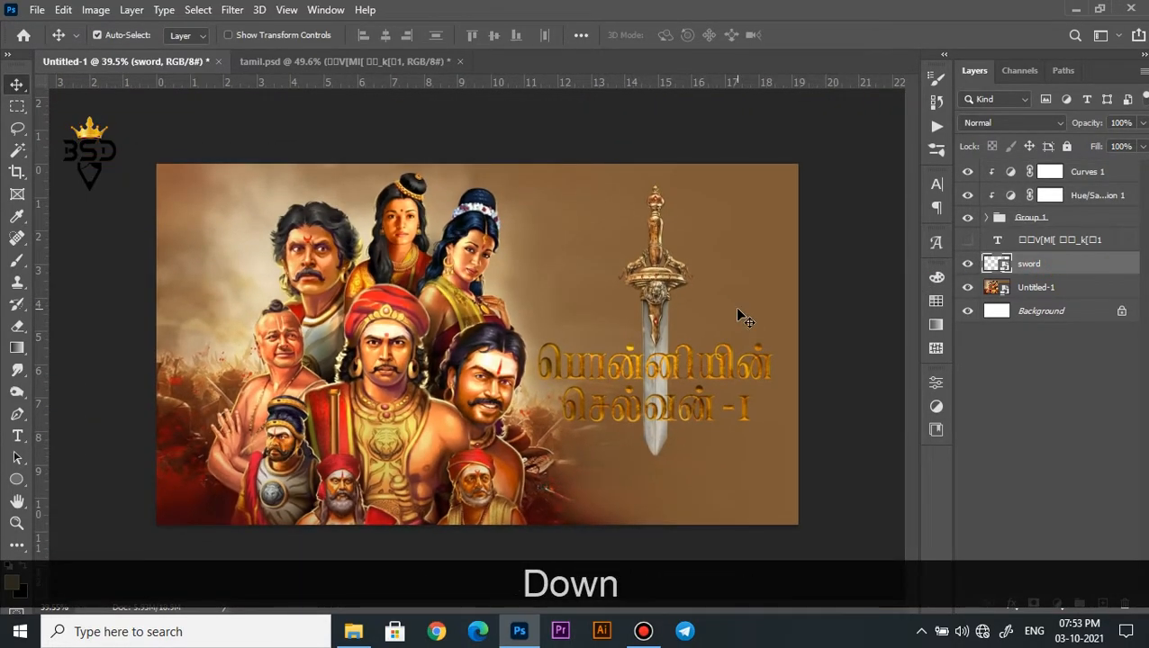
scroll(671, 390, up, 7)
drag(790, 392, 596, 308)
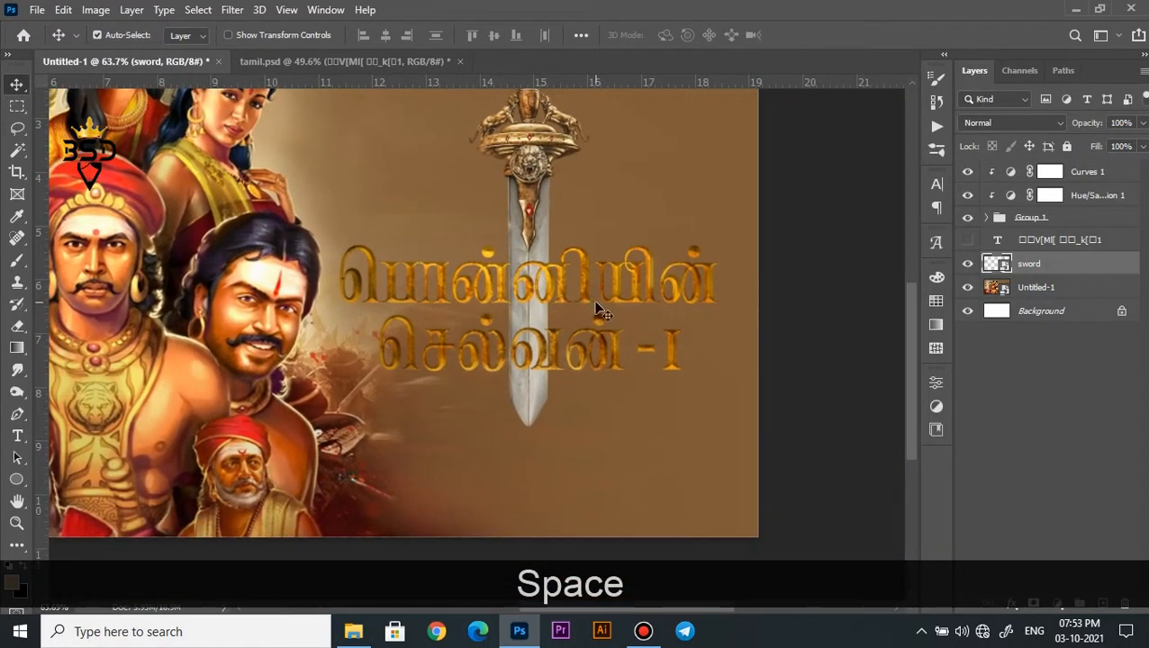
scroll(590, 360, up, 1)
scroll(591, 358, down, 1)
scroll(586, 344, up, 2)
drag(522, 157, 534, 387)
key(ctrl+m)
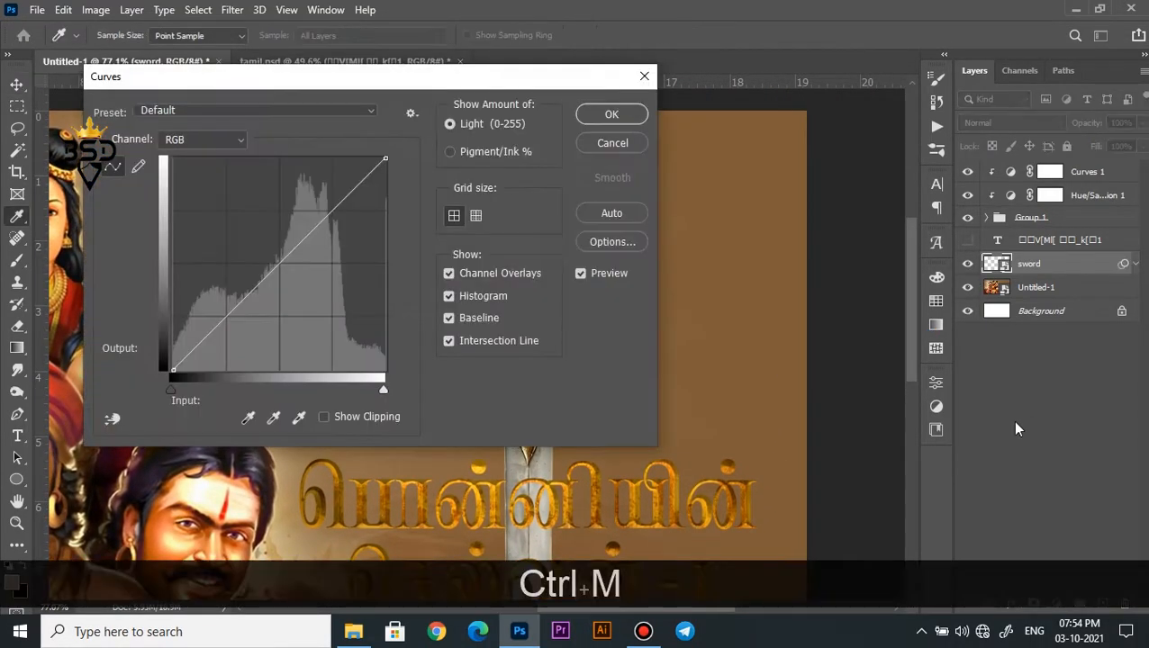
drag(270, 76, 792, 153)
drag(702, 467, 708, 468)
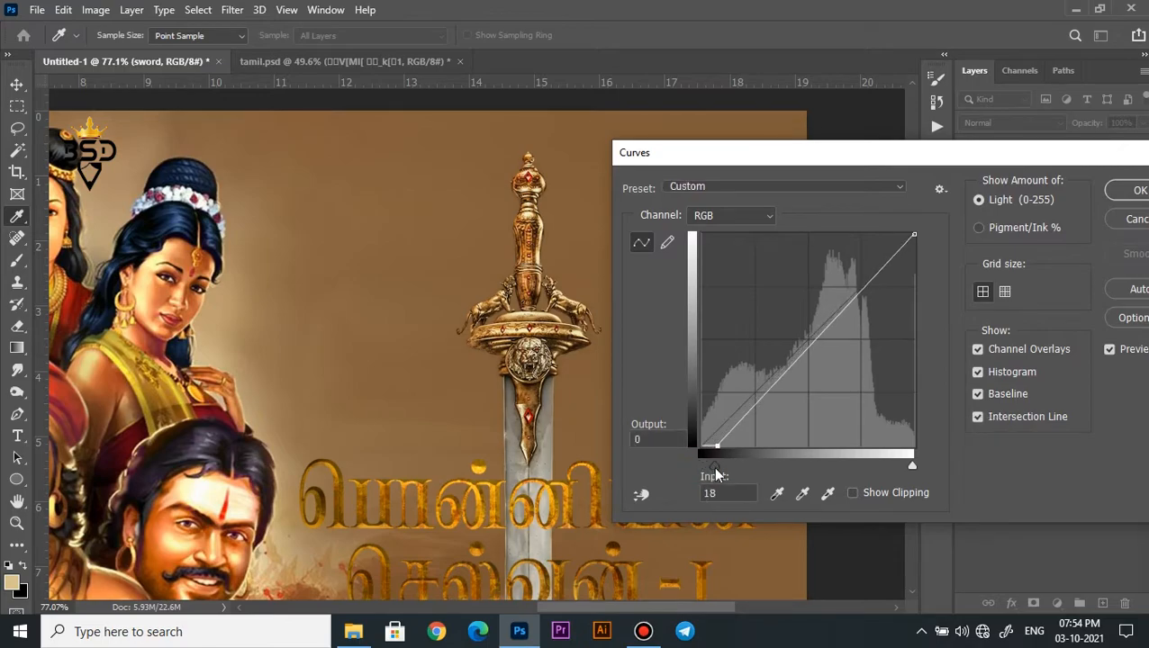
- In the Red channel, move the white point inward, set the black point's input to 10, and apply the Curves filter
click(731, 215)
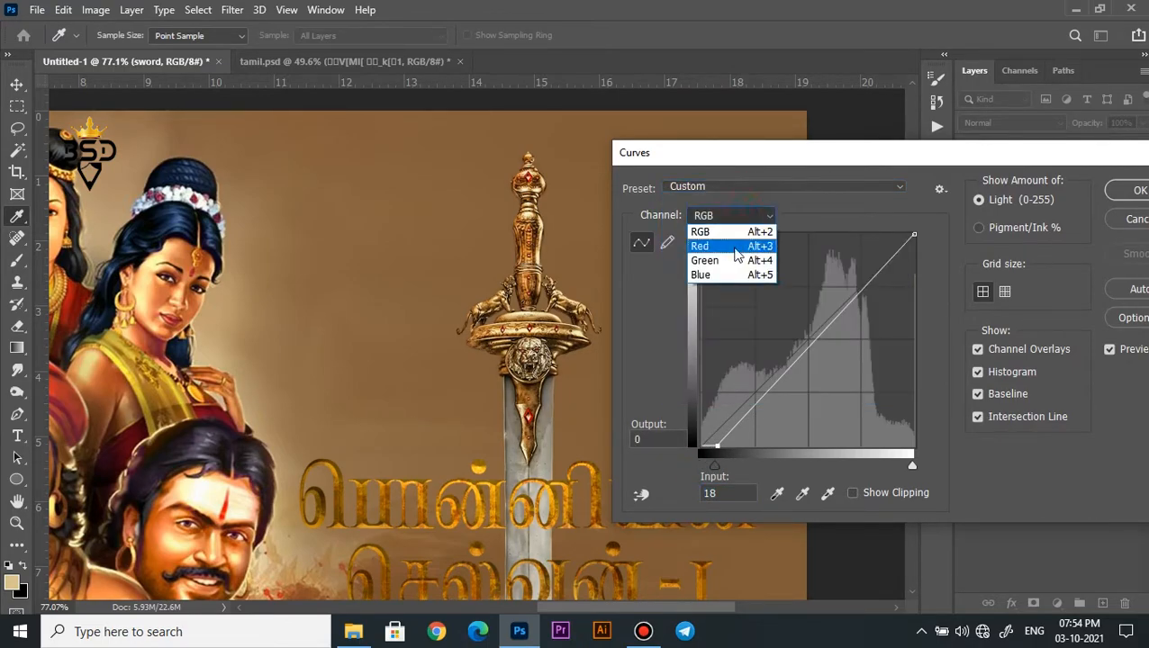
click(720, 246)
drag(887, 467, 891, 460)
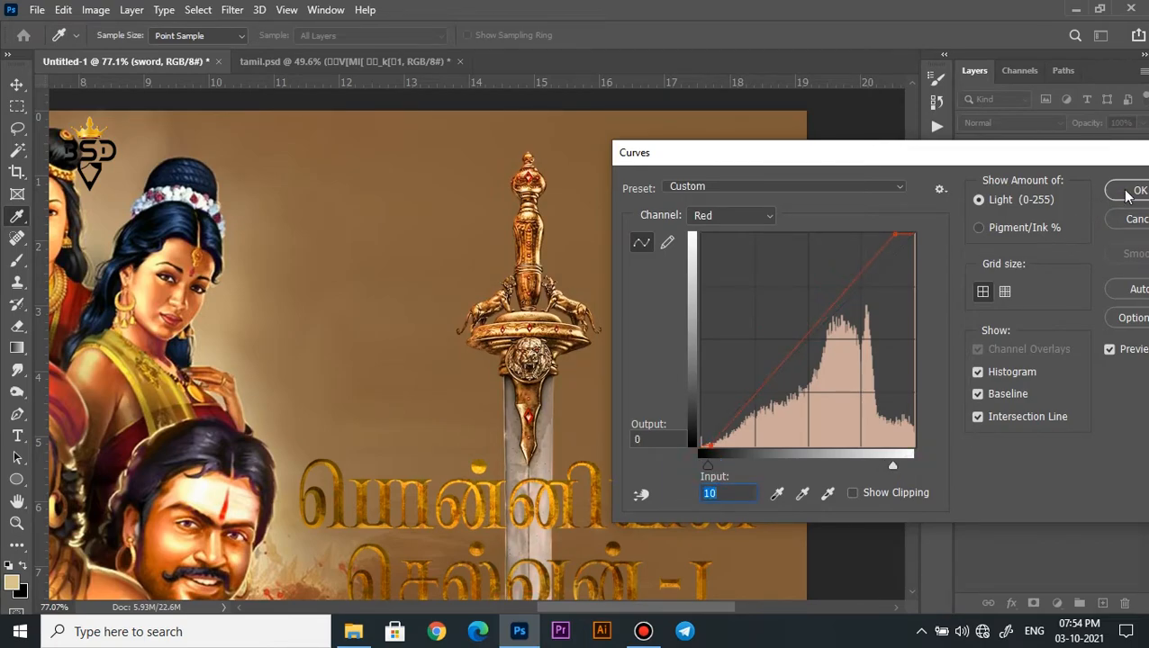
click(1126, 196)
- Apply a Color Balance filter to the sword layer to shift its colour tone
key(ctrl+b)
click(723, 180)
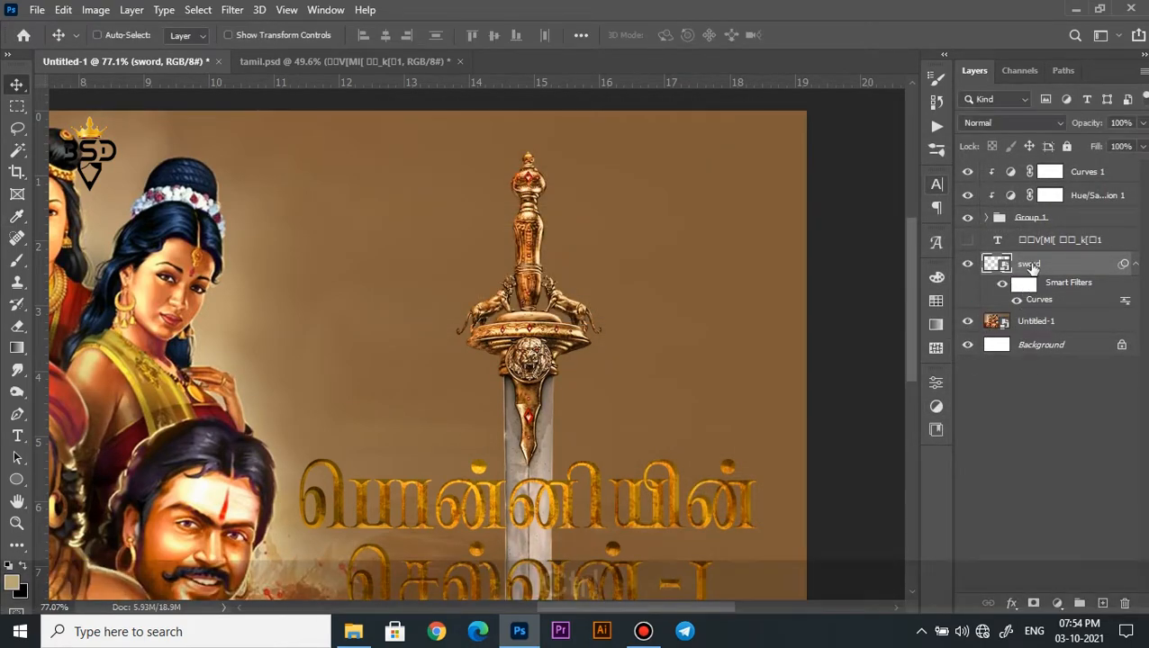
key(ctrl+b)
drag(590, 127, 858, 171)
drag(832, 284, 680, 246)
click(1020, 213)
scroll(792, 270, down, 5)
scroll(774, 306, up, 1)
key(space)
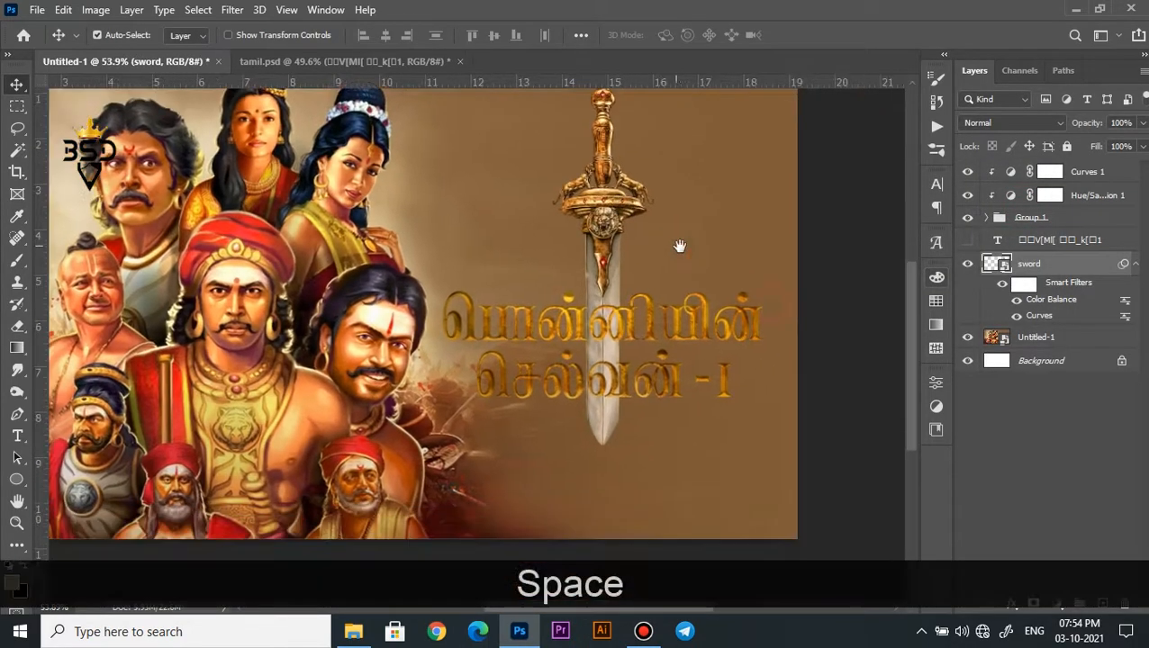
- Add a new layer above Untitled-1 and set the colour-to-transparent gradient's starting colour to a darker brown
click(1040, 340)
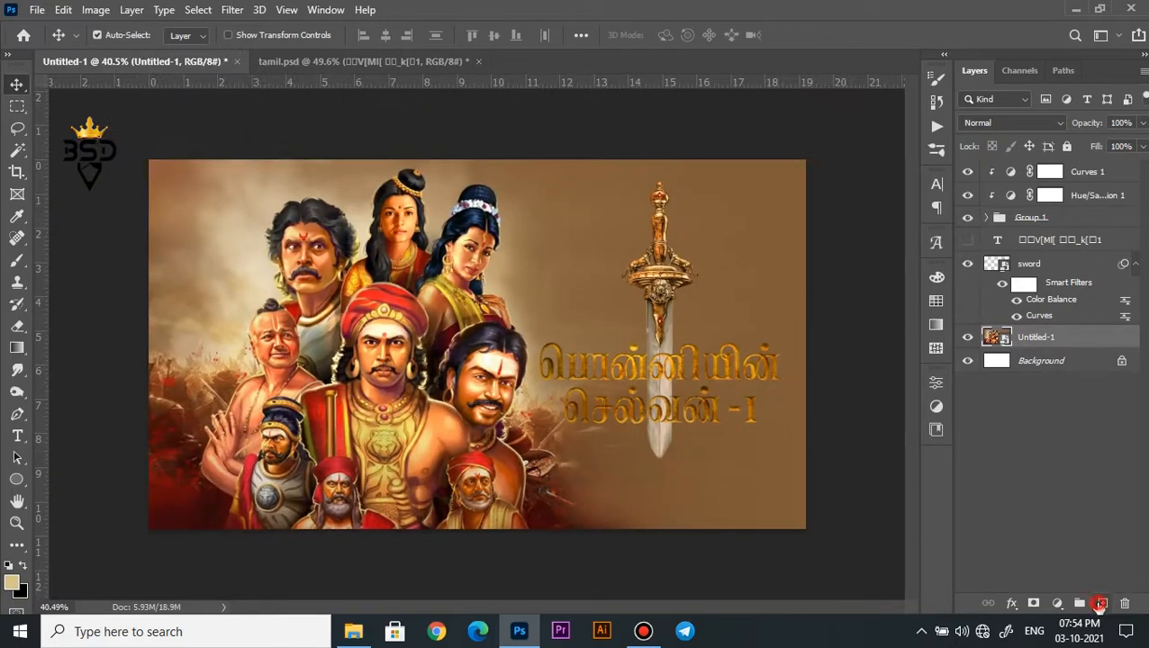
click(1100, 603)
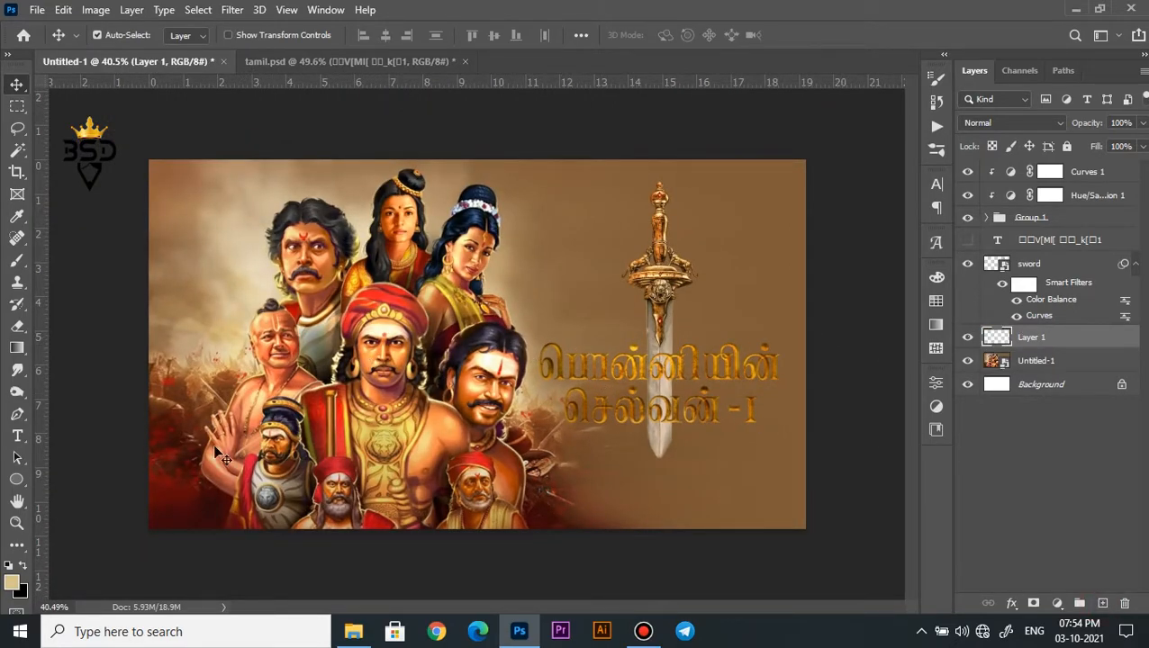
click(15, 350)
click(144, 38)
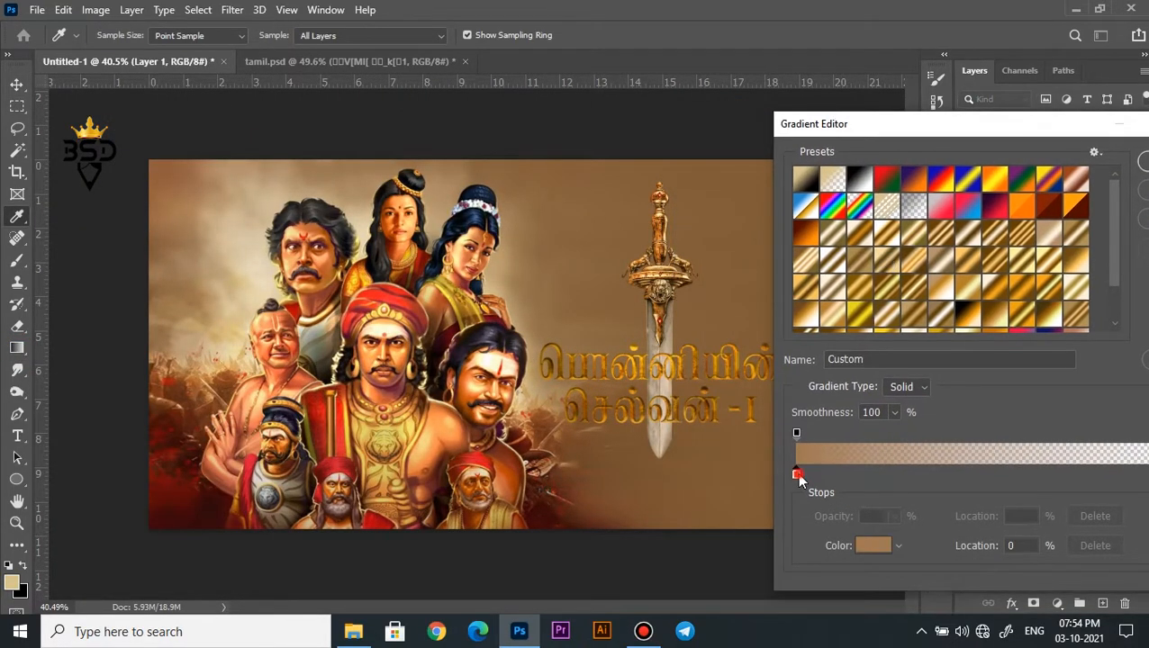
double_click(798, 475)
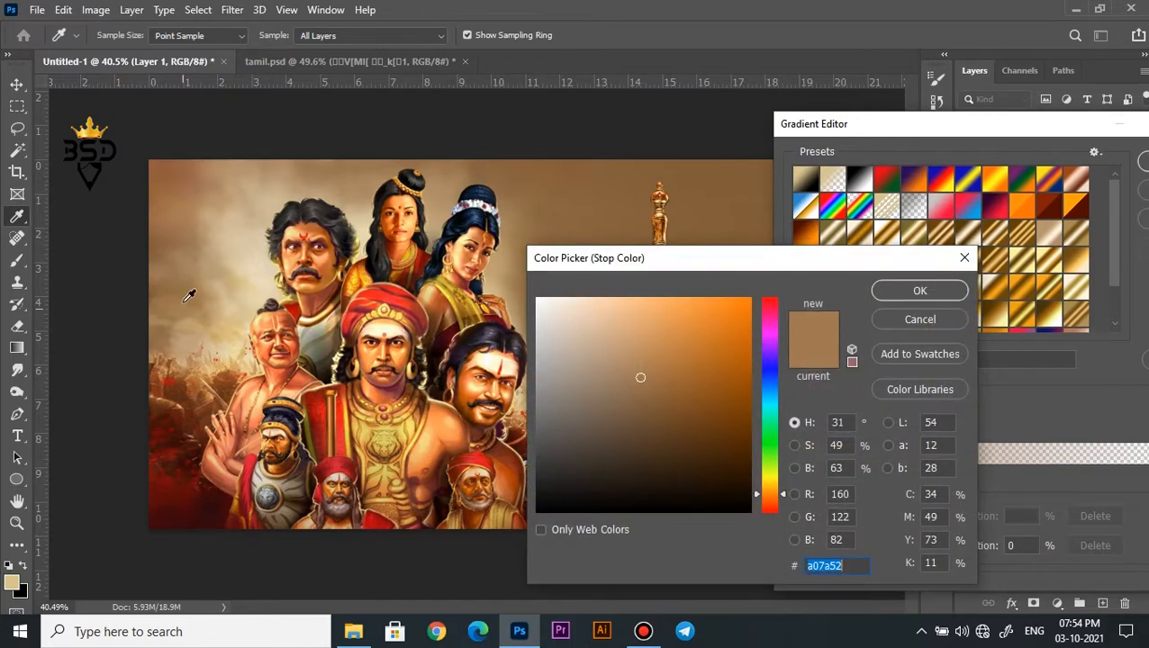
click(657, 395)
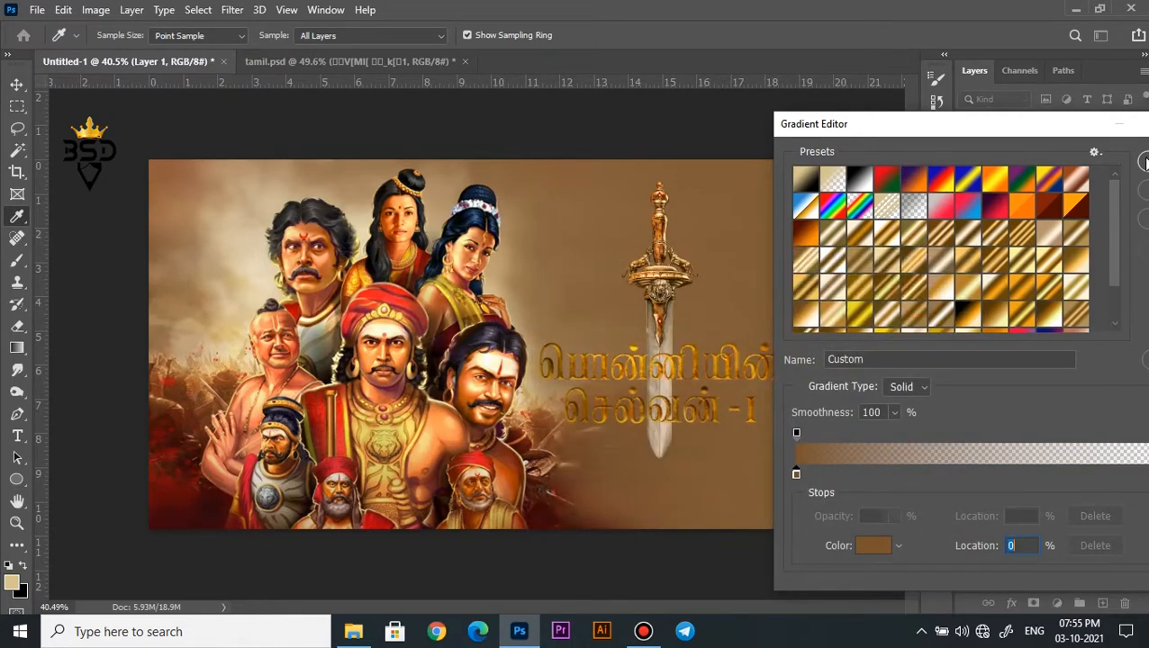
key(Return)
- Fill the new layer with the brown-to-transparent gradient from the canvas's right edge toward the middle, behind the title
drag(462, 334, 462, 334)
scroll(761, 362, up, 2)
drag(859, 324, 429, 330)
scroll(759, 331, up, 2)
key(space)
scroll(759, 330, down, 3)
key(v)
- Add a Color Overlay effect to Layer 1 in very dark brown, about #1a0e00
click(1007, 602)
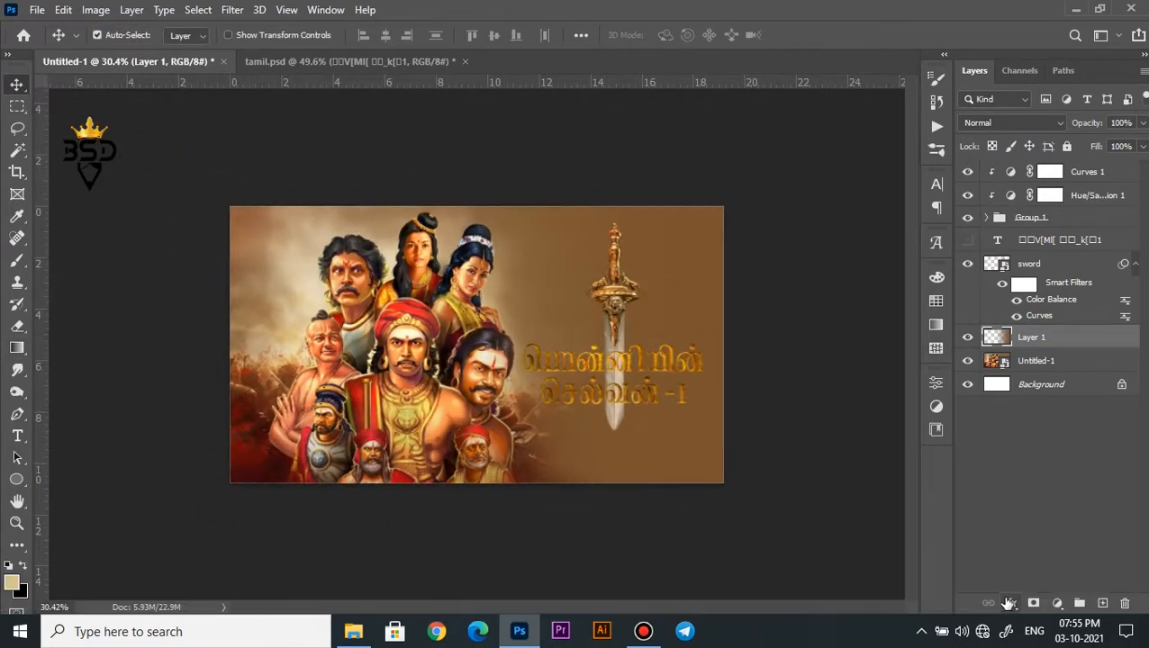
click(1026, 526)
click(1083, 268)
mouse_move(905, 430)
mouse_down()
mouse_move(930, 449)
mouse_move(938, 438)
mouse_move(942, 486)
mouse_up()
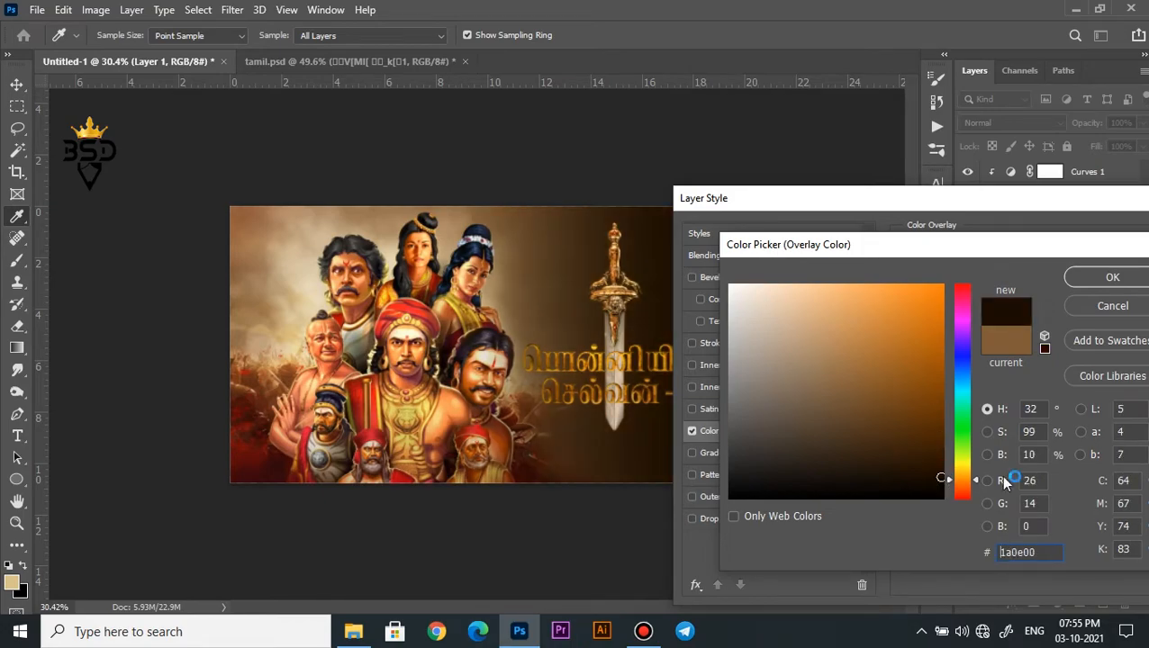
click(1072, 277)
drag(1018, 199, 839, 196)
click(1062, 232)
- Add a layer mask to the sword layer and choose a soft round 45 px brush for painting it in black
scroll(690, 364, down, 2)
scroll(711, 367, up, 7)
key(space)
scroll(717, 437, up, 2)
drag(747, 443, 622, 427)
click(1030, 269)
click(1033, 603)
key(b)
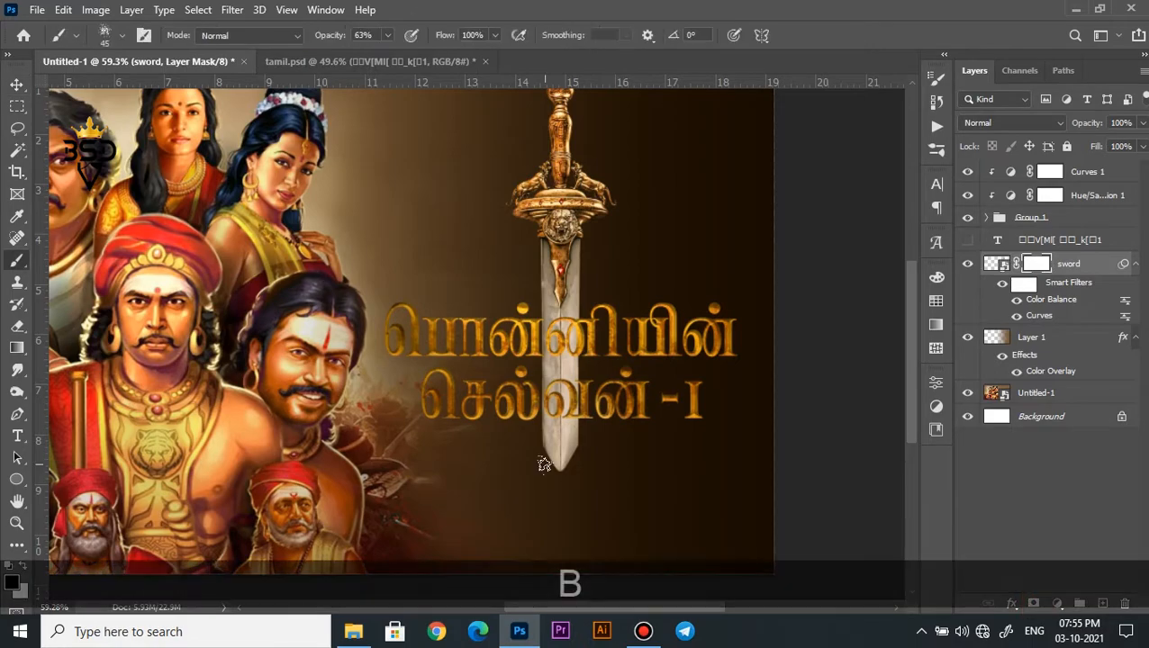
click(120, 36)
click(169, 258)
click(549, 485)
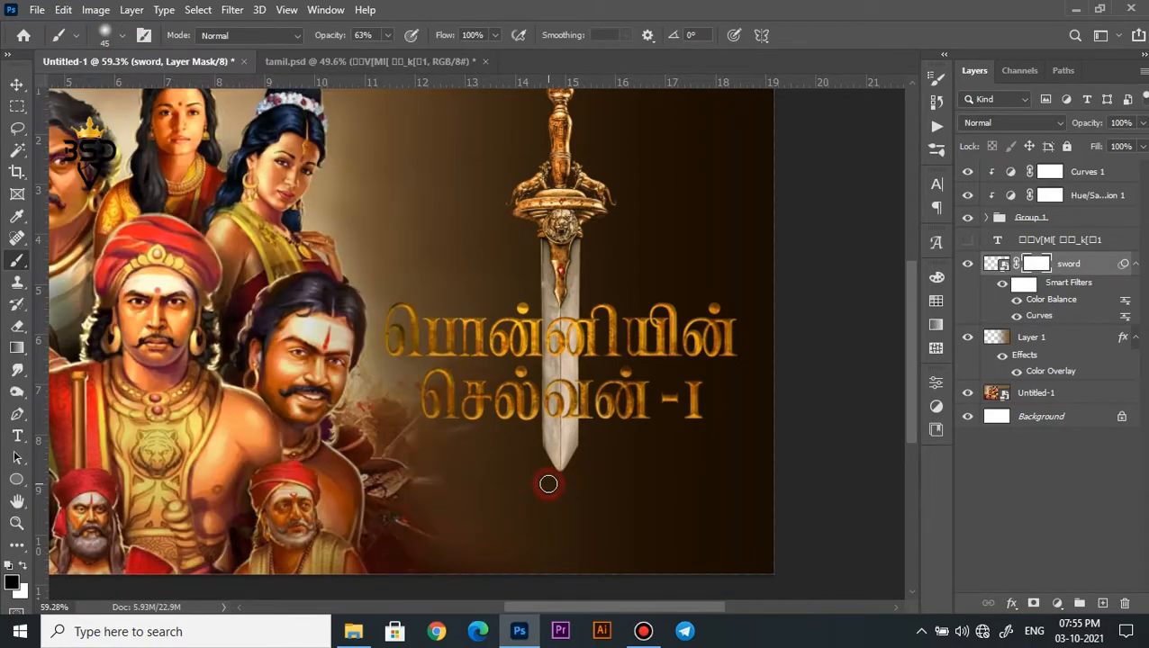
- Paint black on the sword's mask with an enlarged soft brush to fade out the blade's tip below the title
key(bracketright)
key(bracketright)
key(bracketright)
key(bracketright)
key(bracketright)
key(bracketright)
key(bracketright)
key(bracketright)
key(bracketright)
key(bracketright)
mouse_move(546, 474)
mouse_down()
mouse_move(557, 473)
mouse_move(526, 492)
mouse_up()
scroll(581, 494, up, 3)
key(bracketleft)
key(bracketleft)
mouse_move(595, 442)
mouse_down()
mouse_move(587, 463)
mouse_move(528, 454)
mouse_move(578, 485)
mouse_move(569, 490)
mouse_up()
scroll(536, 492, down, 1)
scroll(535, 490, up, 1)
key(v)
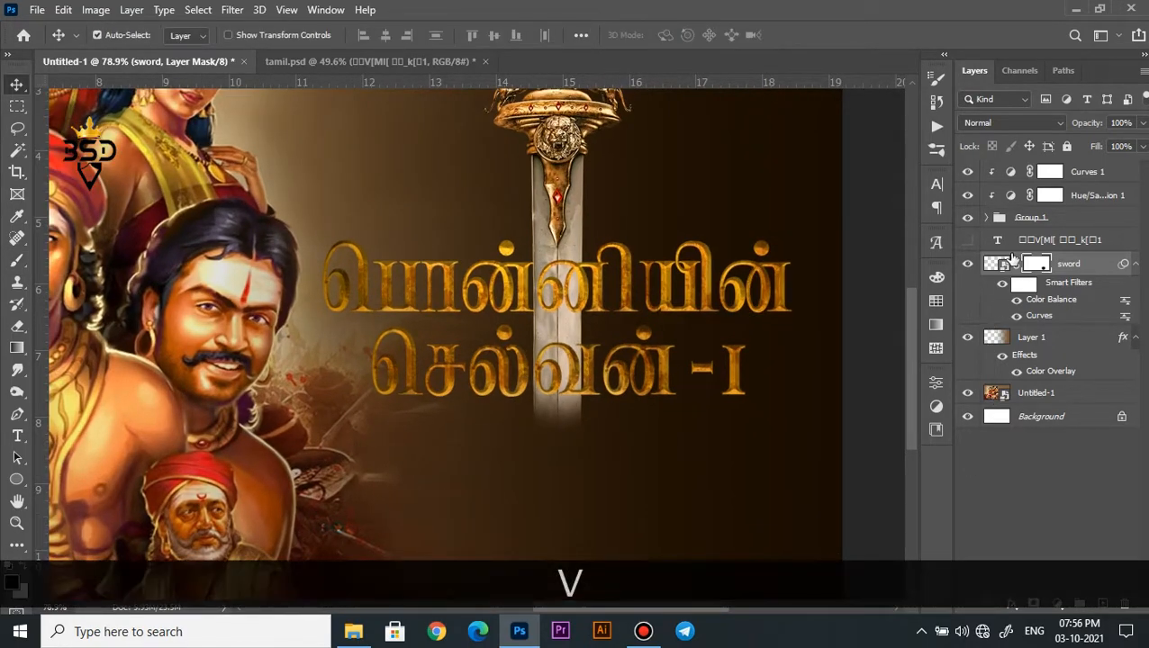
- Add a black Multiply drop shadow to the Gold Plates layer with a 4 px distance and increased opacity
click(986, 217)
double_click(1034, 374)
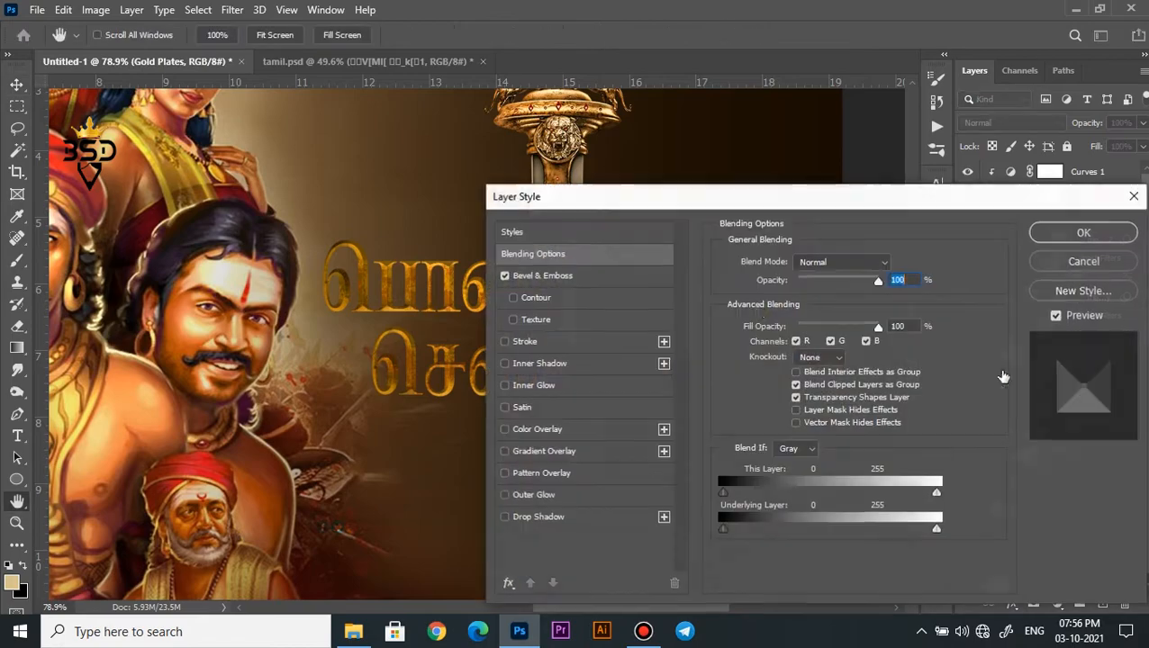
click(558, 517)
drag(538, 197, 614, 197)
drag(859, 342, 862, 342)
drag(871, 289, 907, 286)
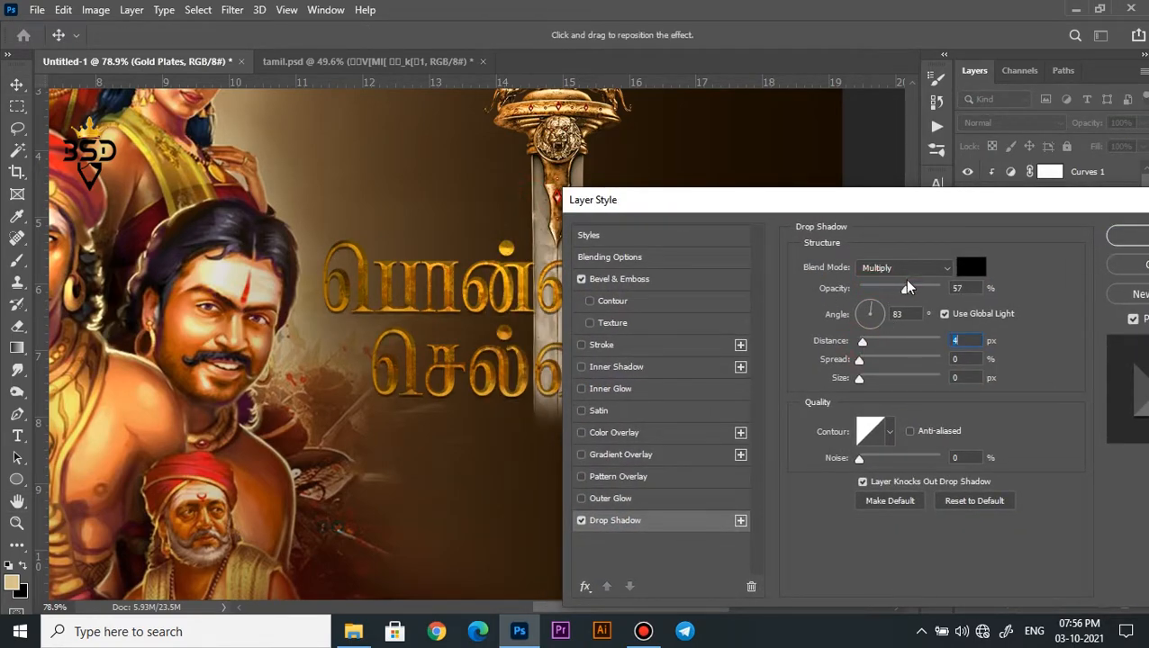
click(913, 290)
click(1132, 241)
scroll(648, 432, down, 3)
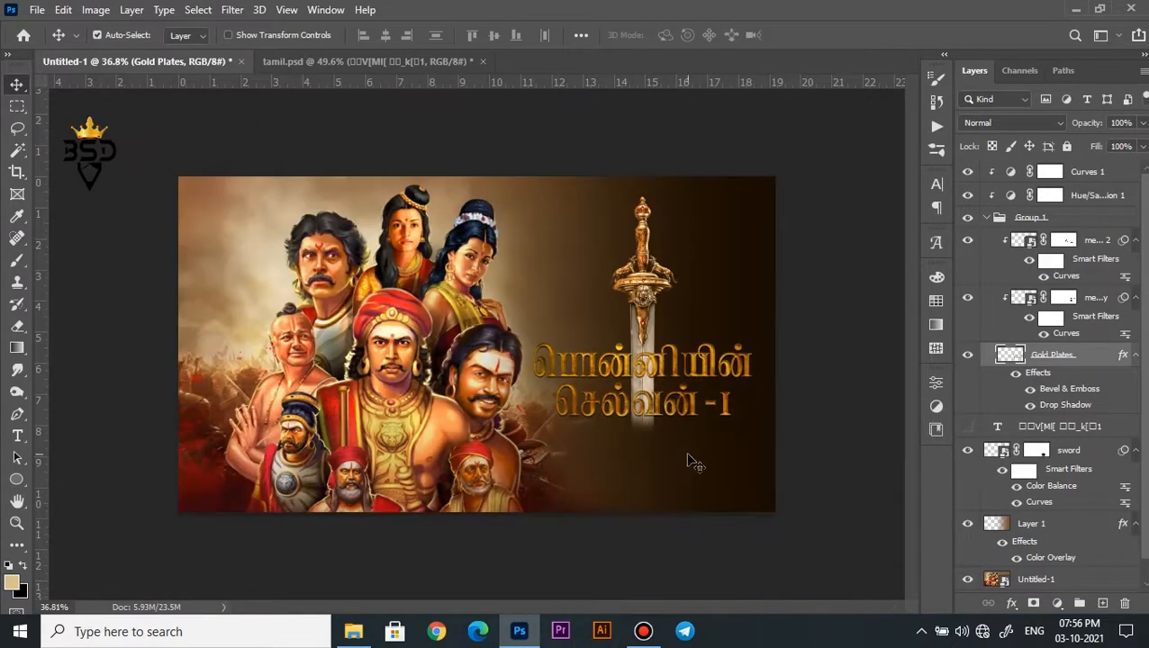
- Add a Levels adjustment clipped to the sword layer and set its black input level to about 32
key(space)
scroll(629, 334, up, 2)
right_click(682, 269)
click(705, 296)
click(1071, 454)
click(1056, 603)
click(1045, 375)
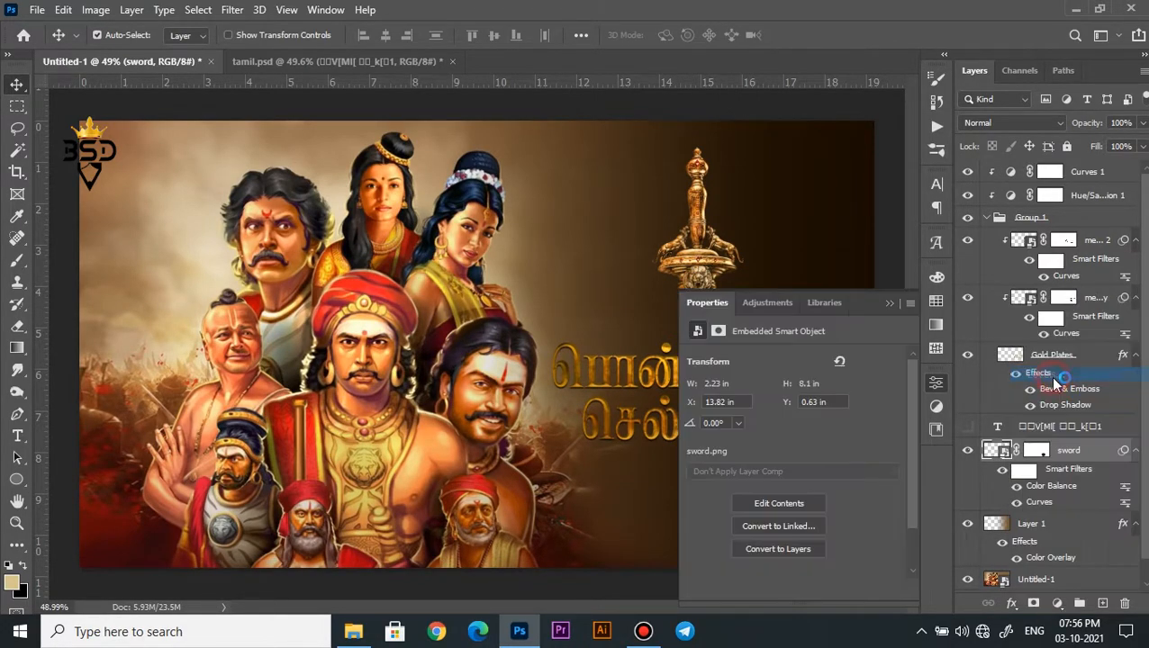
drag(721, 487, 737, 486)
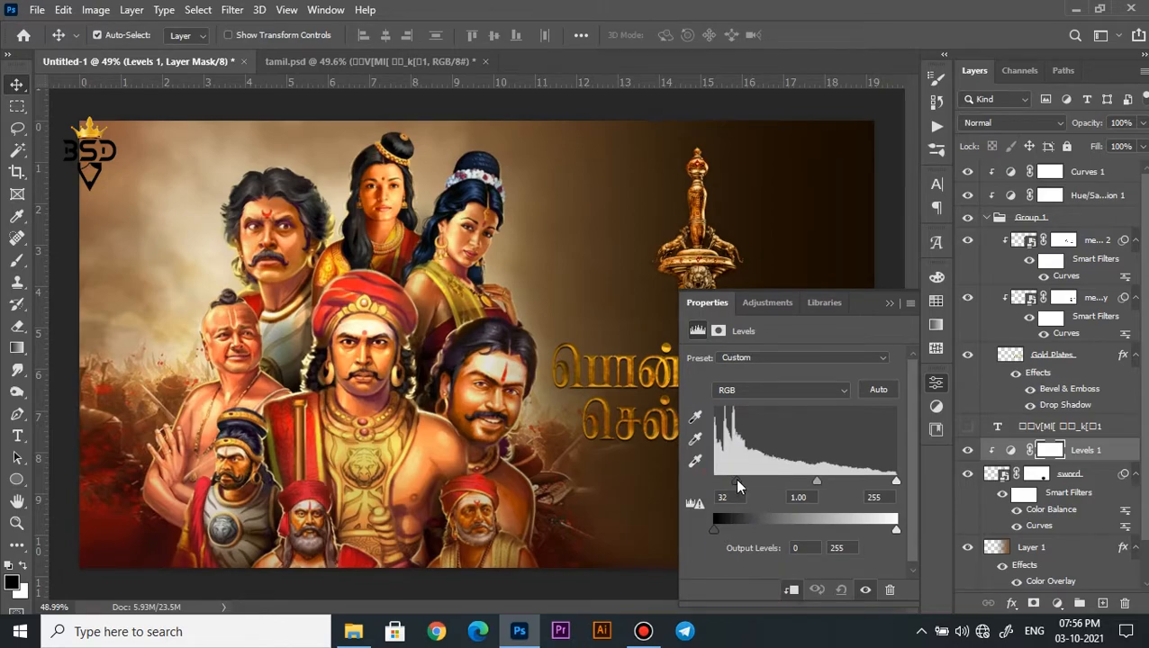
click(890, 304)
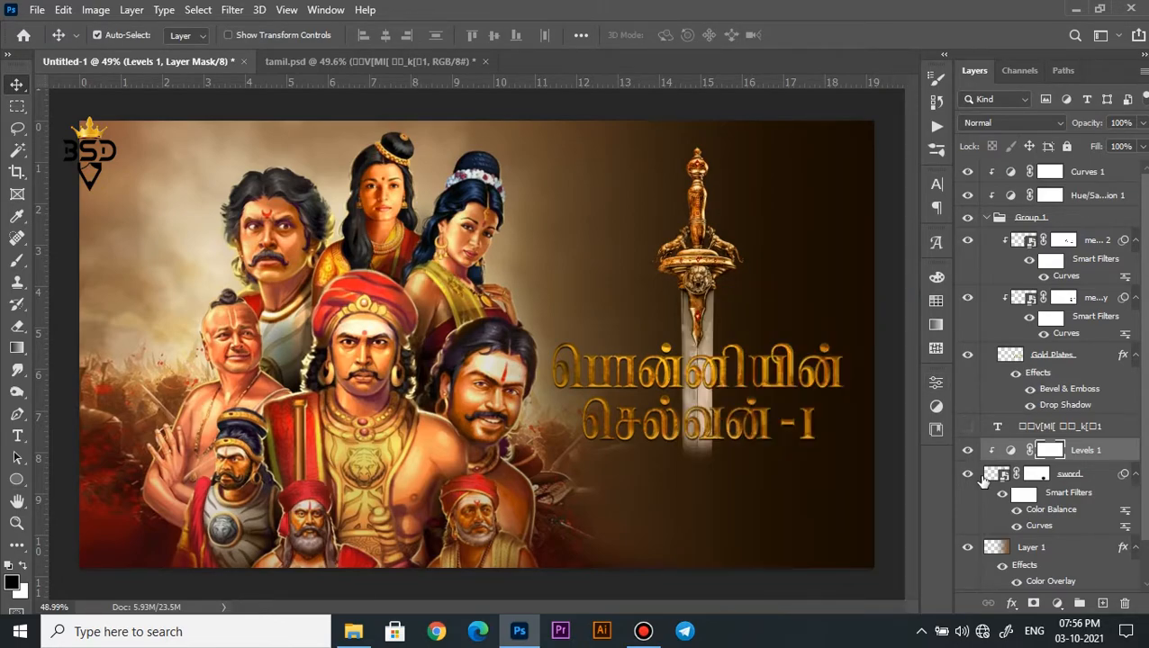
- Add a black inner shadow to the sword with 67% opacity, 3 px distance, 4% choke and 1 px size
click(987, 474)
click(1010, 603)
click(1038, 490)
drag(795, 200, 250, 175)
click(348, 241)
click(707, 497)
click(1085, 281)
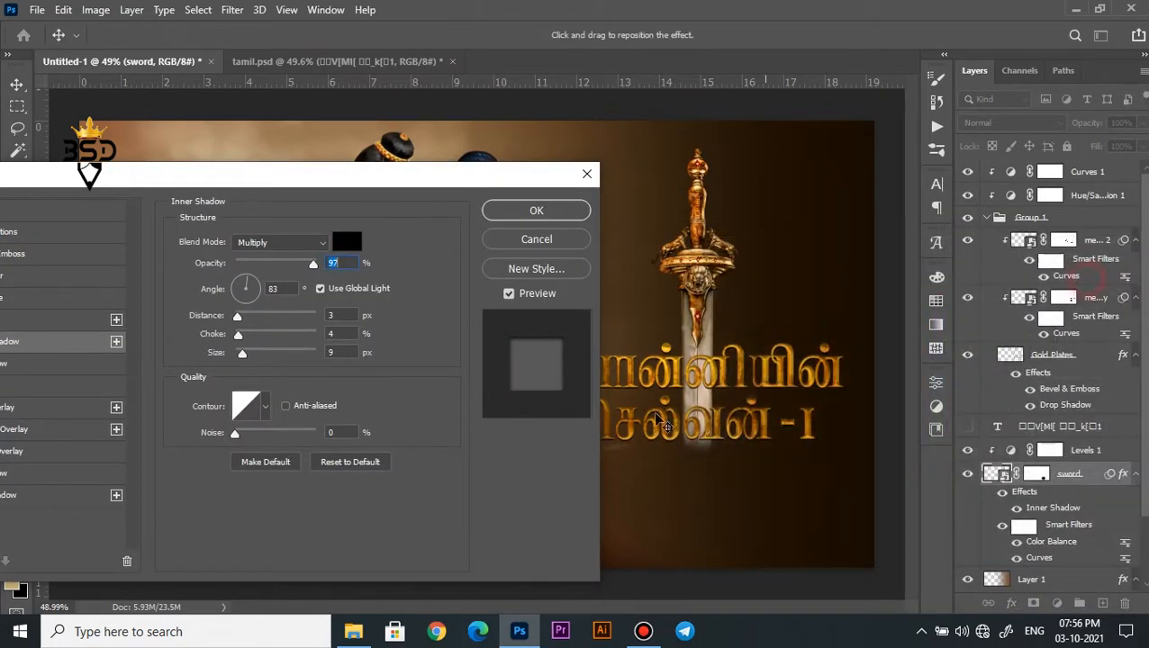
drag(241, 357, 235, 357)
drag(292, 267, 284, 265)
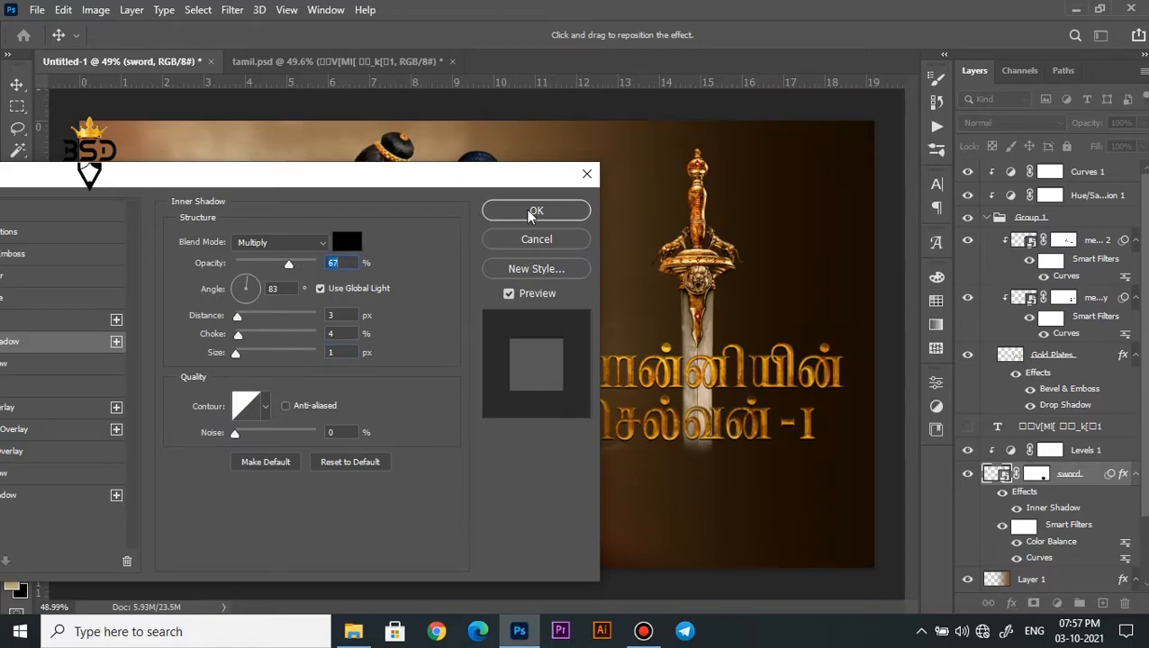
click(529, 213)
- Examine the sword's shading up close and against the whole composition
scroll(704, 255, up, 7)
key(space)
drag(707, 283, 713, 346)
scroll(700, 323, down, 9)
scroll(701, 327, up, 2)
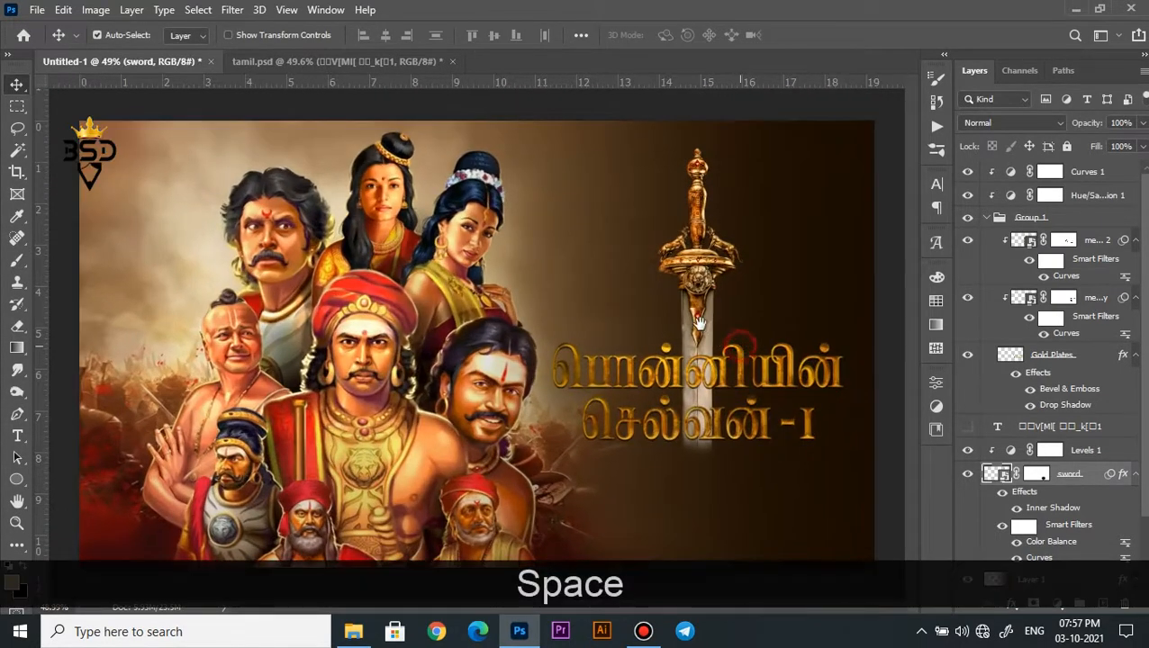
key(space)
scroll(726, 332, down, 4)
scroll(650, 330, up, 3)
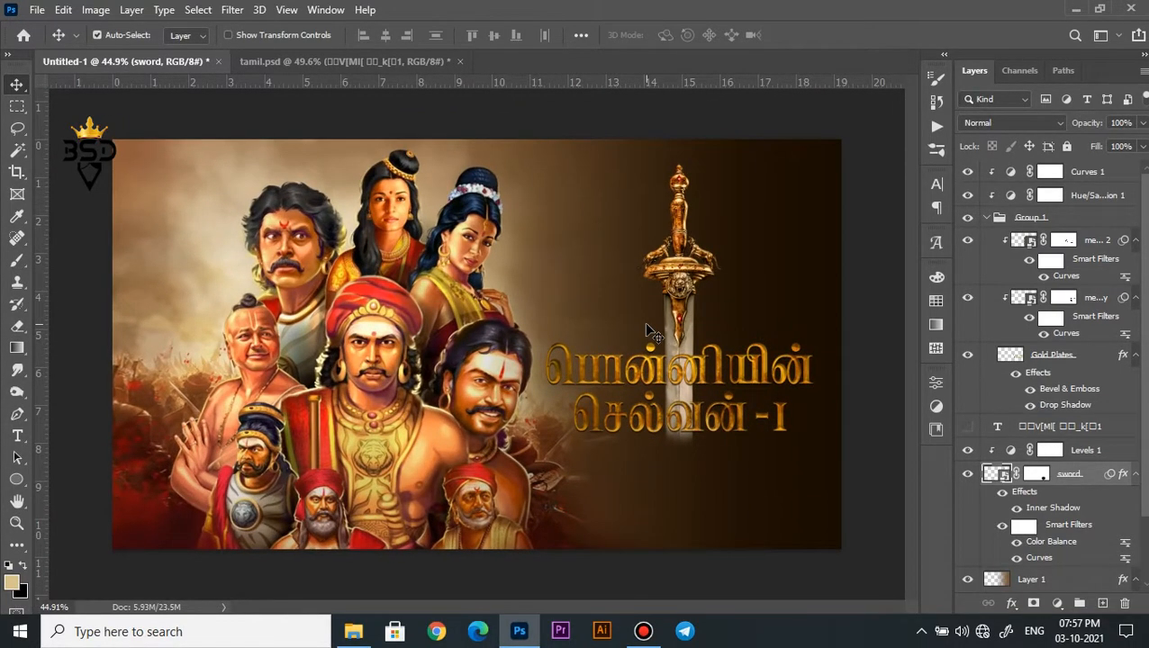
- Add a Brightness/Contrast adjustment above Curves 1, clipped to the title group, with brightness 41 and contrast 12
click(1056, 359)
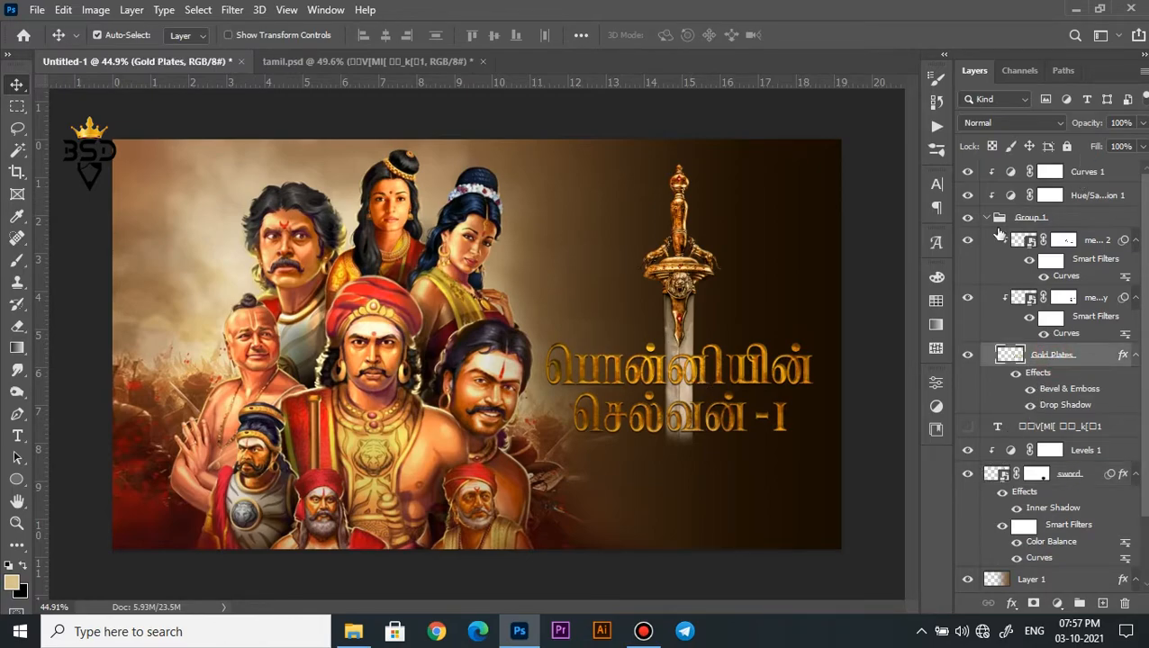
click(987, 217)
click(1073, 179)
click(1058, 604)
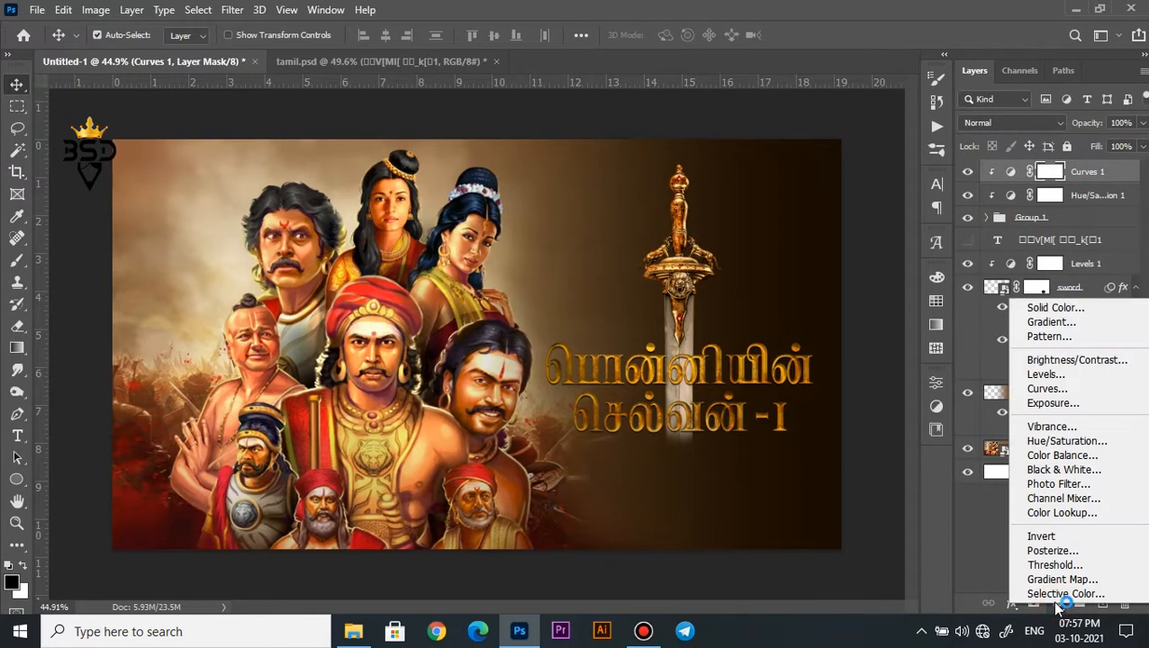
click(1049, 359)
click(792, 590)
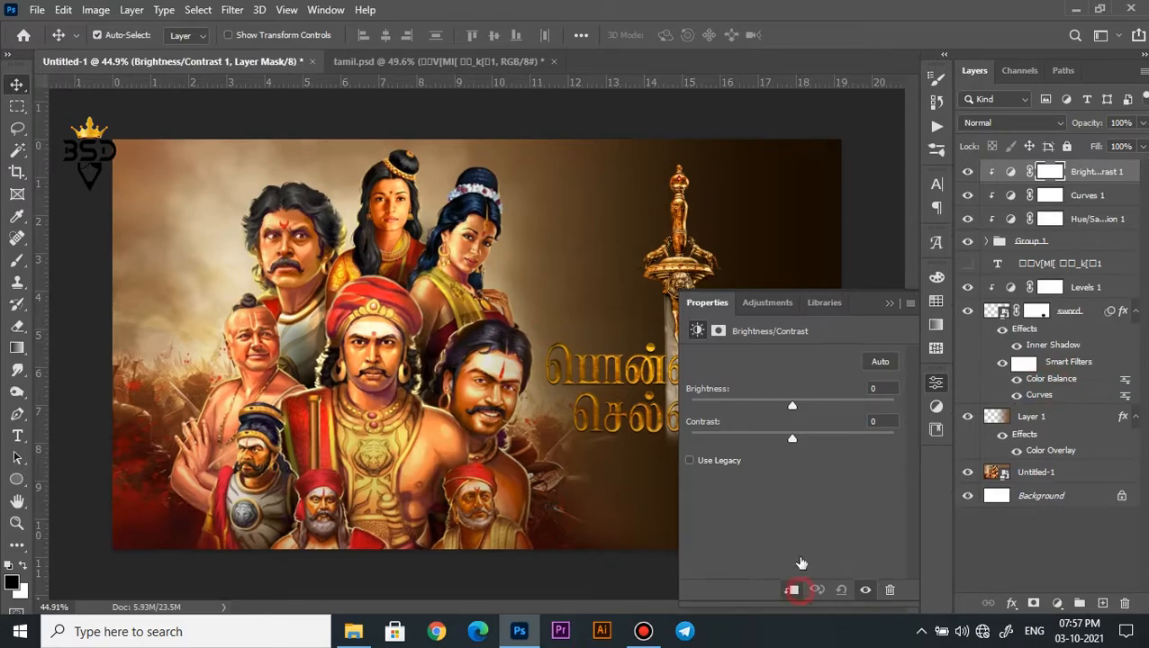
drag(816, 407, 805, 438)
click(792, 439)
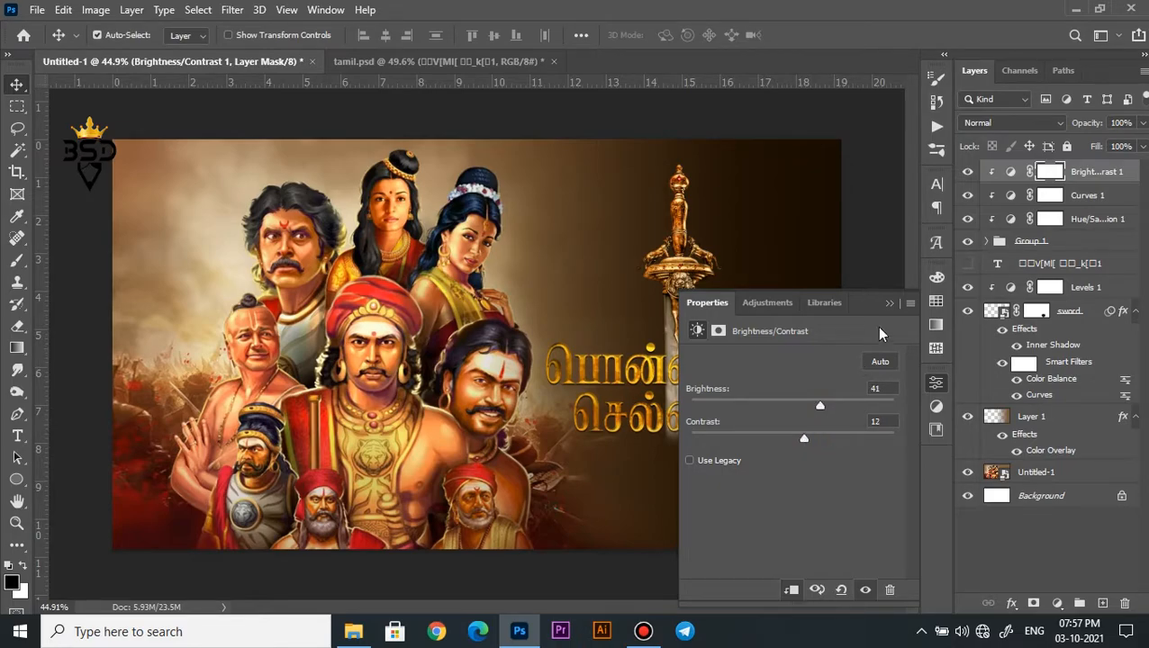
click(890, 304)
- Review the title's Hue/Saturation settings and examine the brightened title against the whole composition
scroll(797, 422, up, 1)
click(1012, 221)
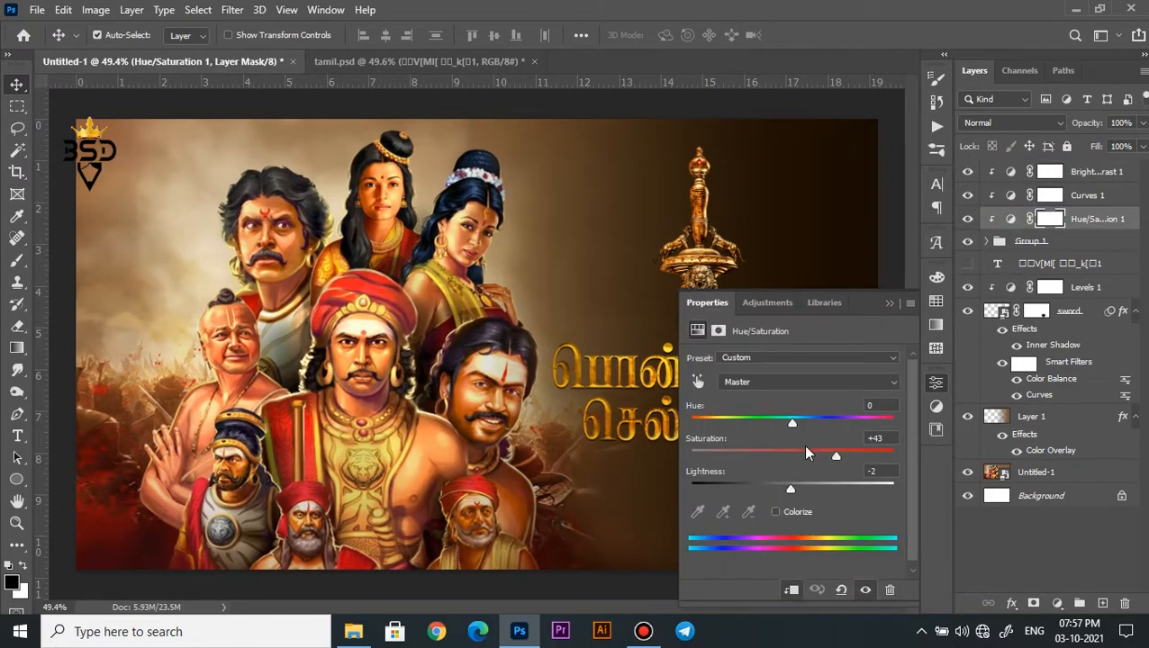
click(889, 303)
scroll(750, 298, down, 1)
key(z)
right_click(686, 276)
click(730, 290)
key(v)
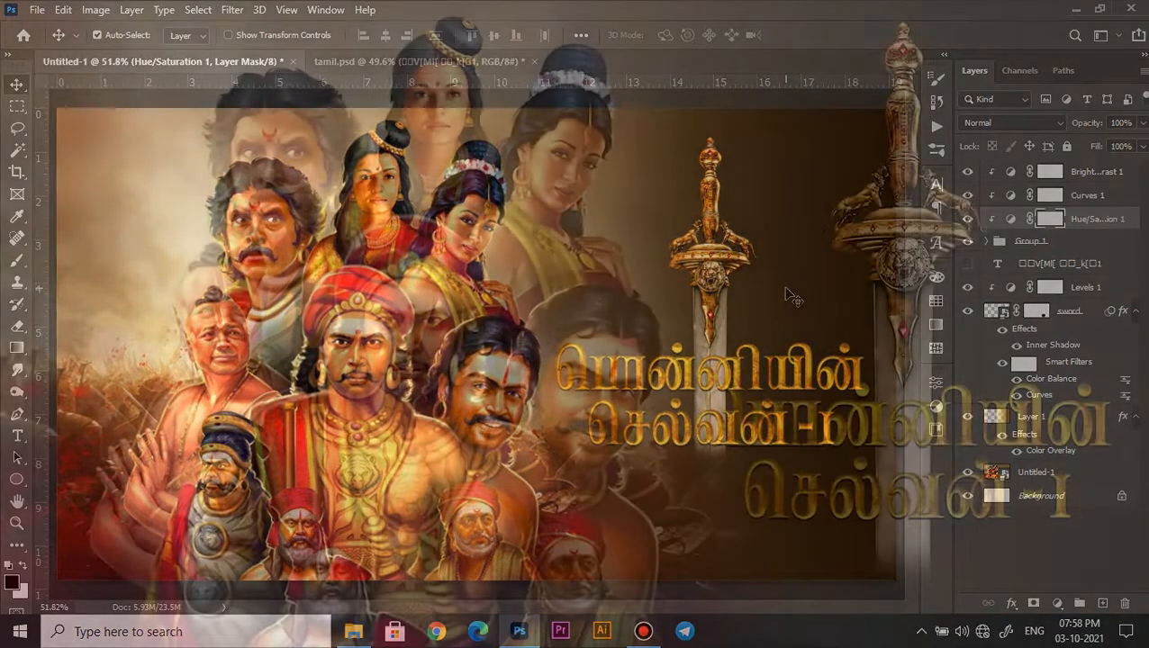